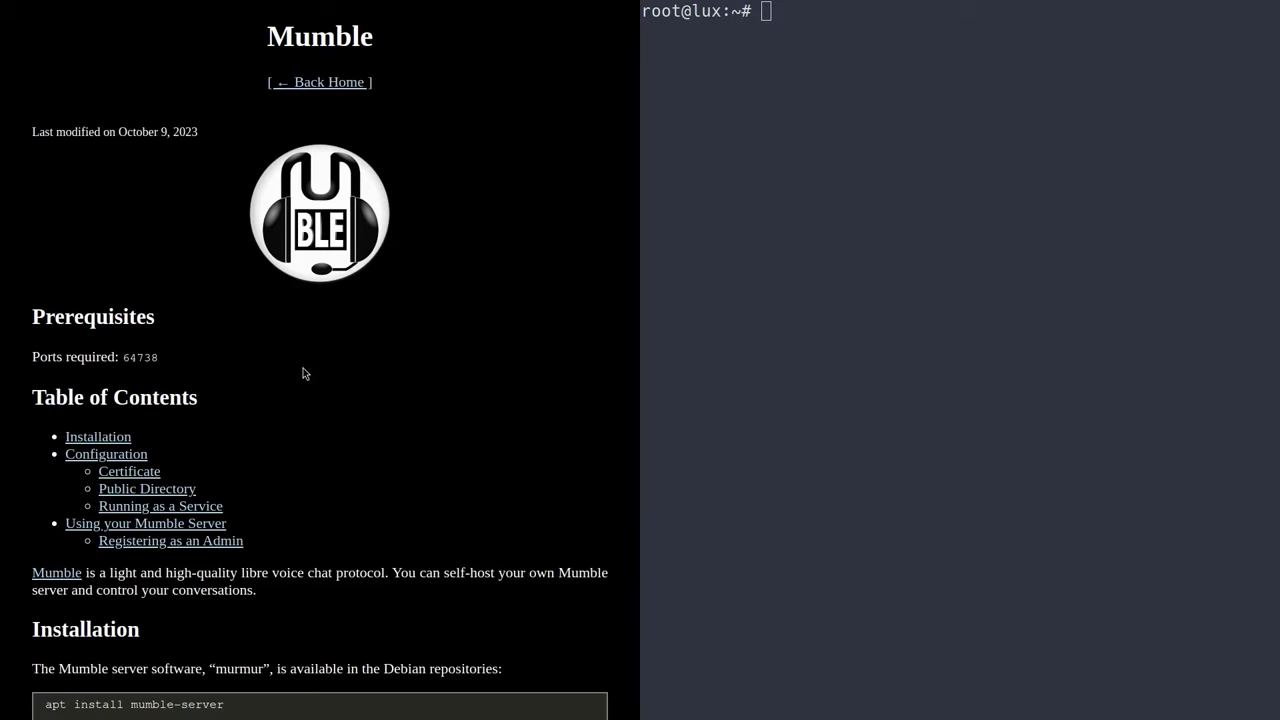
- Scroll the Mumble guide down to its Installation and Configuration sections
{"action": "scroll", "coordinate": [249, 429], "scroll_direction": "down", "scroll_amount": 3}
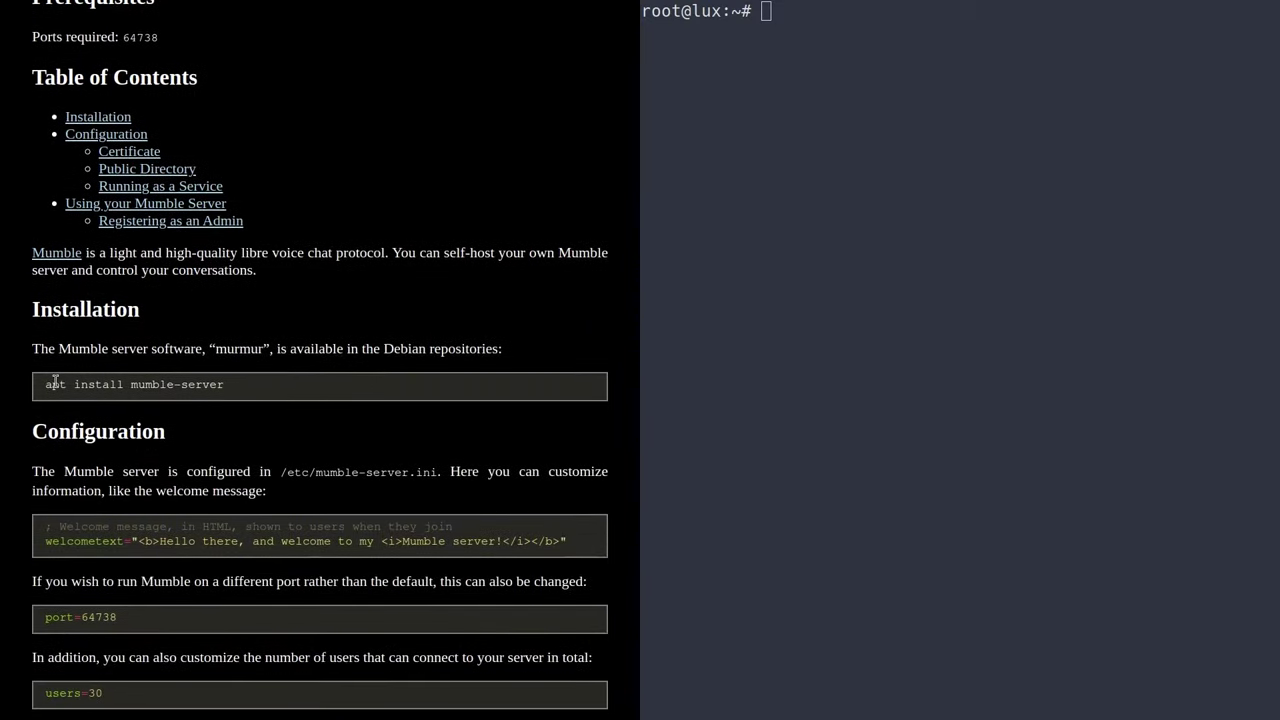
{"action": "left_click_drag", "start_coordinate": [60, 384], "coordinate": [222, 386]}
{"action": "left_click", "coordinate": [212, 386]}
{"action": "scroll", "coordinate": [299, 370], "scroll_direction": "up", "scroll_amount": 3}
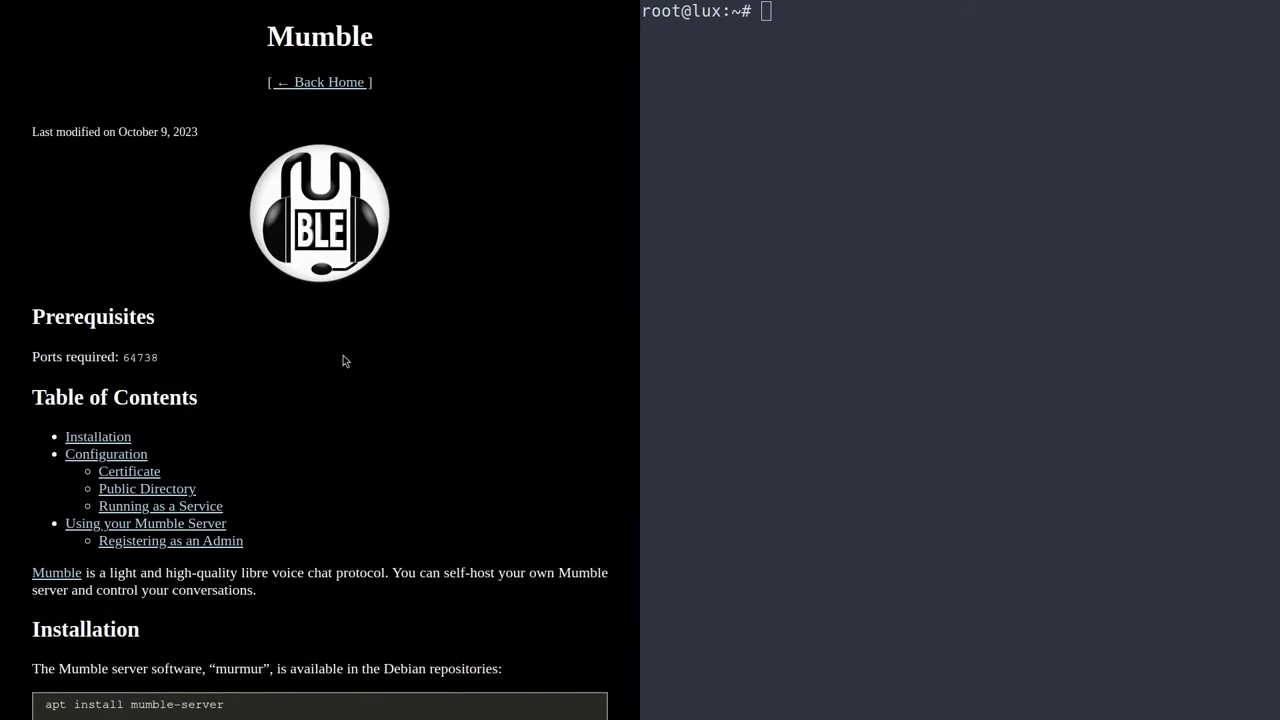
{"action": "scroll", "coordinate": [389, 446], "scroll_direction": "down", "scroll_amount": 15}
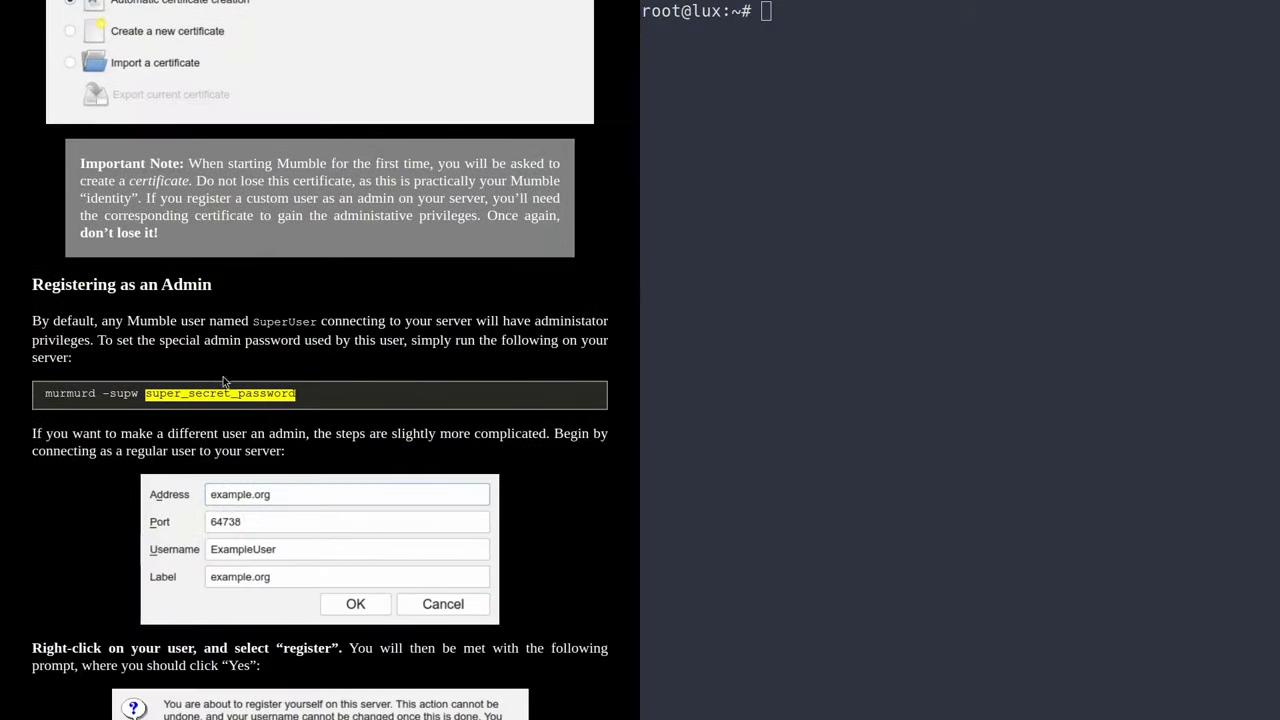
{"action": "scroll", "coordinate": [415, 272], "scroll_direction": "up", "scroll_amount": 1}
{"action": "scroll", "coordinate": [415, 272], "scroll_direction": "up", "scroll_amount": 14}
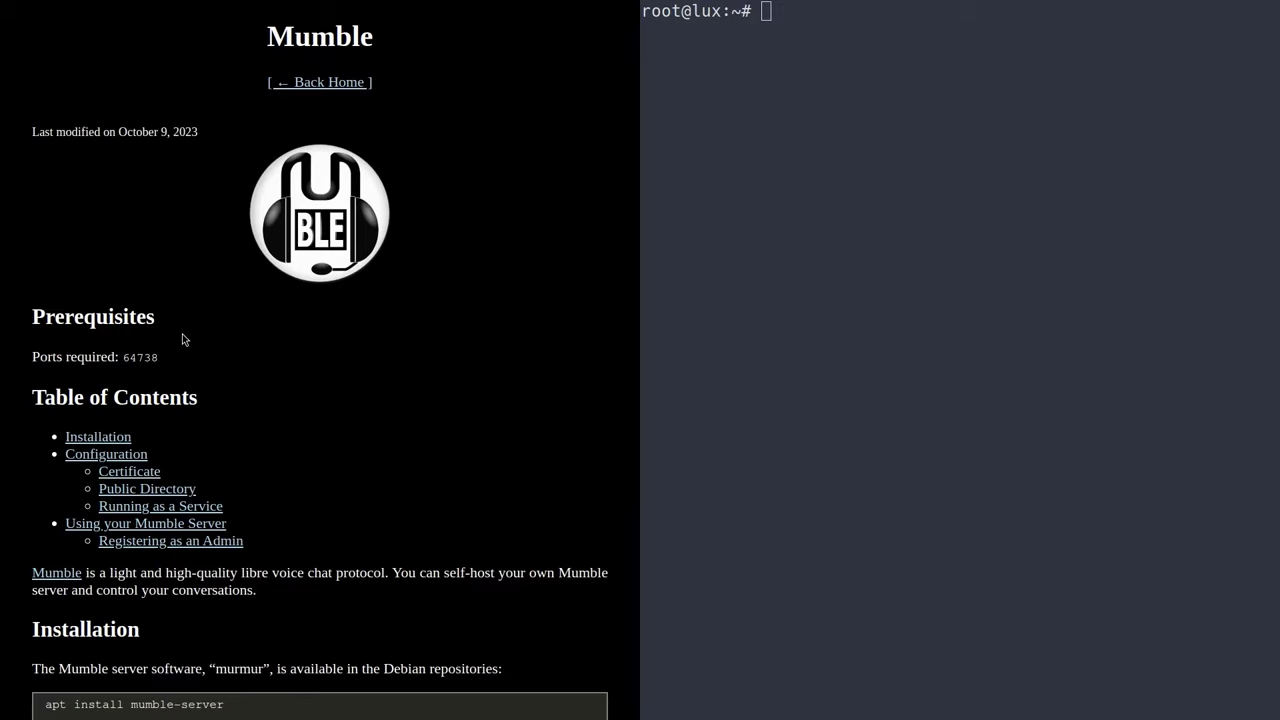
{"action": "scroll", "coordinate": [343, 320], "scroll_direction": "down", "scroll_amount": 4}
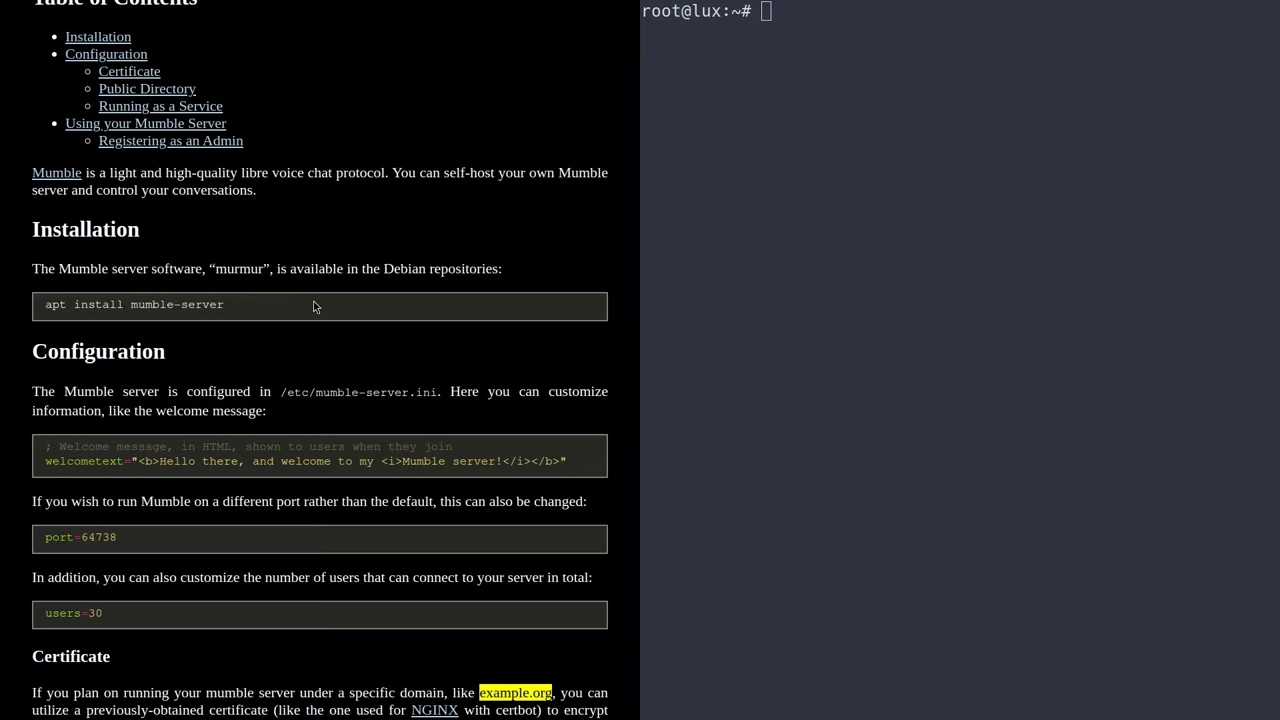
{"action": "scroll", "coordinate": [313, 305], "scroll_direction": "down", "scroll_amount": 3}
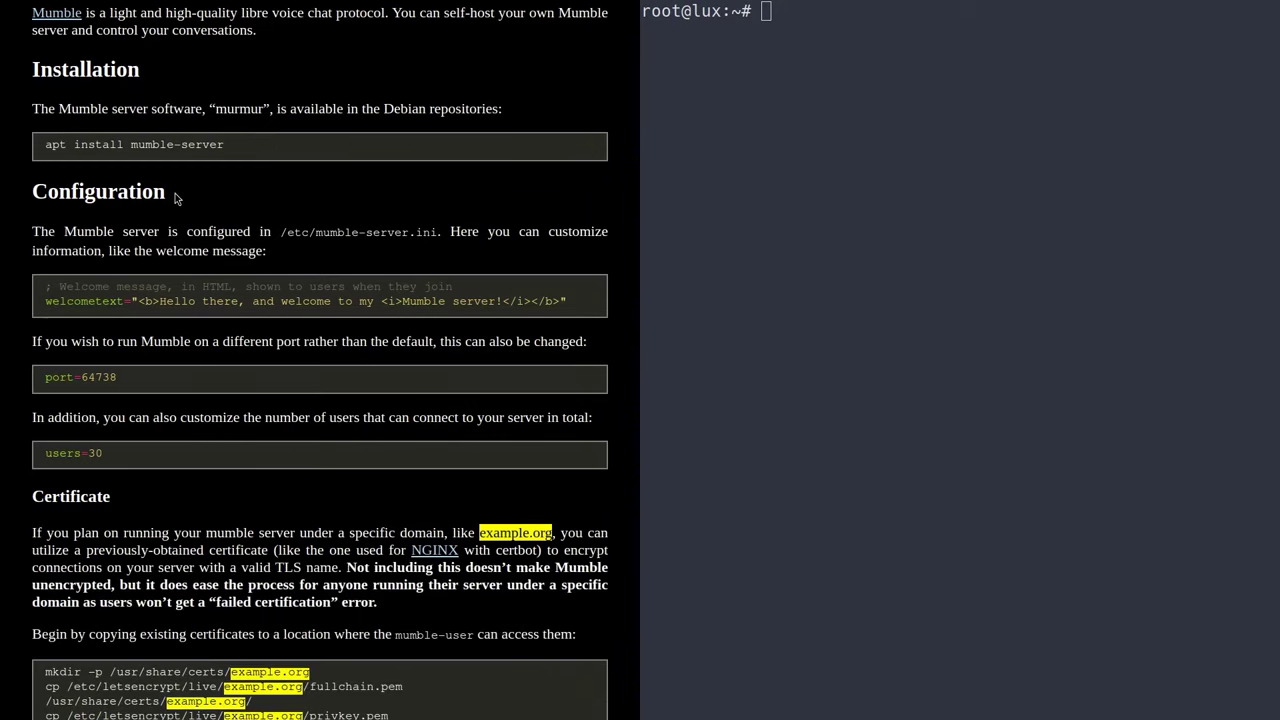
- Install mumble-server with 'apt install mumble-server -y' and clear the terminal
{"action": "left_click", "coordinate": [838, 181]}
{"action": "type", "text": "apt i"}
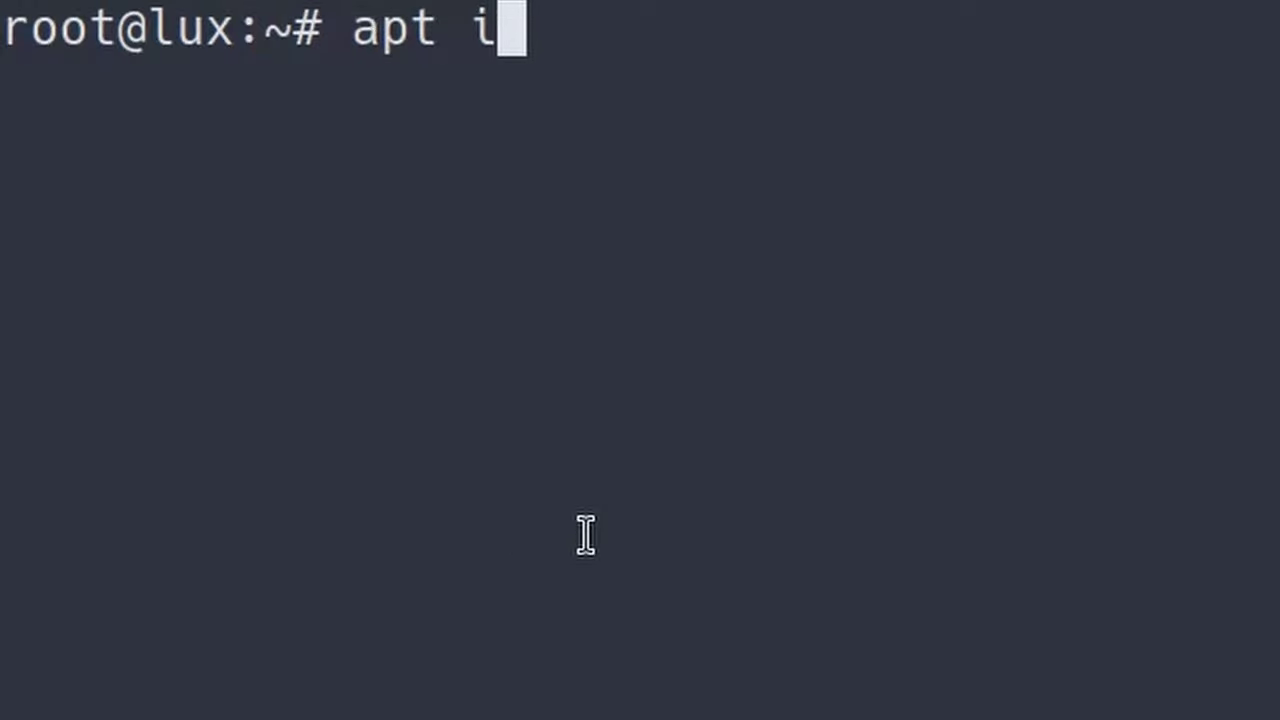
{"action": "type", "text": "nstall mumble-server"}
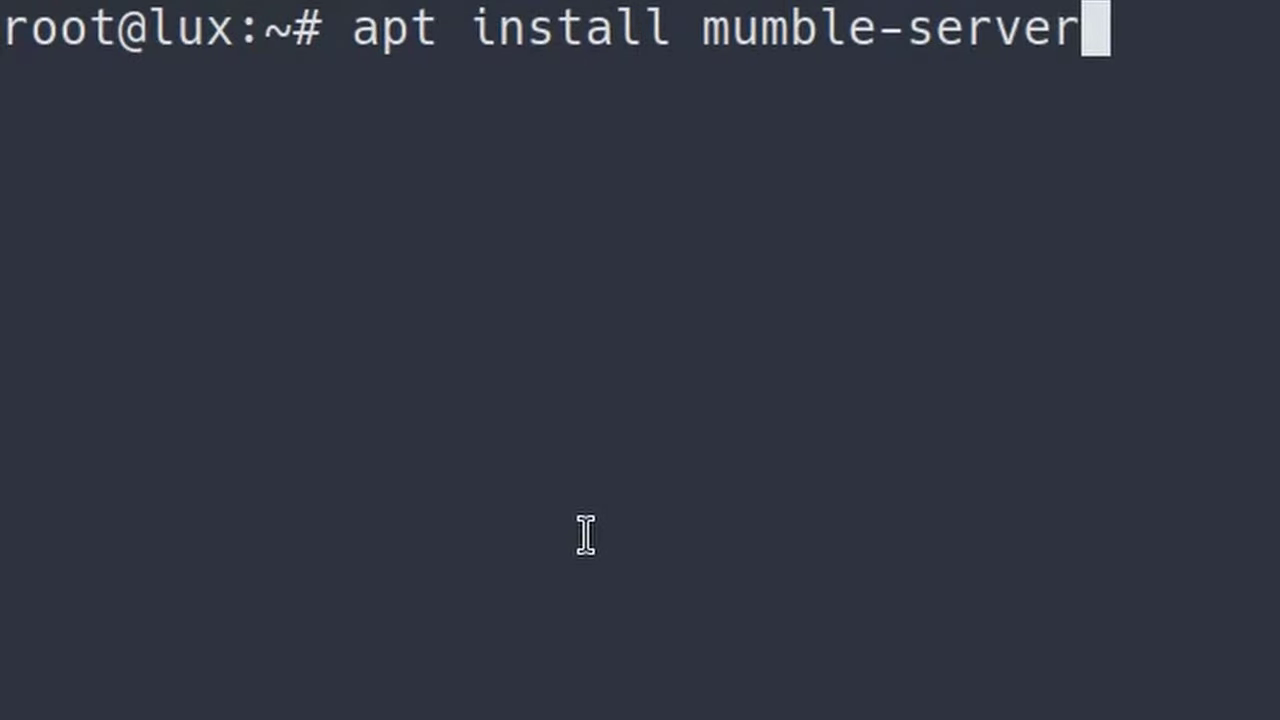
{"action": "type", "text": " -y"}
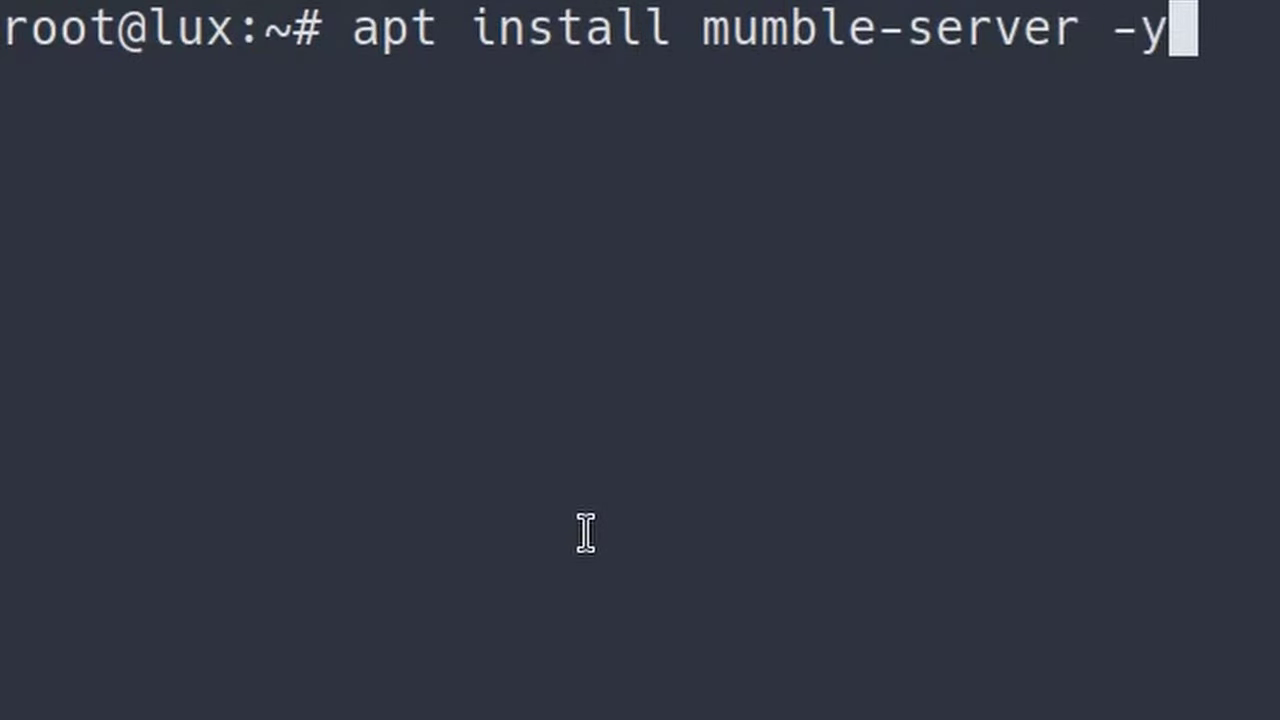
{"action": "key", "text": "Return"}
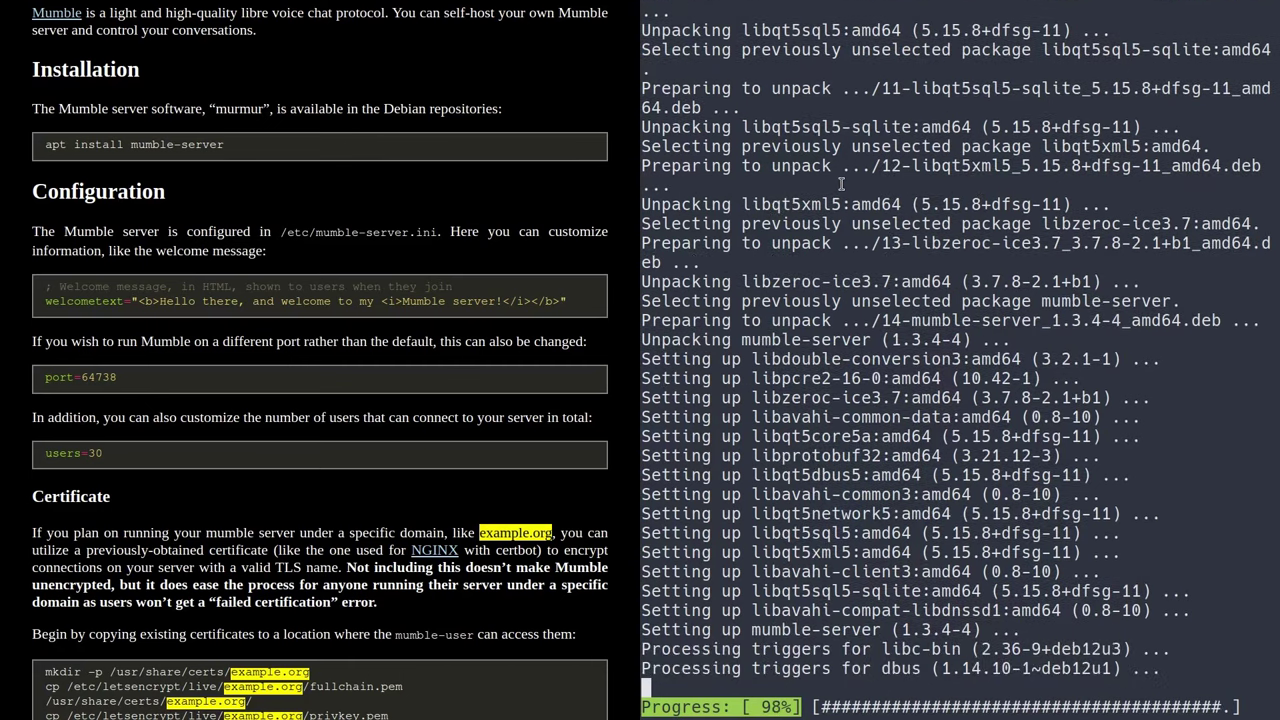
{"action": "key", "text": "ctrl+l"}
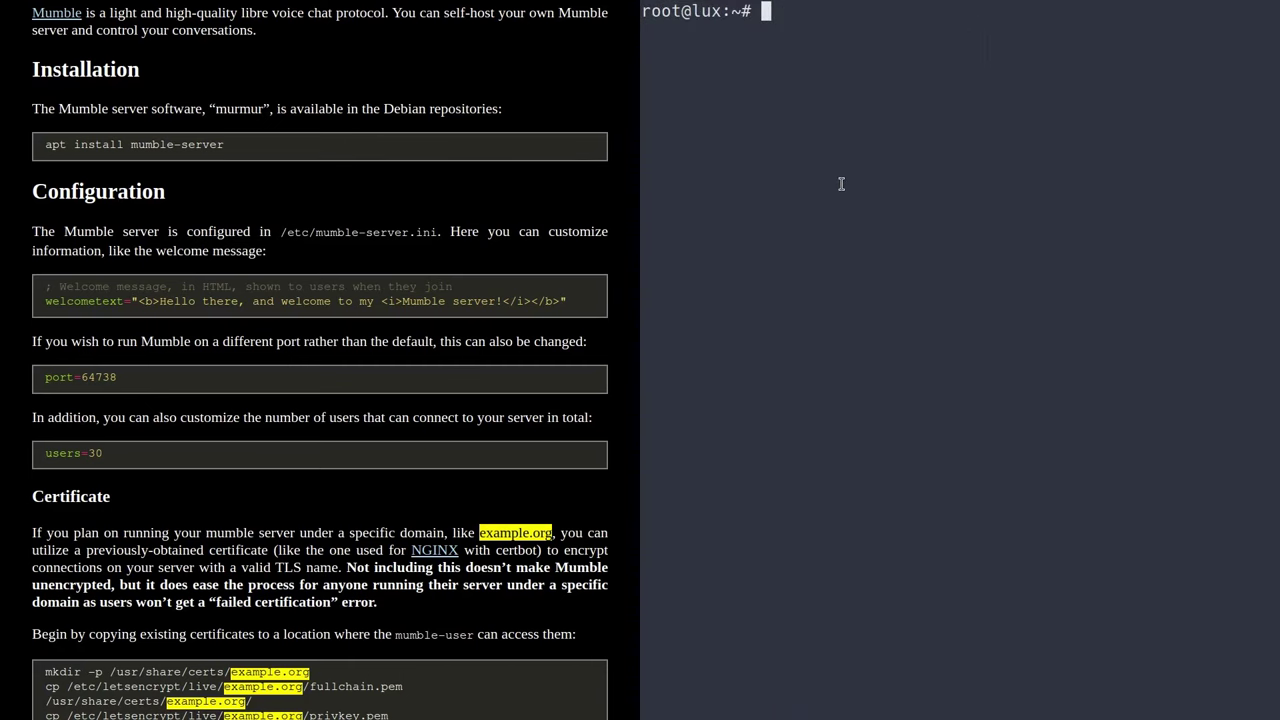
- Open /etc/mumble-server.ini in vim, using Tab completion for the path
{"action": "type", "text": "vim /etc/mum"}
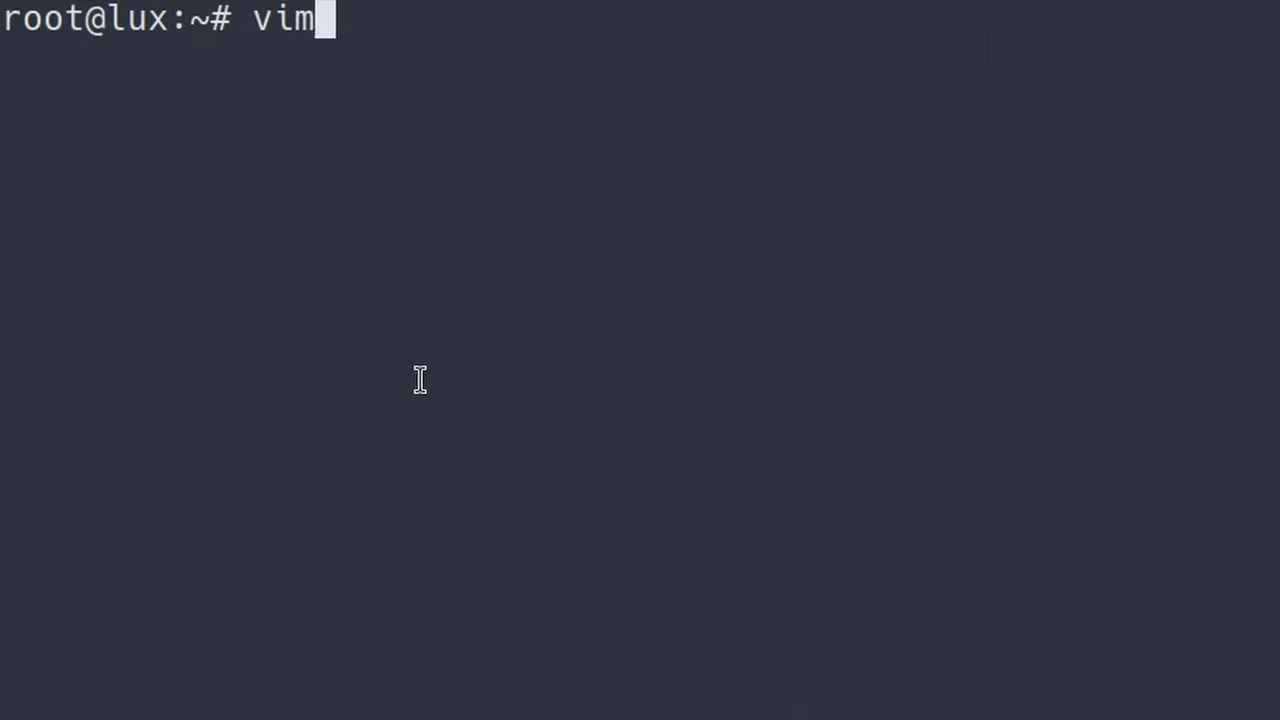
{"action": "key", "text": "Tab"}
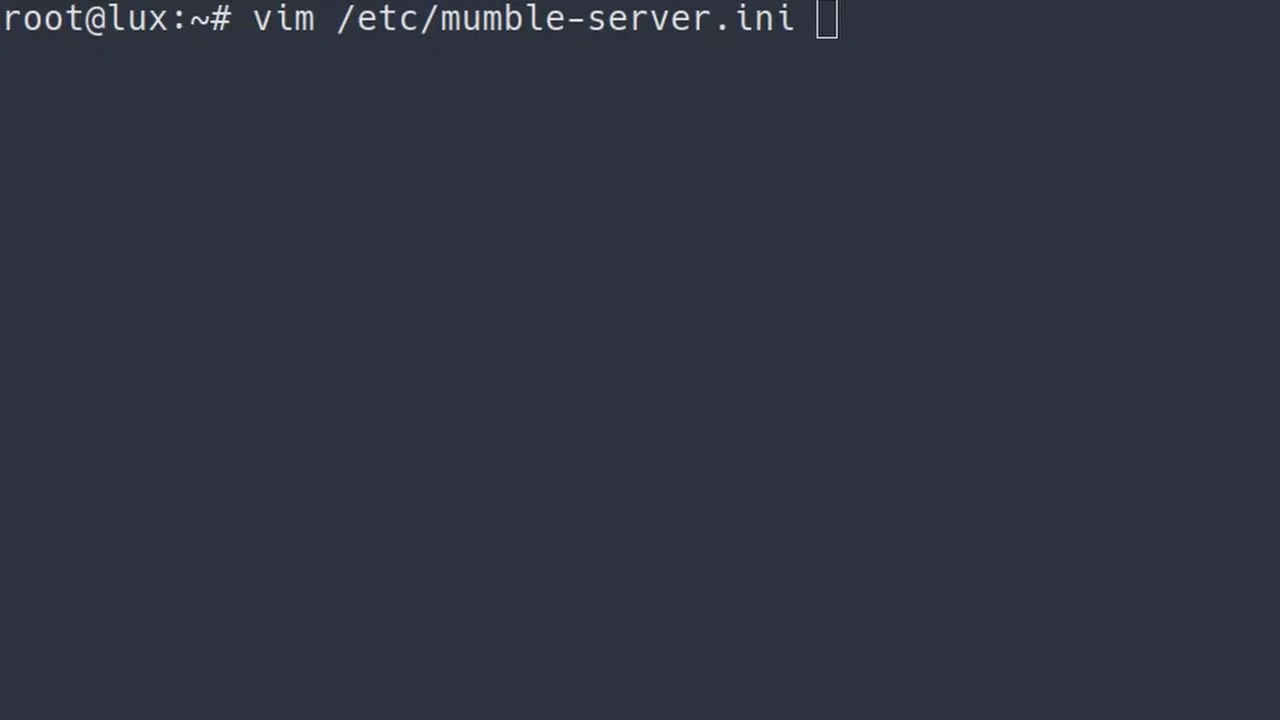
{"action": "left_click", "coordinate": [257, 36]}
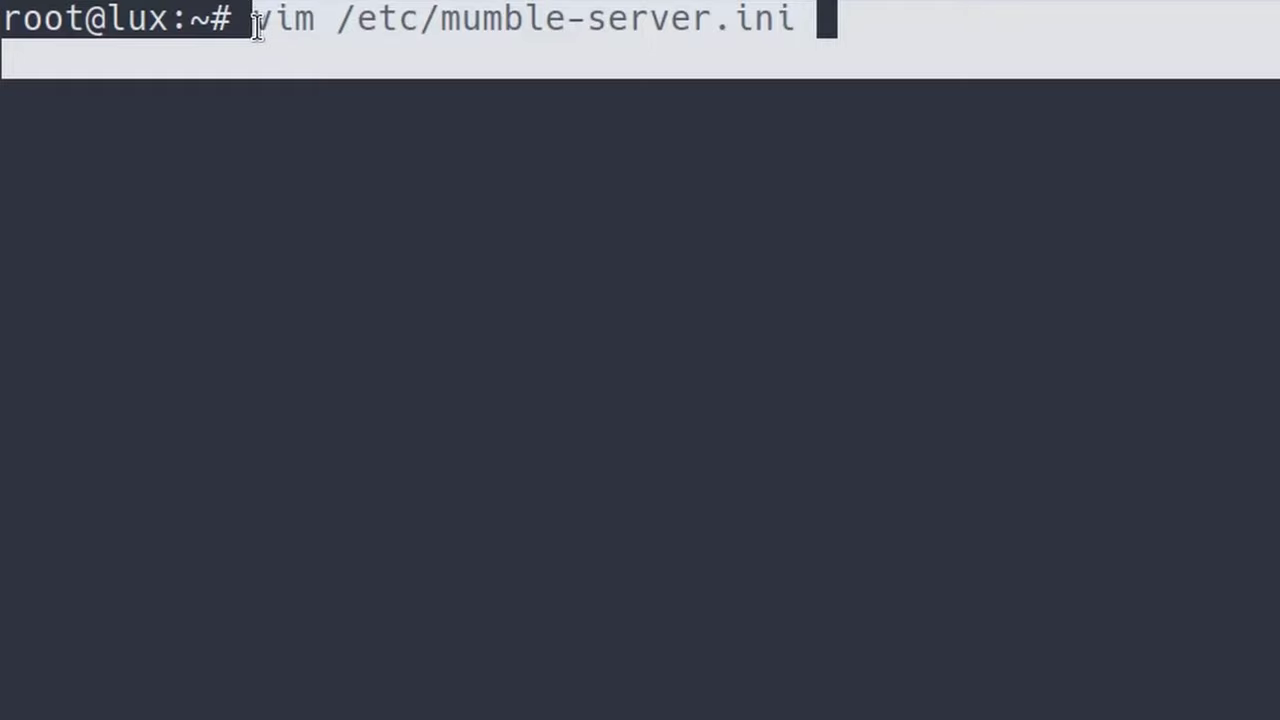
{"action": "double_click", "coordinate": [258, 18]}
{"action": "left_click", "coordinate": [329, 86]}
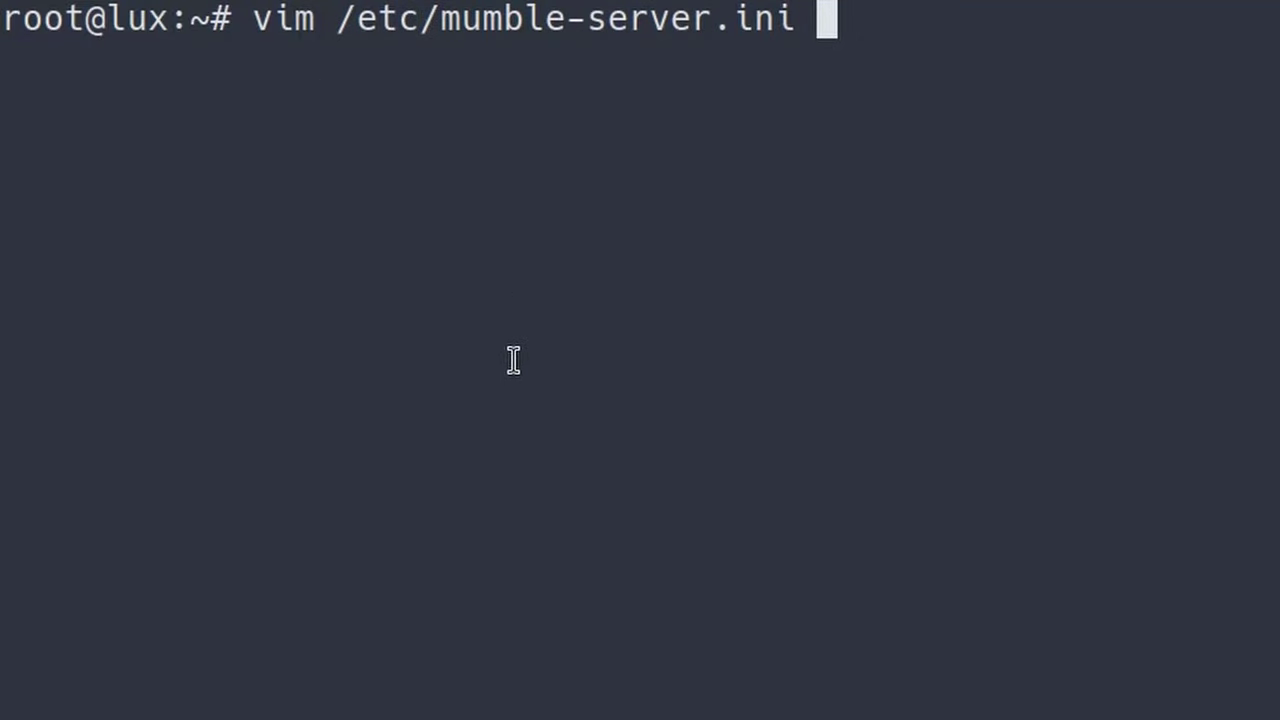
{"action": "key", "text": "Return"}
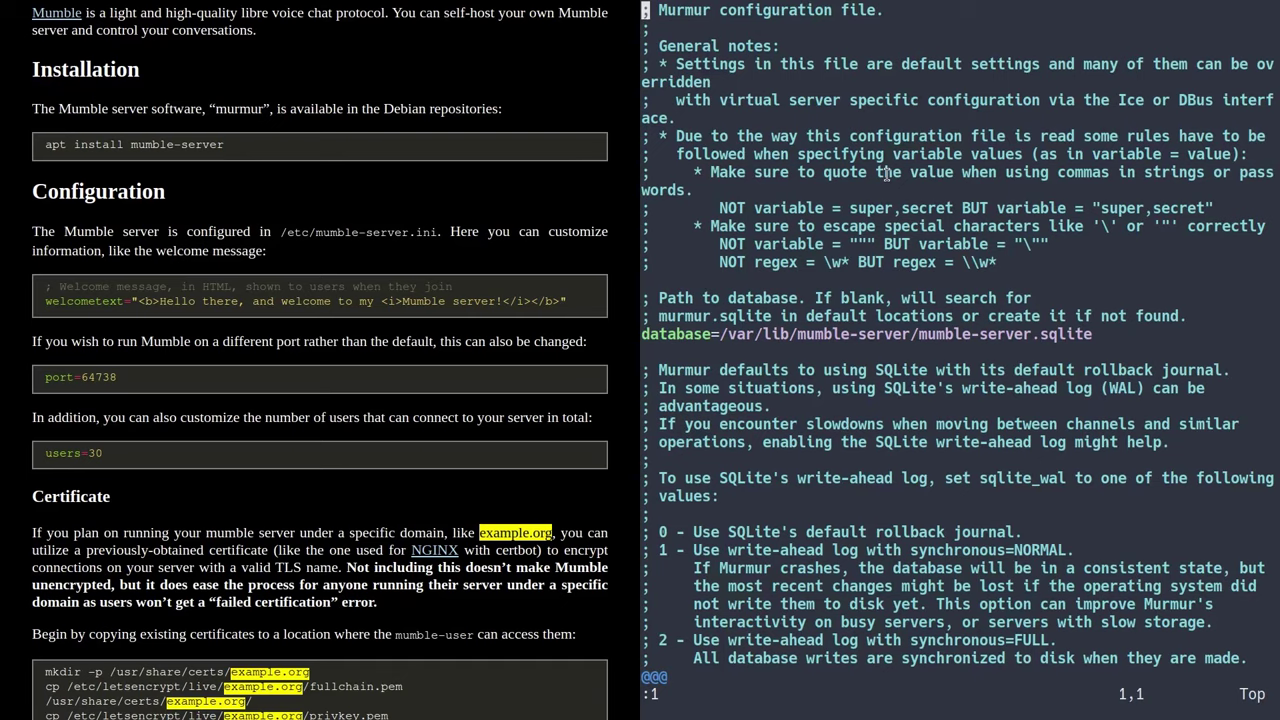
- Move down the config file to the welcometext line
{"action": "key", "text": "j"}
{"action": "key", "text": "j"}
{"action": "key", "text": "j"}
{"action": "key", "text": "j"}
{"action": "key", "text": "j"}
{"action": "key", "text": "j"}
{"action": "key", "text": "j"}
{"action": "key", "text": "j"}
{"action": "key", "text": "j"}
{"action": "key", "text": "j"}
{"action": "key", "text": "j"}
{"action": "key", "text": "j"}
{"action": "key", "text": "j"}
{"action": "key", "text": "j"}
{"action": "key", "text": "j"}
{"action": "key", "text": "j"}
{"action": "key", "text": "j"}
{"action": "key", "text": "j"}
{"action": "key", "text": "j"}
{"action": "key", "text": "j"}
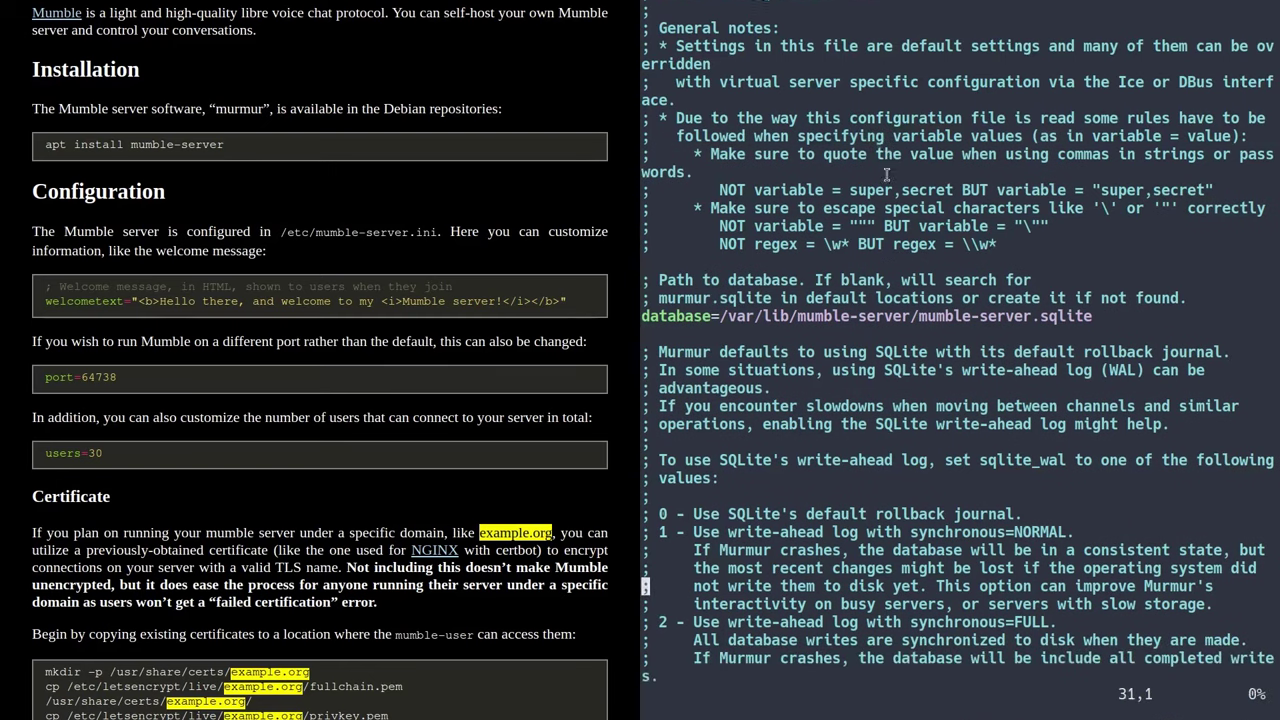
{"action": "key", "text": "j"}
{"action": "key", "text": "j"}
{"action": "key", "text": "j"}
{"action": "key", "text": "j"}
{"action": "key", "text": "j"}
{"action": "key", "text": "j"}
{"action": "key", "text": "j"}
{"action": "key", "text": "j"}
{"action": "key", "text": "j"}
{"action": "key", "text": "j"}
{"action": "key", "text": "j"}
{"action": "key", "text": "j"}
{"action": "key", "text": "j"}
{"action": "key", "text": "j"}
{"action": "key", "text": "j"}
{"action": "key", "text": "j"}
{"action": "key", "text": "j"}
{"action": "key", "text": "j"}
{"action": "key", "text": "j"}
{"action": "key", "text": "j"}
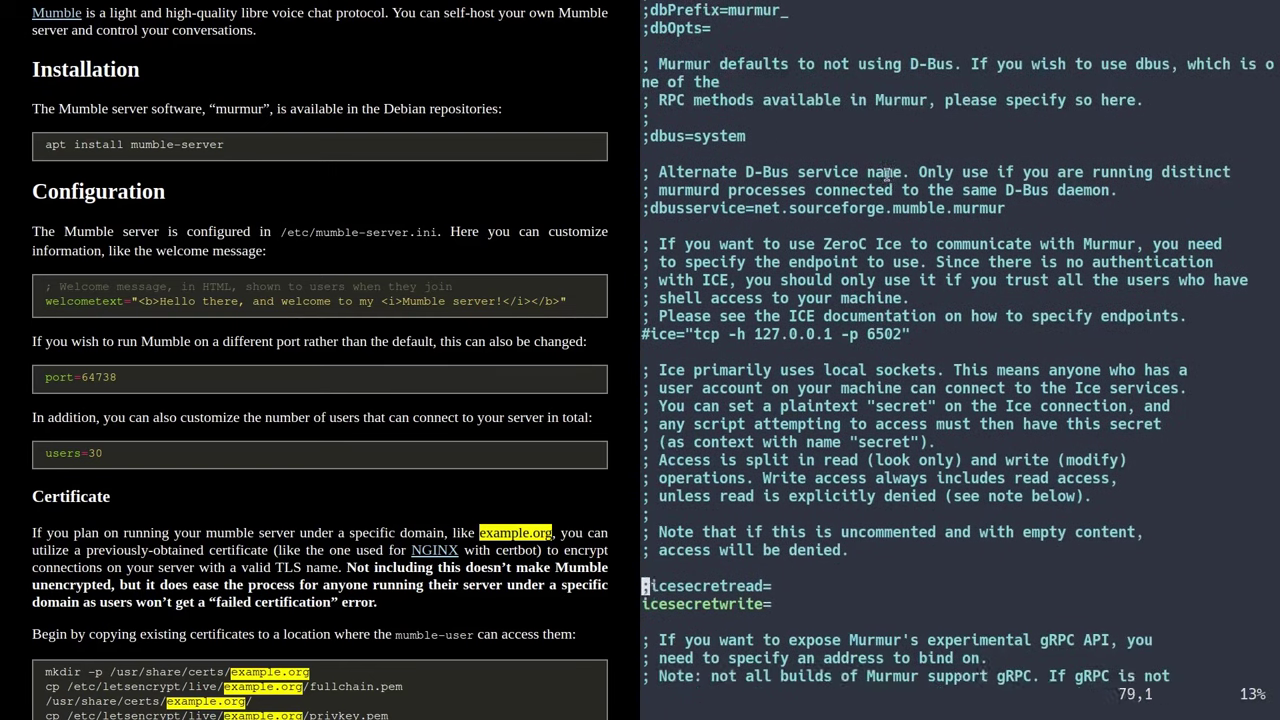
{"action": "key", "text": "j"}
{"action": "key", "text": "j"}
{"action": "key", "text": "j"}
{"action": "key", "text": "j"}
{"action": "key", "text": "j"}
{"action": "key", "text": "j"}
{"action": "key", "text": "j"}
{"action": "key", "text": "j"}
{"action": "key", "text": "j"}
{"action": "key", "text": "j"}
{"action": "key", "text": "j"}
{"action": "key", "text": "j"}
{"action": "key", "text": "j"}
{"action": "key", "text": "j"}
{"action": "key", "text": "j"}
{"action": "key", "text": "j"}
{"action": "key", "text": "j"}
{"action": "key", "text": "j"}
{"action": "key", "text": "j"}
{"action": "key", "text": "j"}
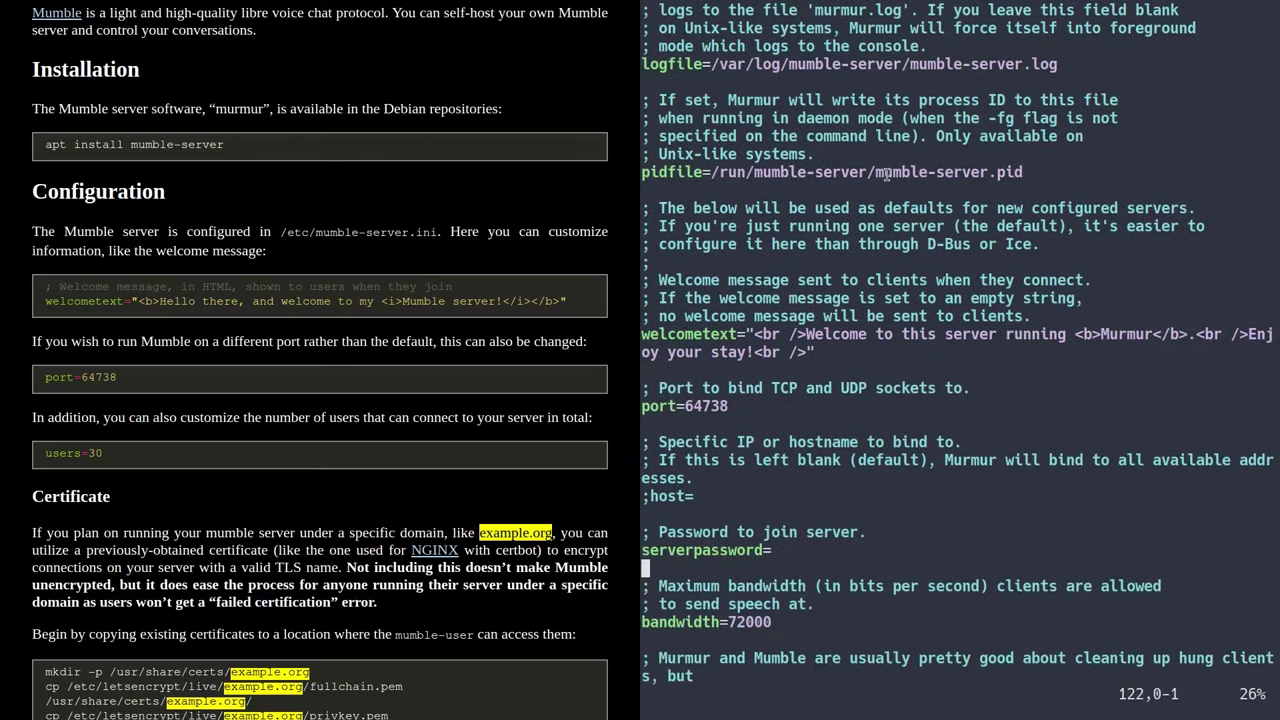
{"action": "key", "text": "k"}
{"action": "key", "text": "k"}
{"action": "key", "text": "k"}
{"action": "key", "text": "k"}
{"action": "key", "text": "k"}
{"action": "key", "text": "k"}
{"action": "key", "text": "k"}
{"action": "key", "text": "k"}
{"action": "key", "text": "k"}
{"action": "key", "text": "k"}
{"action": "key", "text": "k"}
{"action": "key", "text": "k"}
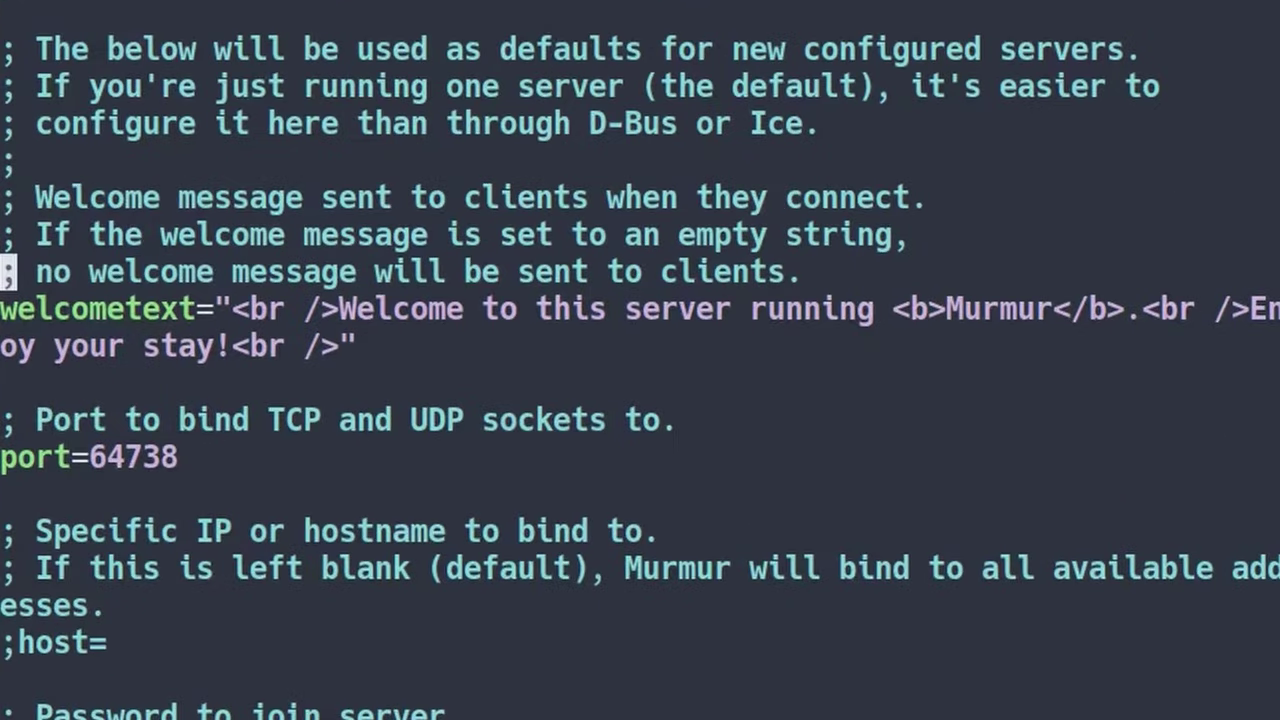
{"action": "key", "text": "j"}
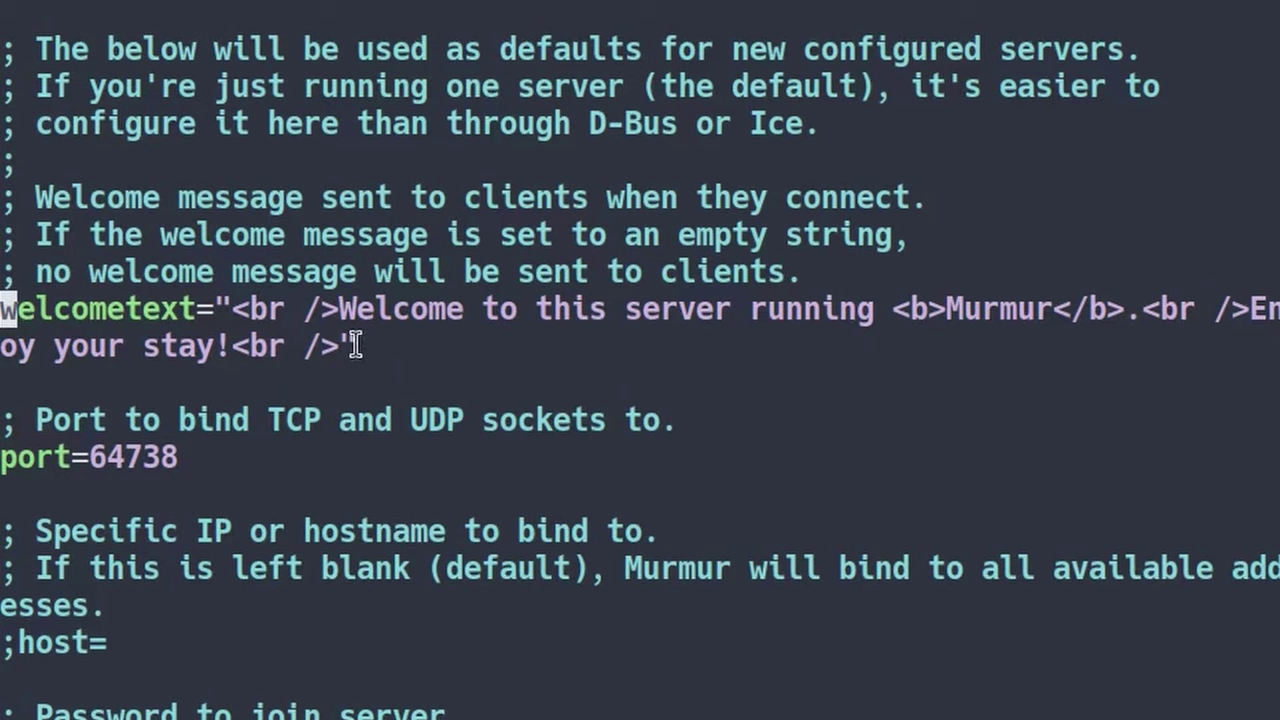
- Replace the default welcometext with 'Welcome to <i>Denshi's Mumble server!</i>' inside the line breaks
{"action": "left_click", "coordinate": [348, 346]}
{"action": "key", "text": "Left"}
{"action": "key", "text": "Left"}
{"action": "key", "text": "Left"}
{"action": "key", "text": "Left"}
{"action": "key", "text": "Left"}
{"action": "key", "text": "Left"}
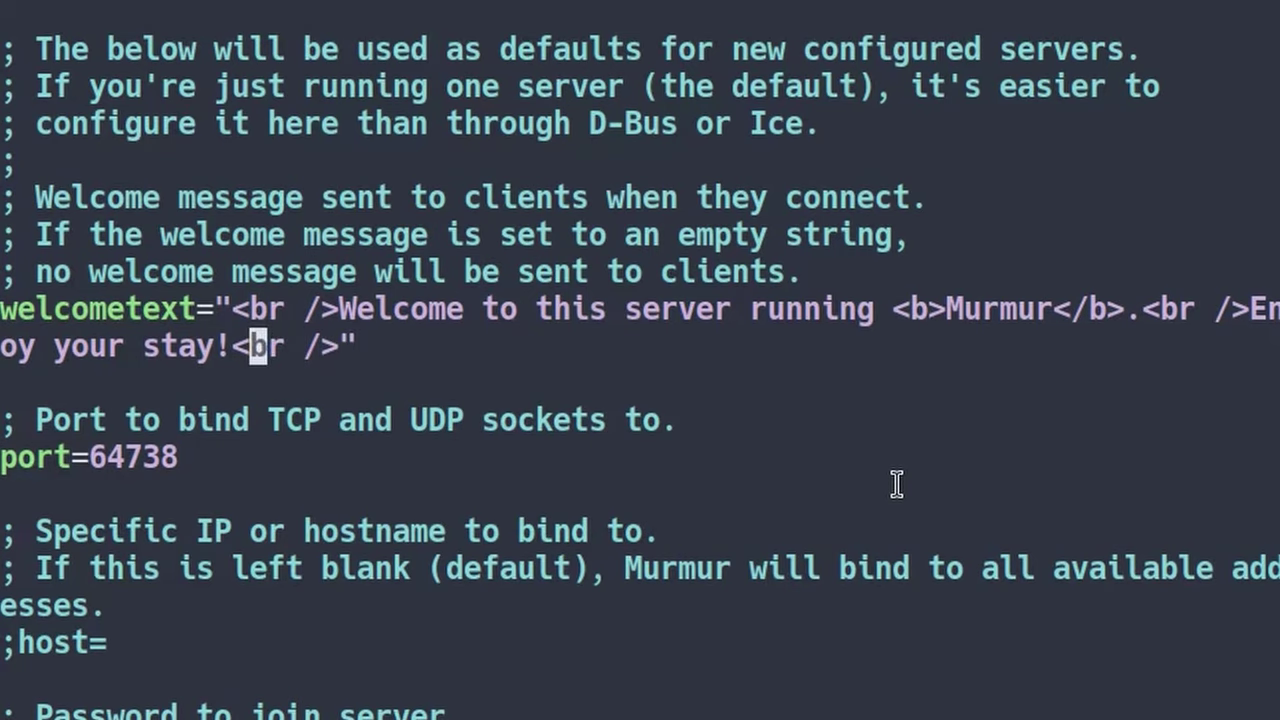
{"action": "key", "text": "BackSpace"}
{"action": "key", "text": "BackSpace"}
{"action": "key", "text": "BackSpace"}
{"action": "key", "text": "BackSpace"}
{"action": "key", "text": "BackSpace"}
{"action": "key", "text": "BackSpace"}
{"action": "key", "text": "BackSpace"}
{"action": "key", "text": "BackSpace"}
{"action": "key", "text": "BackSpace"}
{"action": "key", "text": "BackSpace"}
{"action": "key", "text": "BackSpace"}
{"action": "key", "text": "BackSpace"}
{"action": "key", "text": "BackSpace"}
{"action": "key", "text": "BackSpace"}
{"action": "key", "text": "BackSpace"}
{"action": "key", "text": "BackSpace"}
{"action": "key", "text": "BackSpace"}
{"action": "key", "text": "BackSpace"}
{"action": "key", "text": "BackSpace"}
{"action": "key", "text": "BackSpace"}
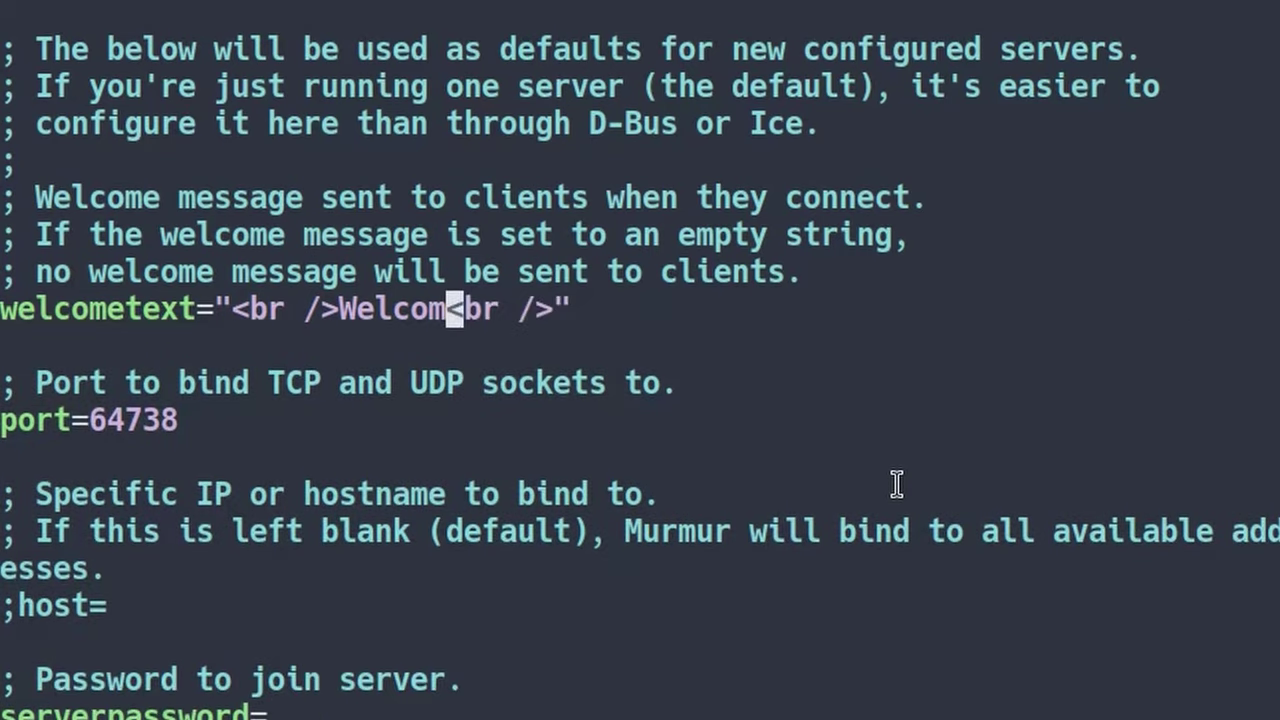
{"action": "key", "text": "BackSpace"}
{"action": "key", "text": "BackSpace"}
{"action": "key", "text": "BackSpace"}
{"action": "key", "text": "BackSpace"}
{"action": "type", "text": "Welcome "}
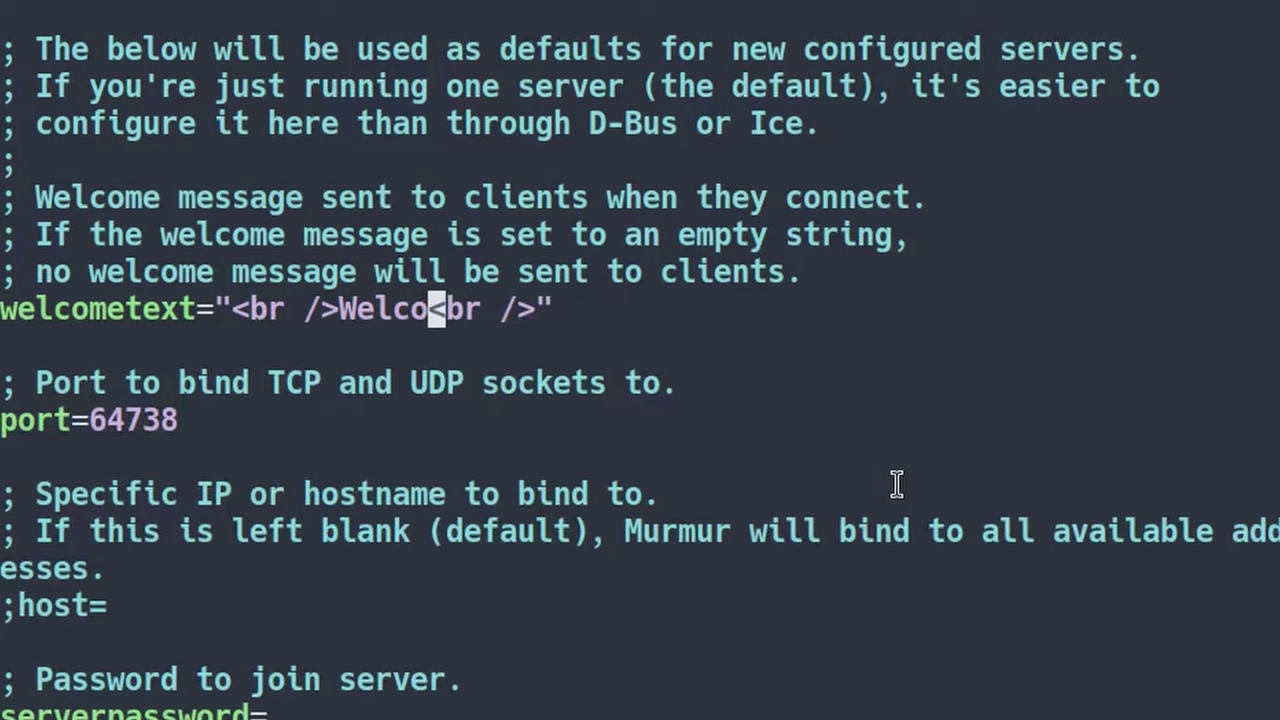
{"action": "type", "text": "to <i"}
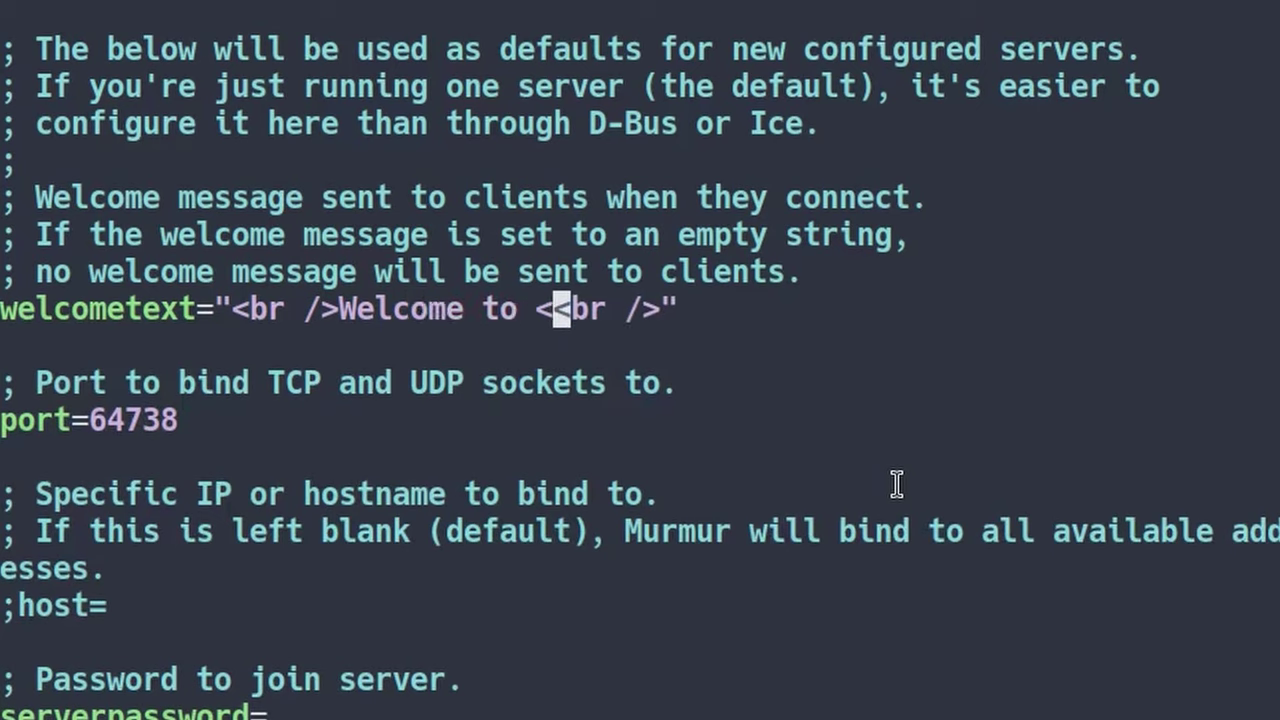
{"action": "type", "text": ">Denshi's m"}
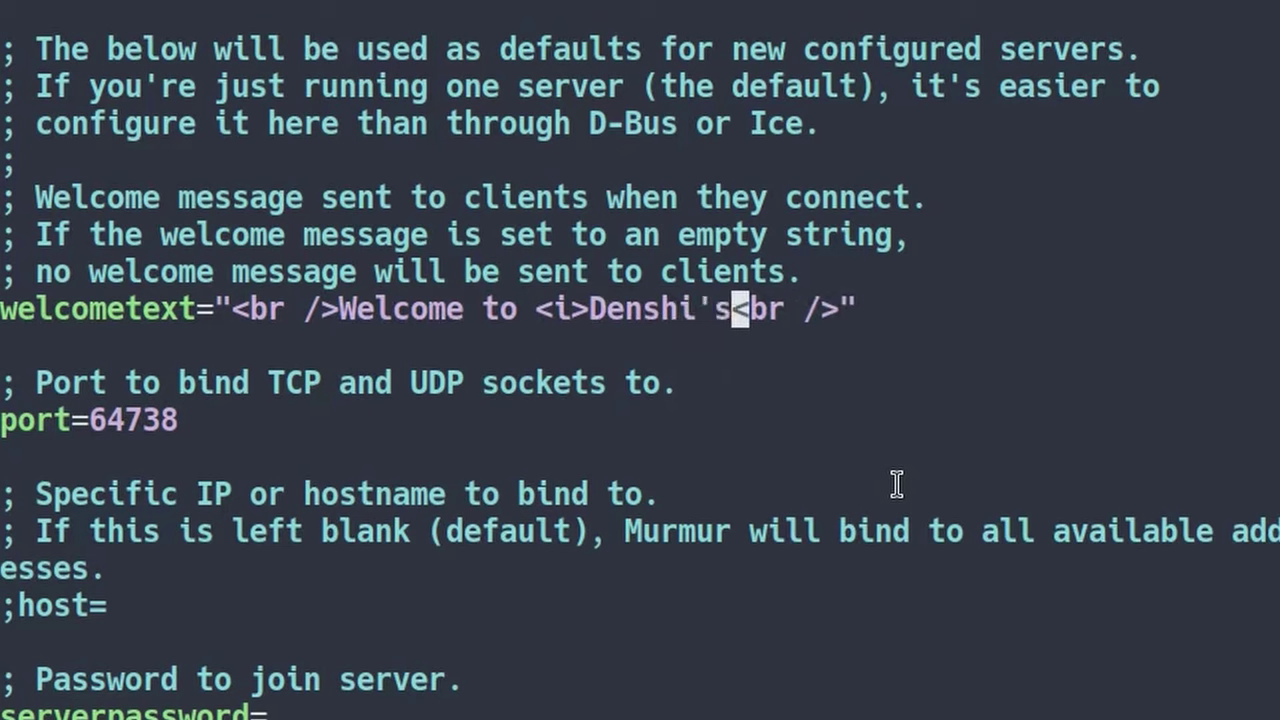
{"action": "key", "text": "BackSpace"}
{"action": "type", "text": "Mumble server"}
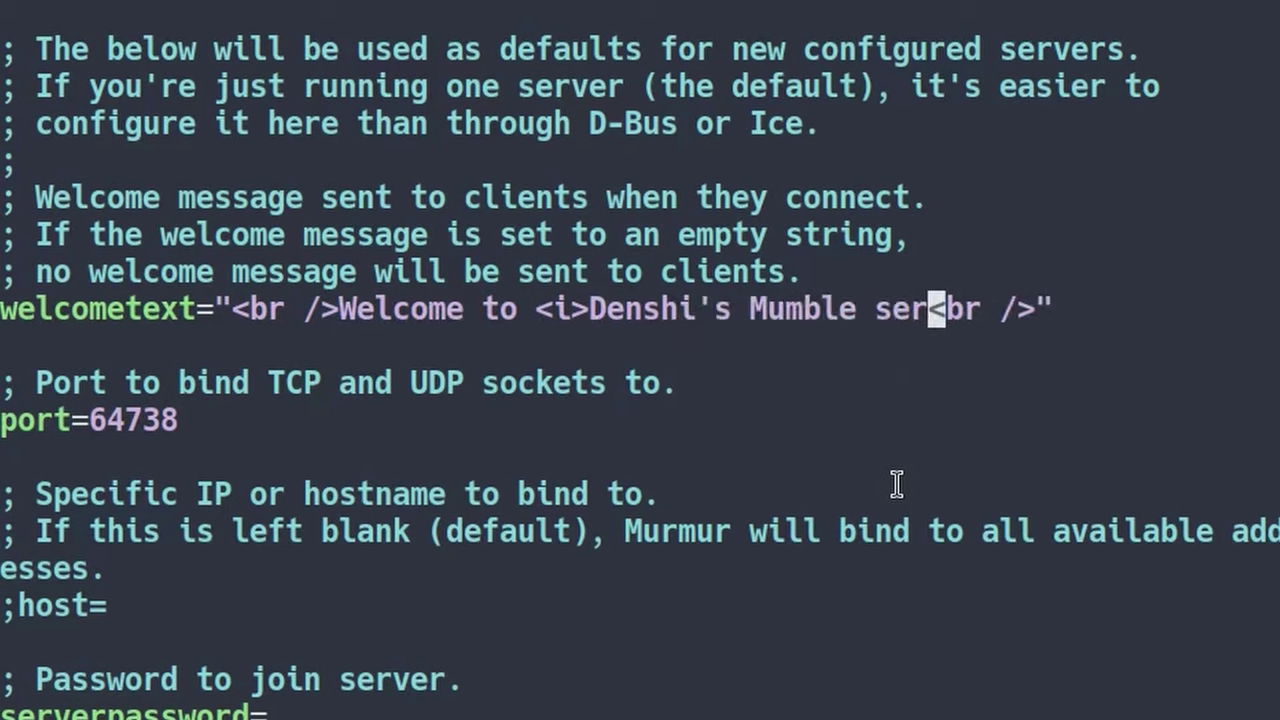
{"action": "type", "text": "!</"}
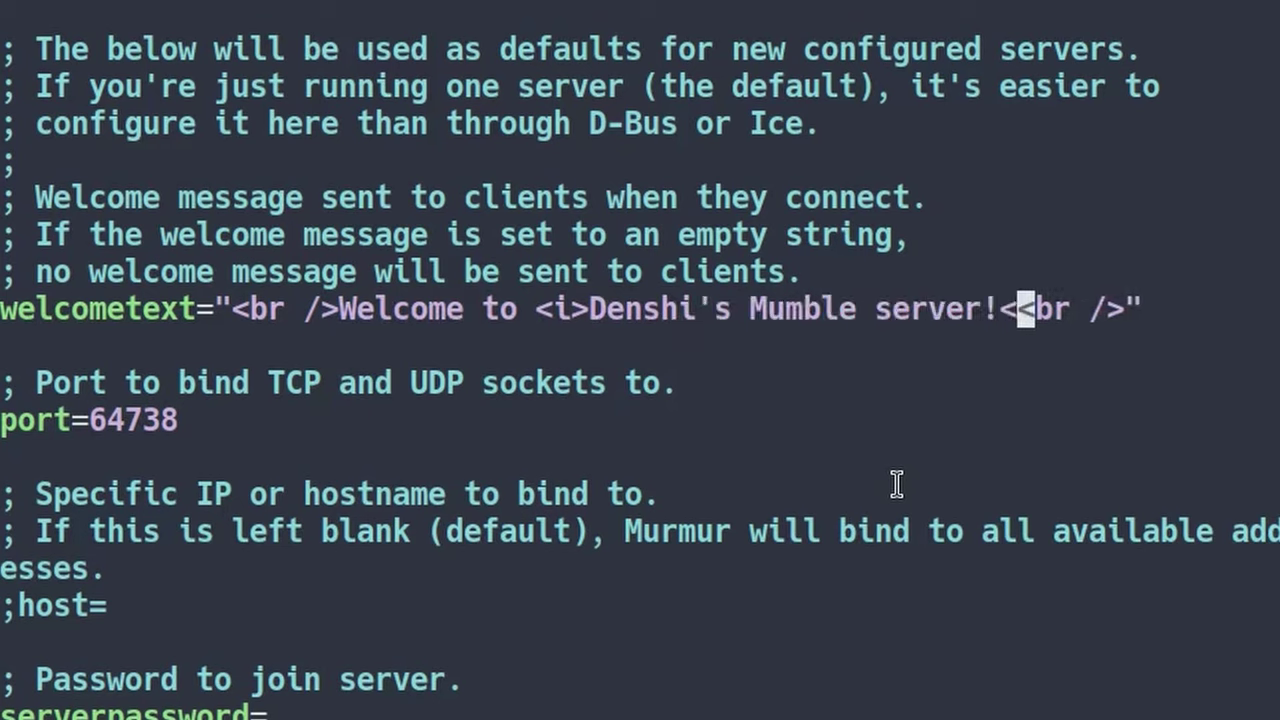
{"action": "type", "text": "i>"}
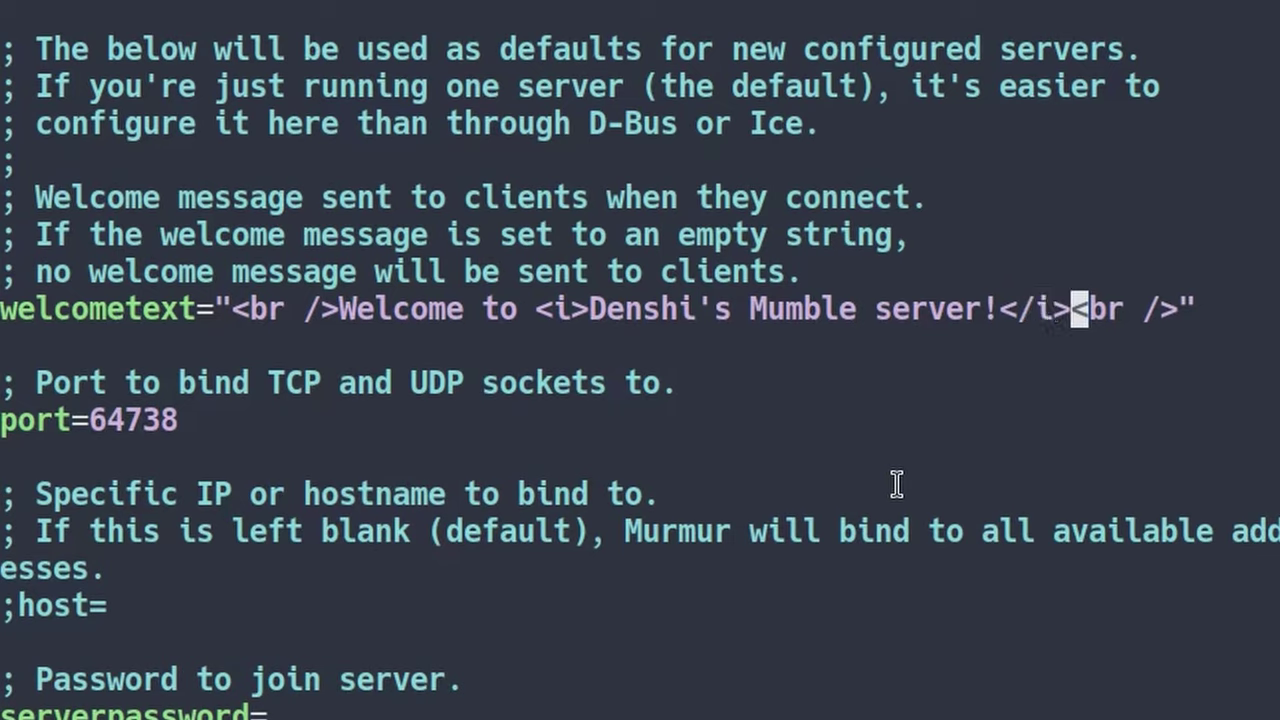
{"action": "key", "text": "Left"}
{"action": "key", "text": "Left"}
{"action": "key", "text": "Left"}
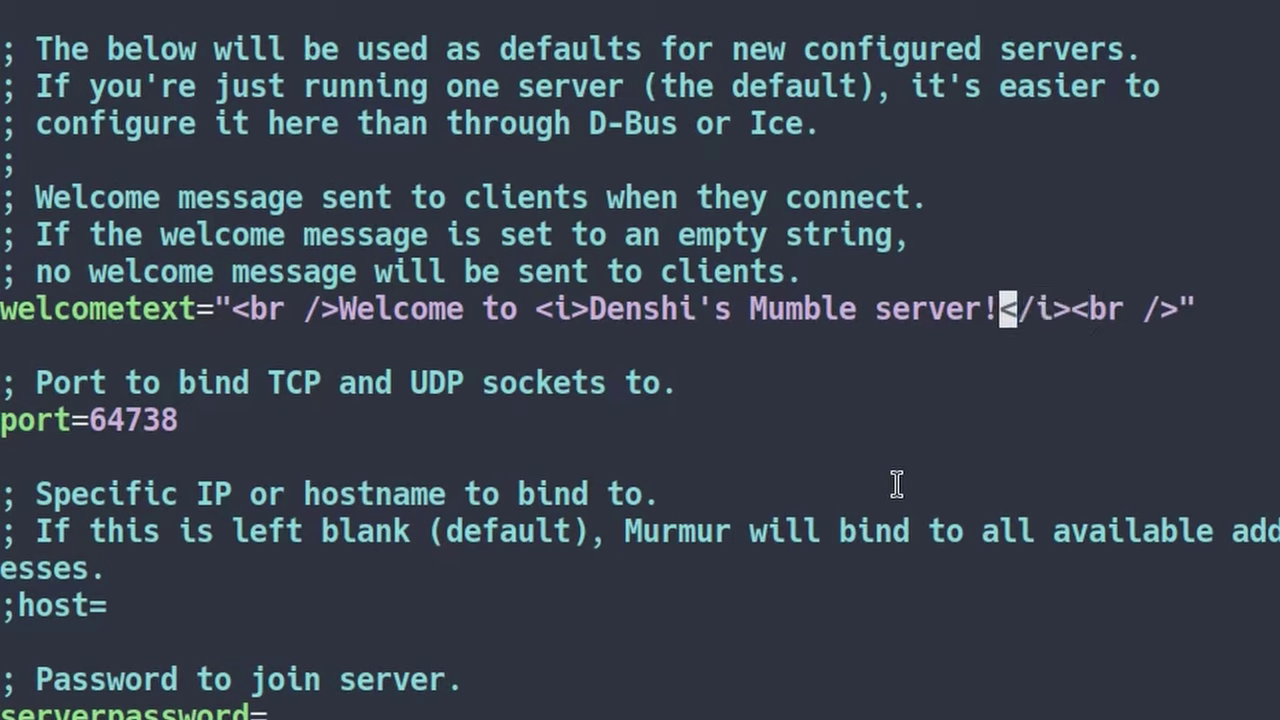
{"action": "key", "text": "Right"}
{"action": "key", "text": "Right"}
{"action": "key", "text": "Right"}
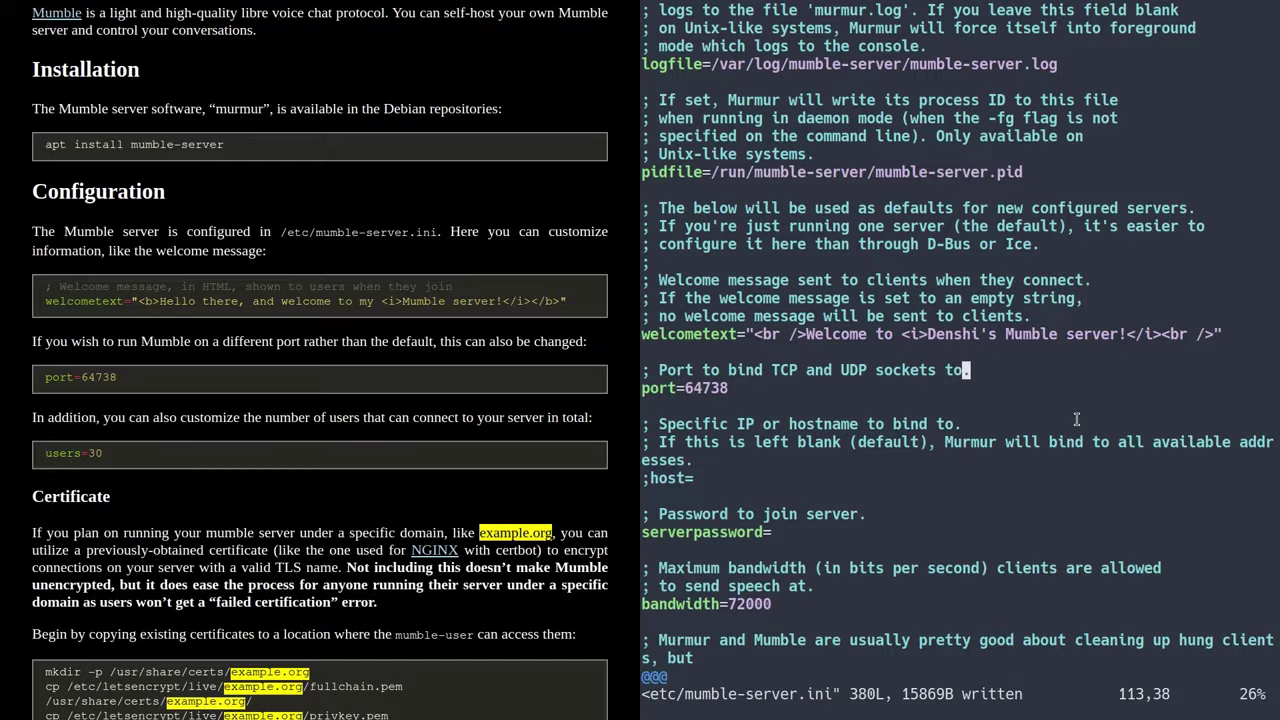
{"action": "key", "text": "Down"}
{"action": "key", "text": "Down"}
{"action": "key", "text": "Down"}
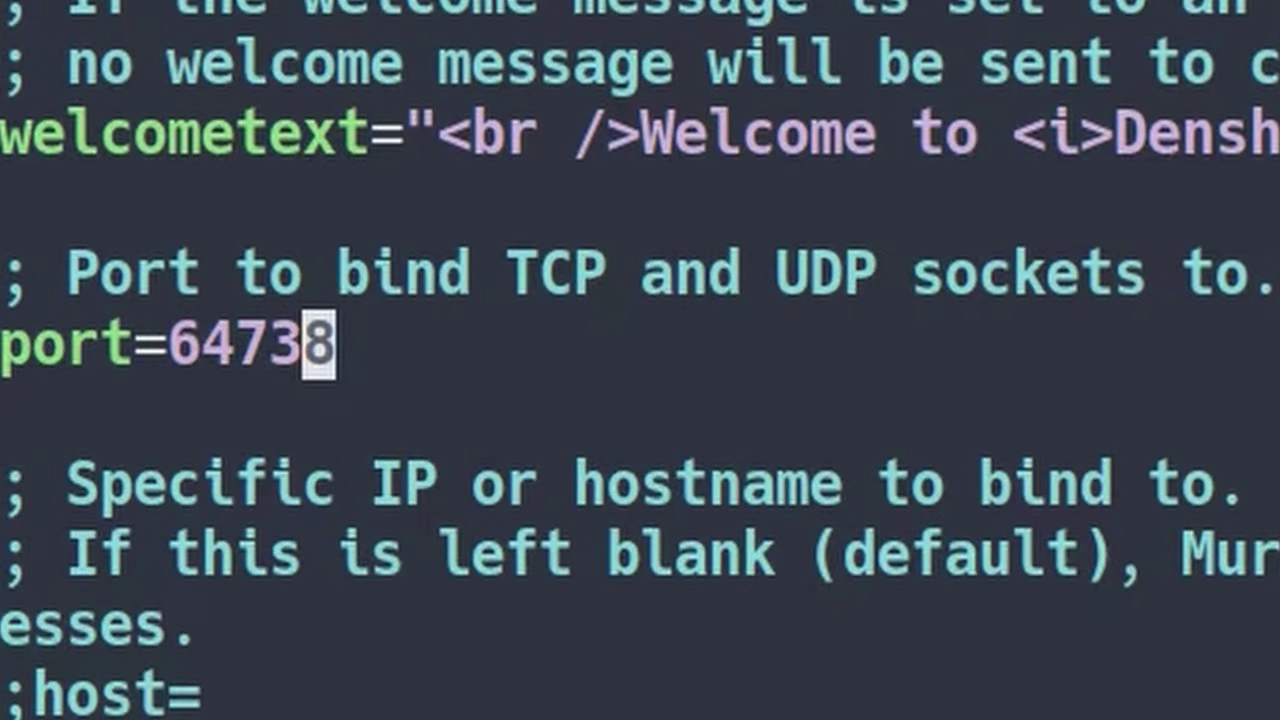
{"action": "key", "text": "Down"}
{"action": "key", "text": "Down"}
{"action": "key", "text": "Down"}
{"action": "key", "text": "Down"}
{"action": "key", "text": "Down"}
{"action": "key", "text": "Down"}
{"action": "key", "text": "Down"}
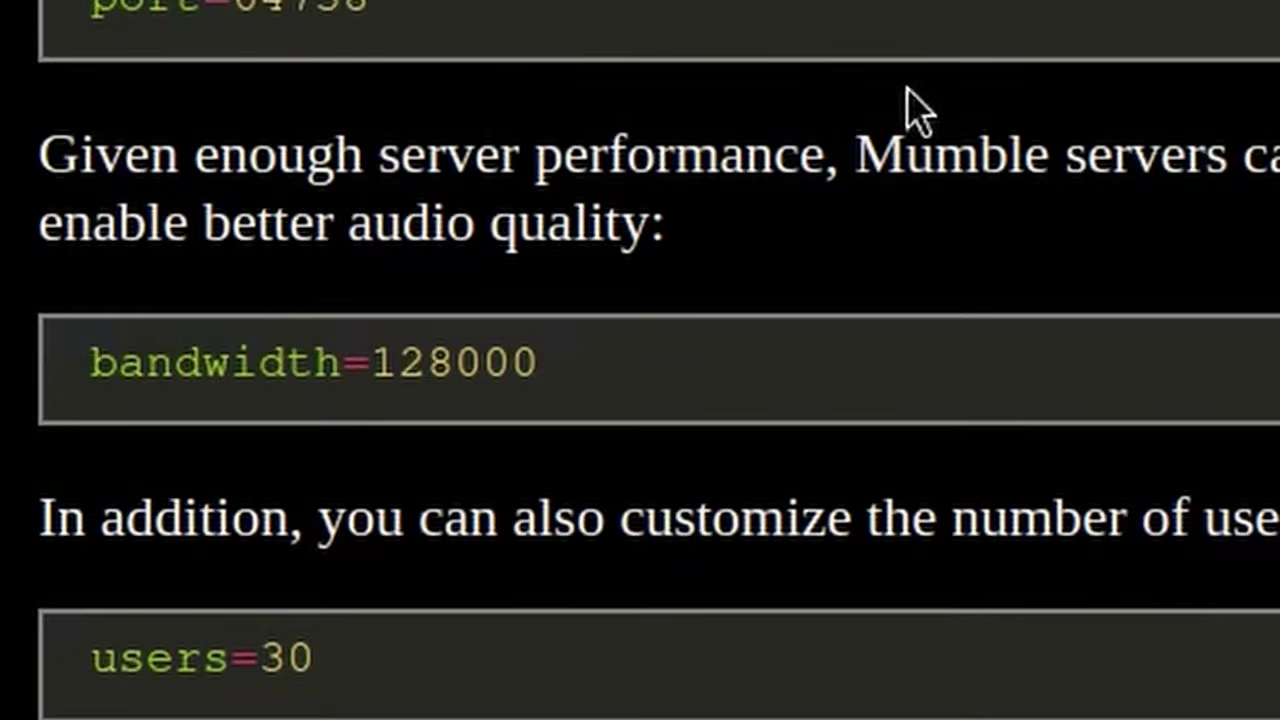
{"action": "triple_click", "coordinate": [530, 365]}
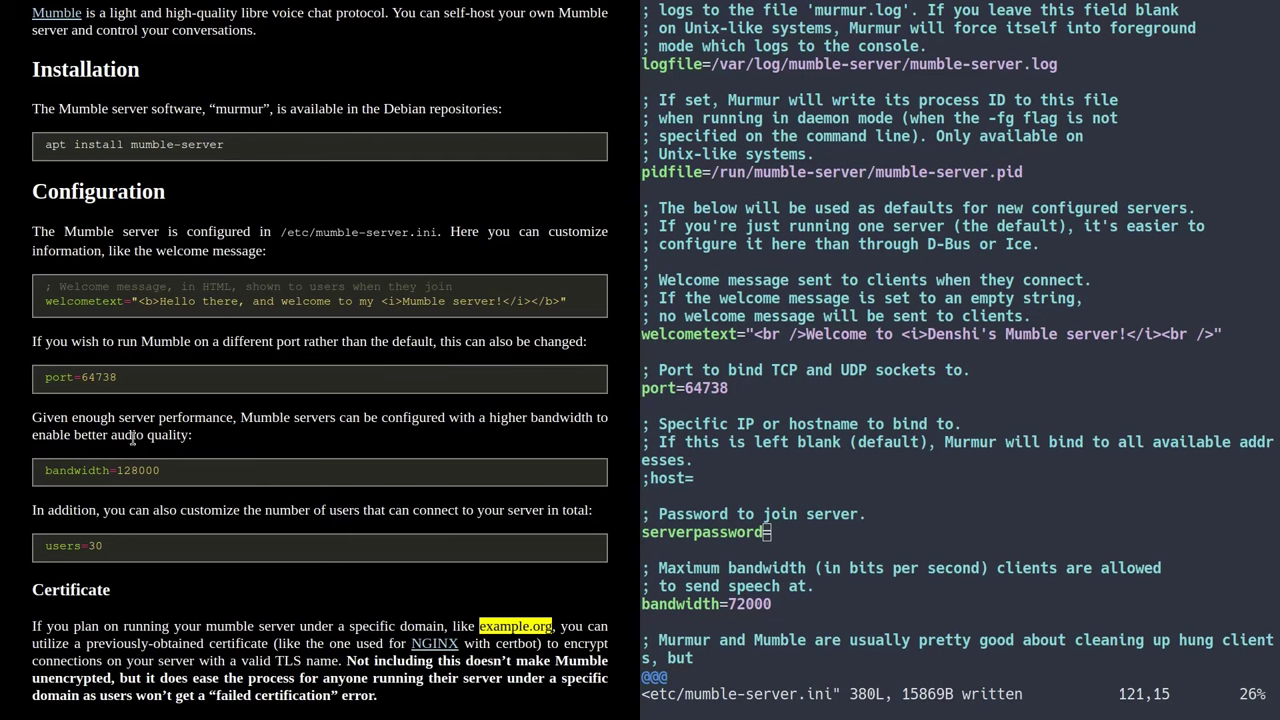
- Change bandwidth from 72000 to 128000 and save the file with :w
{"action": "scroll", "coordinate": [746, 540], "scroll_direction": "down", "scroll_amount": 2}
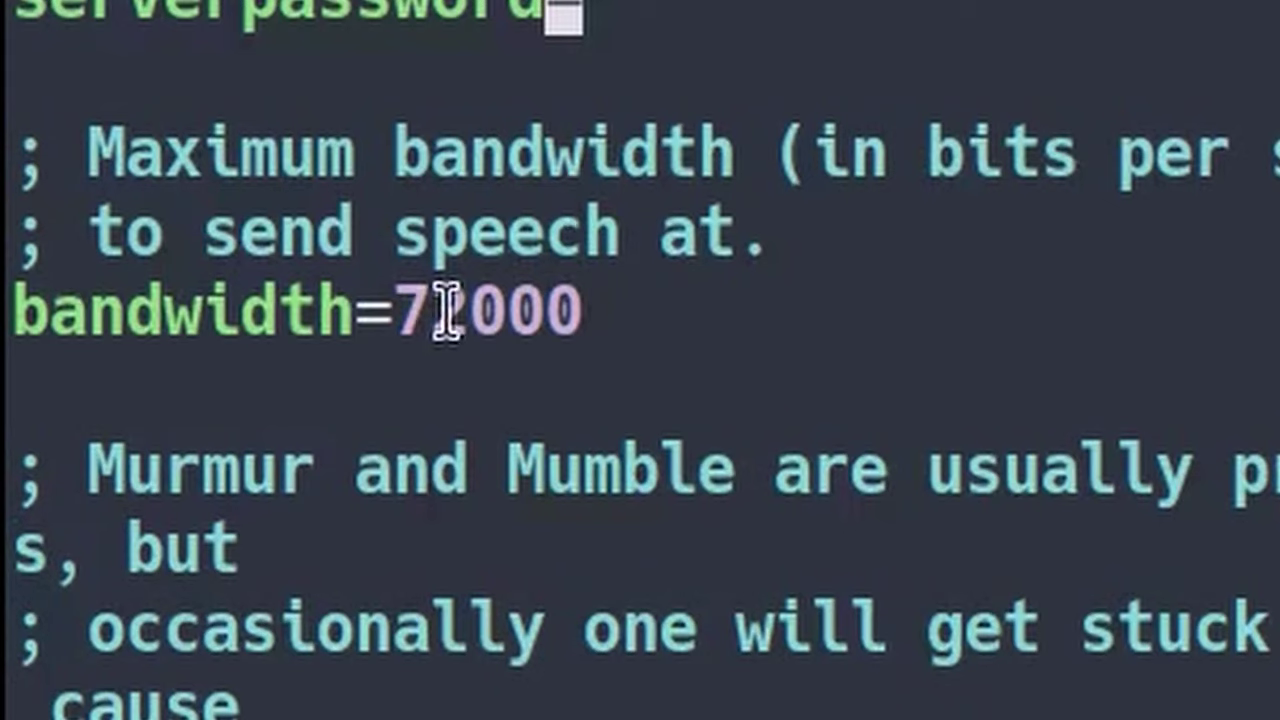
{"action": "left_click", "coordinate": [447, 314]}
{"action": "left_click", "coordinate": [484, 314]}
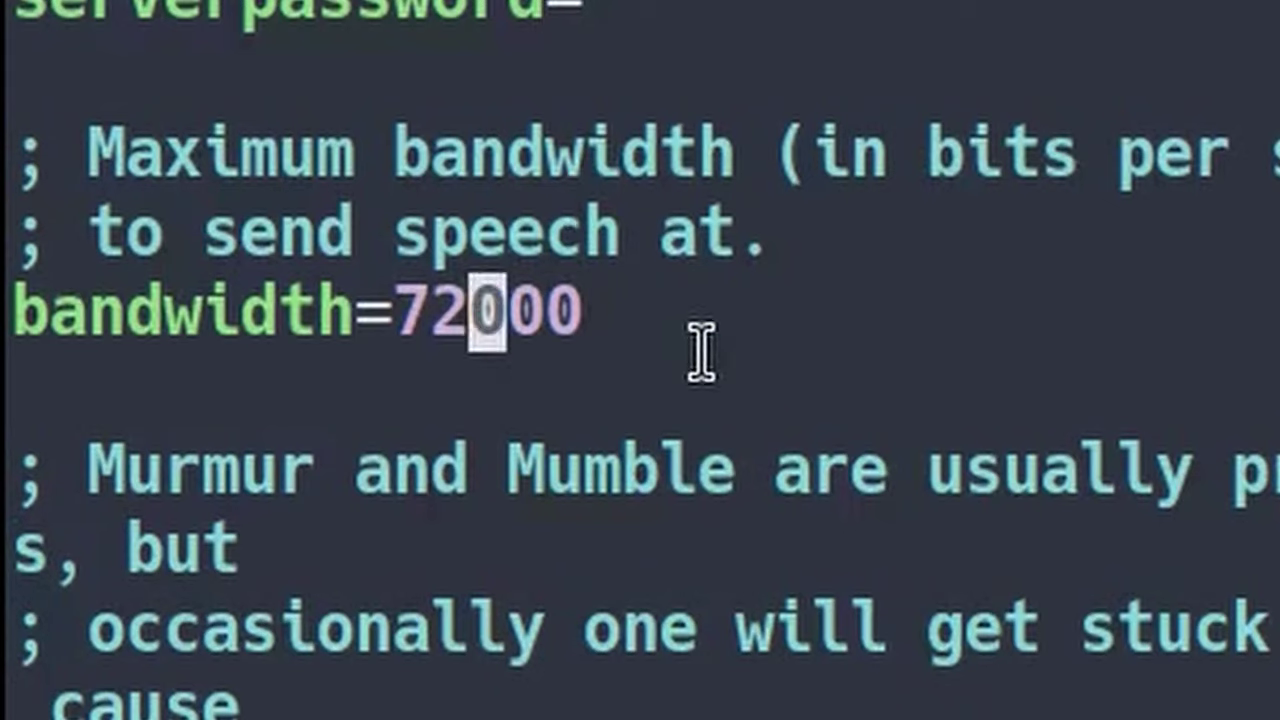
{"action": "key", "text": "i"}
{"action": "key", "text": "BackSpace"}
{"action": "key", "text": "BackSpace"}
{"action": "type", "text": "128"}
{"action": "key", "text": "Escape"}
{"action": "type", "text": ":w"}
{"action": "key", "text": "Return"}
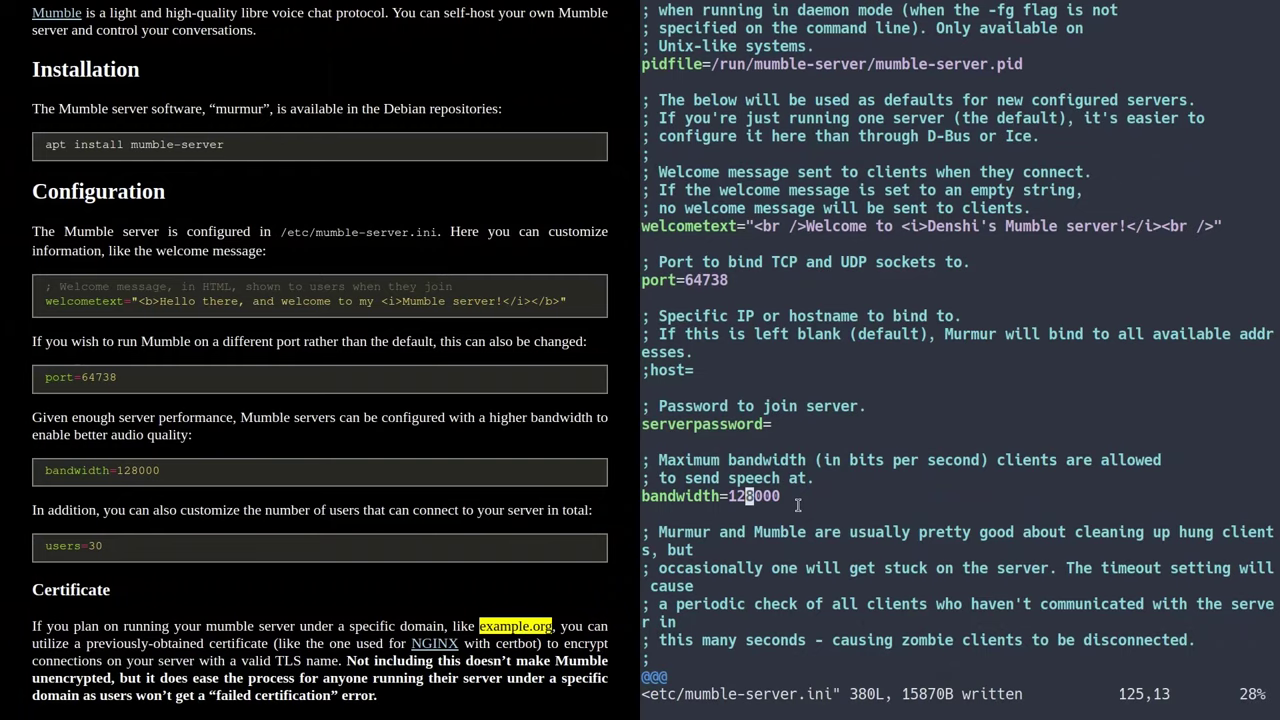
- Change the maximum users value from 100 to 30 and save again
{"action": "key", "text": "l"}
{"action": "key", "text": "l"}
{"action": "key", "text": "l"}
{"action": "key", "text": "j"}
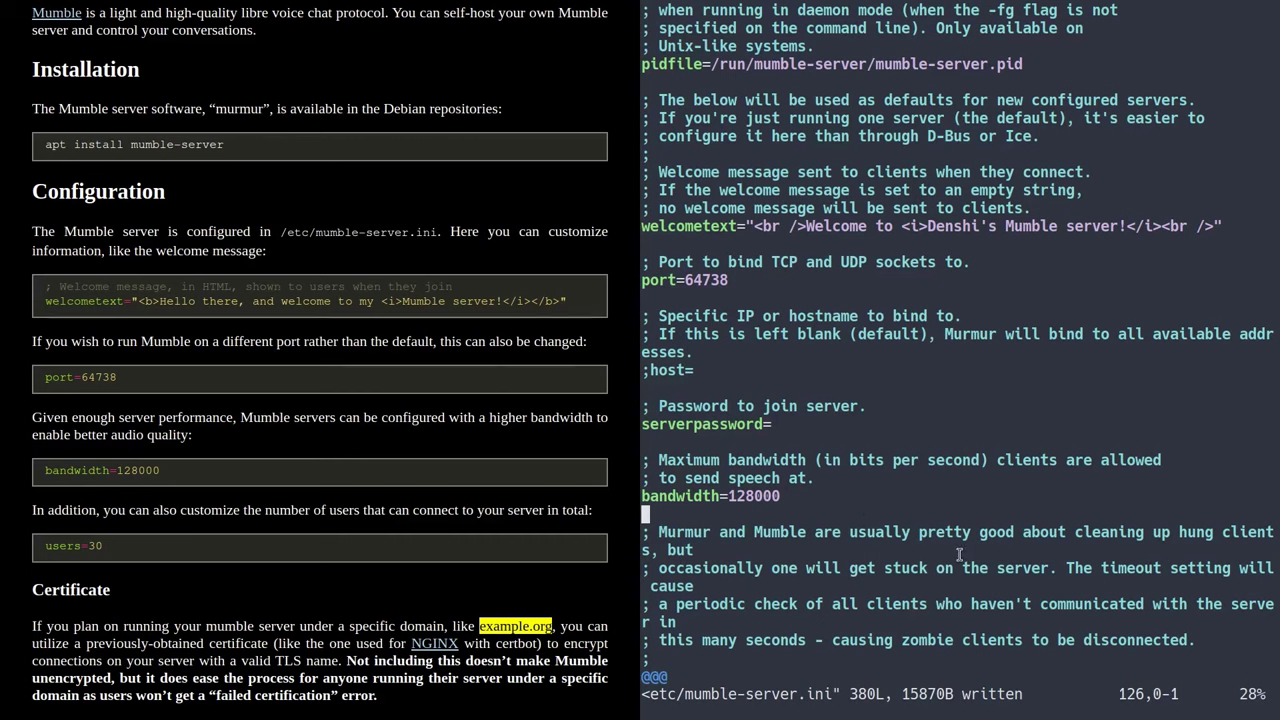
{"action": "left_click", "coordinate": [759, 497]}
{"action": "left_click", "coordinate": [737, 509]}
{"action": "scroll", "coordinate": [728, 510], "scroll_direction": "down", "scroll_amount": 5}
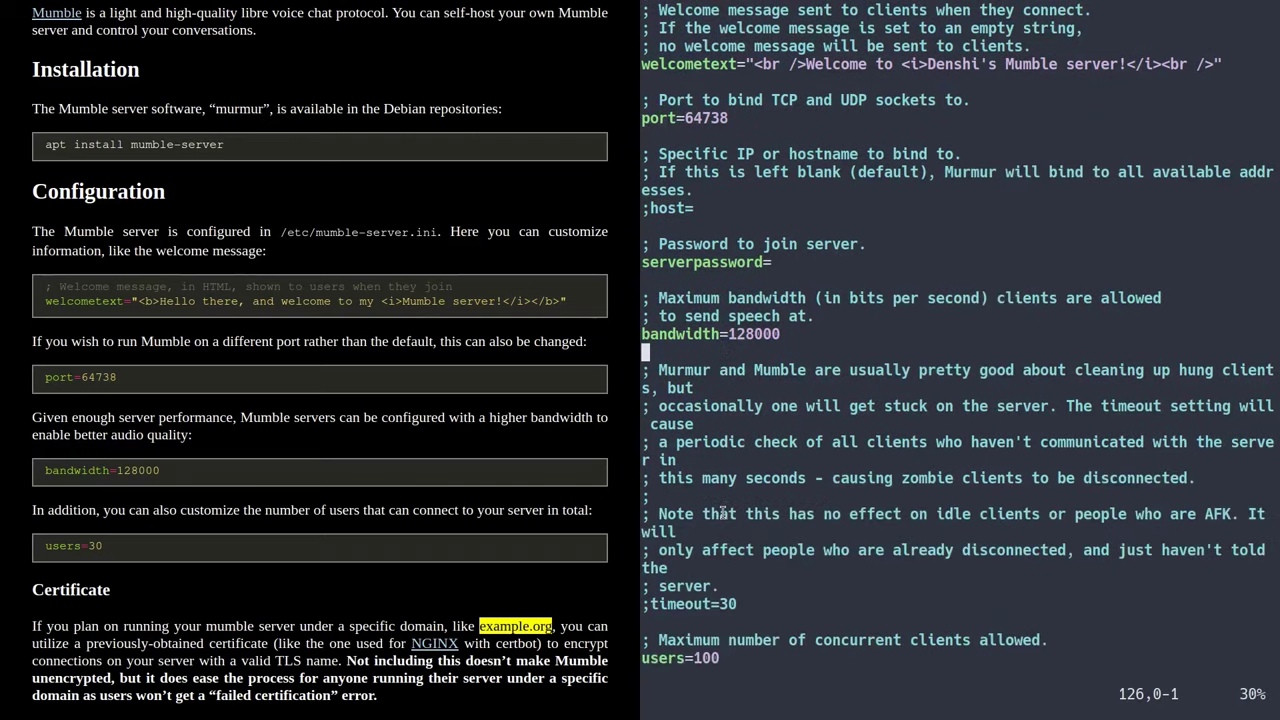
{"action": "left_click", "coordinate": [673, 494]}
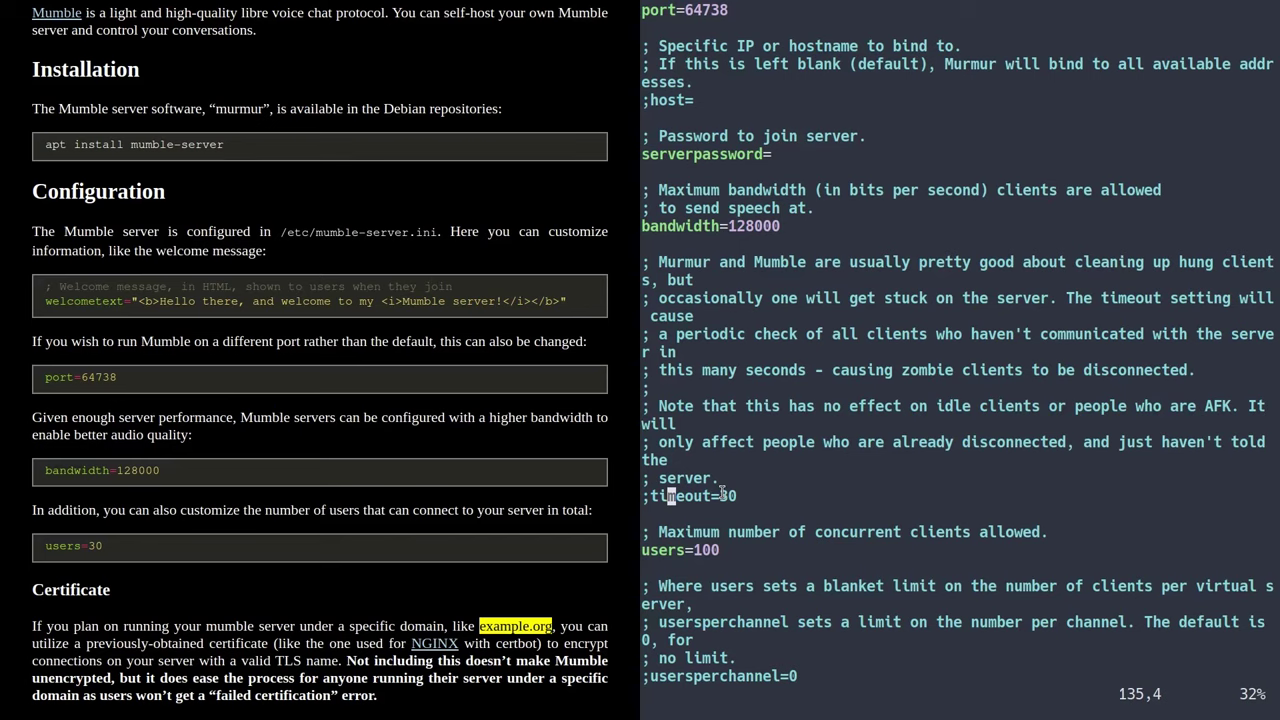
{"action": "key", "text": "j"}
{"action": "key", "text": "j"}
{"action": "key", "text": "j"}
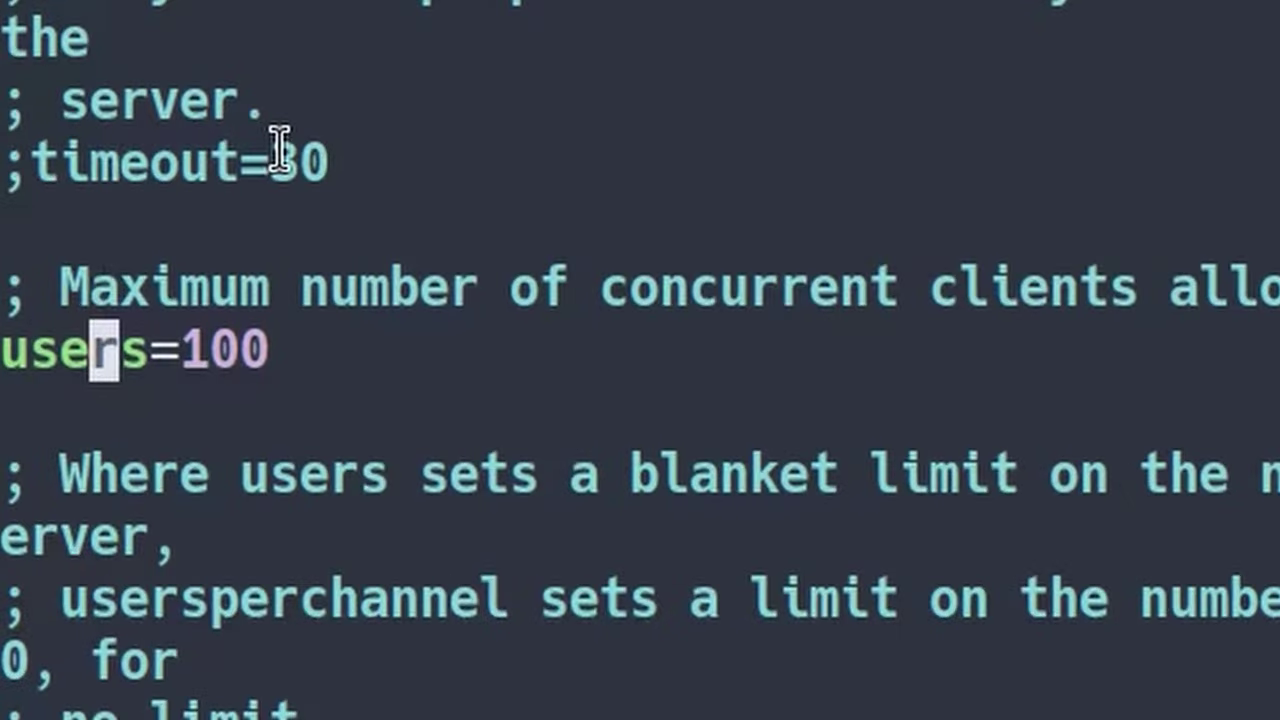
{"action": "key", "text": "w"}
{"action": "key", "text": "w"}
{"action": "key", "text": "l"}
{"action": "key", "text": "l"}
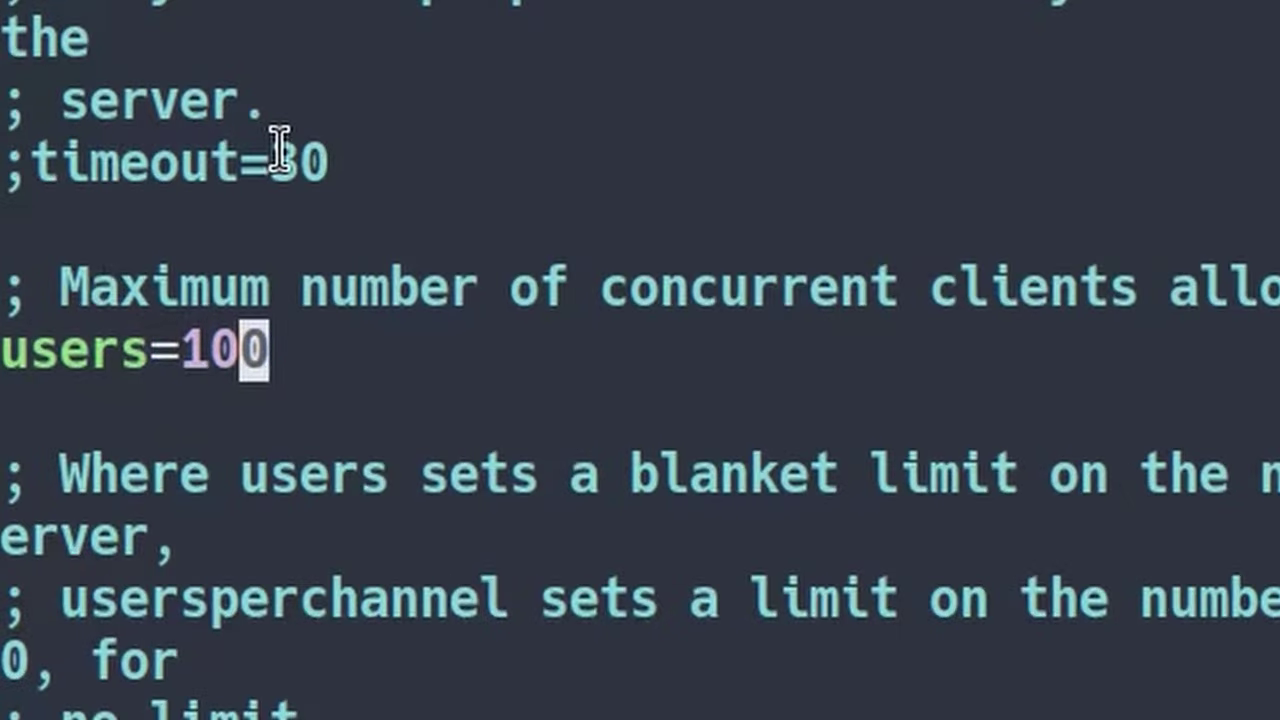
{"action": "type", "text": "xXi3"}
{"action": "key", "text": "Escape"}
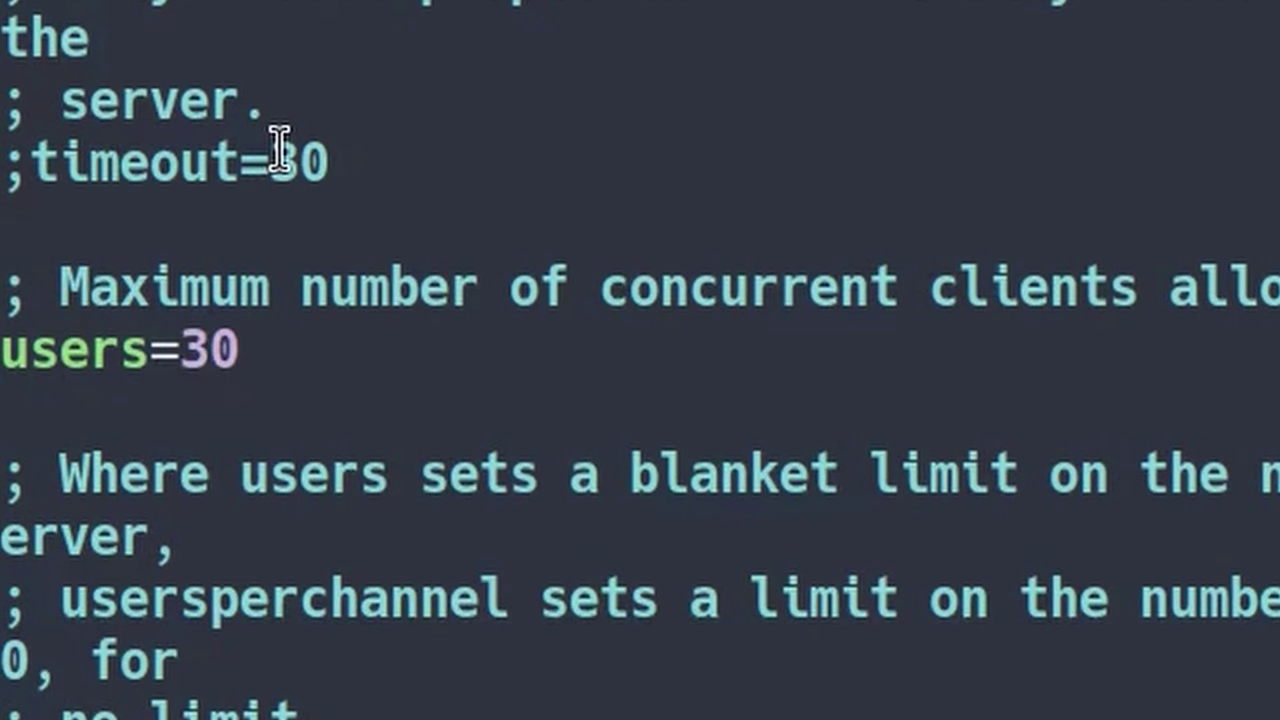
{"action": "type", "text": ":w"}
{"action": "key", "text": "Return"}
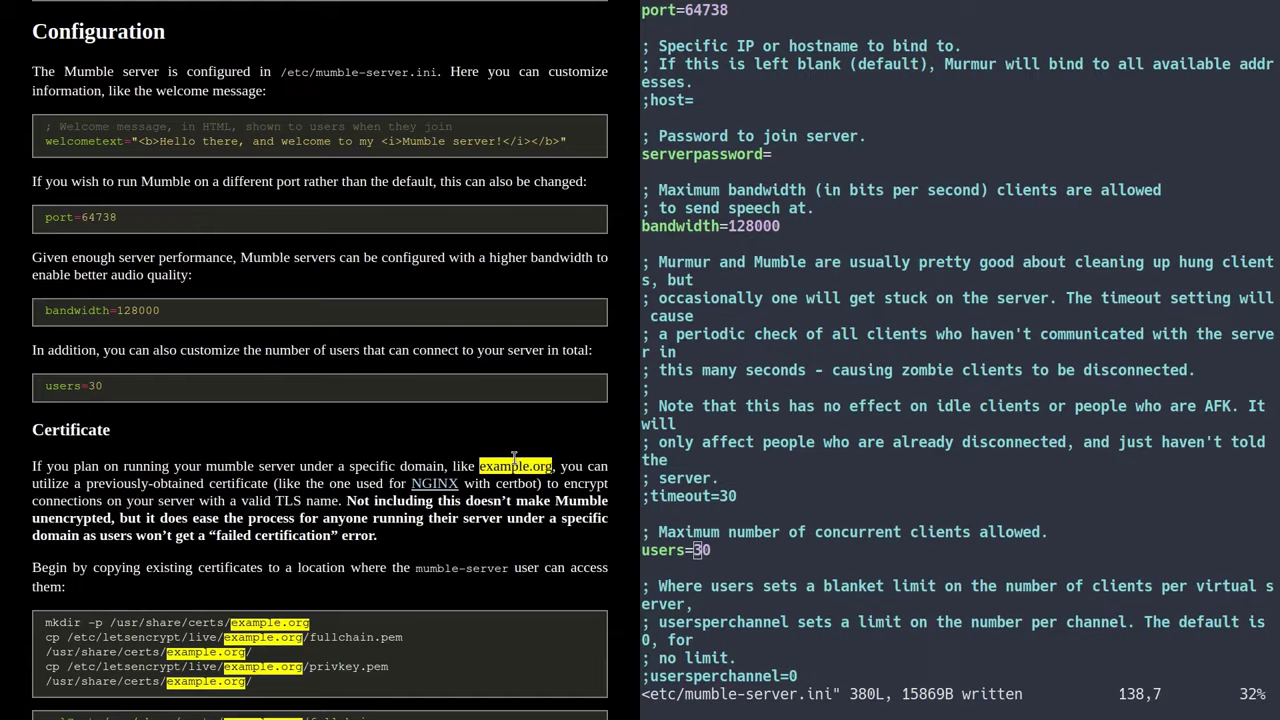
- Scroll the guide to its Certificate section
{"action": "scroll", "coordinate": [514, 458], "scroll_direction": "down", "scroll_amount": 3}
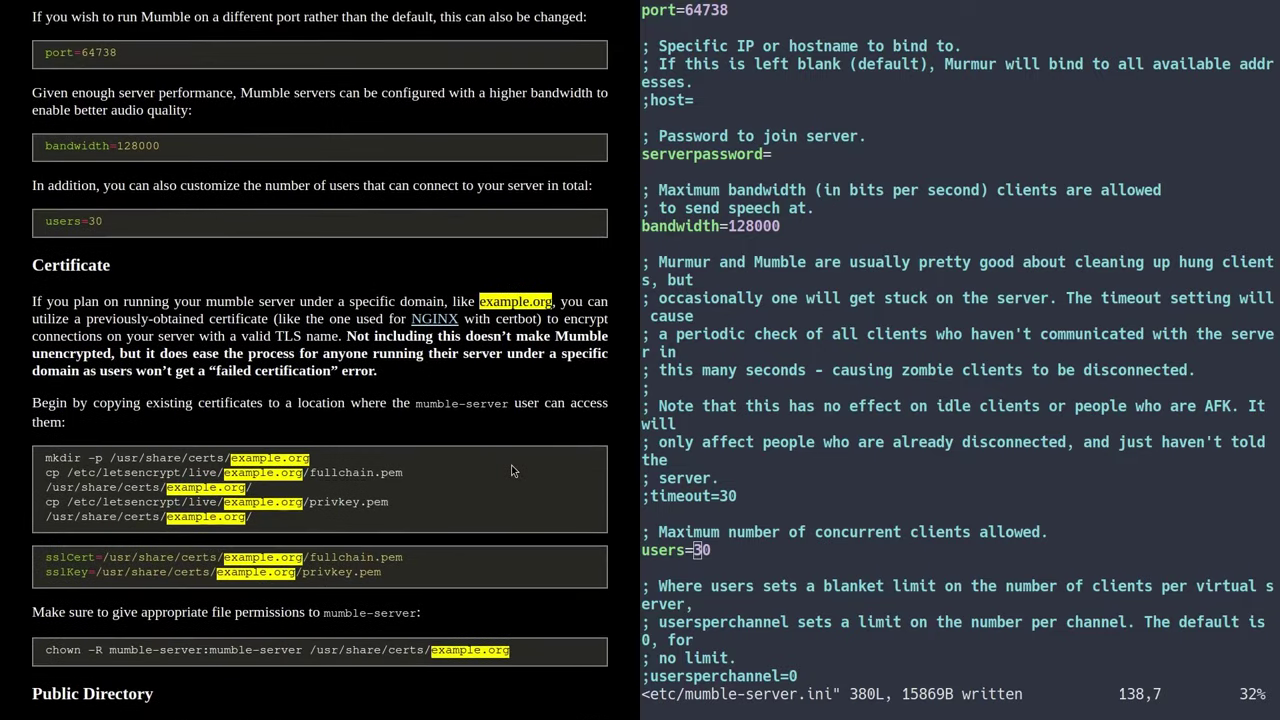
{"action": "left_click_drag", "start_coordinate": [37, 181], "coordinate": [120, 203]}
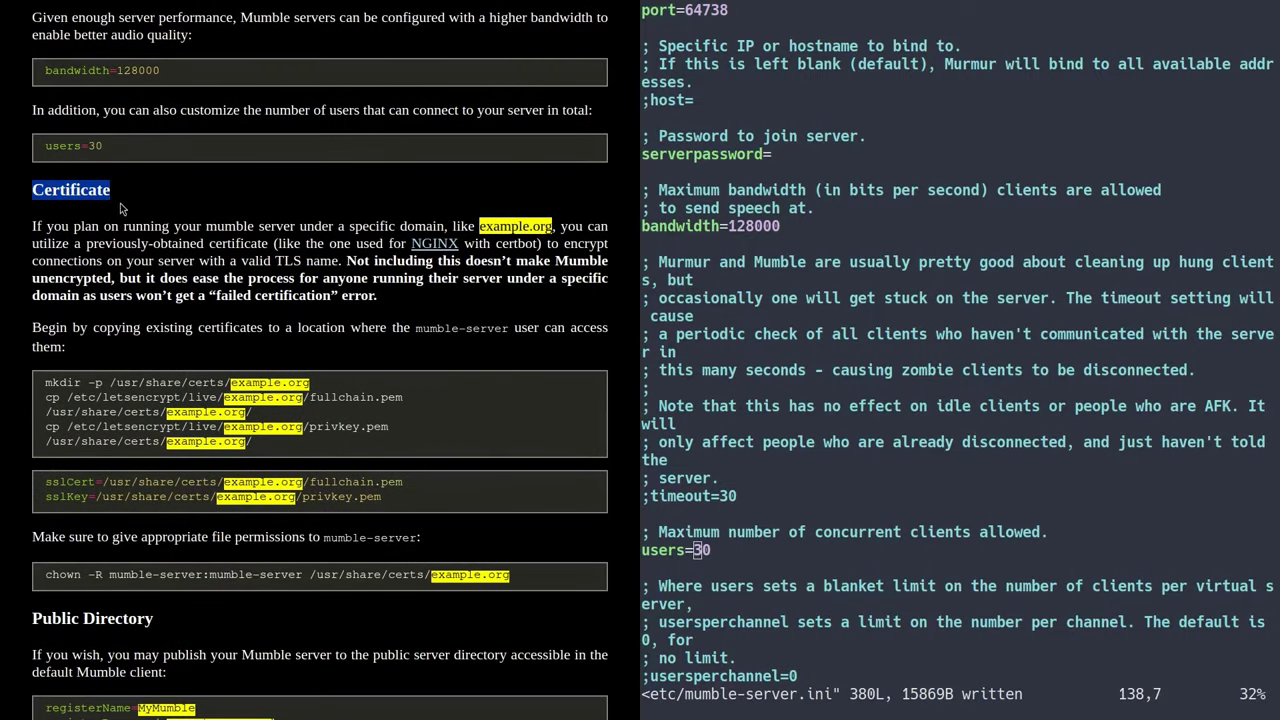
{"action": "left_click", "coordinate": [120, 203]}
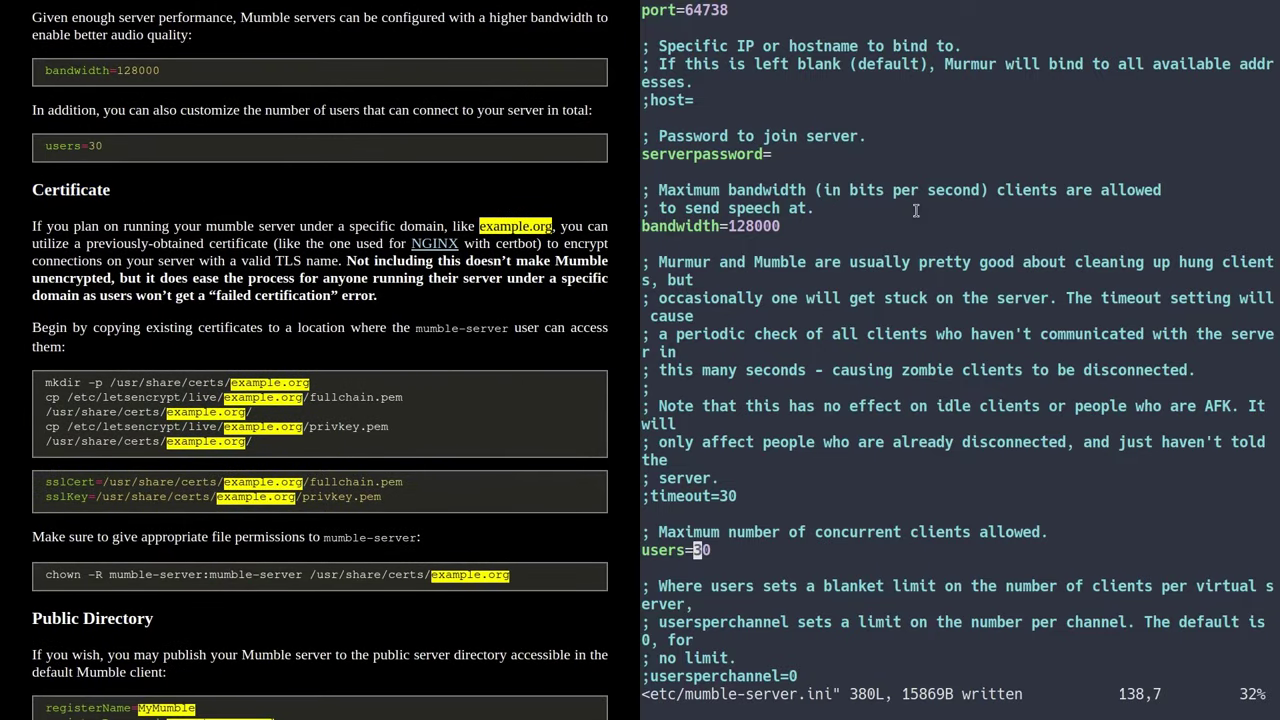
- Quit vim with :q and run 'systemctl restart mumble-server'
{"action": "type", "text": ":q"}
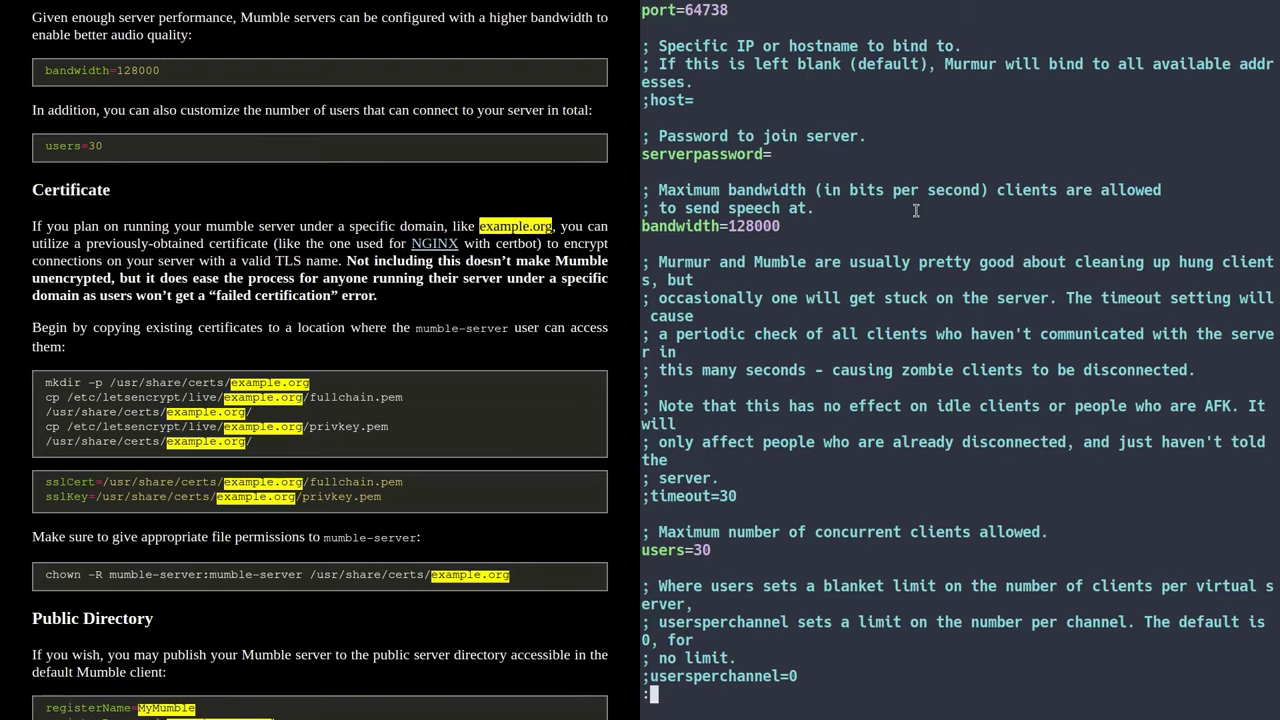
{"action": "key", "text": "Return"}
{"action": "type", "text": "sys"}
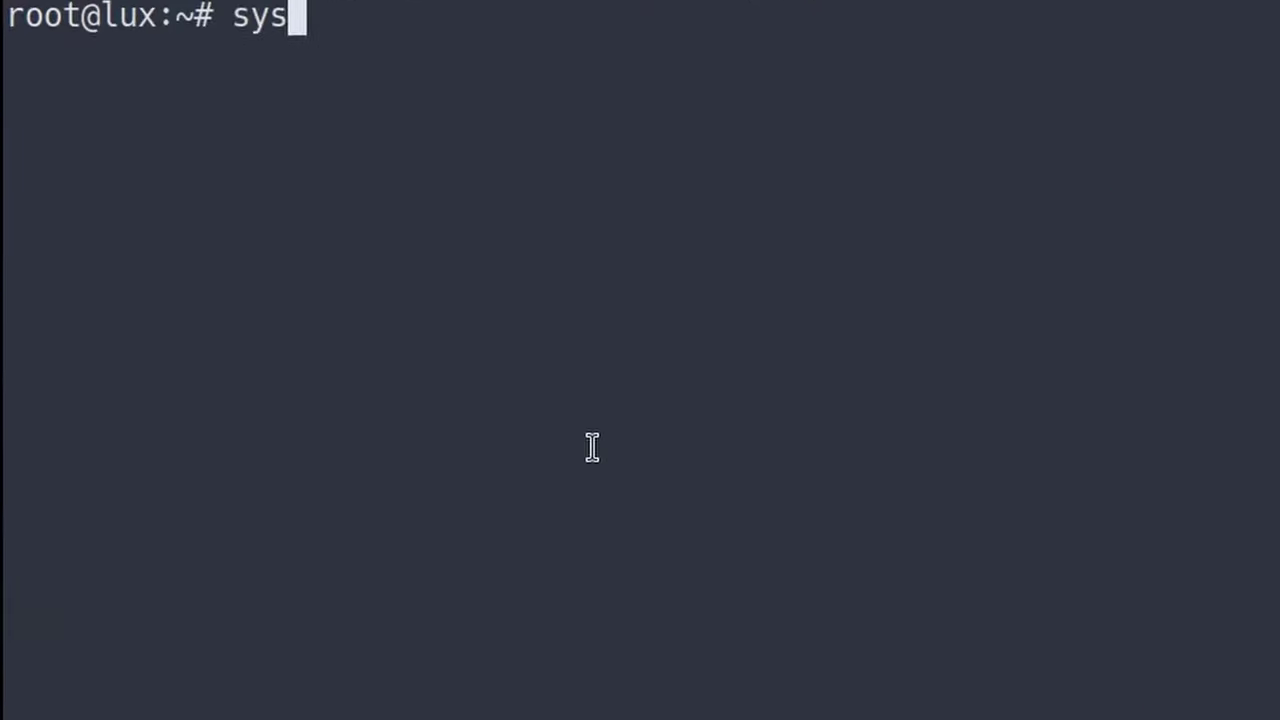
{"action": "type", "text": "temctl restart mumble-s"}
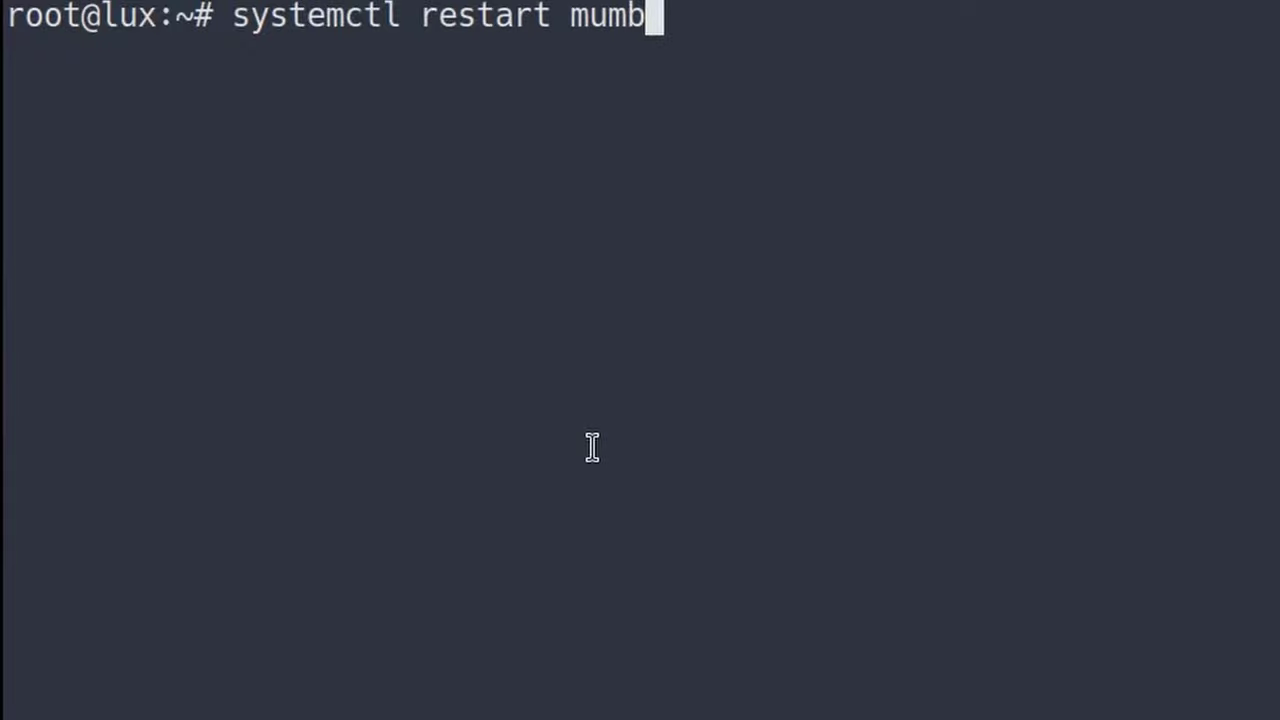
{"action": "key", "text": "BackSpace"}
{"action": "type", "text": "e-server"}
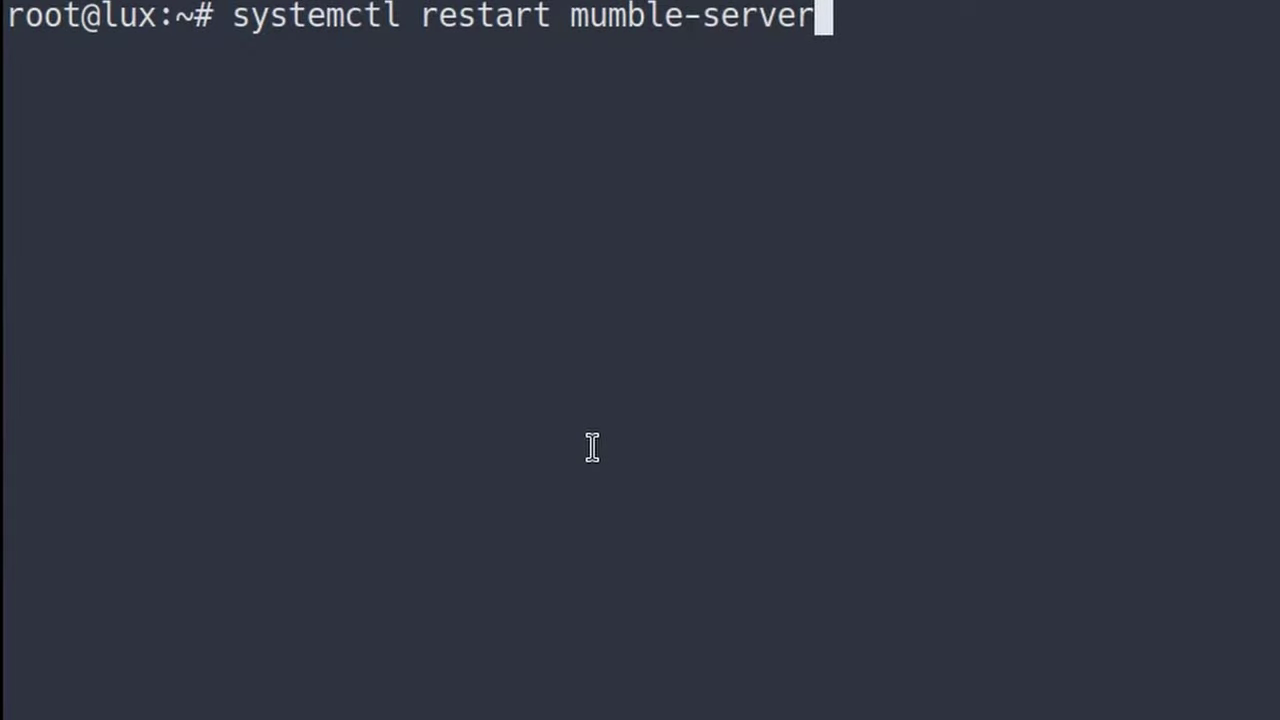
{"action": "key", "text": "Return"}
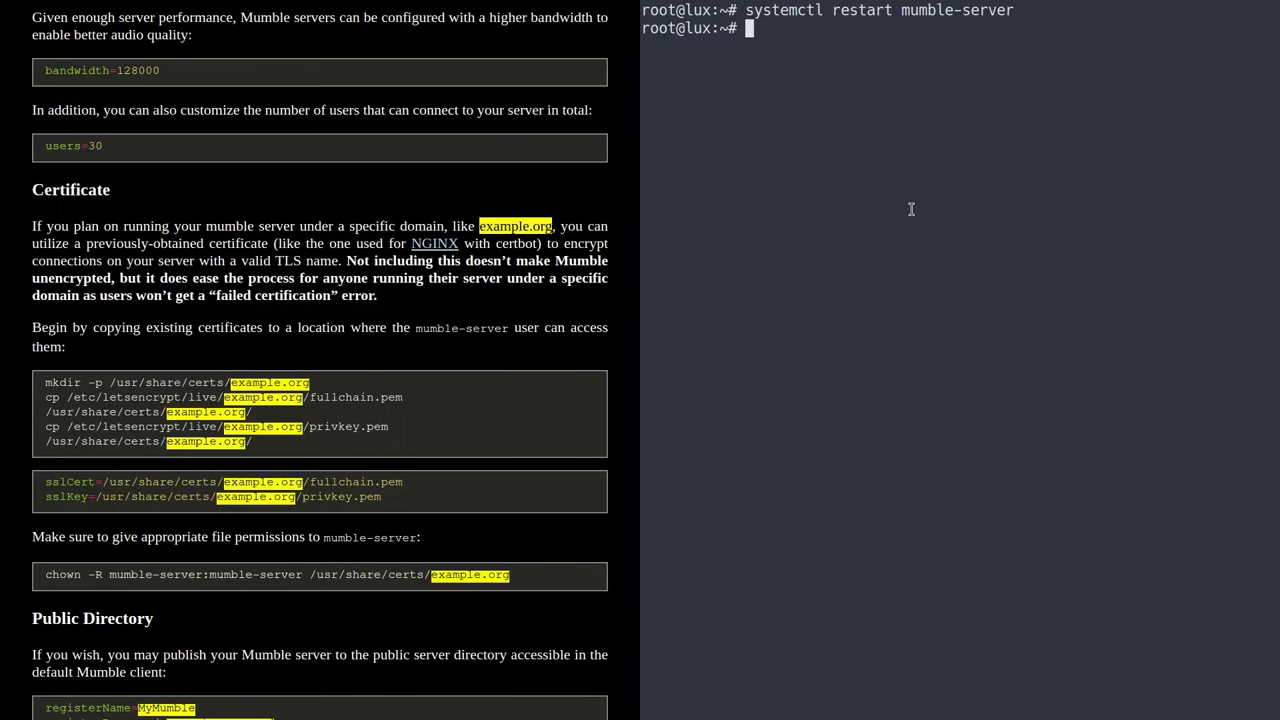
- Clear the terminal, briefly type mumble.denshi.org at the prompt, then erase it
{"action": "key", "text": "ctrl+l"}
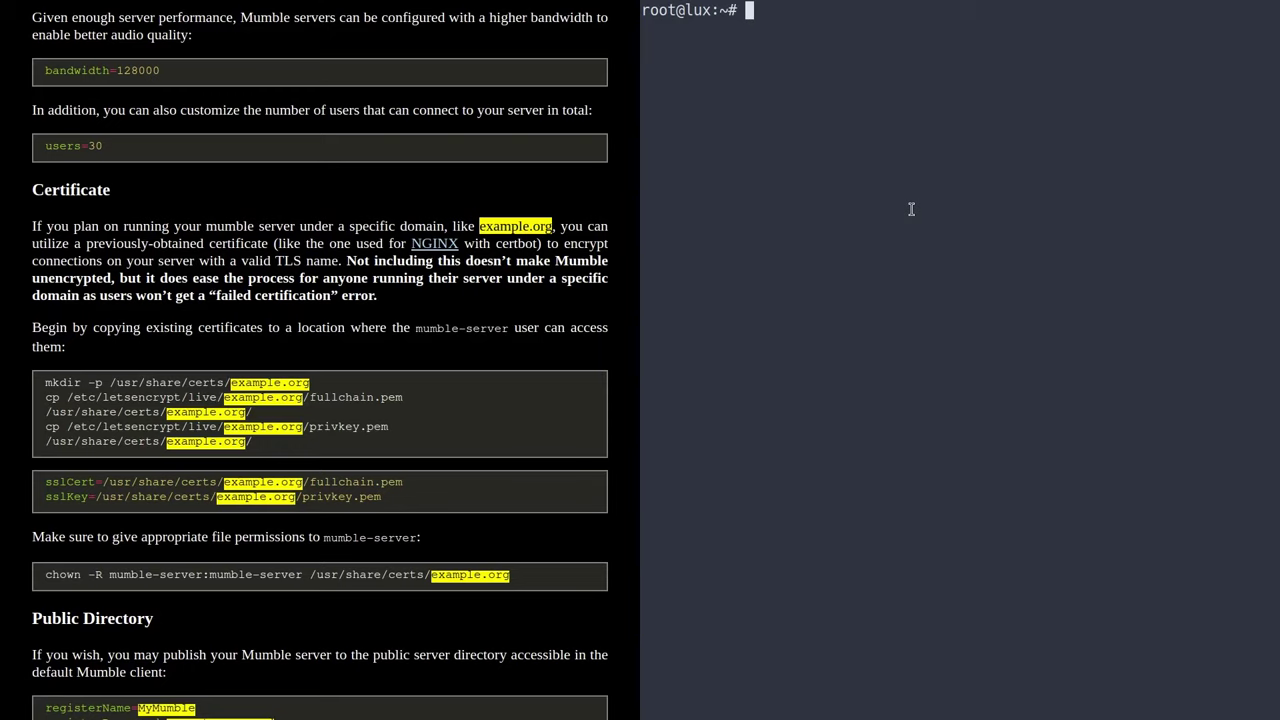
{"action": "left_click_drag", "start_coordinate": [648, 10], "coordinate": [720, 20]}
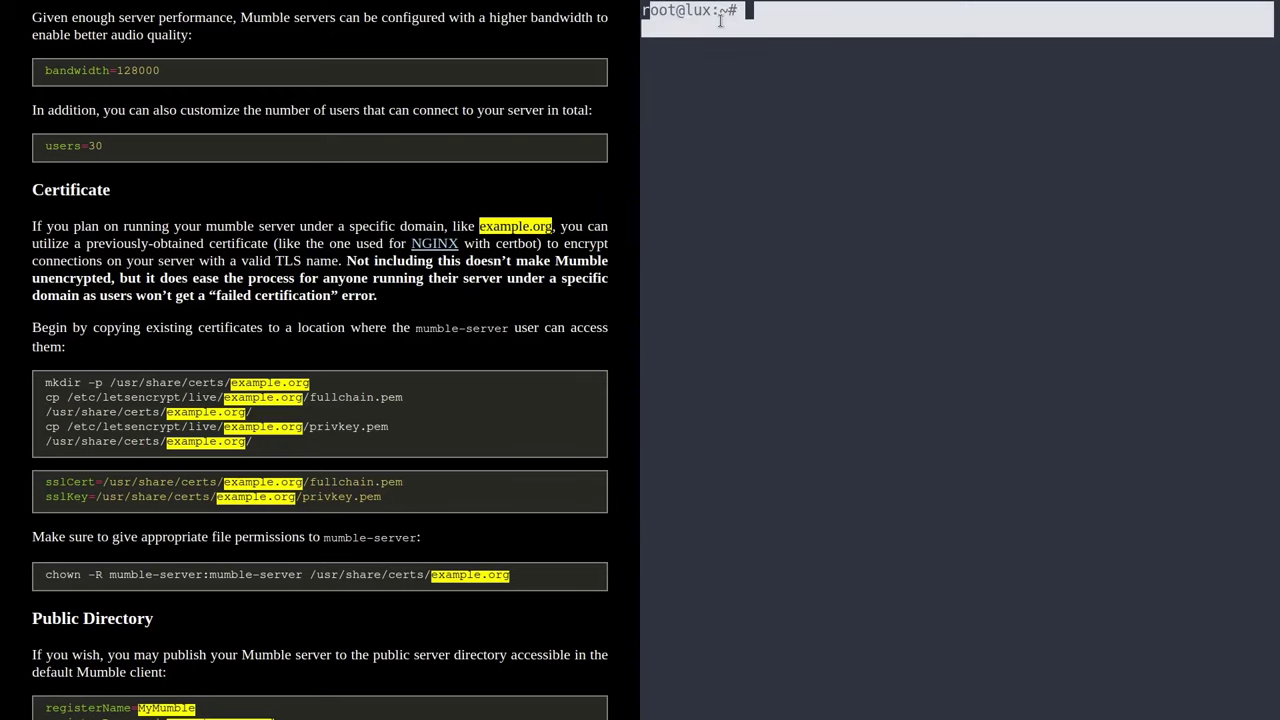
{"action": "left_click", "coordinate": [720, 20]}
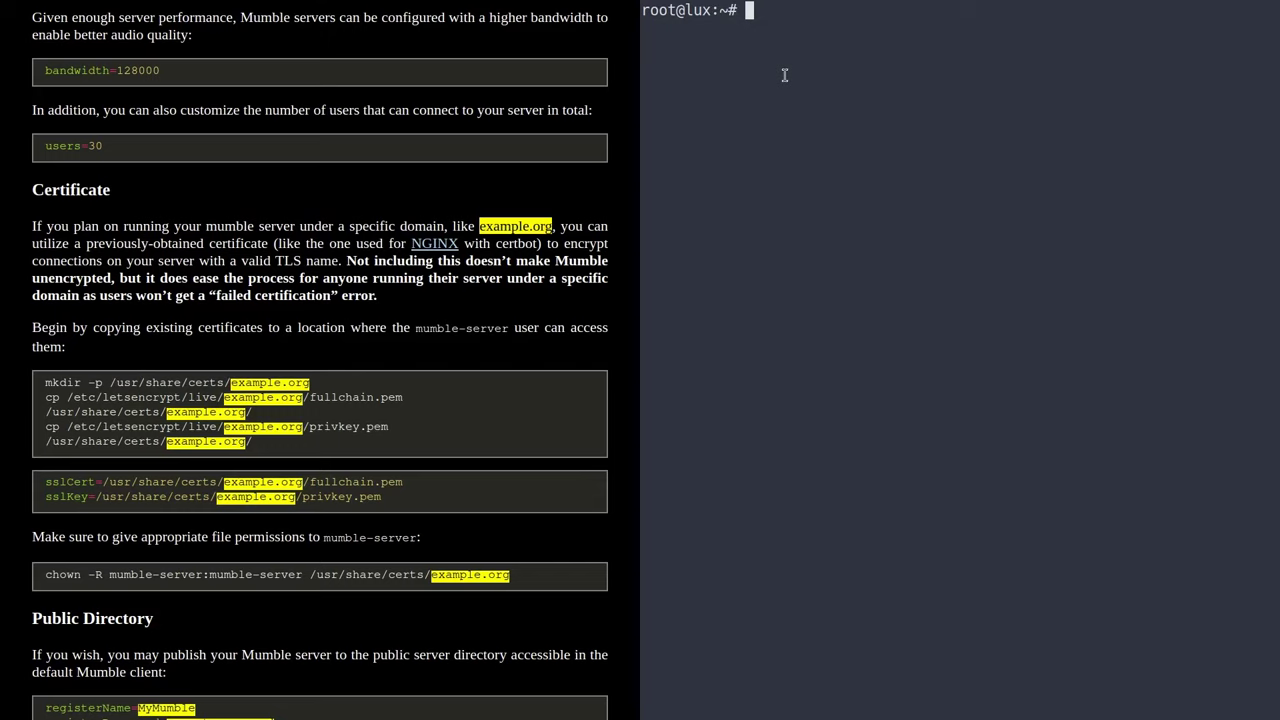
{"action": "type", "text": "mumble.denshi.org"}
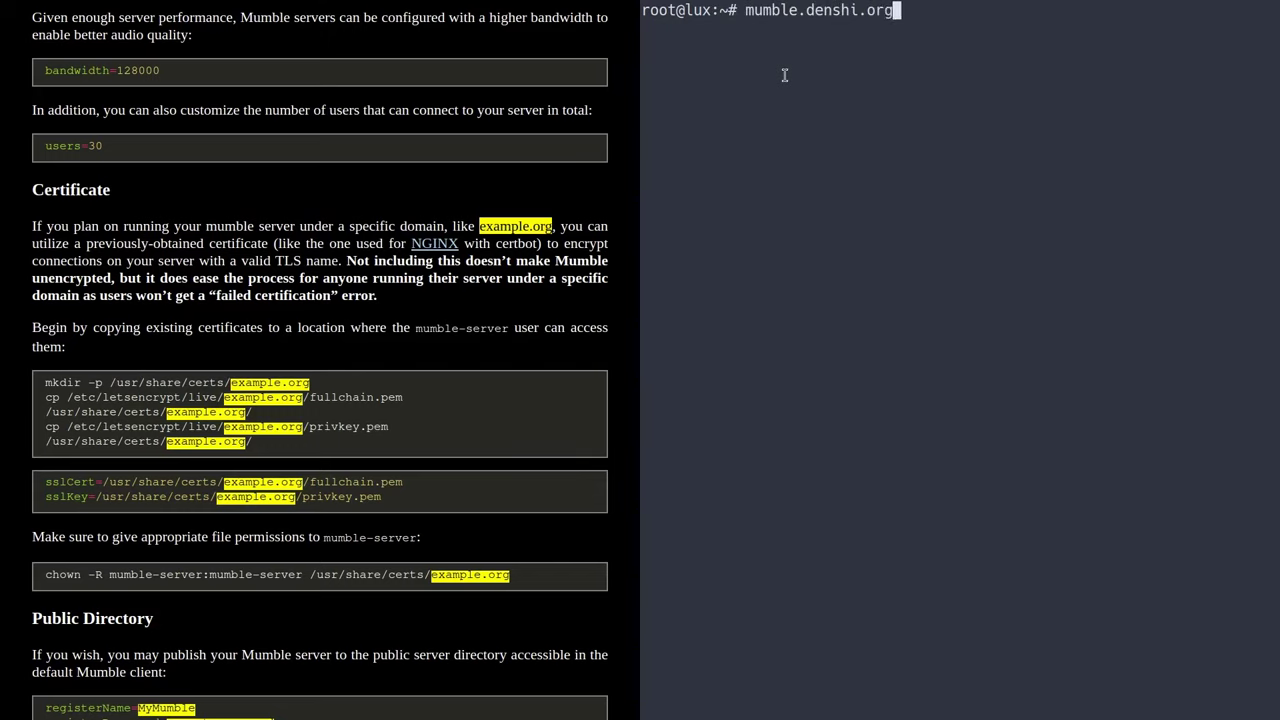
{"action": "key", "text": "Left"}
{"action": "key", "text": "Left"}
{"action": "key", "text": "Left"}
{"action": "key", "text": "Left"}
{"action": "key", "text": "Left"}
{"action": "key", "text": "Left"}
{"action": "key", "text": "Left"}
{"action": "key", "text": "Left"}
{"action": "key", "text": "Left"}
{"action": "key", "text": "Left"}
{"action": "key", "text": "Left"}
{"action": "key", "text": "Left"}
{"action": "key", "text": "Left"}
{"action": "key", "text": "Left"}
{"action": "key", "text": "Left"}
{"action": "key", "text": "Left"}
{"action": "key", "text": "Left"}
{"action": "key", "text": "Right"}
{"action": "key", "text": "Right"}
{"action": "key", "text": "Right"}
{"action": "key", "text": "Right"}
{"action": "key", "text": "Right"}
{"action": "key", "text": "Right"}
{"action": "key", "text": "Right"}
{"action": "key", "text": "Right"}
{"action": "key", "text": "Right"}
{"action": "key", "text": "Right"}
{"action": "key", "text": "Right"}
{"action": "key", "text": "Right"}
{"action": "key", "text": "Right"}
{"action": "key", "text": "Right"}
{"action": "key", "text": "Right"}
{"action": "key", "text": "Right"}
{"action": "key", "text": "Right"}
{"action": "left_click_drag", "start_coordinate": [744, 8], "coordinate": [893, 10]}
{"action": "left_click", "coordinate": [894, 12]}
{"action": "key", "text": "BackSpace"}
{"action": "key", "text": "BackSpace"}
{"action": "key", "text": "BackSpace"}
{"action": "key", "text": "BackSpace"}
{"action": "key", "text": "BackSpace"}
{"action": "key", "text": "BackSpace"}
{"action": "key", "text": "BackSpace"}
{"action": "key", "text": "BackSpace"}
{"action": "key", "text": "BackSpace"}
{"action": "key", "text": "BackSpace"}
{"action": "key", "text": "BackSpace"}
{"action": "key", "text": "BackSpace"}
{"action": "key", "text": "BackSpace"}
{"action": "key", "text": "BackSpace"}
{"action": "key", "text": "BackSpace"}
{"action": "key", "text": "BackSpace"}
{"action": "key", "text": "BackSpace"}
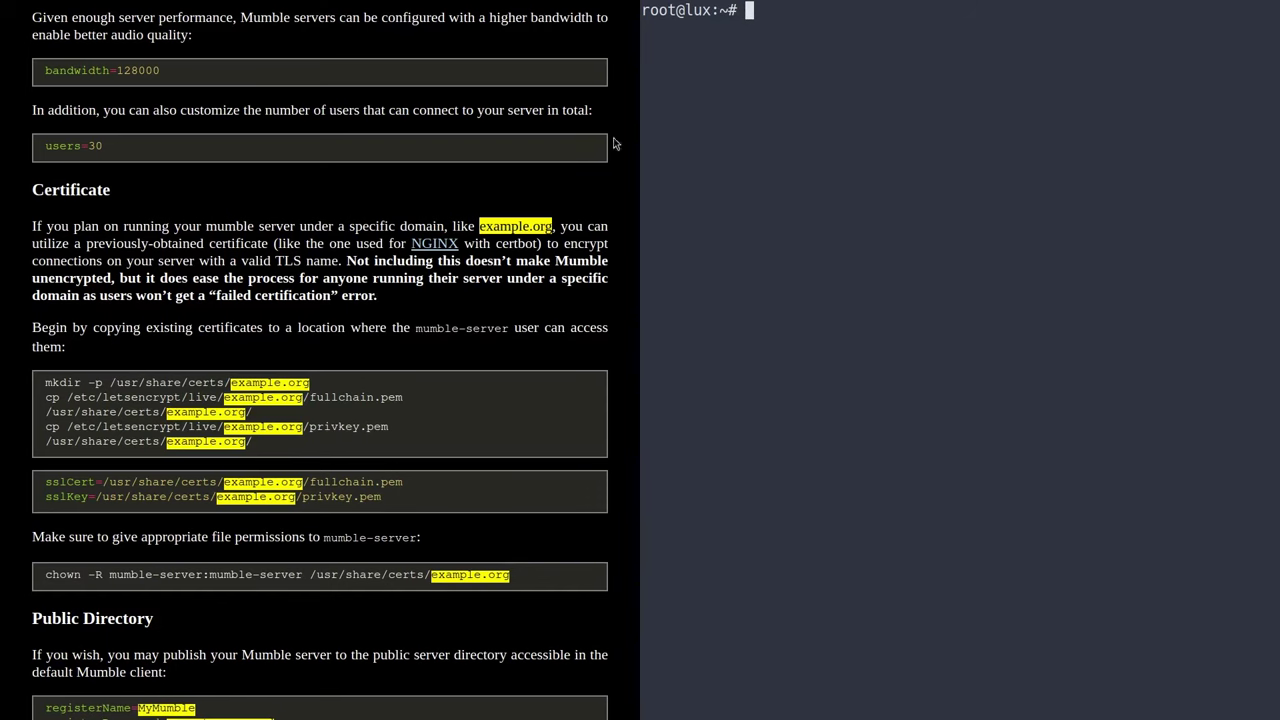
{"action": "scroll", "coordinate": [52, 229], "scroll_direction": "down", "scroll_amount": 3}
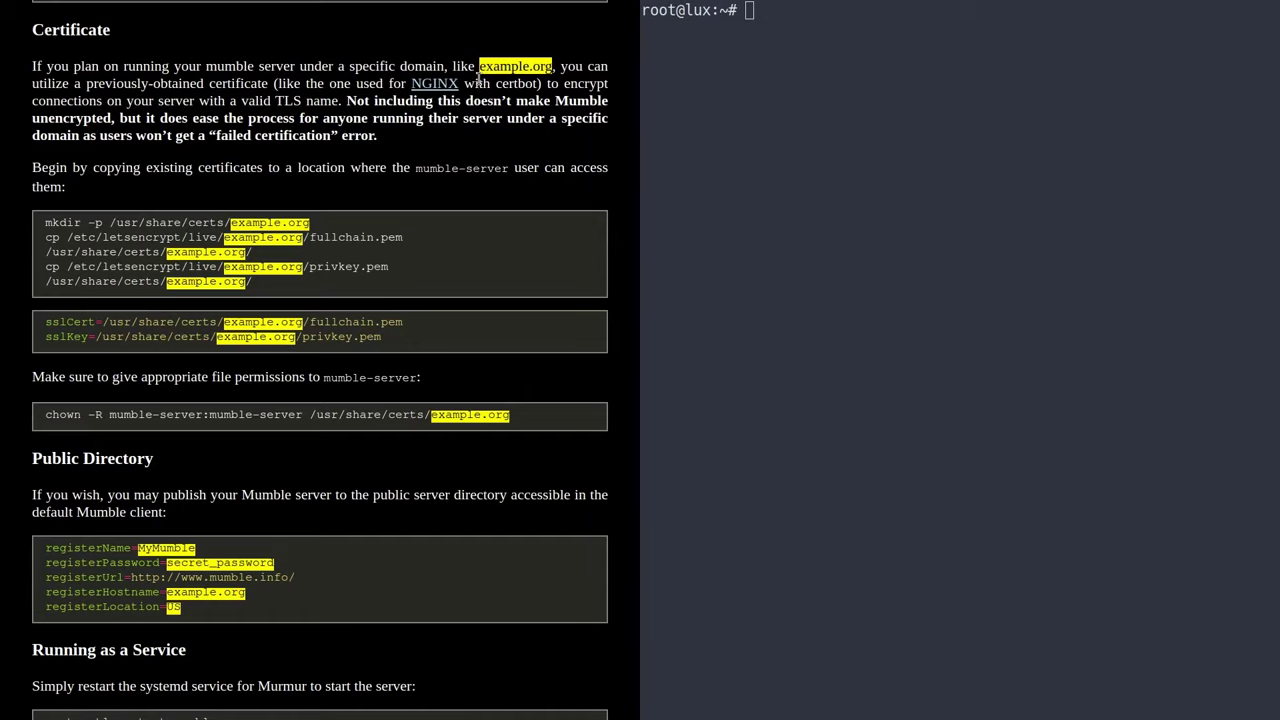
{"action": "left_click", "coordinate": [686, 289]}
{"action": "type", "text": "apt install python3"}
{"action": "type", "text": "-"}
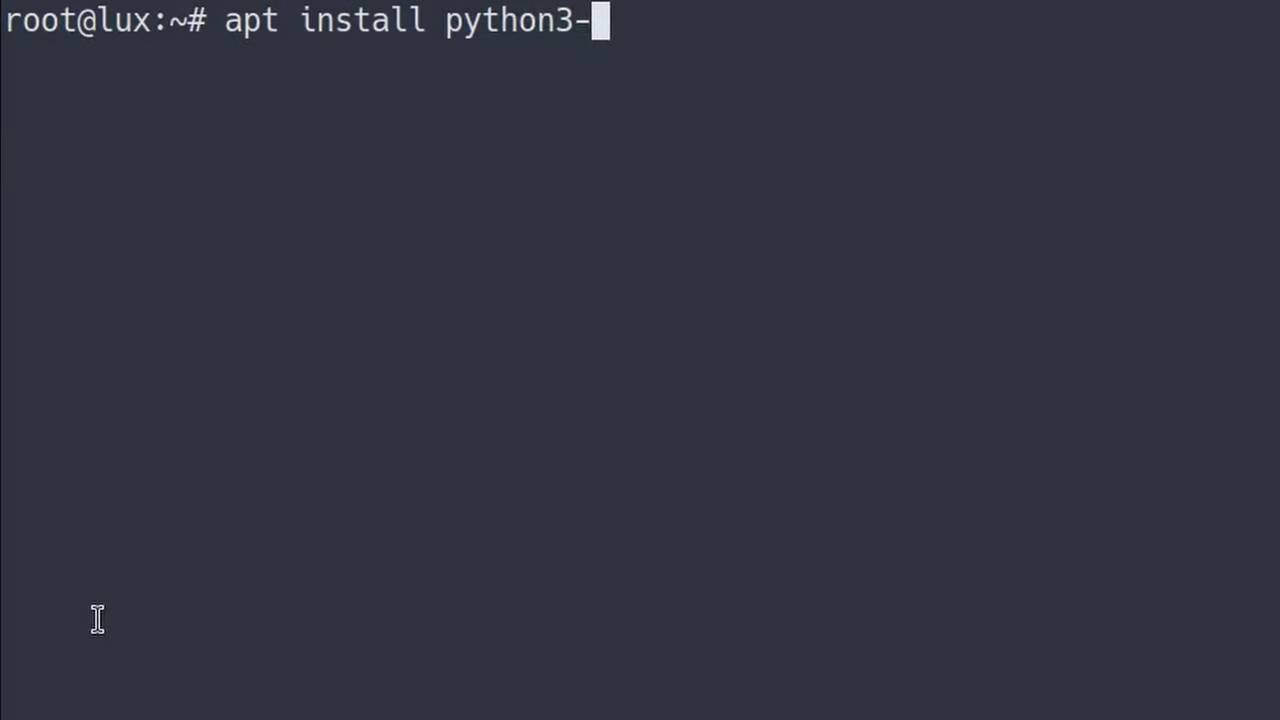
{"action": "type", "text": "certbot-nginx"}
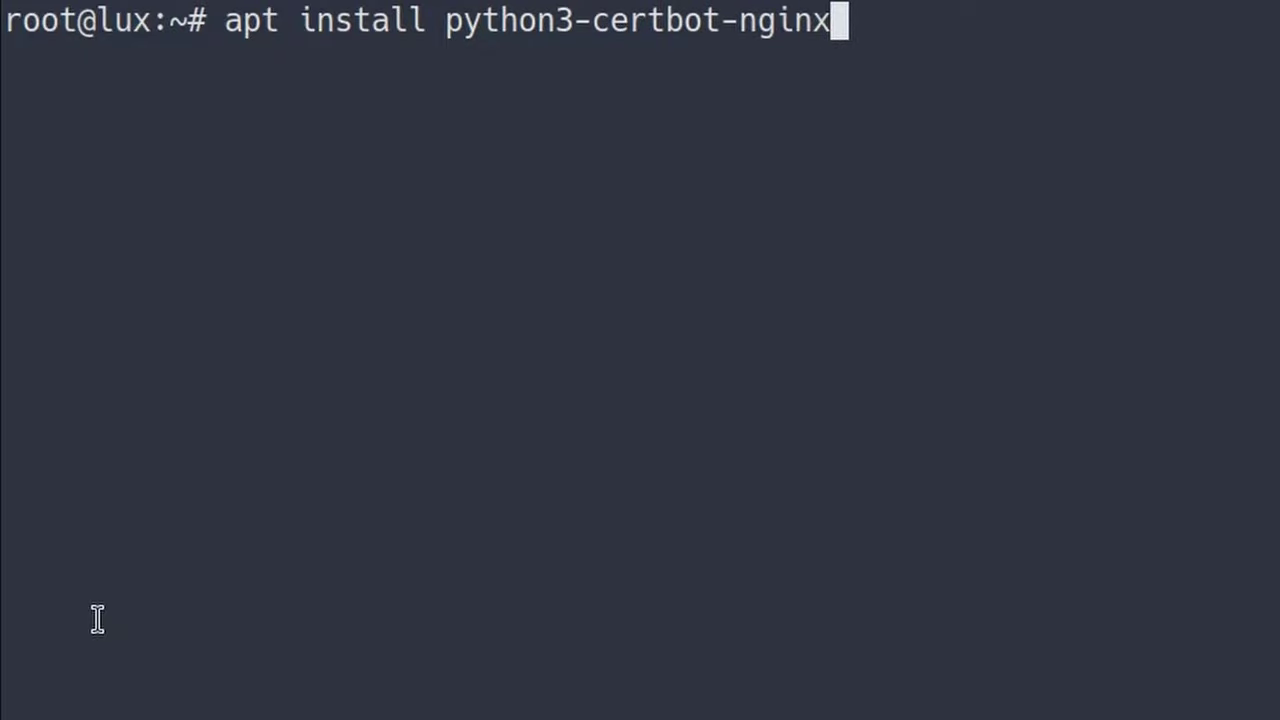
{"action": "key", "text": "BackSpace"}
{"action": "key", "text": "BackSpace"}
{"action": "key", "text": "BackSpace"}
{"action": "key", "text": "BackSpace"}
{"action": "key", "text": "BackSpace"}
{"action": "key", "text": "BackSpace"}
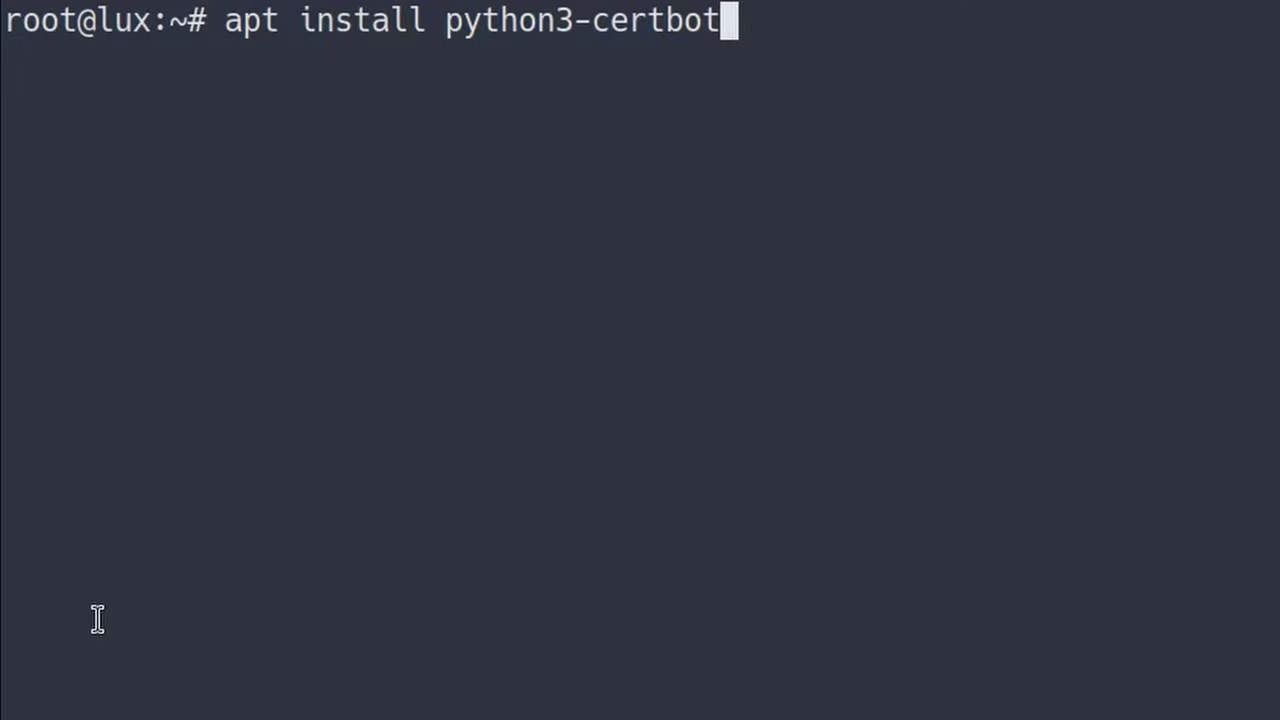
{"action": "key", "text": "BackSpace"}
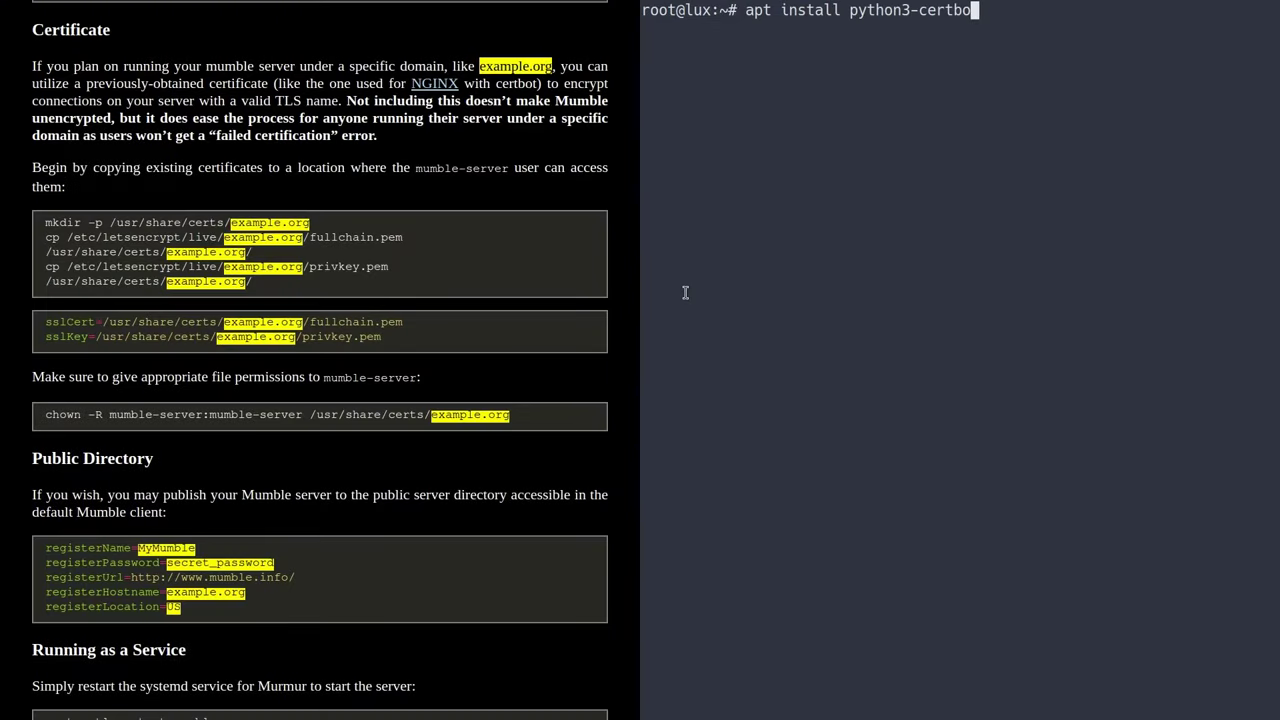
{"action": "key", "text": "BackSpace"}
{"action": "key", "text": "BackSpace"}
{"action": "key", "text": "BackSpace"}
{"action": "key", "text": "BackSpace"}
{"action": "key", "text": "BackSpace"}
{"action": "key", "text": "BackSpace"}
{"action": "key", "text": "BackSpace"}
{"action": "key", "text": "BackSpace"}
{"action": "key", "text": "BackSpace"}
{"action": "key", "text": "BackSpace"}
{"action": "key", "text": "BackSpace"}
{"action": "key", "text": "BackSpace"}
{"action": "key", "text": "BackSpace"}
{"action": "key", "text": "BackSpace"}
{"action": "key", "text": "BackSpace"}
{"action": "key", "text": "BackSpace"}
{"action": "key", "text": "BackSpace"}
{"action": "key", "text": "BackSpace"}
{"action": "key", "text": "BackSpace"}
{"action": "key", "text": "BackSpace"}
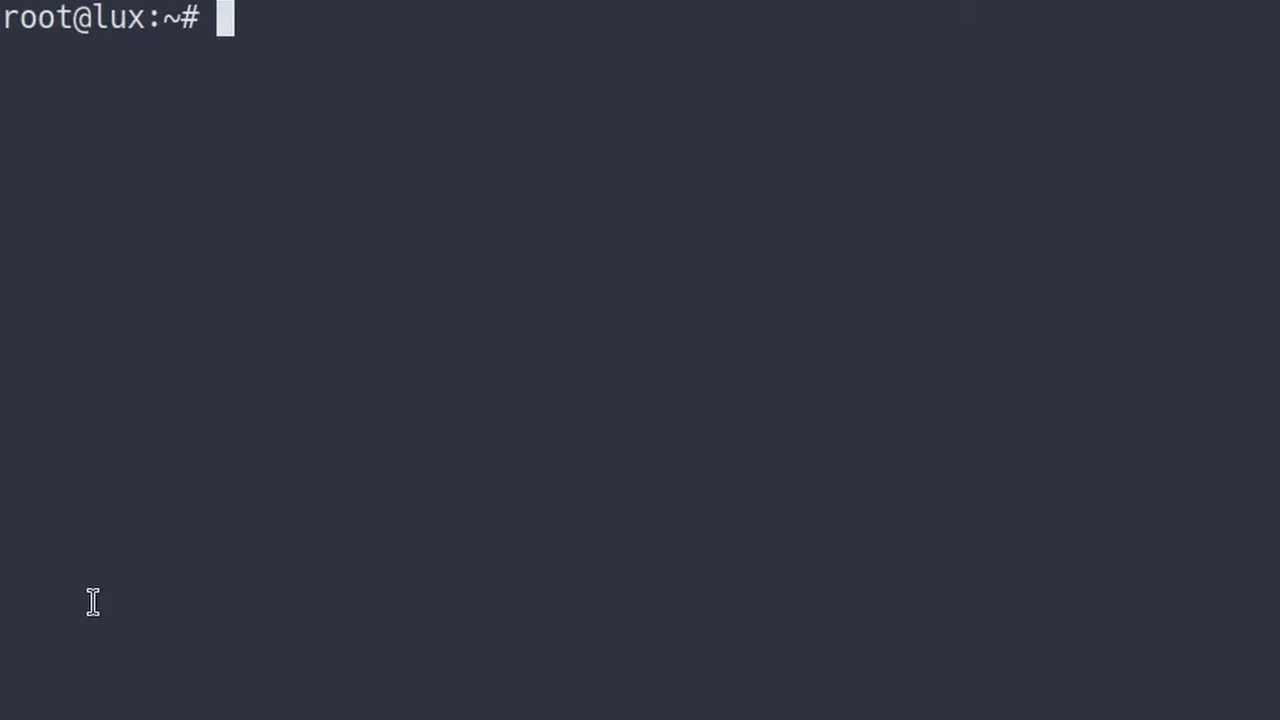
- Renew the mumble.denshi.org certificate with 'certbot --nginx -d mumble.denshi.org', then clear the screen
{"action": "type", "text": "cer"}
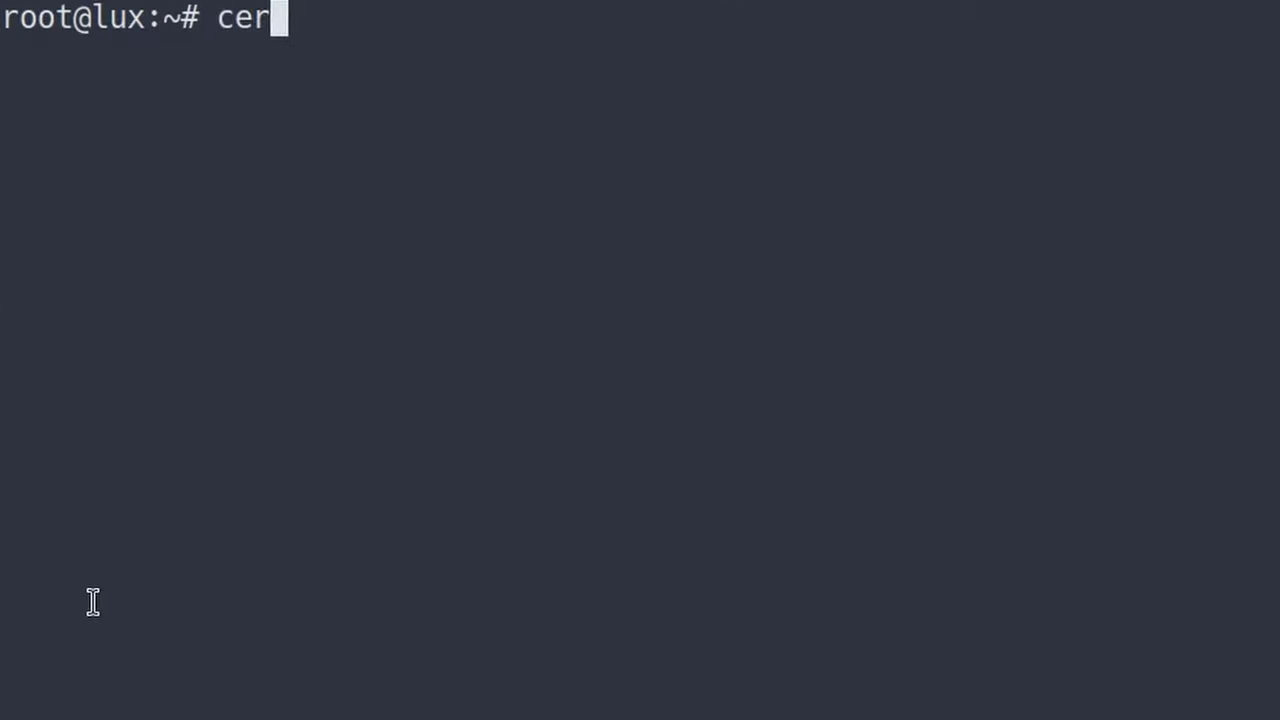
{"action": "type", "text": "tbot --nginx "}
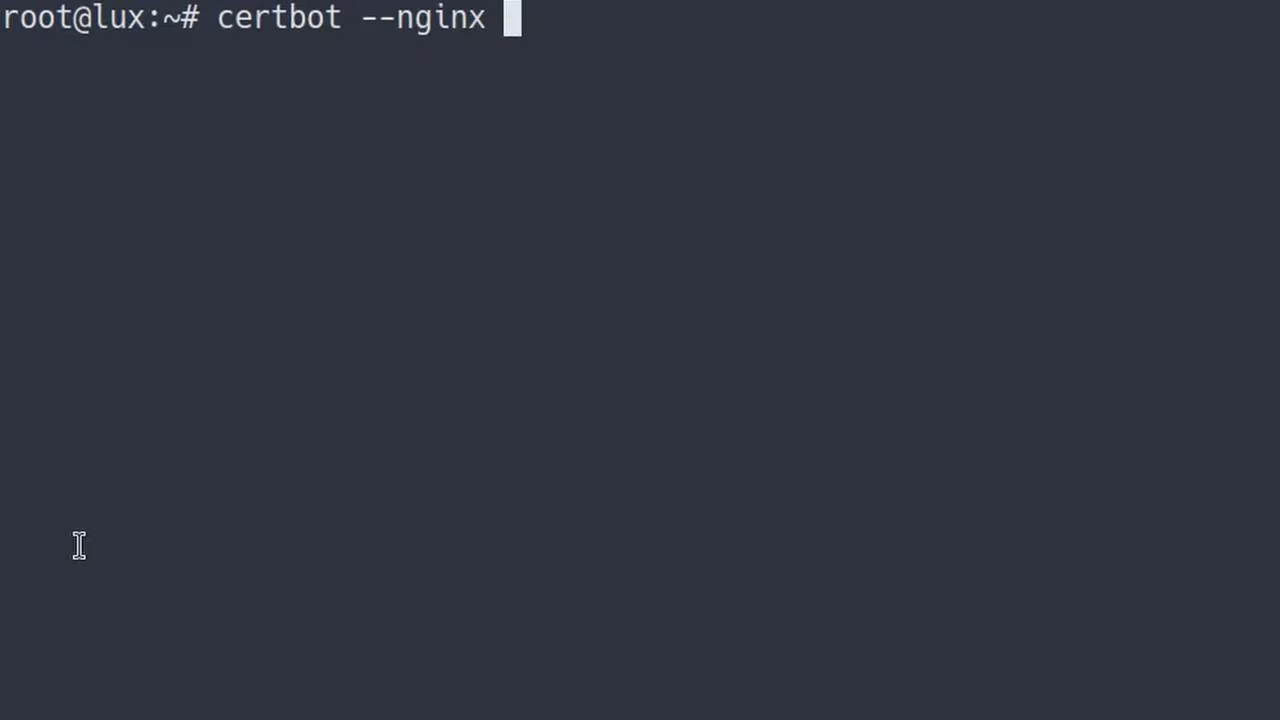
{"action": "type", "text": "-d"}
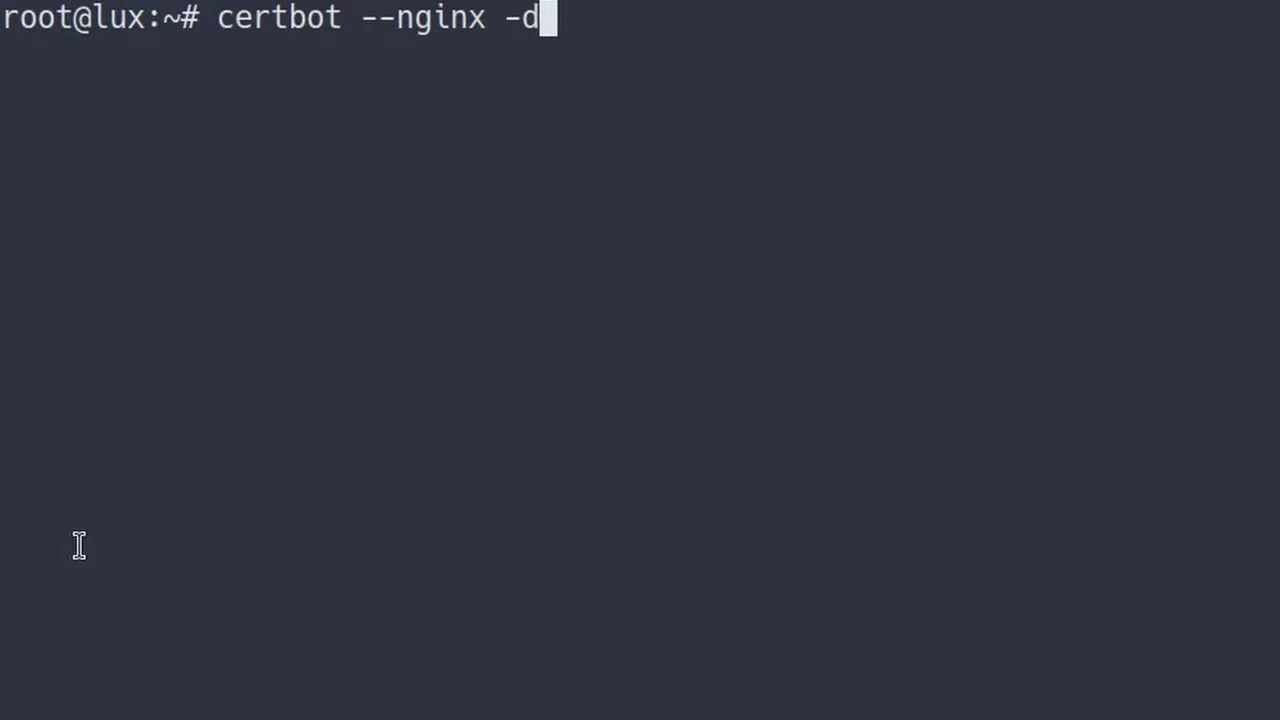
{"action": "type", "text": " mumb"}
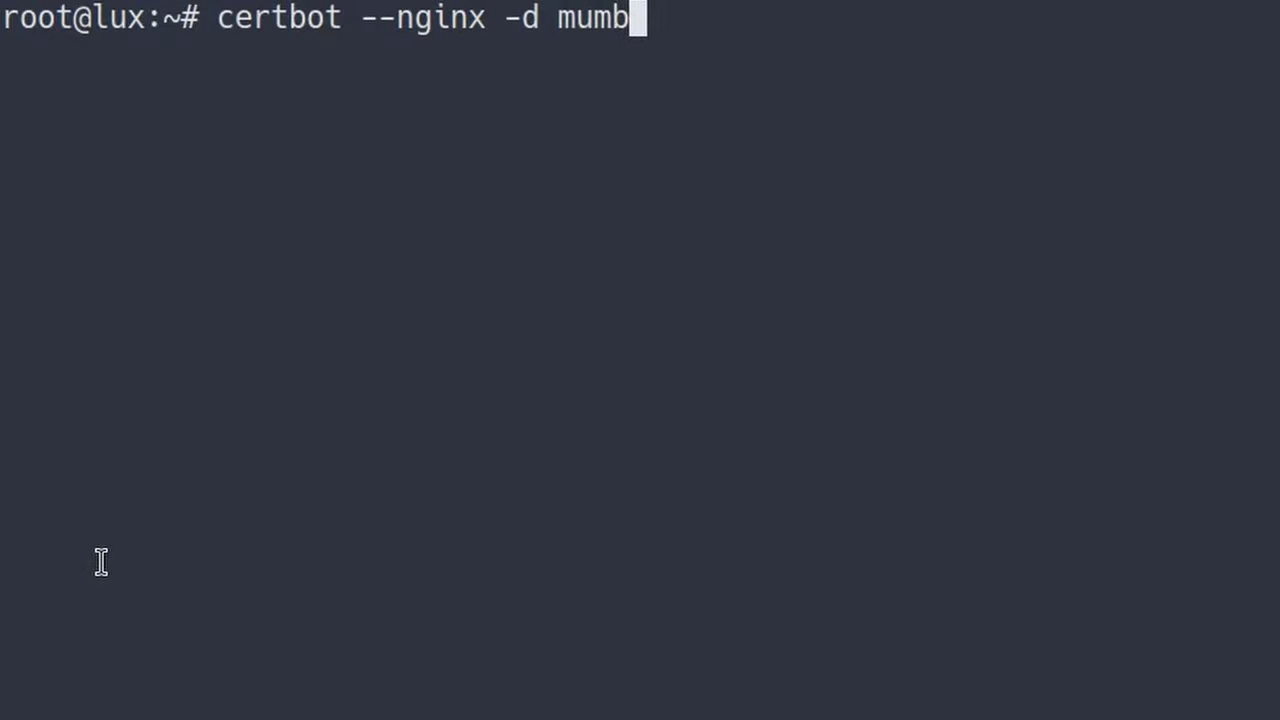
{"action": "type", "text": "le.denshi.org"}
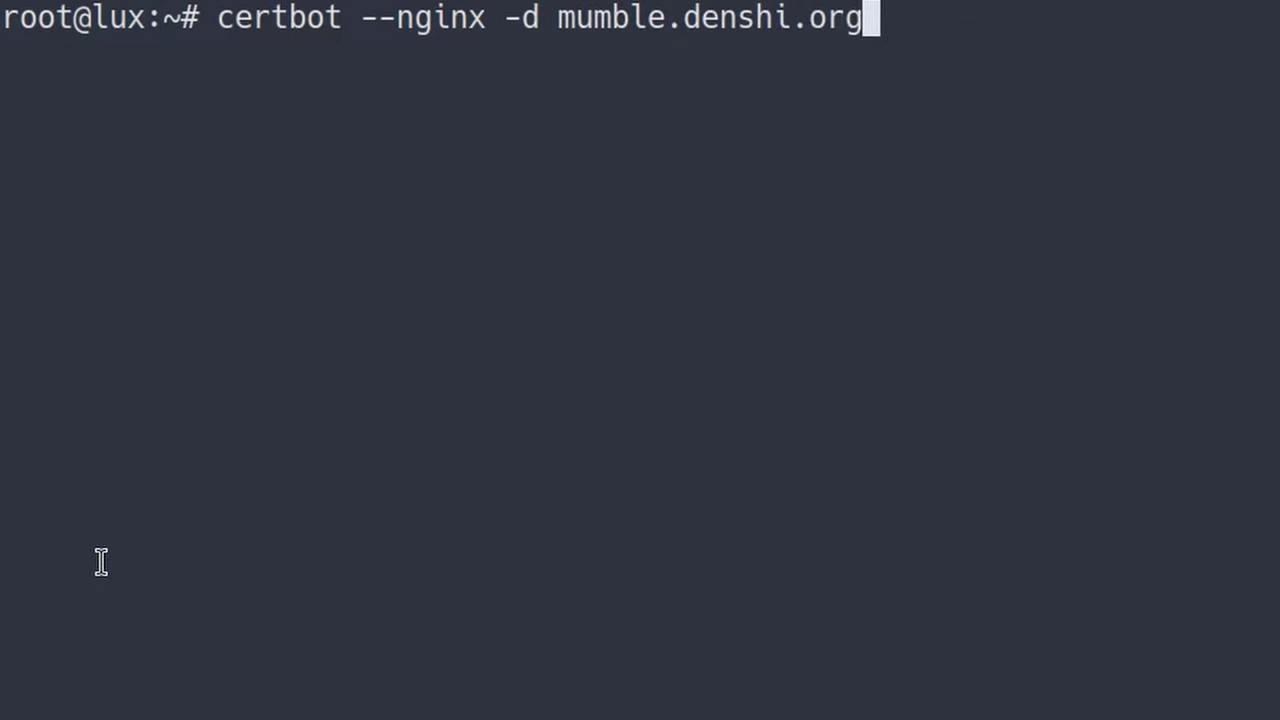
{"action": "key", "text": "Return"}
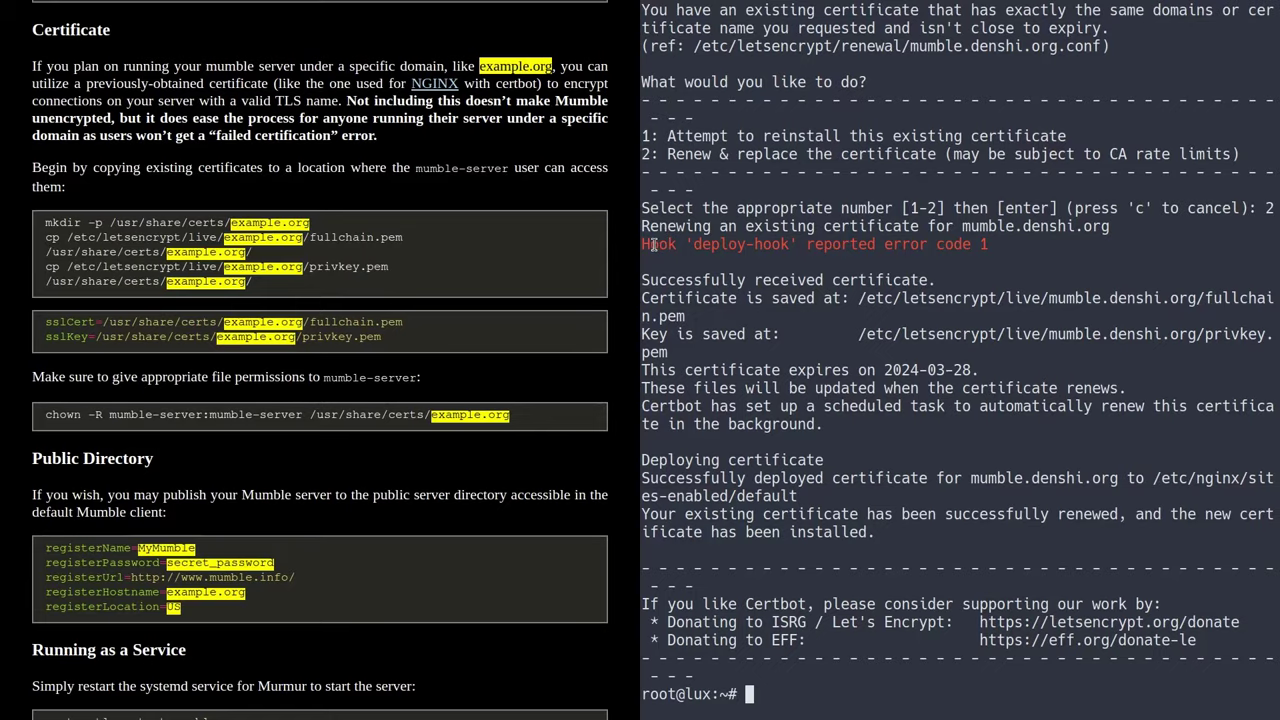
{"action": "left_click_drag", "start_coordinate": [641, 249], "coordinate": [930, 251]}
{"action": "left_click", "coordinate": [348, 302]}
{"action": "left_click_drag", "start_coordinate": [858, 334], "coordinate": [938, 335]}
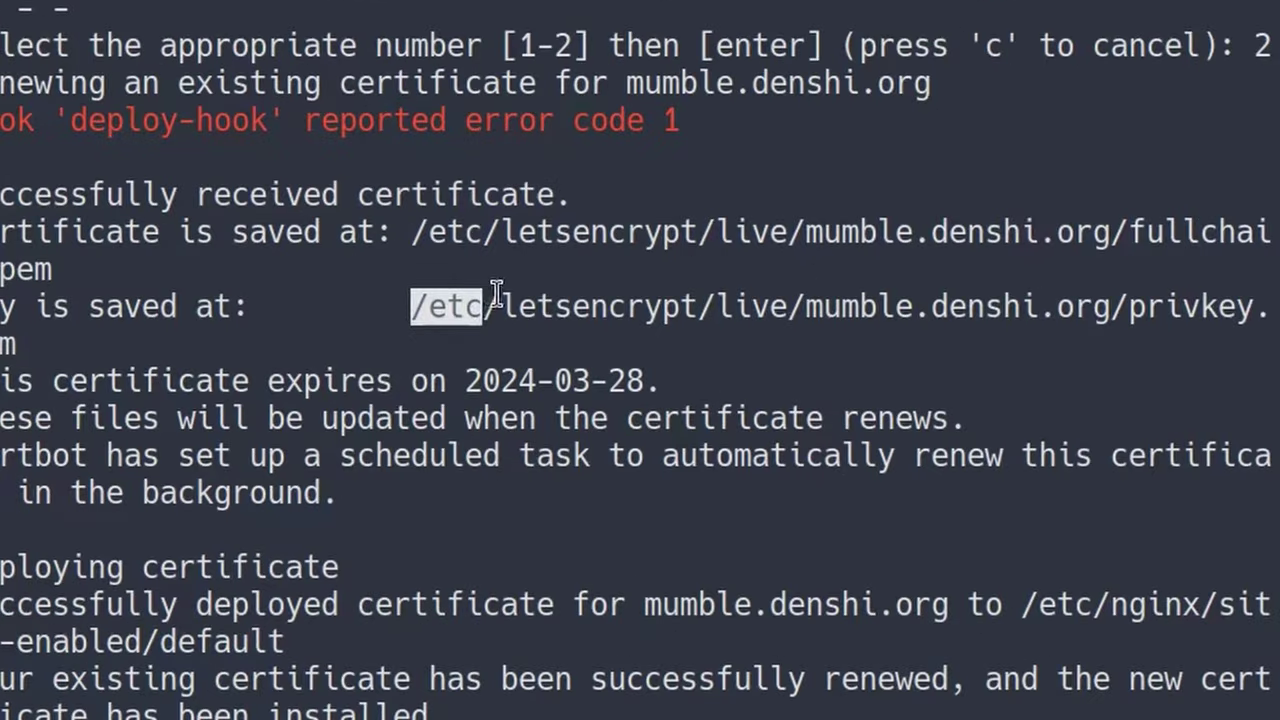
{"action": "left_click_drag", "start_coordinate": [575, 307], "coordinate": [1101, 302]}
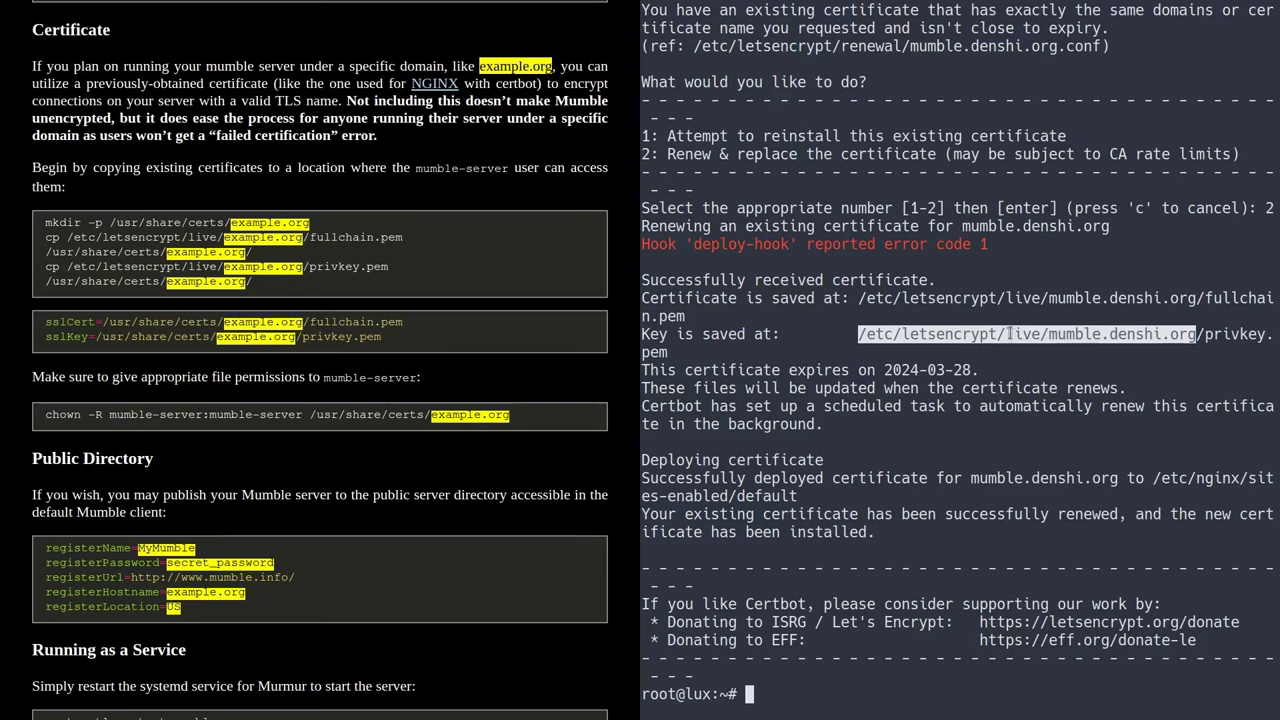
{"action": "left_click", "coordinate": [1019, 322]}
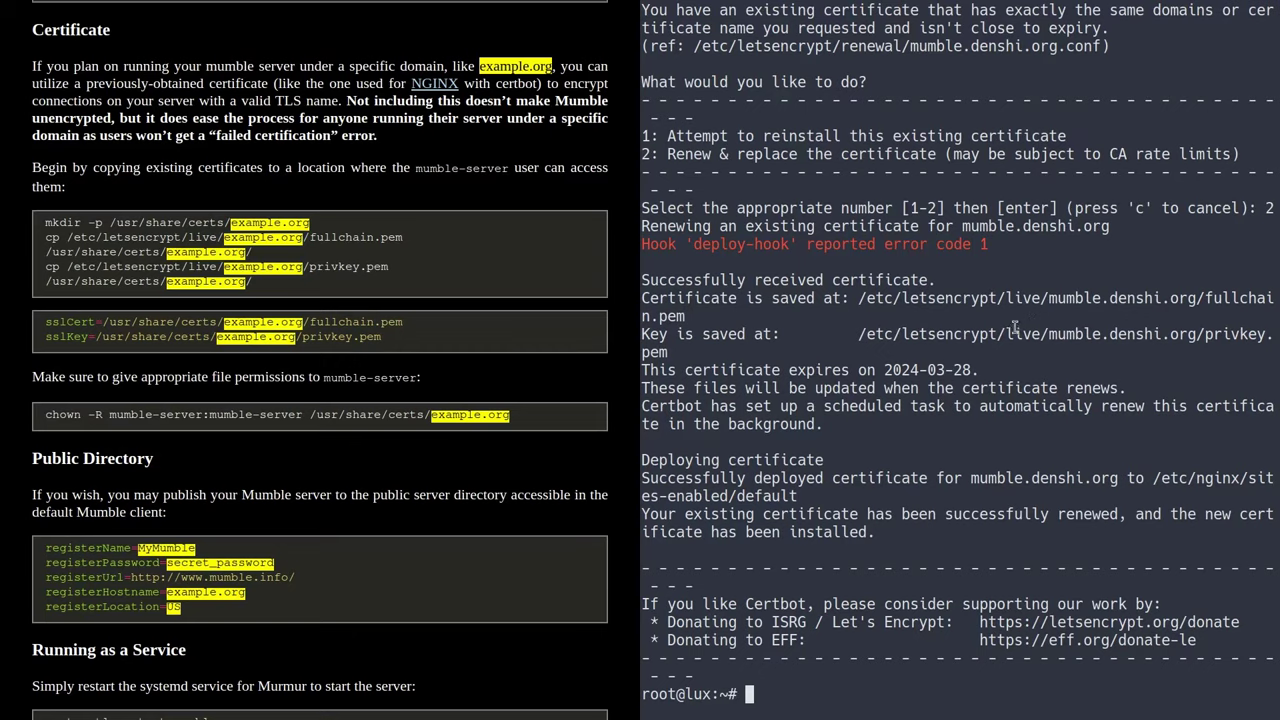
{"action": "key", "text": "ctrl+l"}
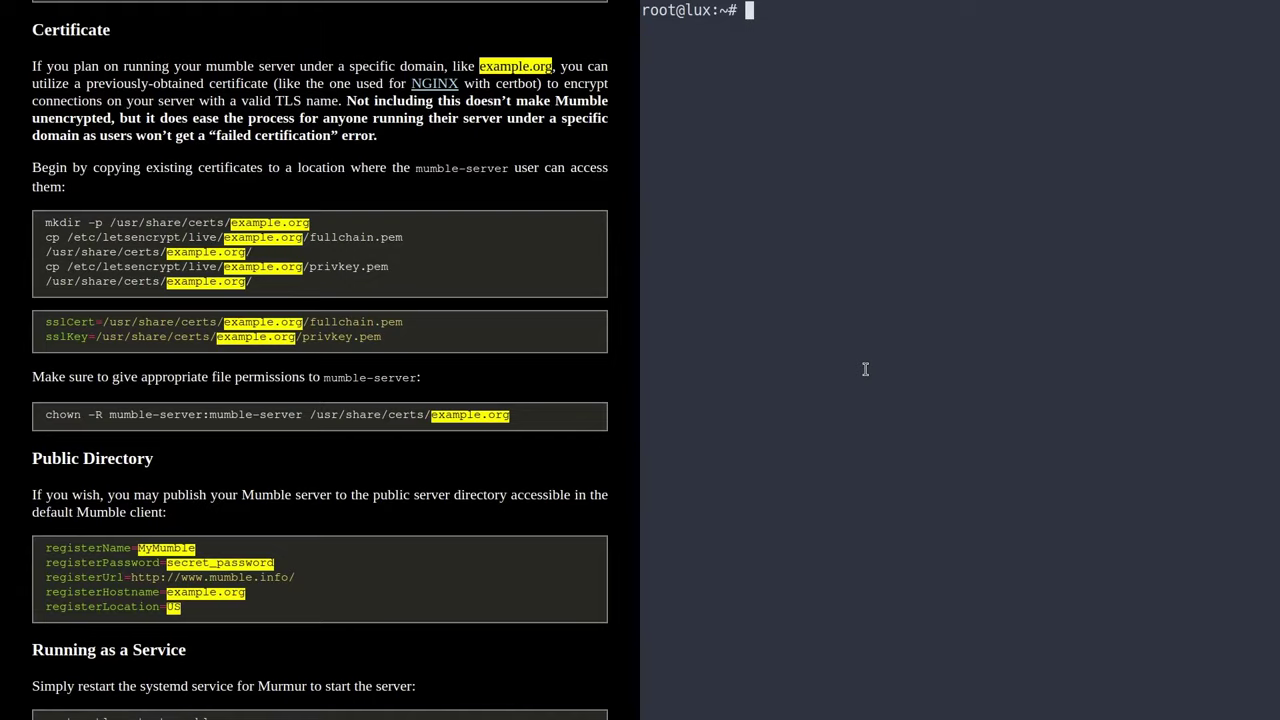
- Create the /usr/share/certs/mumble.denshi.org folder with mkdir -p
{"action": "type", "text": "mkdir "}
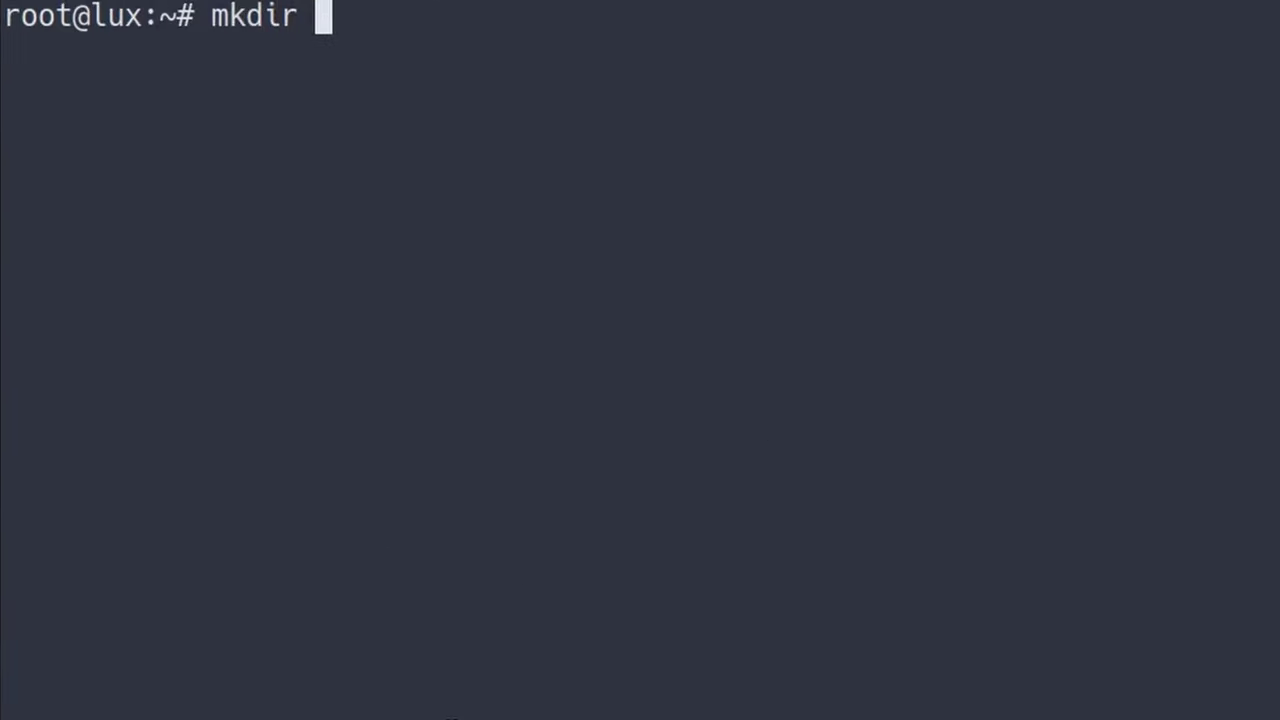
{"action": "type", "text": "-p/"}
{"action": "key", "text": "BackSpace"}
{"action": "key", "text": "BackSpace"}
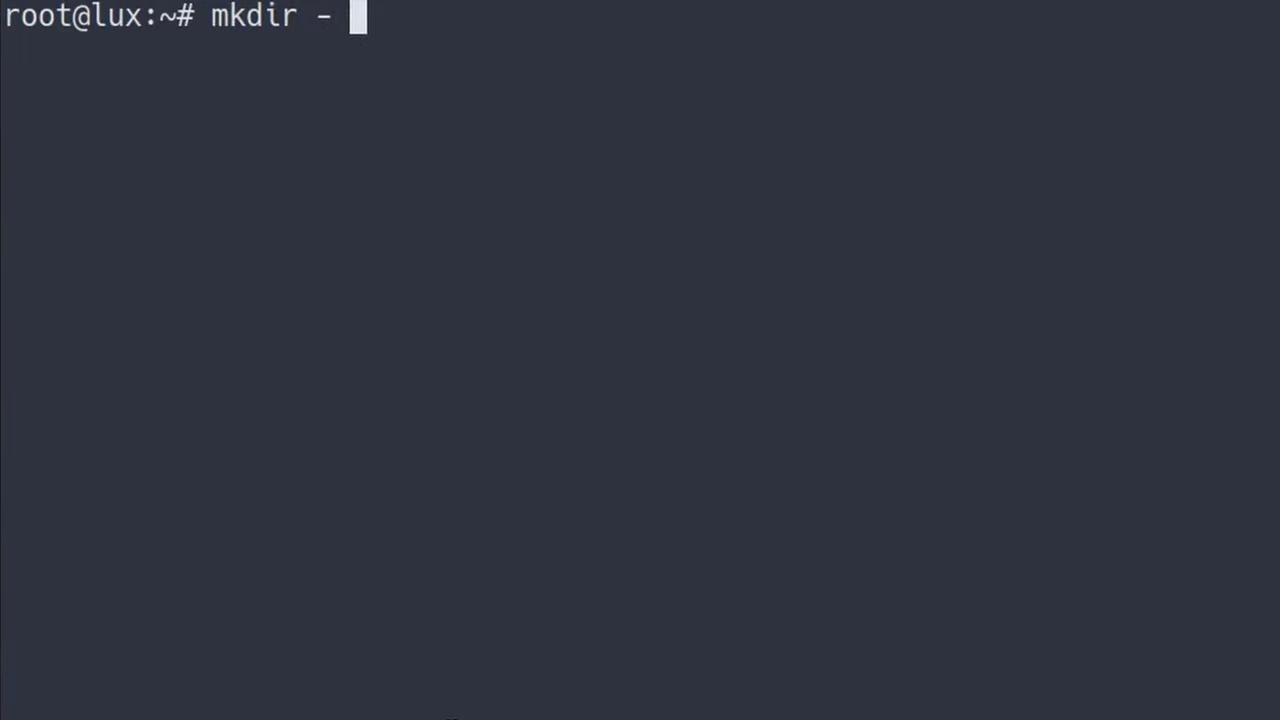
{"action": "type", "text": "p "}
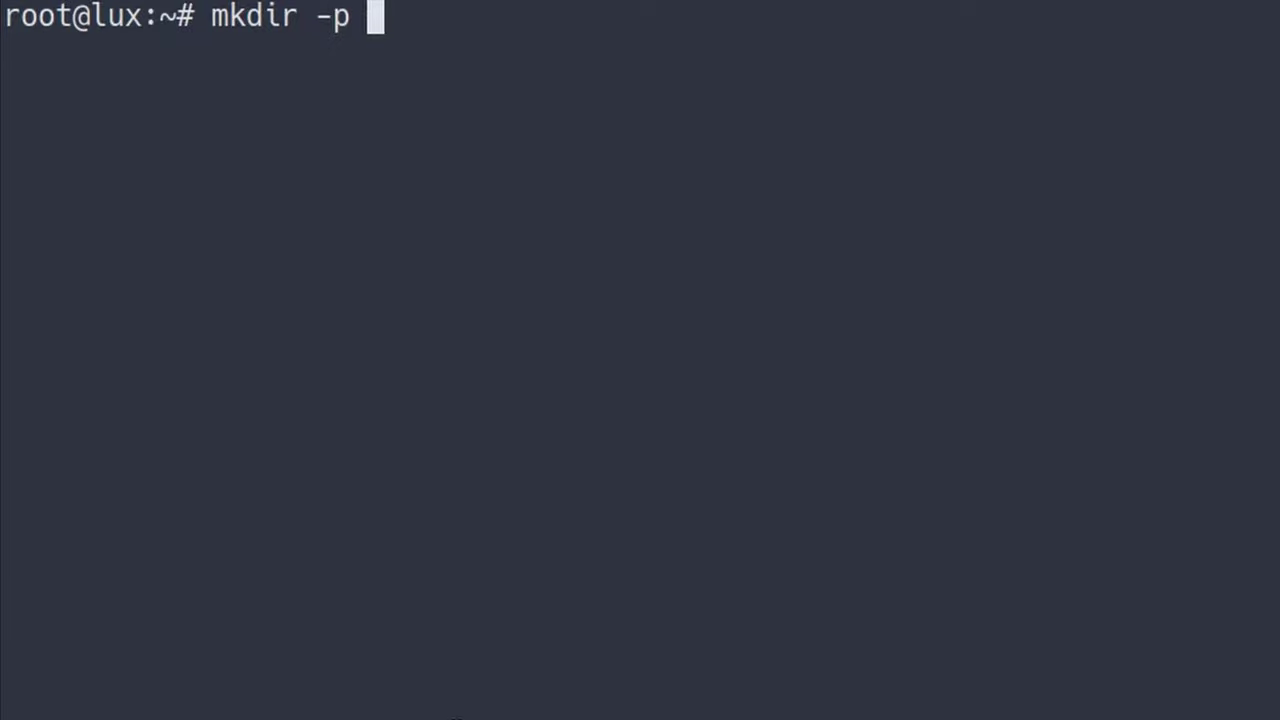
{"action": "type", "text": "/usr/share/"}
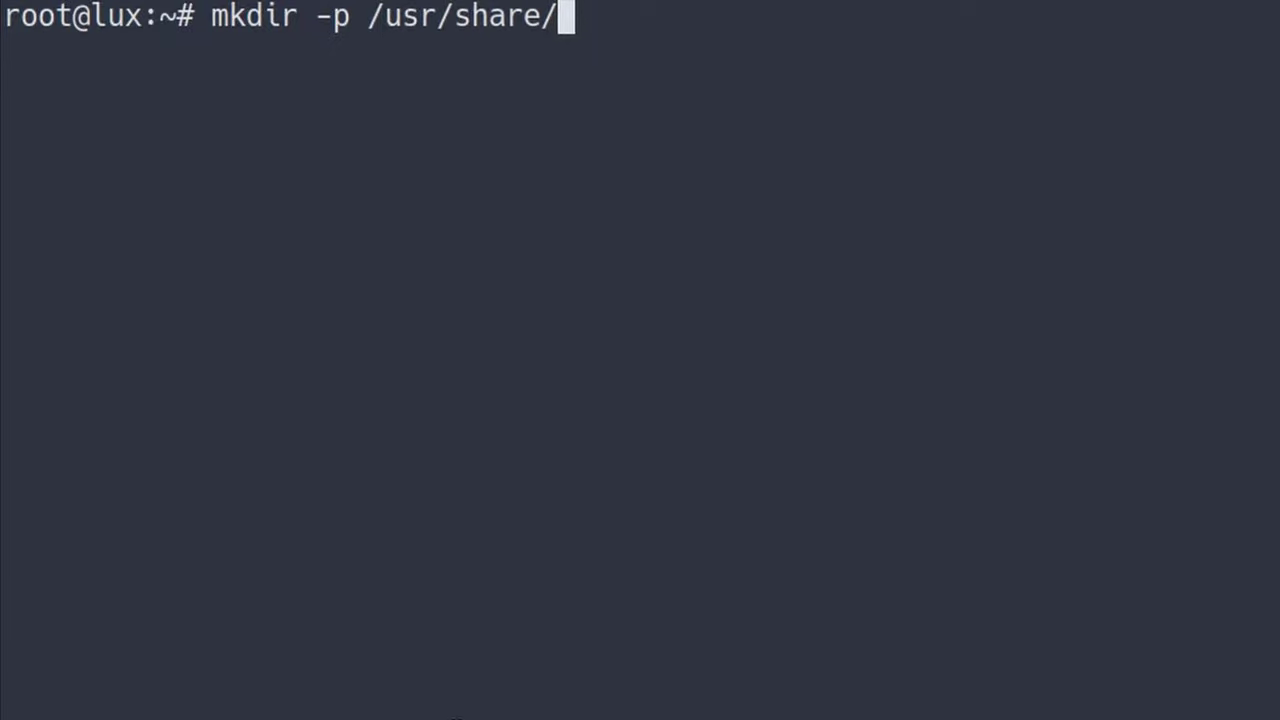
{"action": "type", "text": "certs"}
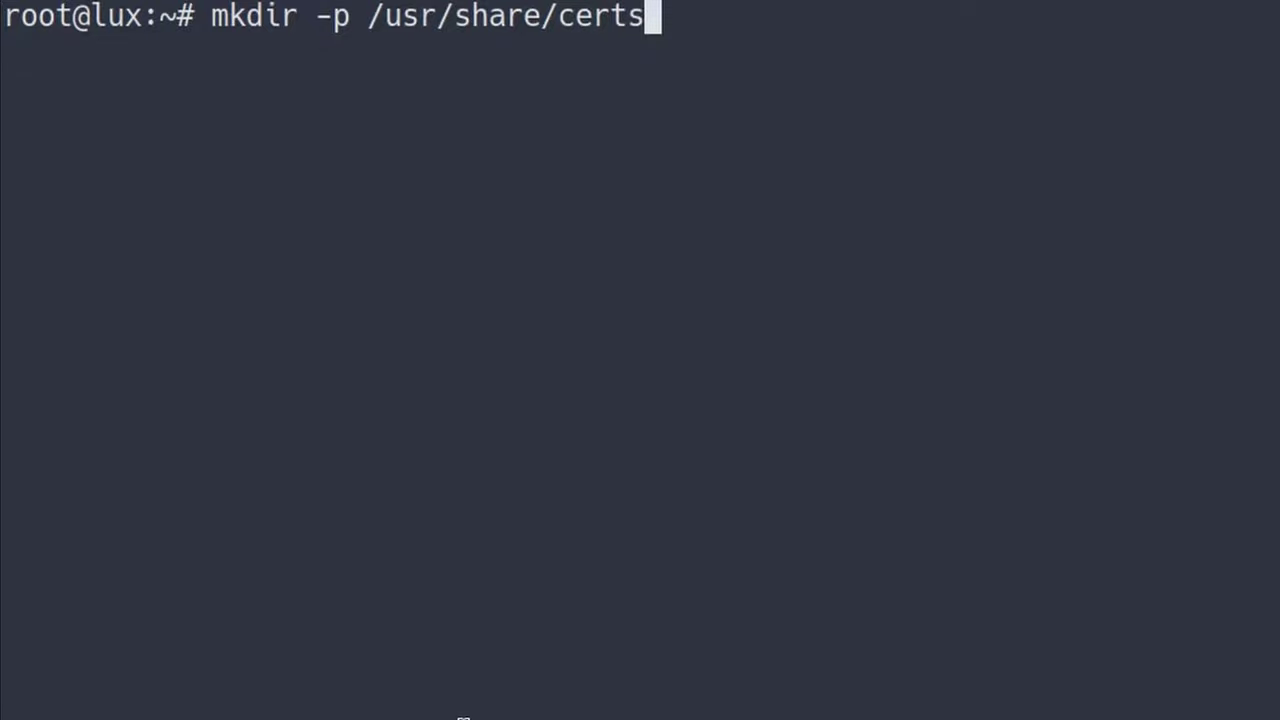
{"action": "type", "text": "/"}
{"action": "type", "text": "mumble.d"}
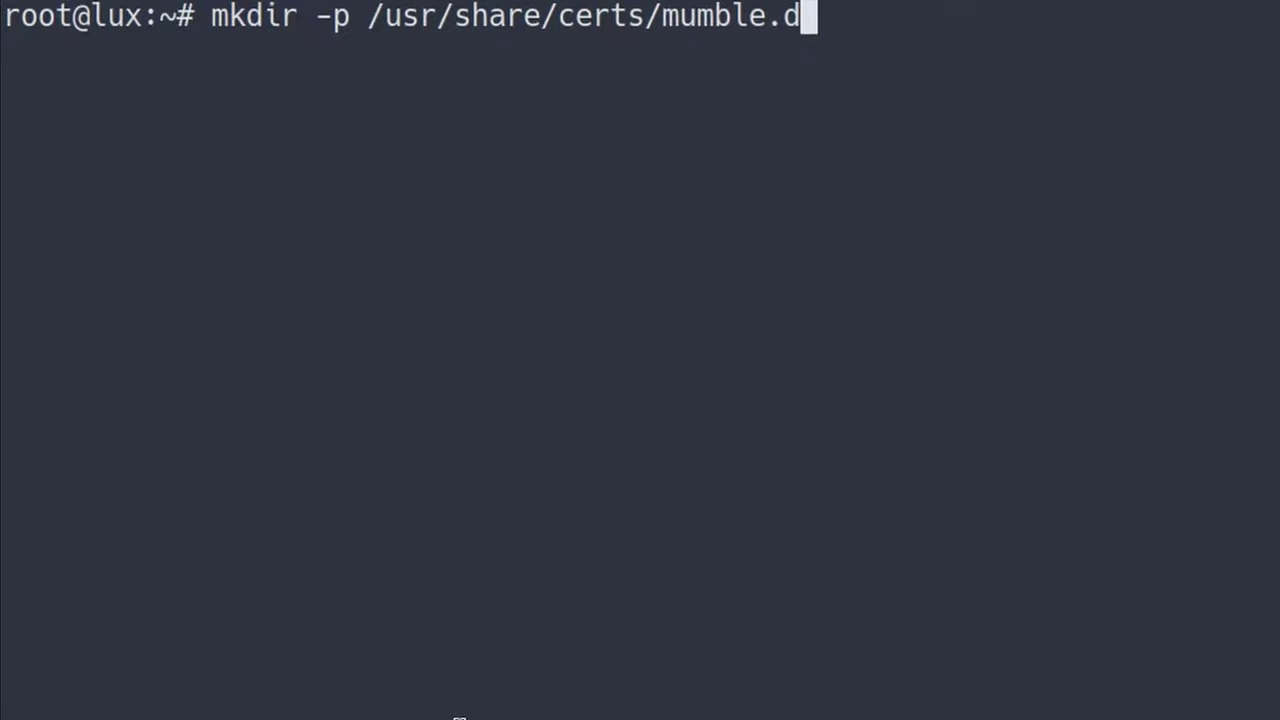
{"action": "type", "text": "enshi.org"}
{"action": "key", "text": "Return"}
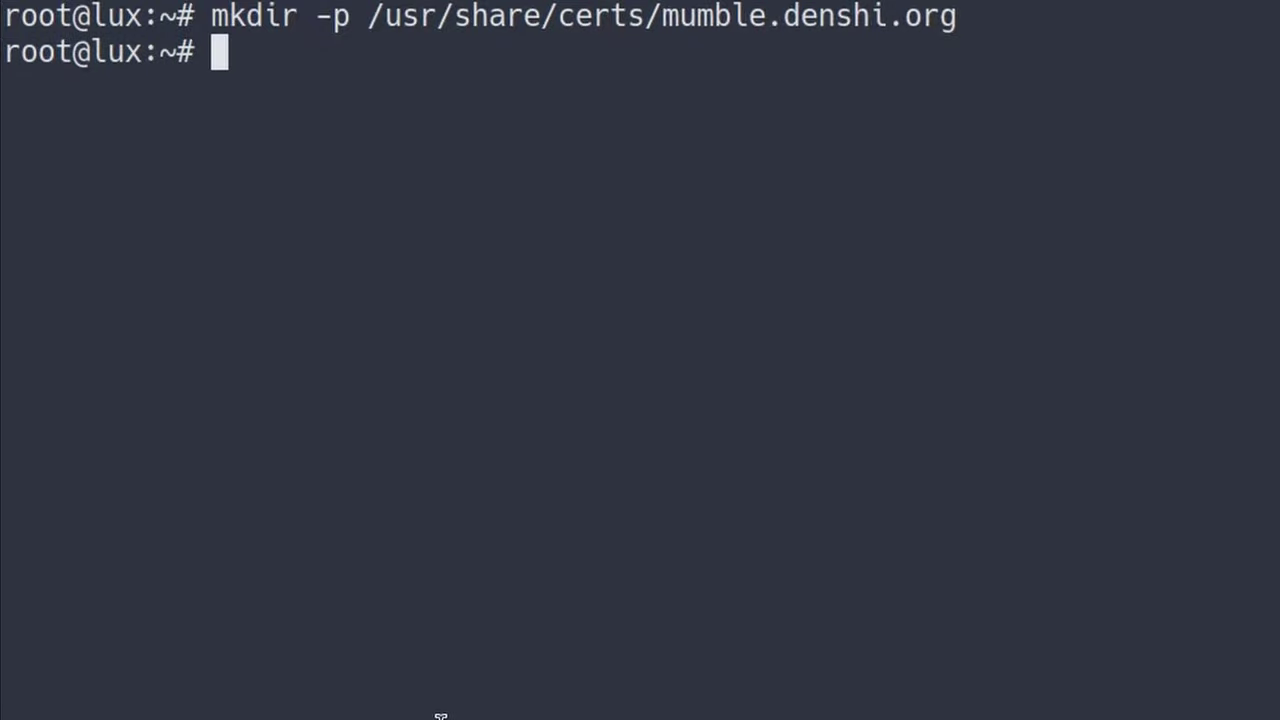
- Copy fullchain.pem from /etc/letsencrypt/live/mumble.denshi.org into the new certs folder
{"action": "type", "text": "cp /etc/"}
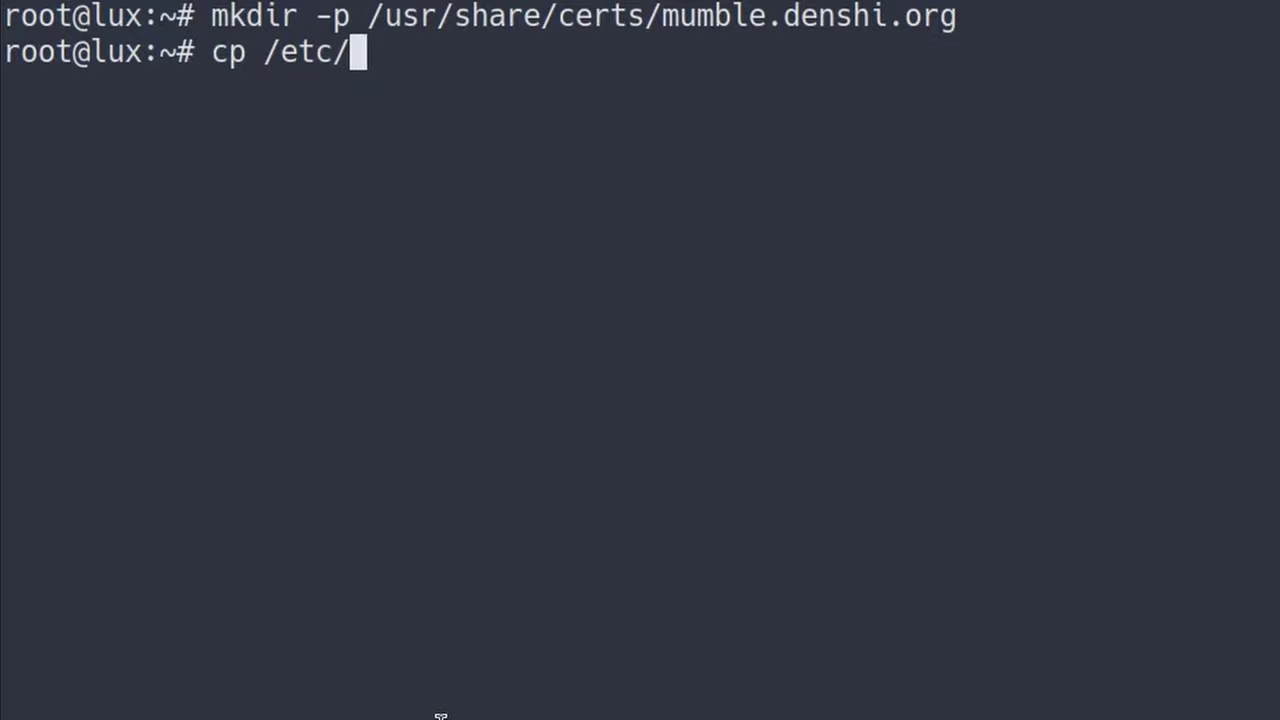
{"action": "type", "text": "le"}
{"action": "key", "text": "Tab"}
{"action": "type", "text": "li"}
{"action": "key", "text": "Tab"}
{"action": "type", "text": "mum"}
{"action": "key", "text": "Tab"}
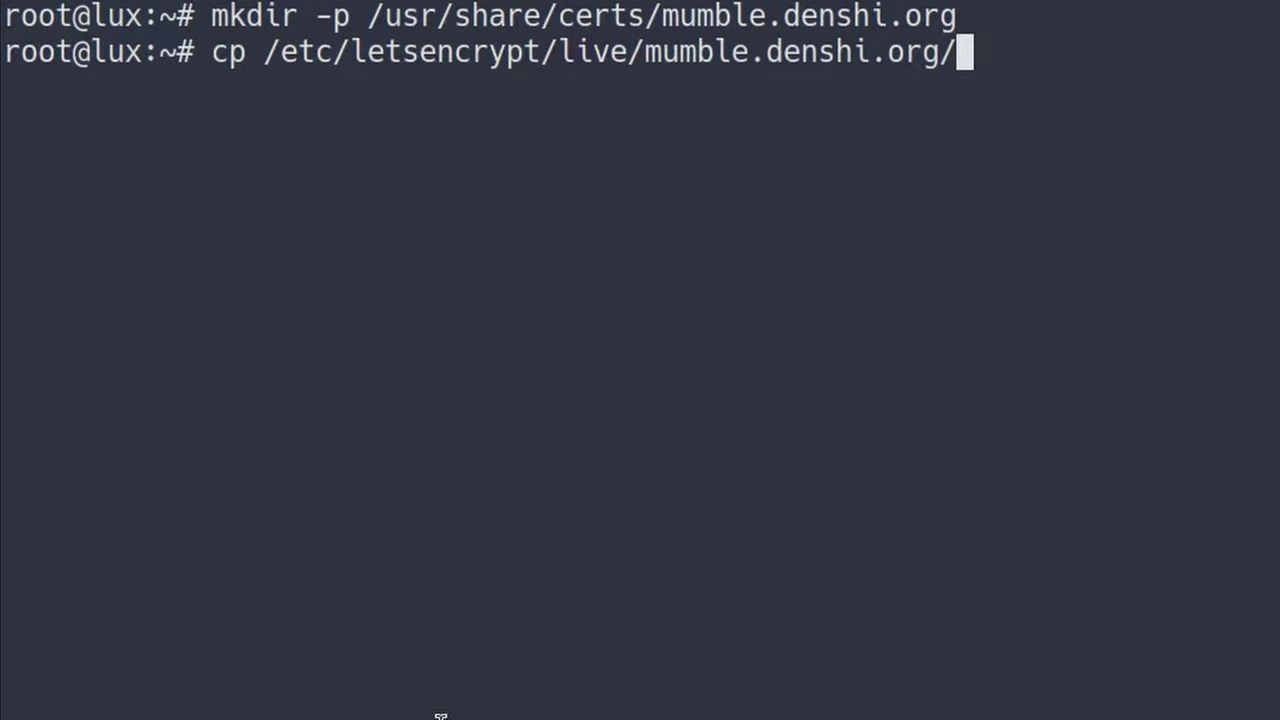
{"action": "type", "text": "ful"}
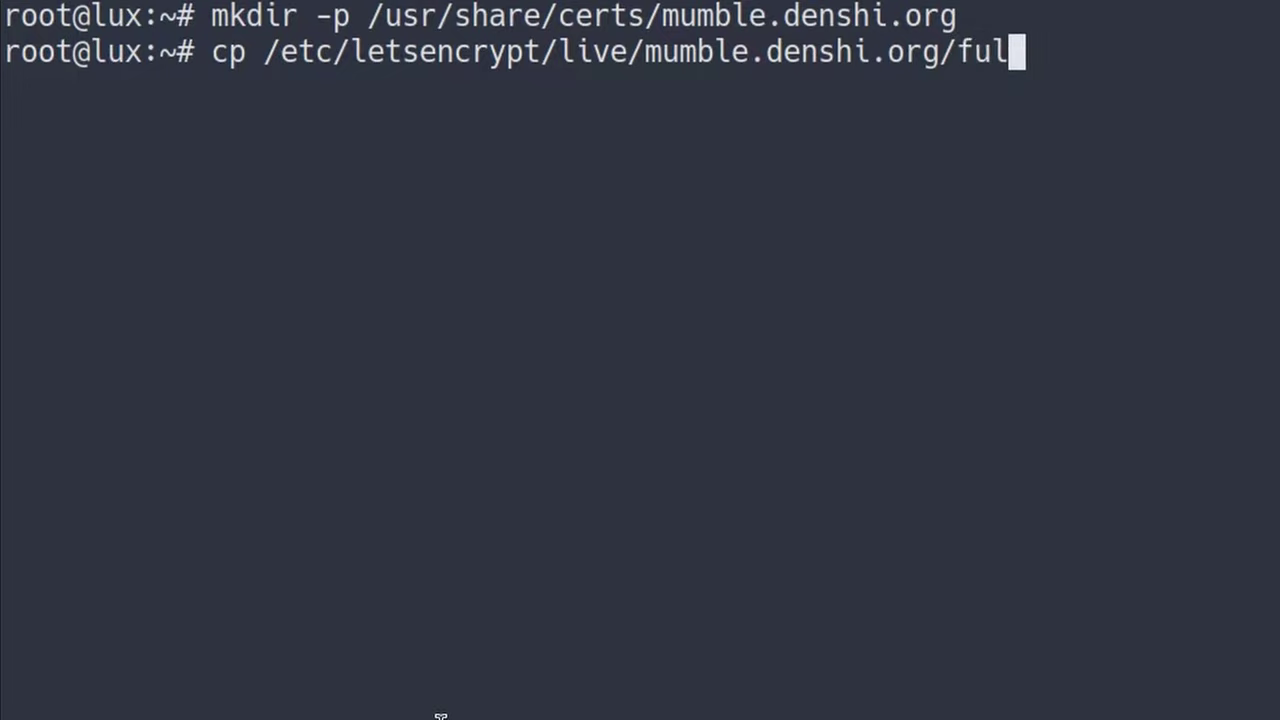
{"action": "key", "text": "Tab"}
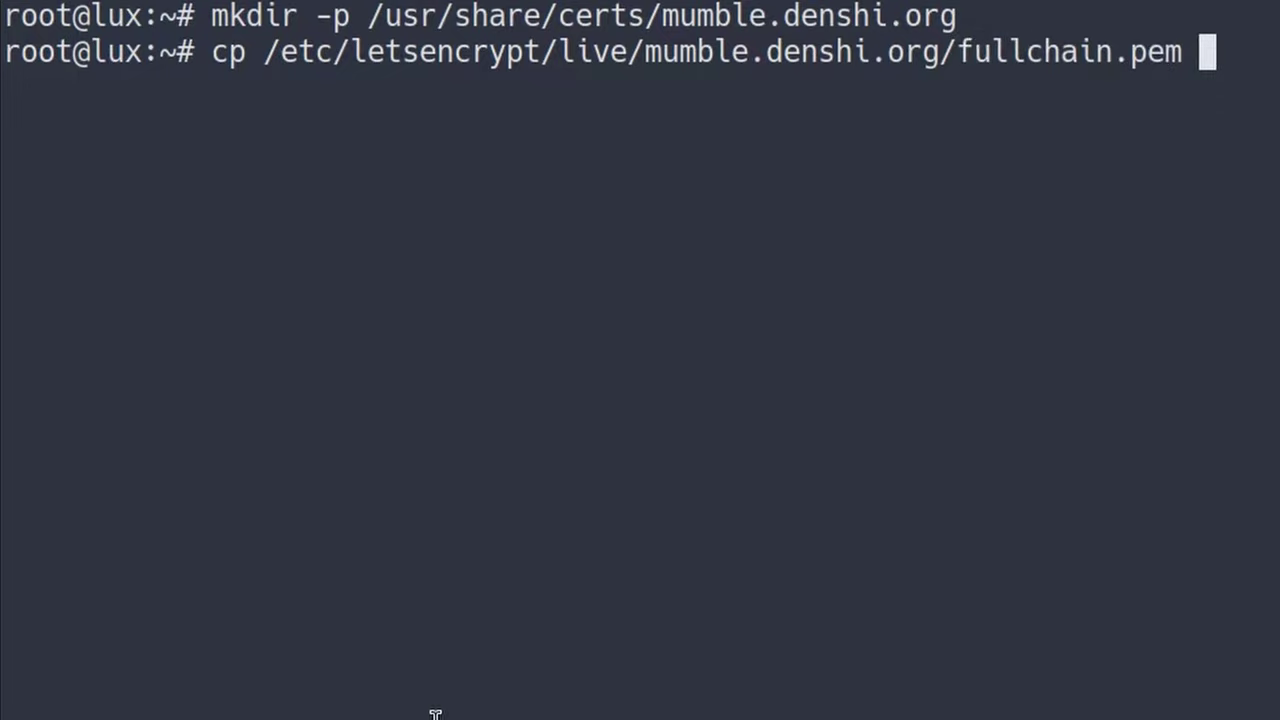
{"action": "type", "text": "/us"}
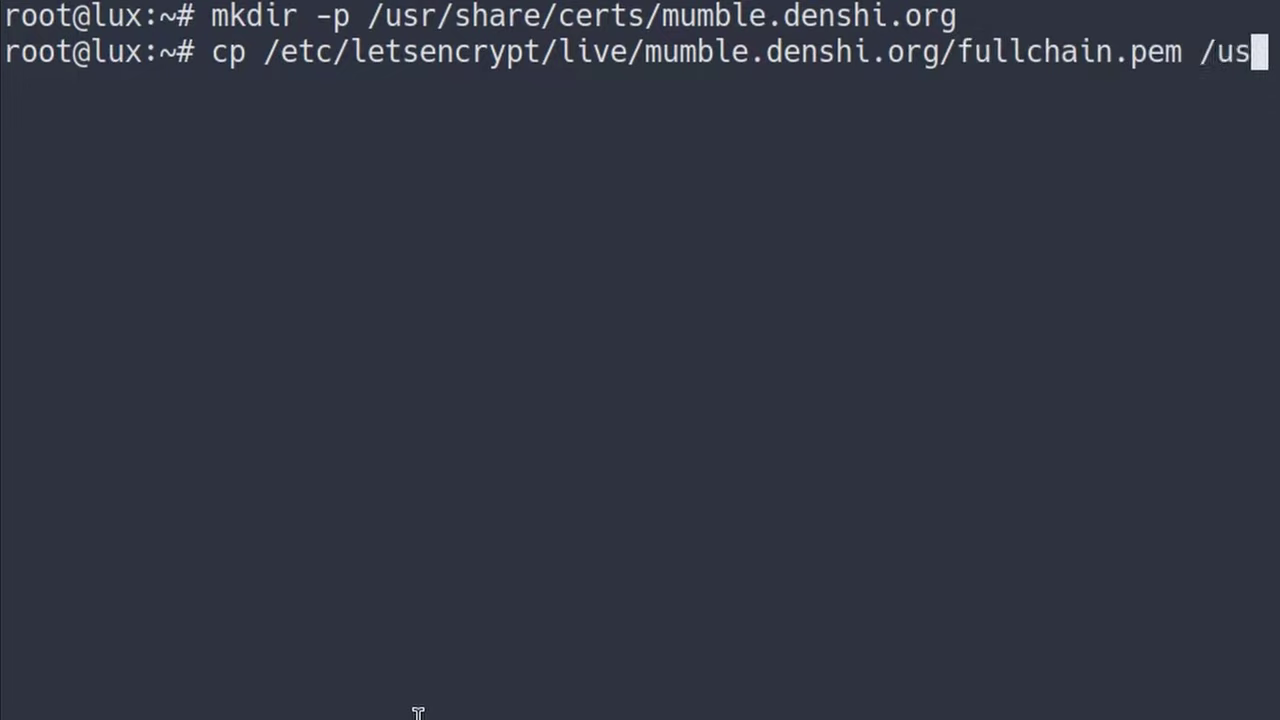
{"action": "key", "text": "Tab"}
{"action": "type", "text": "sh"}
{"action": "key", "text": "Tab"}
{"action": "type", "text": "ce"}
{"action": "key", "text": "Tab"}
{"action": "type", "text": "mu"}
- Copy privkey.pem from the same letsencrypt folder into /usr/share/certs/mumble.denshi.org
{"action": "key", "text": "Tab"}
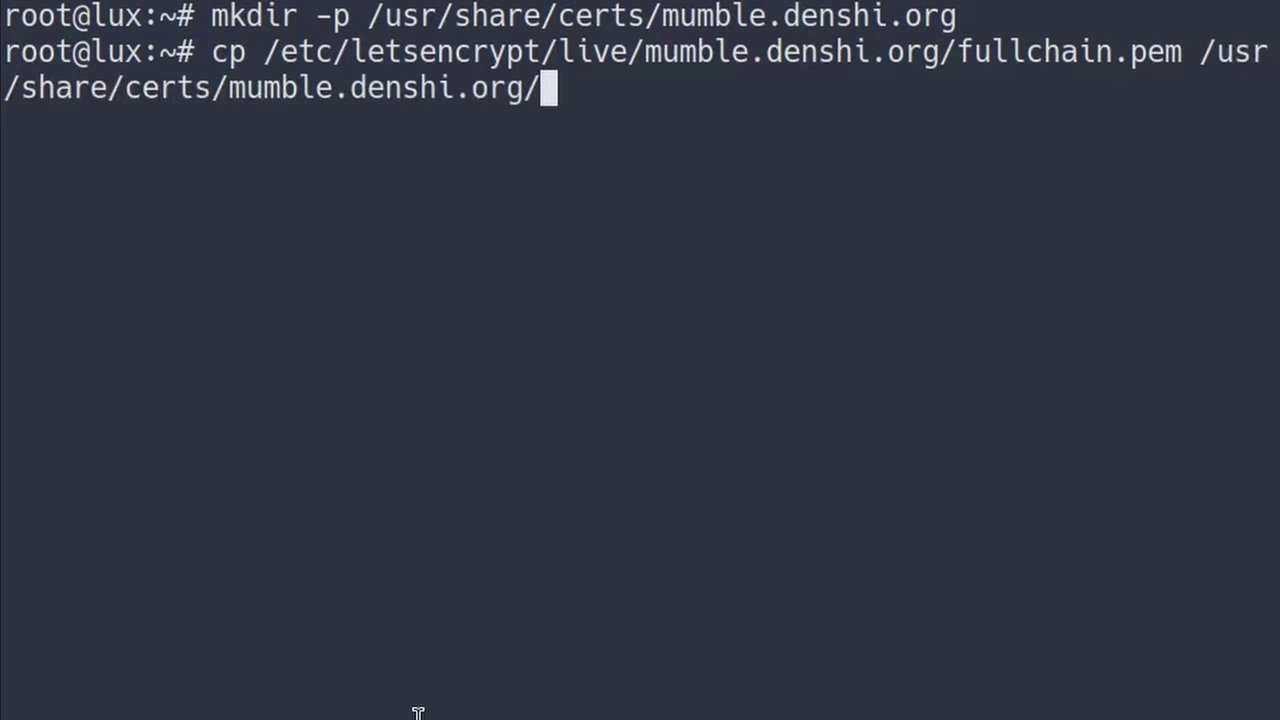
{"action": "key", "text": "Return"}
{"action": "type", "text": "cp /e"}
{"action": "key", "text": "Tab"}
{"action": "type", "text": "le"}
{"action": "key", "text": "Tab"}
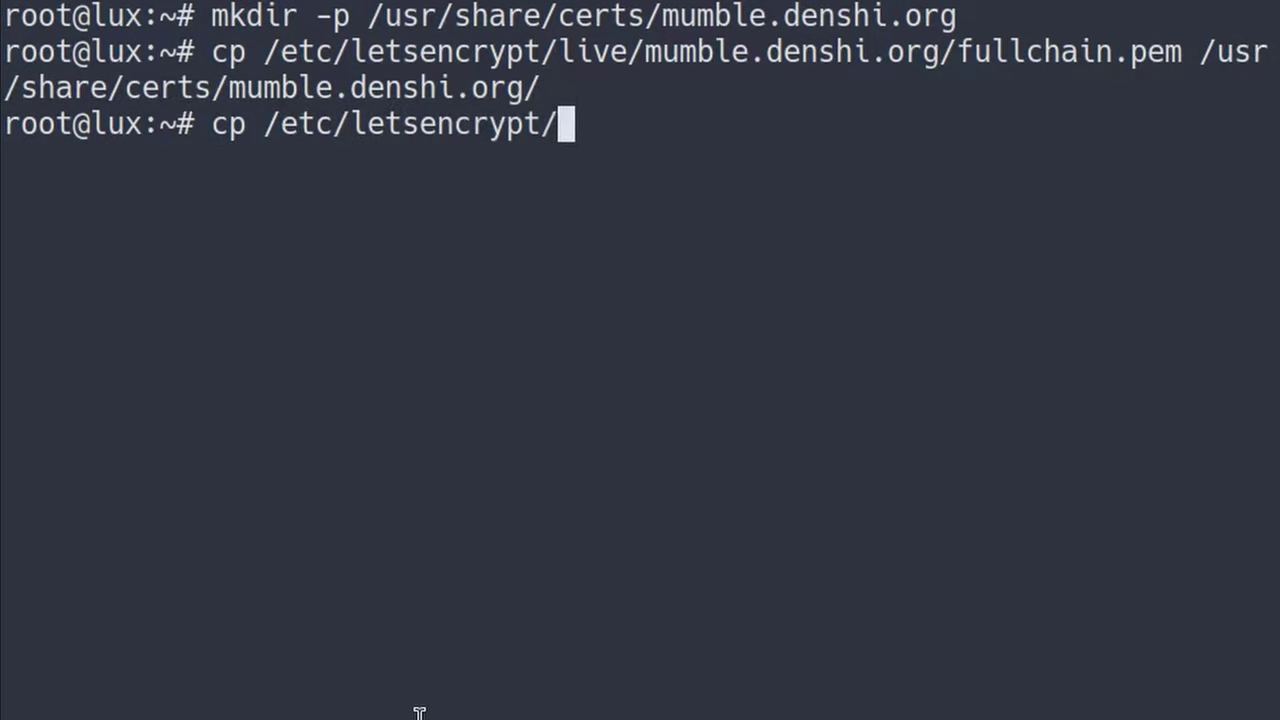
{"action": "type", "text": "l"}
{"action": "key", "text": "Tab"}
{"action": "type", "text": "m"}
{"action": "key", "text": "Tab"}
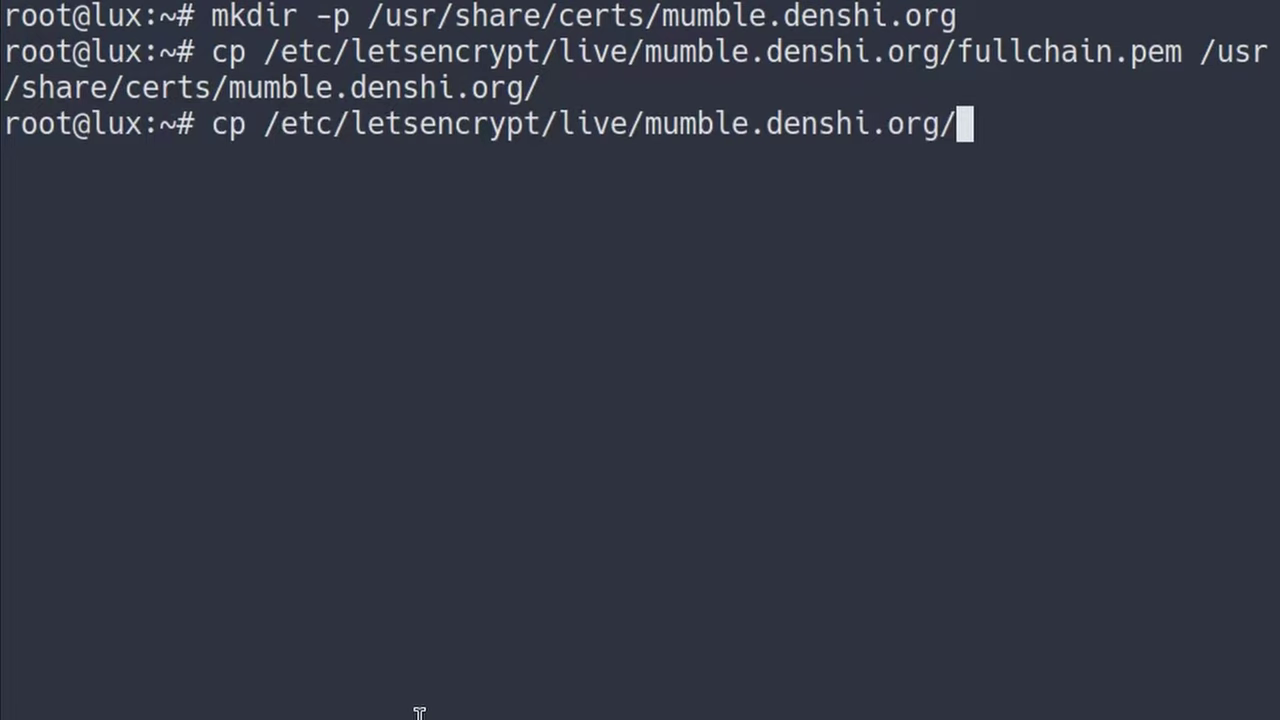
{"action": "type", "text": "p"}
{"action": "key", "text": "Tab"}
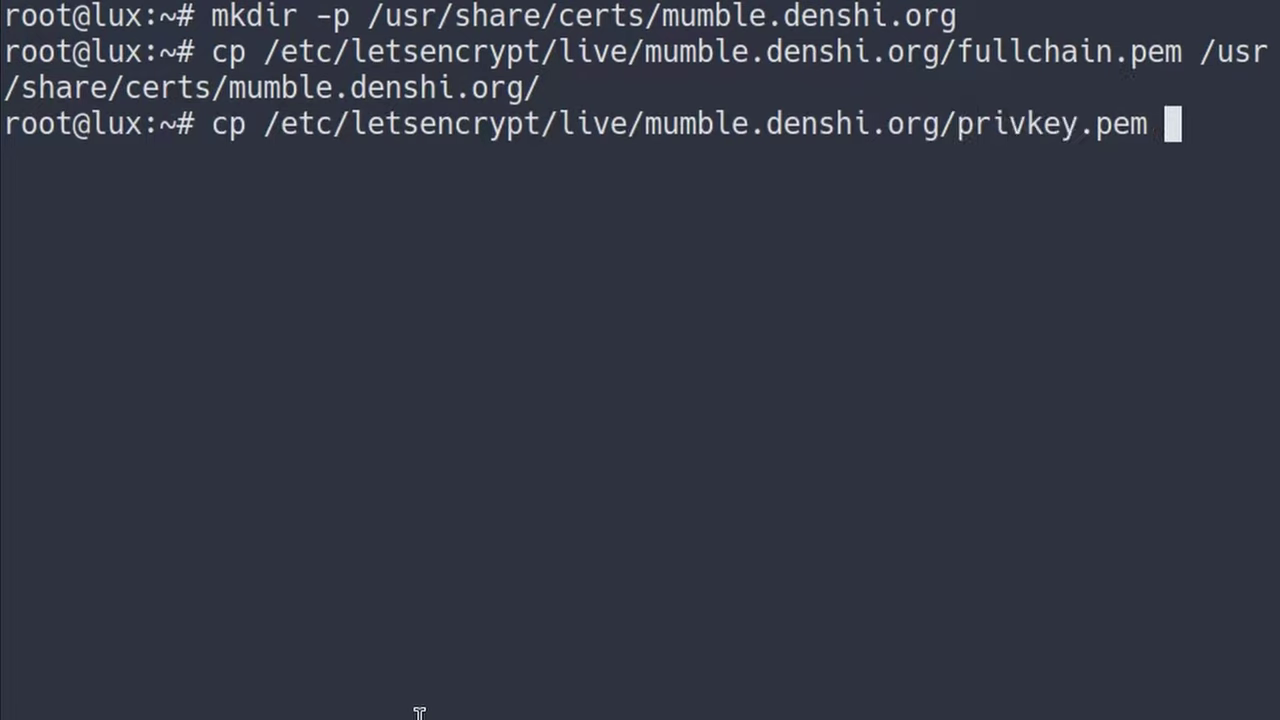
{"action": "type", "text": "/usr/sh"}
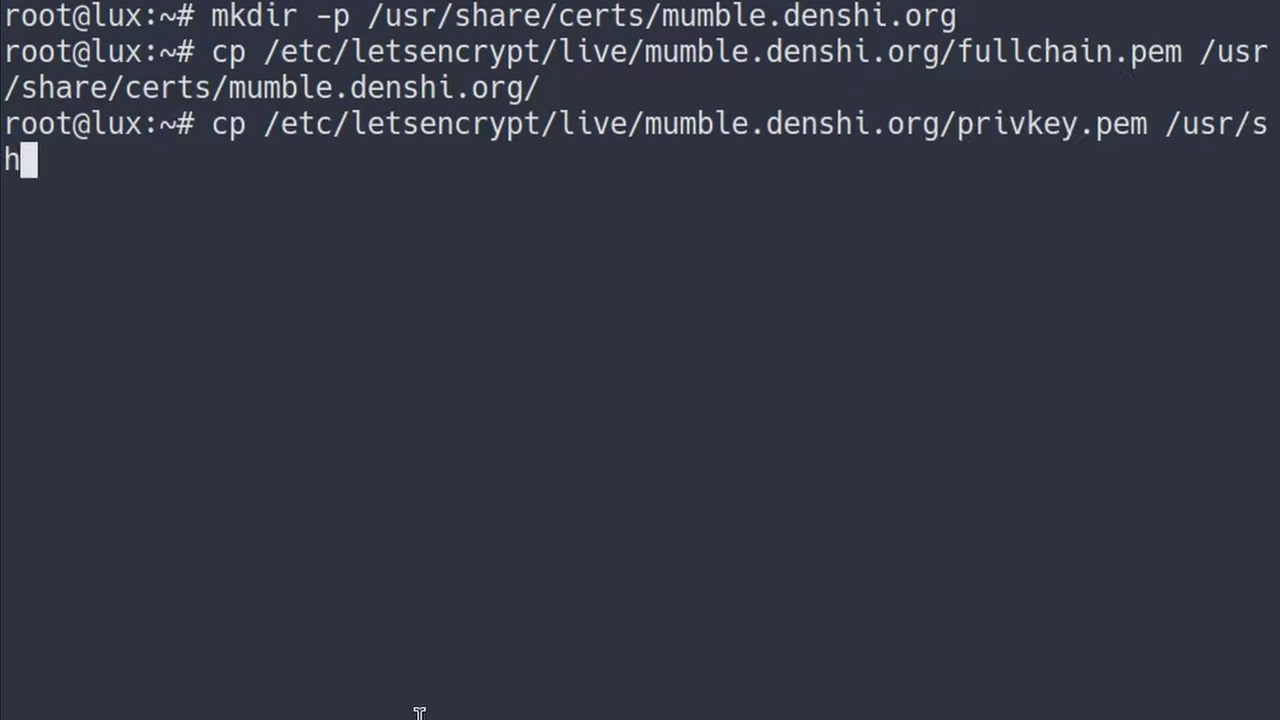
{"action": "key", "text": "Tab"}
{"action": "type", "text": "c"}
{"action": "key", "text": "Tab"}
{"action": "type", "text": "mu"}
{"action": "key", "text": "Tab"}
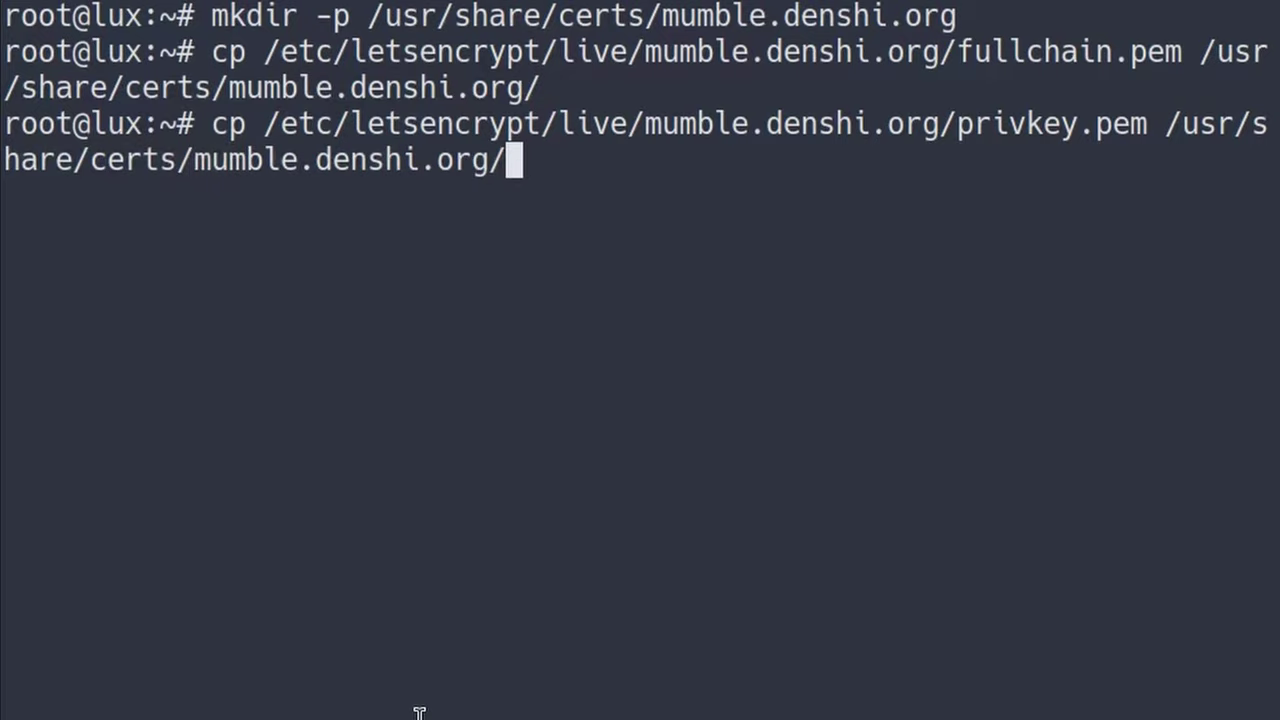
{"action": "key", "text": "Return"}
- List /usr/share/certs/mumble.denshi.org to confirm both .pem files, then clear the screen
{"action": "type", "text": "ls"}
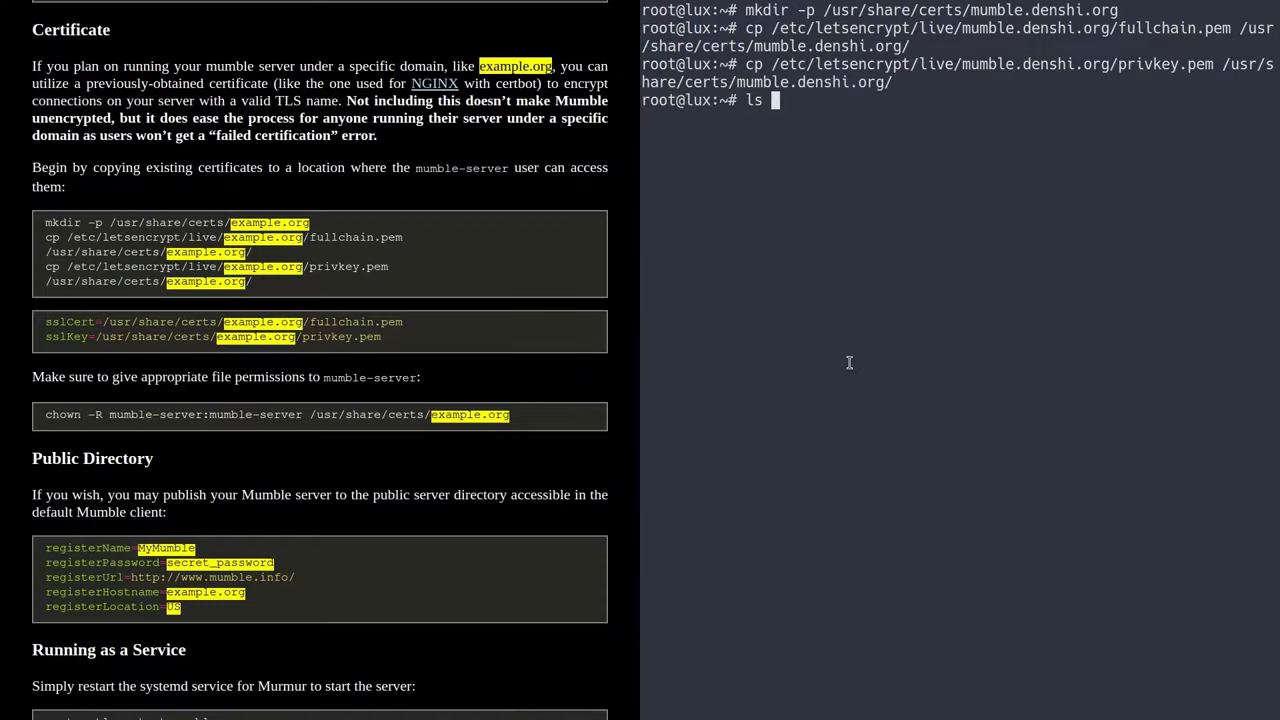
{"action": "key", "text": "ctrl+l"}
{"action": "type", "text": "/usr/sh"}
{"action": "key", "text": "Tab"}
{"action": "type", "text": "c"}
{"action": "key", "text": "Tab"}
{"action": "type", "text": "mu"}
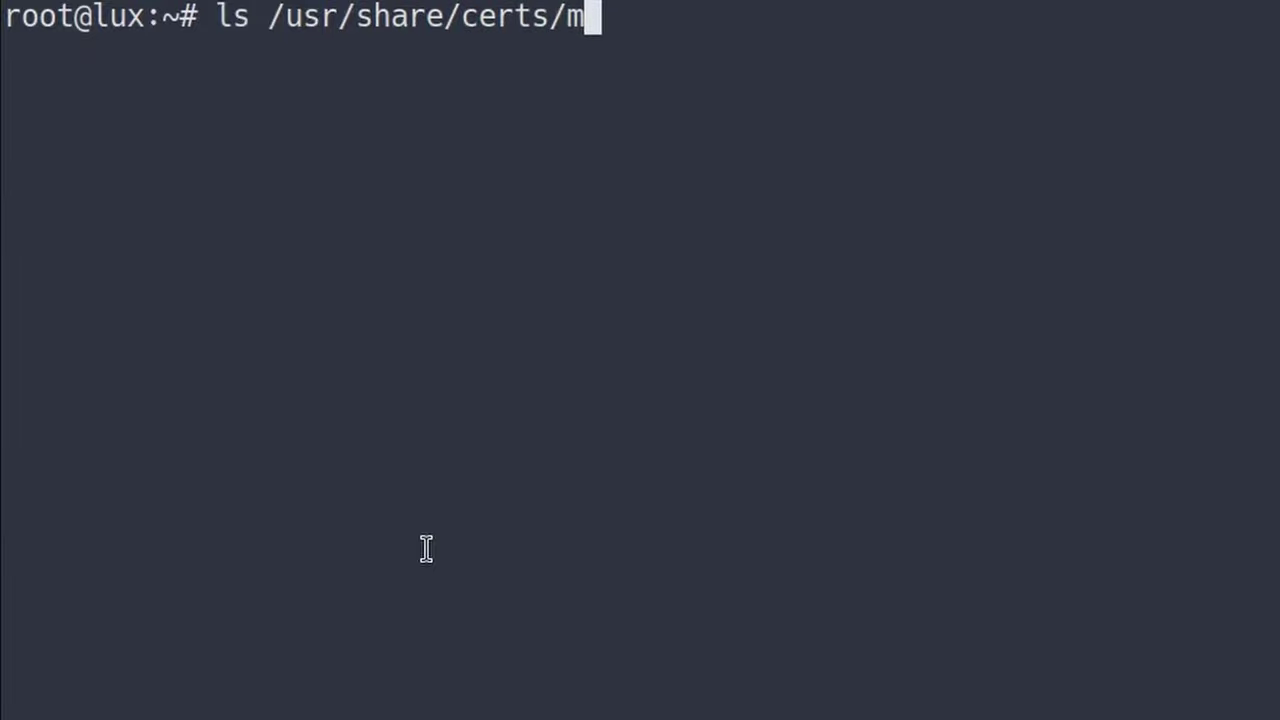
{"action": "key", "text": "Tab"}
{"action": "key", "text": "Return"}
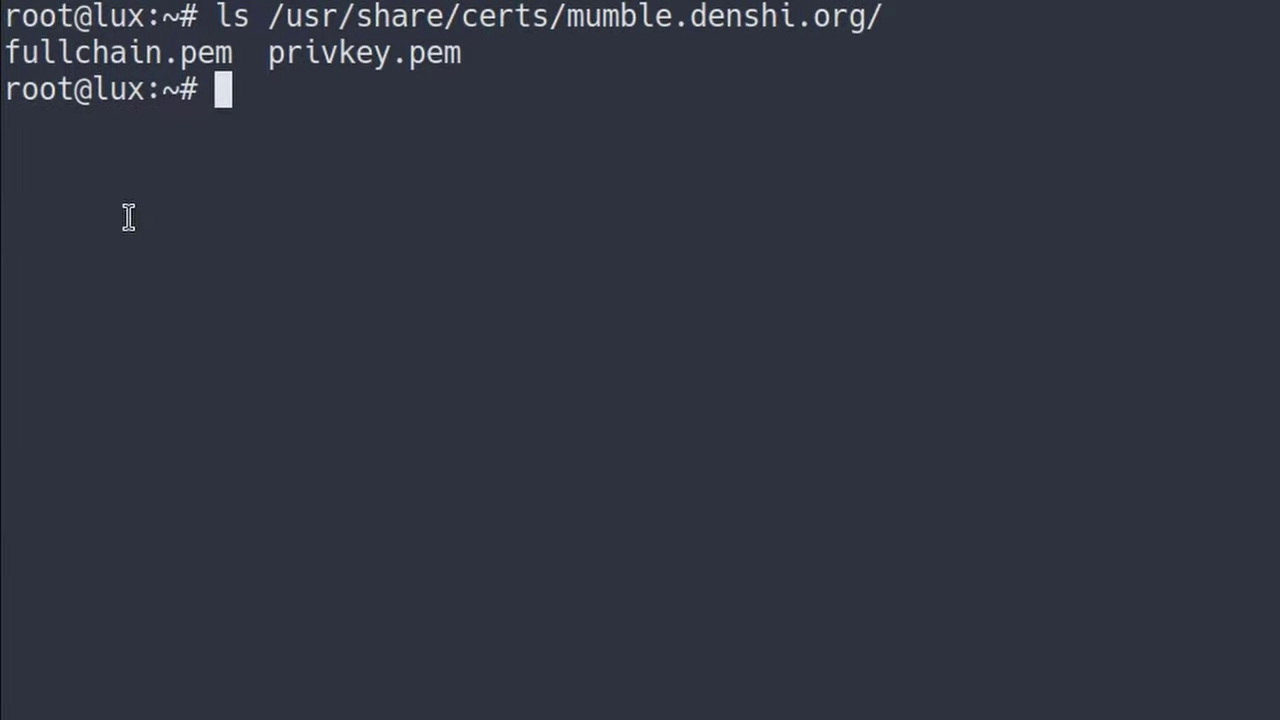
{"action": "left_click_drag", "start_coordinate": [22, 52], "coordinate": [475, 77]}
{"action": "left_click", "coordinate": [760, 280]}
{"action": "key", "text": "ctrl+l"}
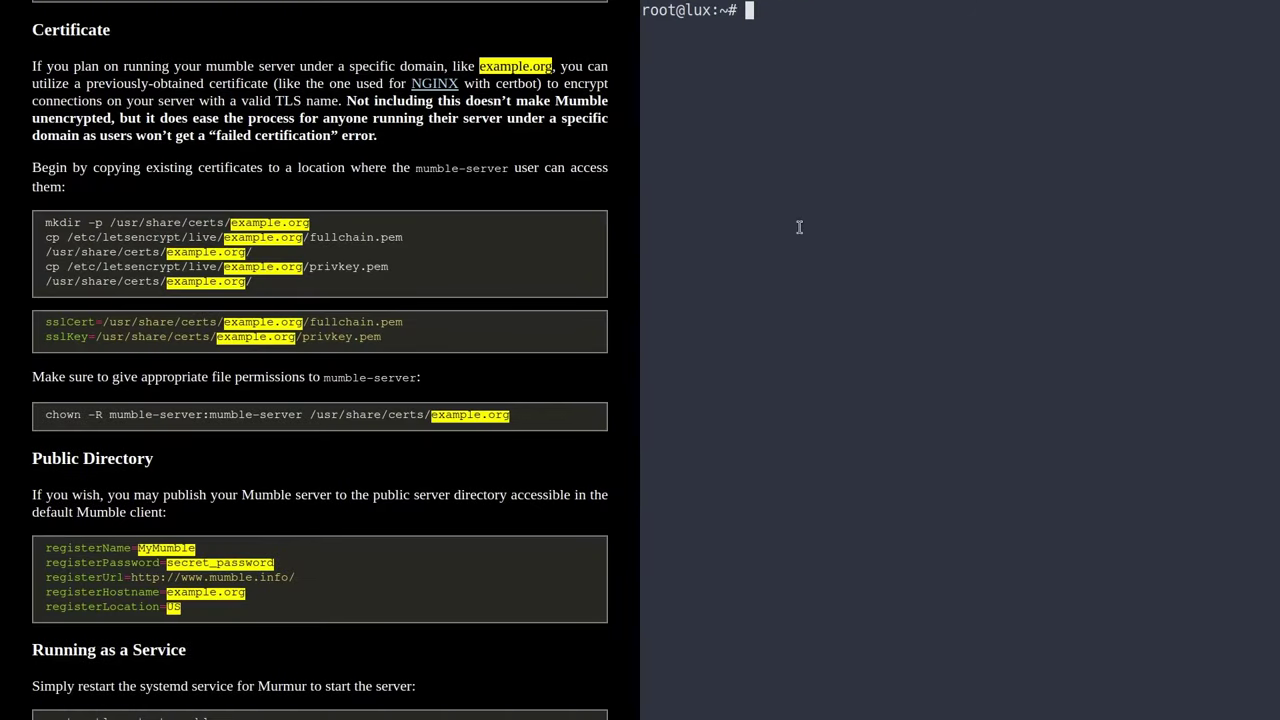
- Find the guide's chown ownership command before returning to the terminal
{"action": "left_click_drag", "start_coordinate": [47, 419], "coordinate": [423, 416]}
{"action": "left_click", "coordinate": [341, 437]}
{"action": "left_click", "coordinate": [966, 214]}
- Run 'chown -R mumble-server:mumble-server' on /usr/share/certs/mumble.denshi.org/ and clear the screen
{"action": "type", "text": "chown "}
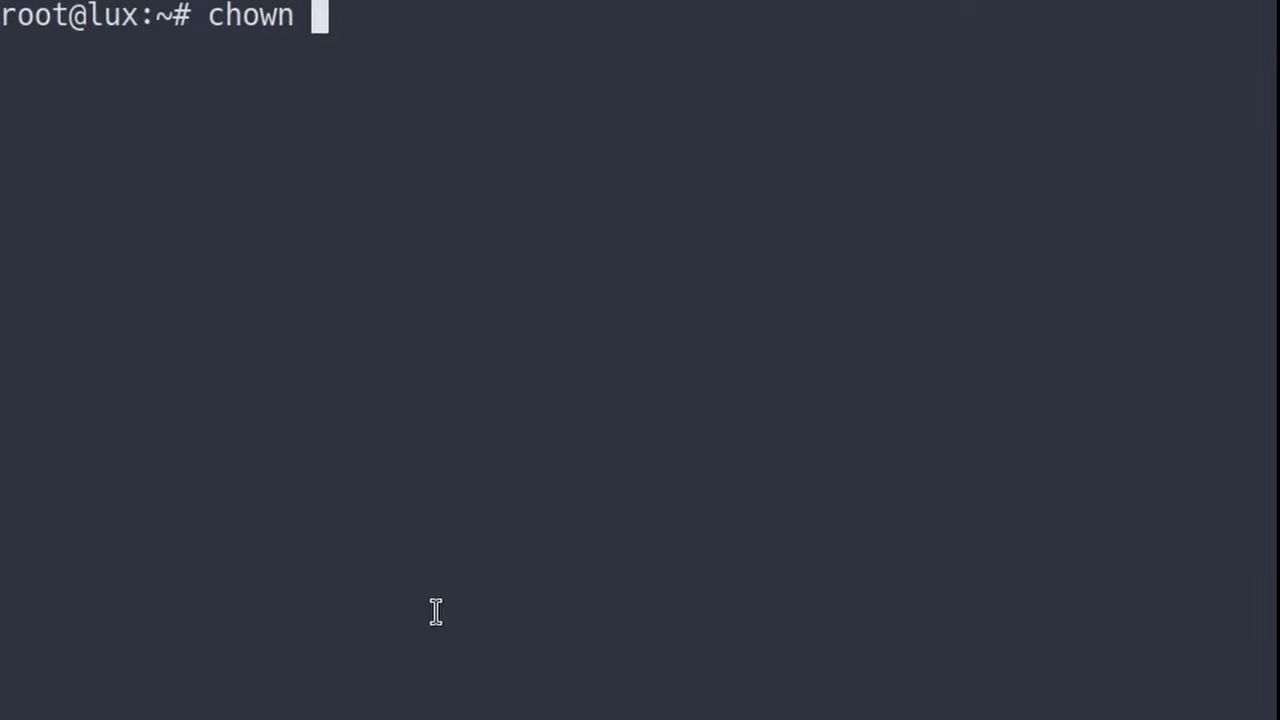
{"action": "type", "text": "-R"}
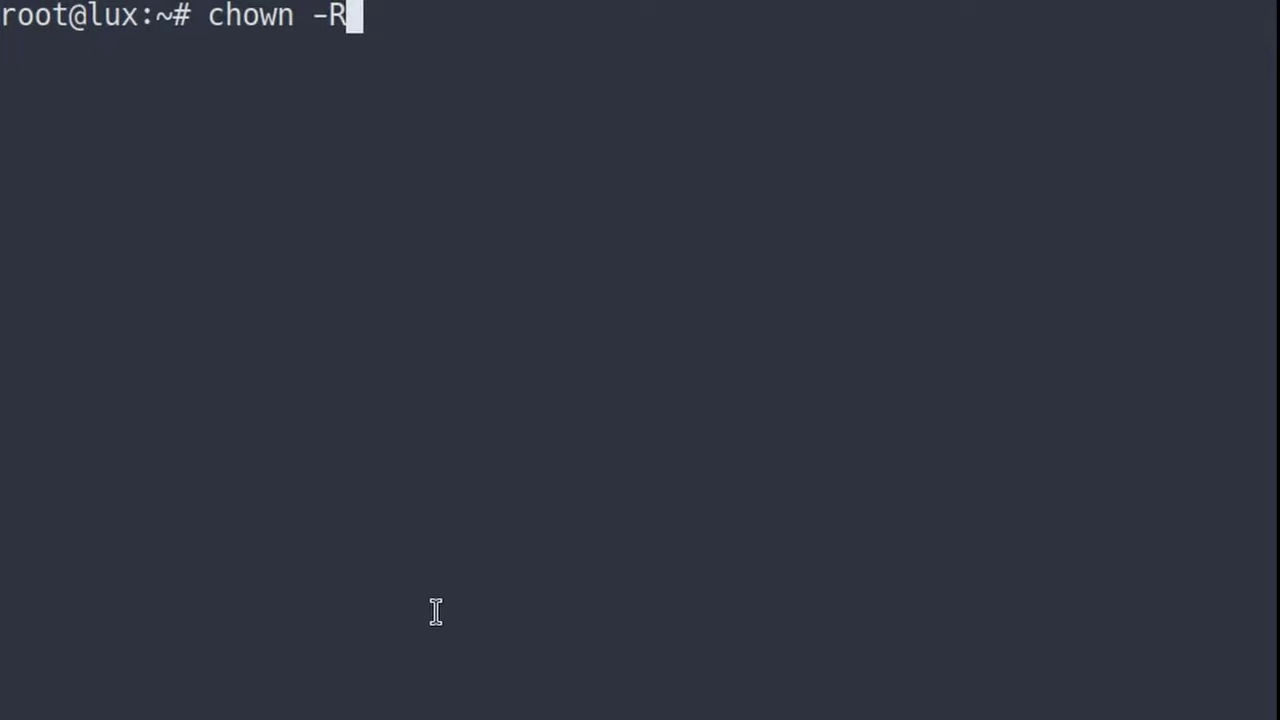
{"action": "type", "text": " mumble-server:"}
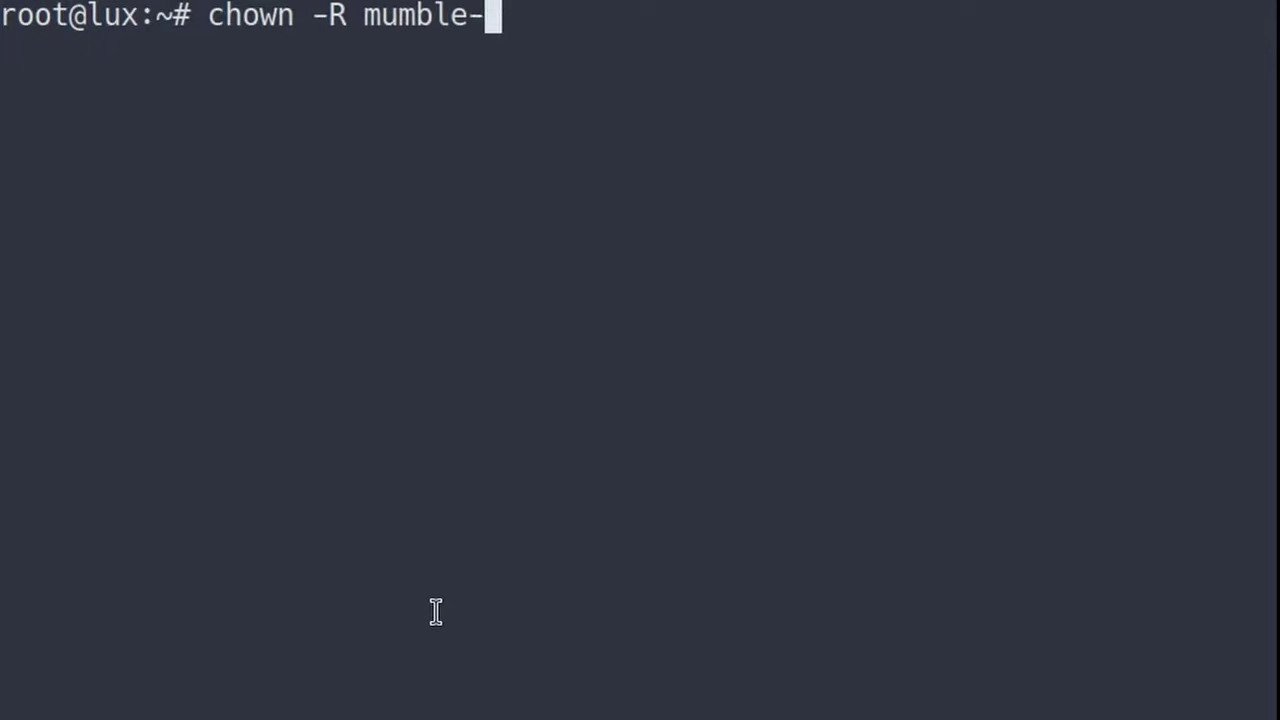
{"action": "type", "text": "le-se"}
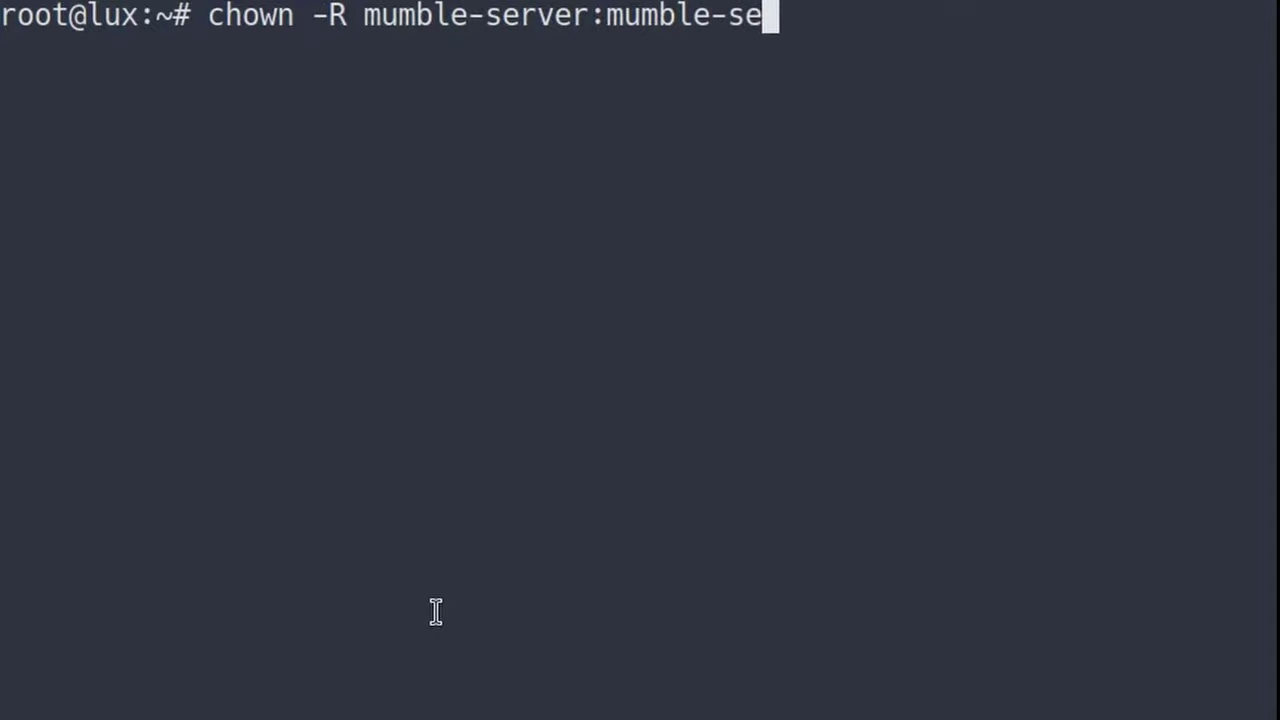
{"action": "type", "text": "rver /usr/share/certs/mu"}
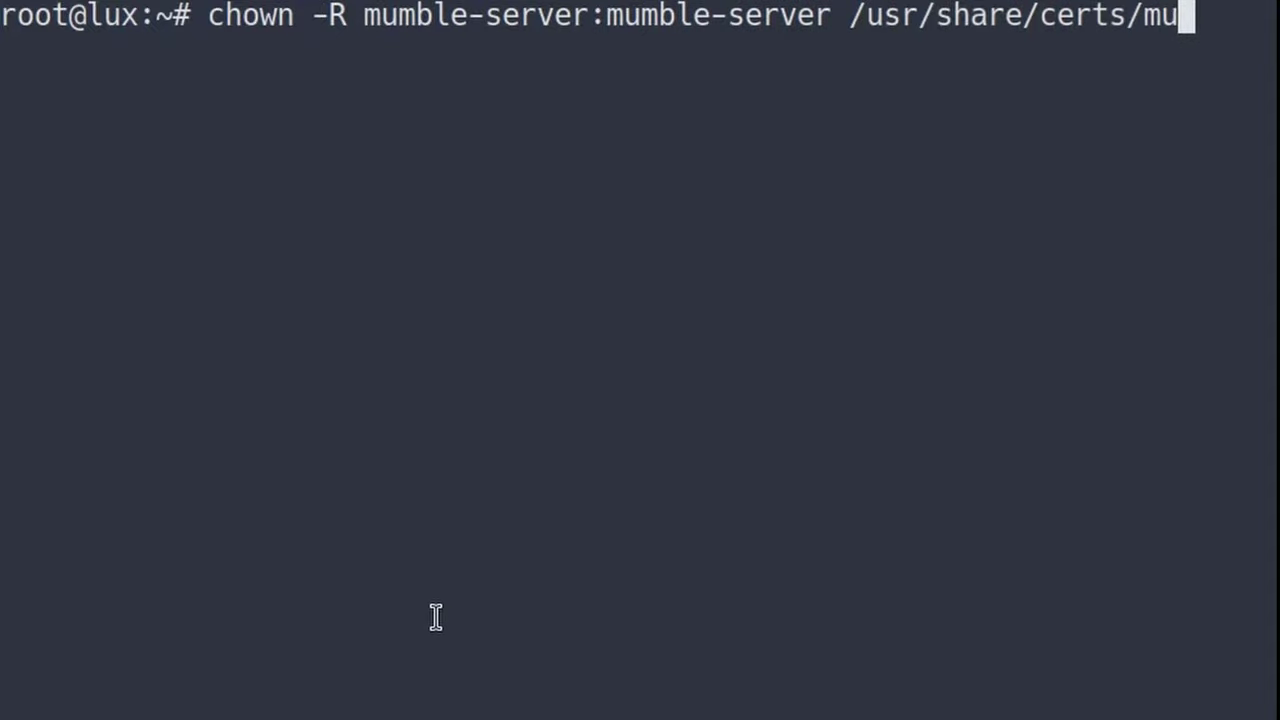
{"action": "key", "text": "Tab"}
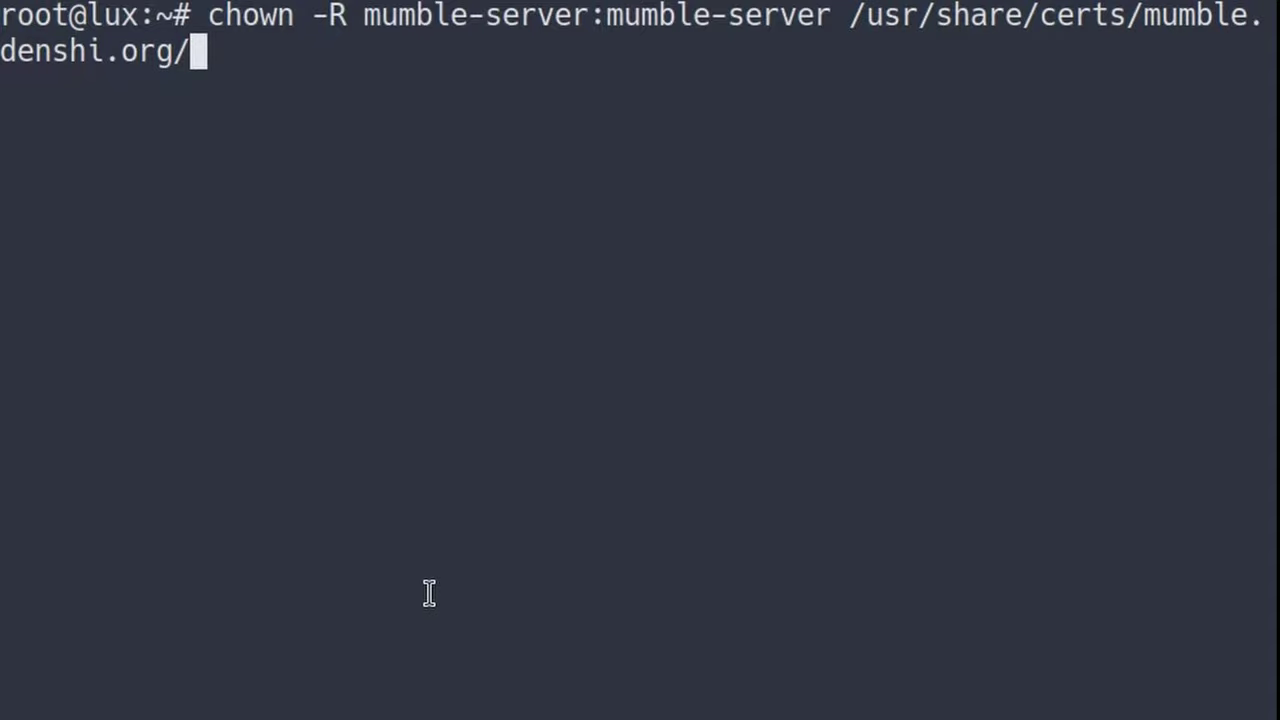
{"action": "key", "text": "Return"}
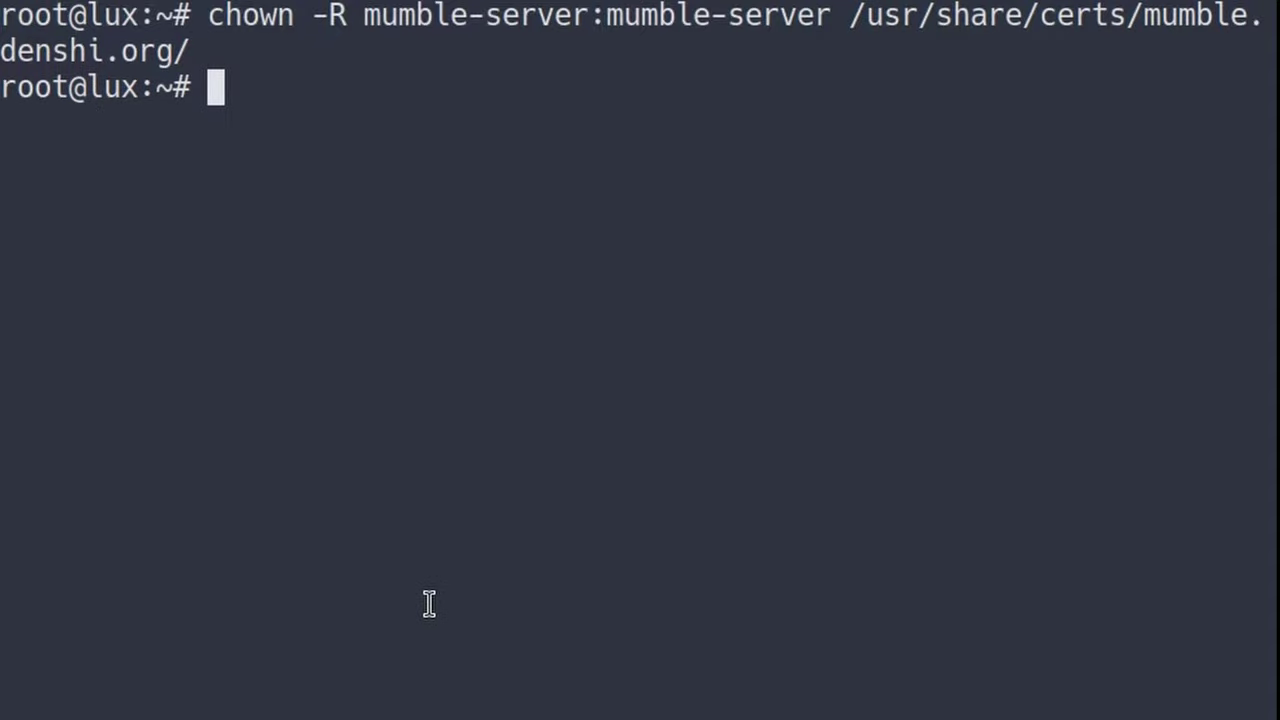
{"action": "key", "text": "ctrl+l"}
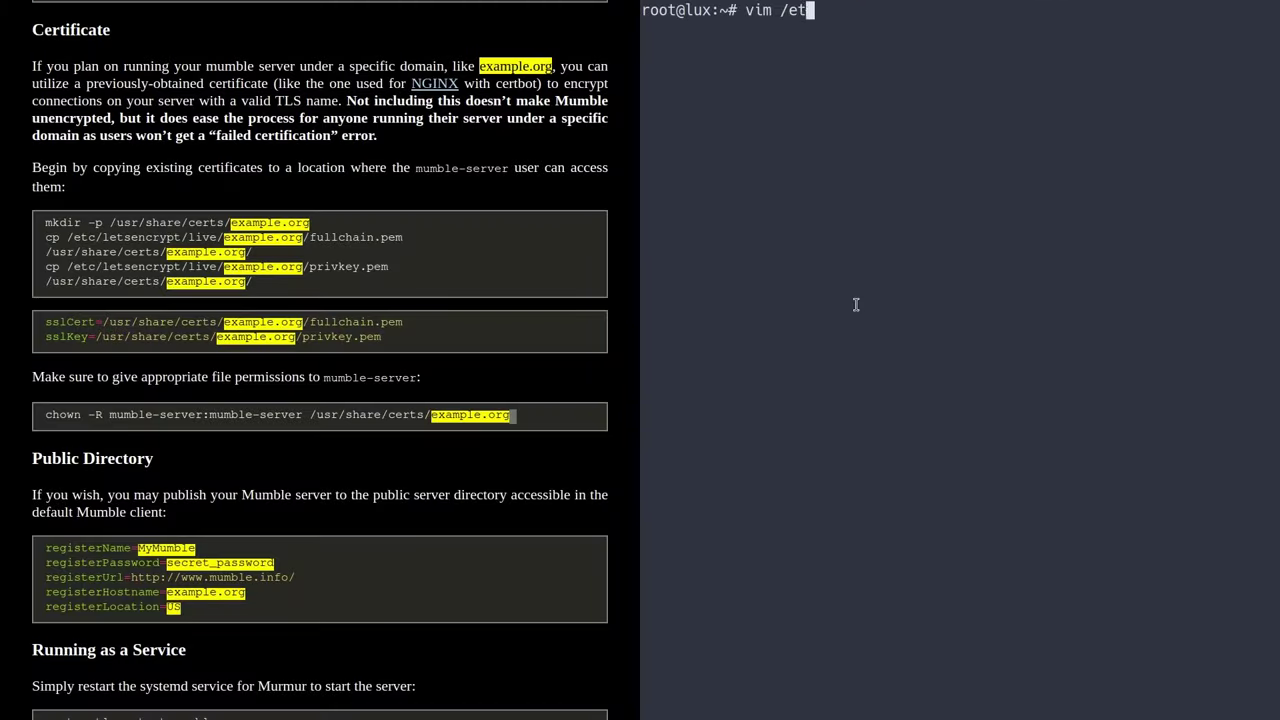
- Open /etc/mumble-server.ini in vim and uncomment the sslCert and sslKey lines
{"action": "type", "text": "c/mu"}
{"action": "key", "text": "Tab"}
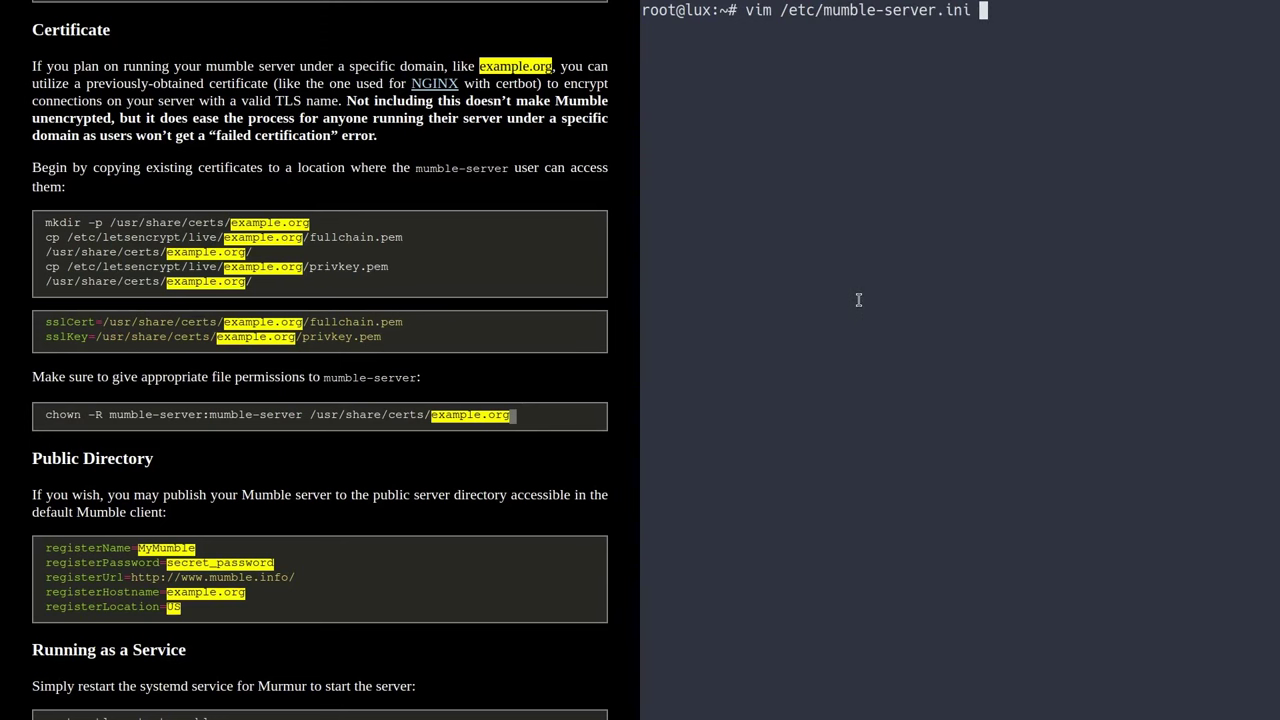
{"action": "key", "text": "Return"}
{"action": "type", "text": "/sslCer"}
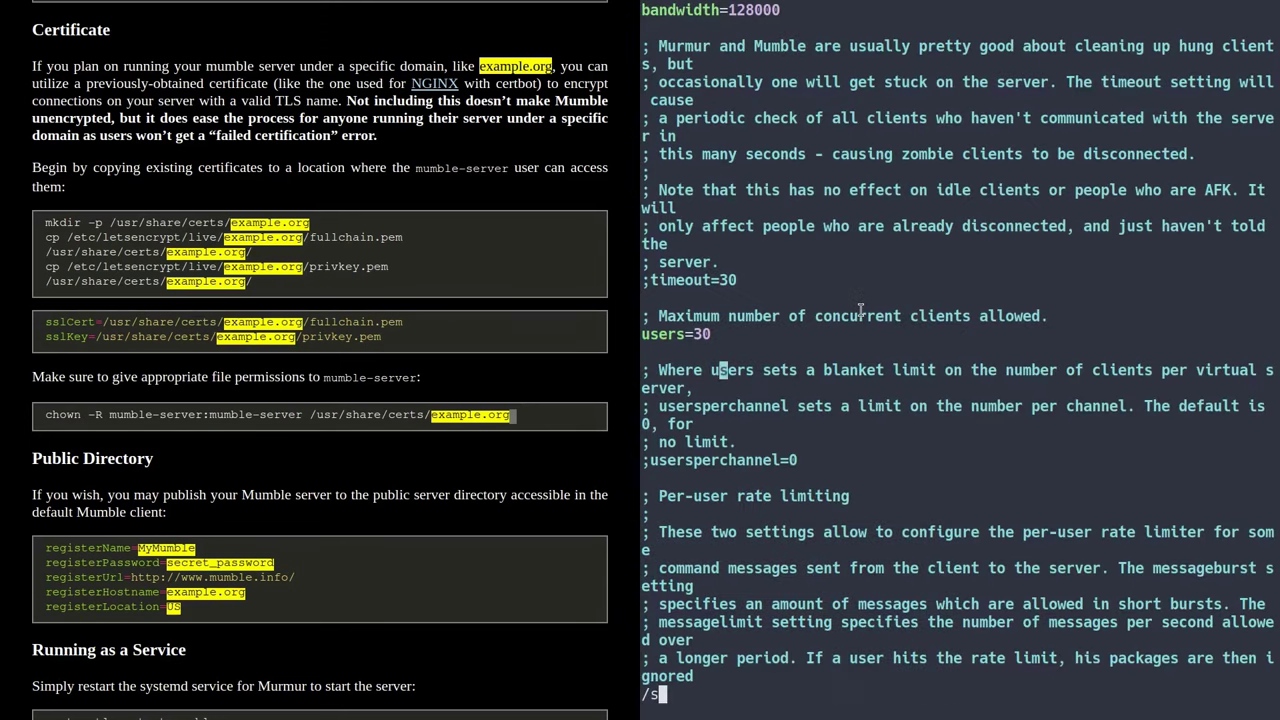
{"action": "key", "text": "Return"}
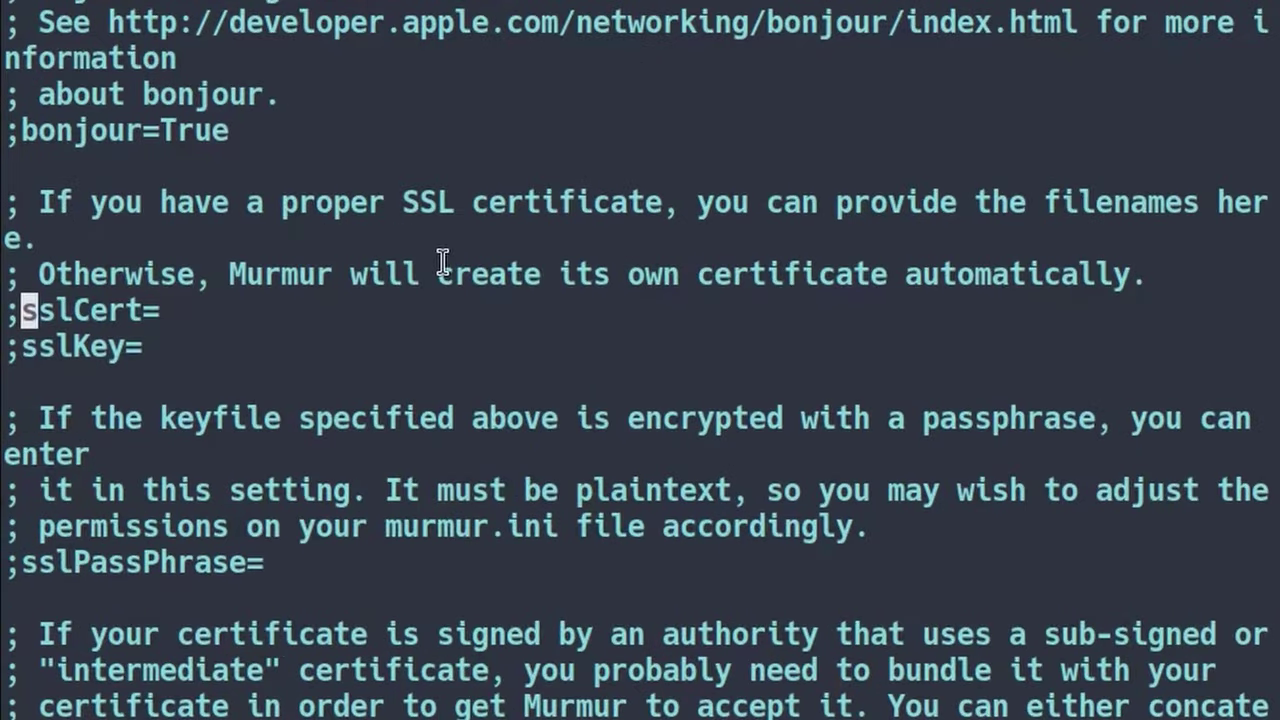
{"action": "key", "text": "X"}
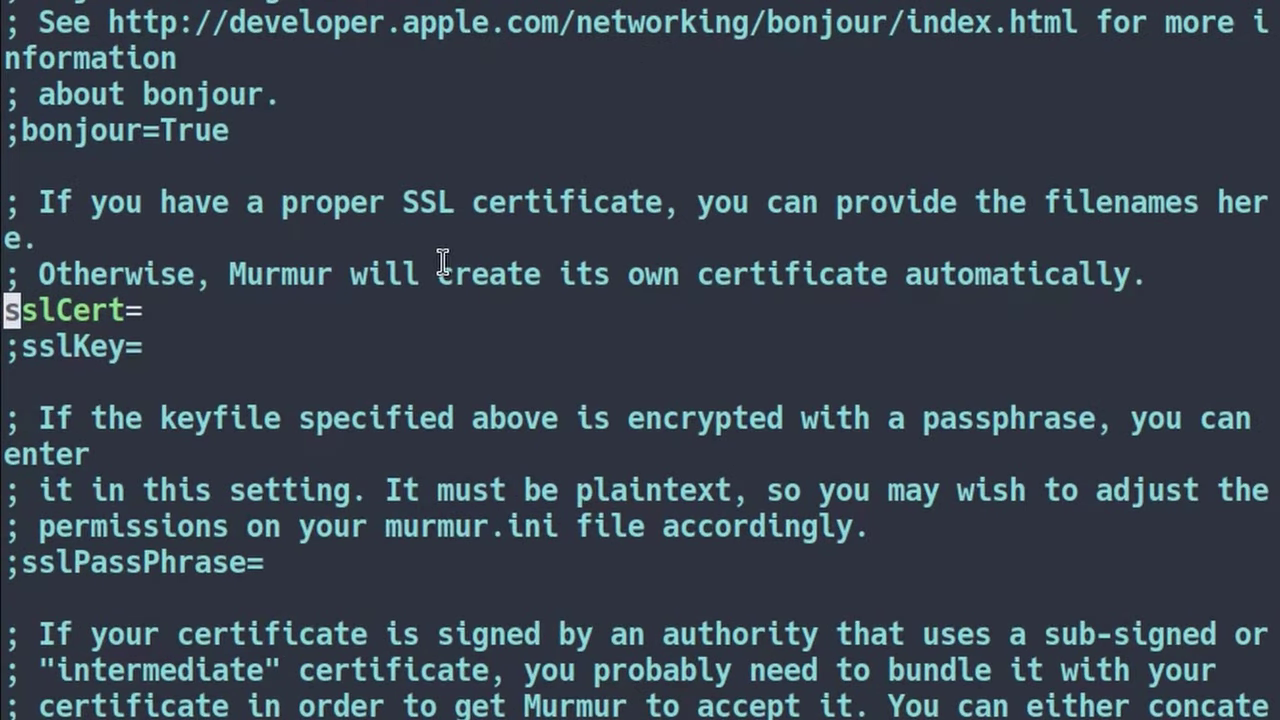
{"action": "key", "text": "j"}
{"action": "key", "text": "l"}
{"action": "key", "text": "X"}
{"action": "key", "text": "k"}
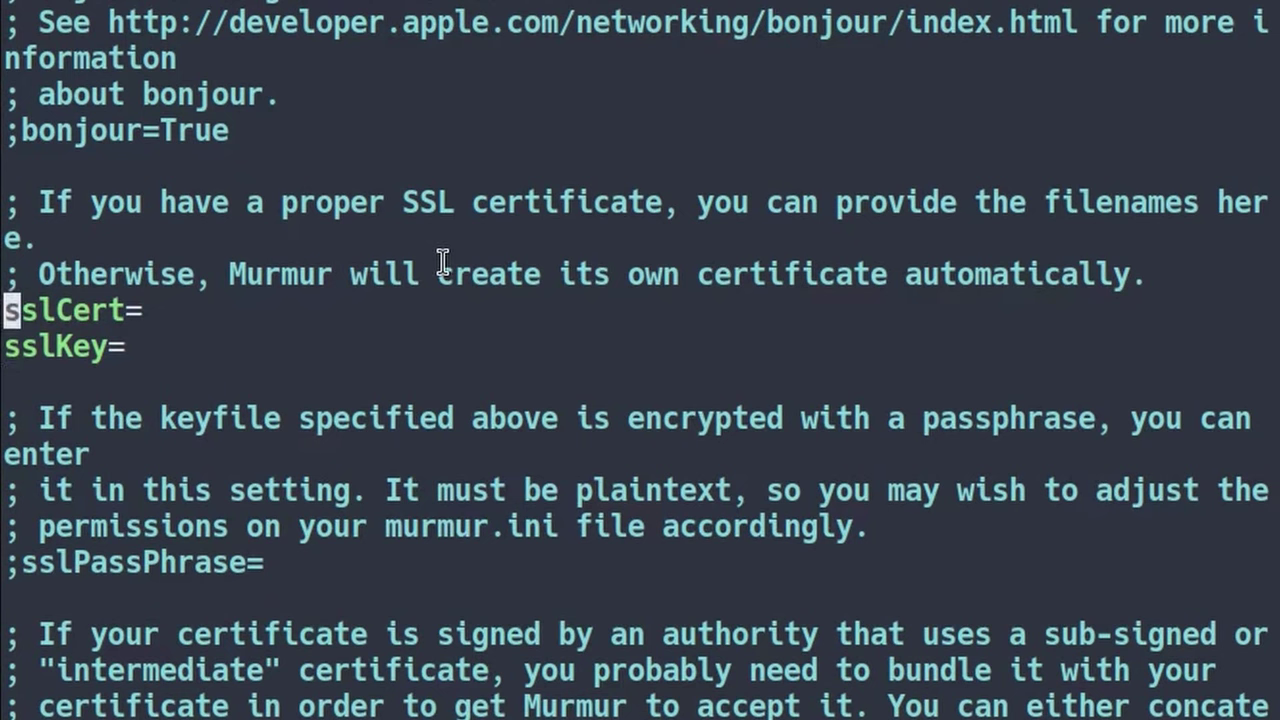
{"action": "key", "text": "l"}
{"action": "key", "text": "l"}
- Point sslCert to fullchain.pem and sslKey to privkey.pem in /usr/share/certs/mumble.denshi.org/, then save
{"action": "key", "text": "A"}
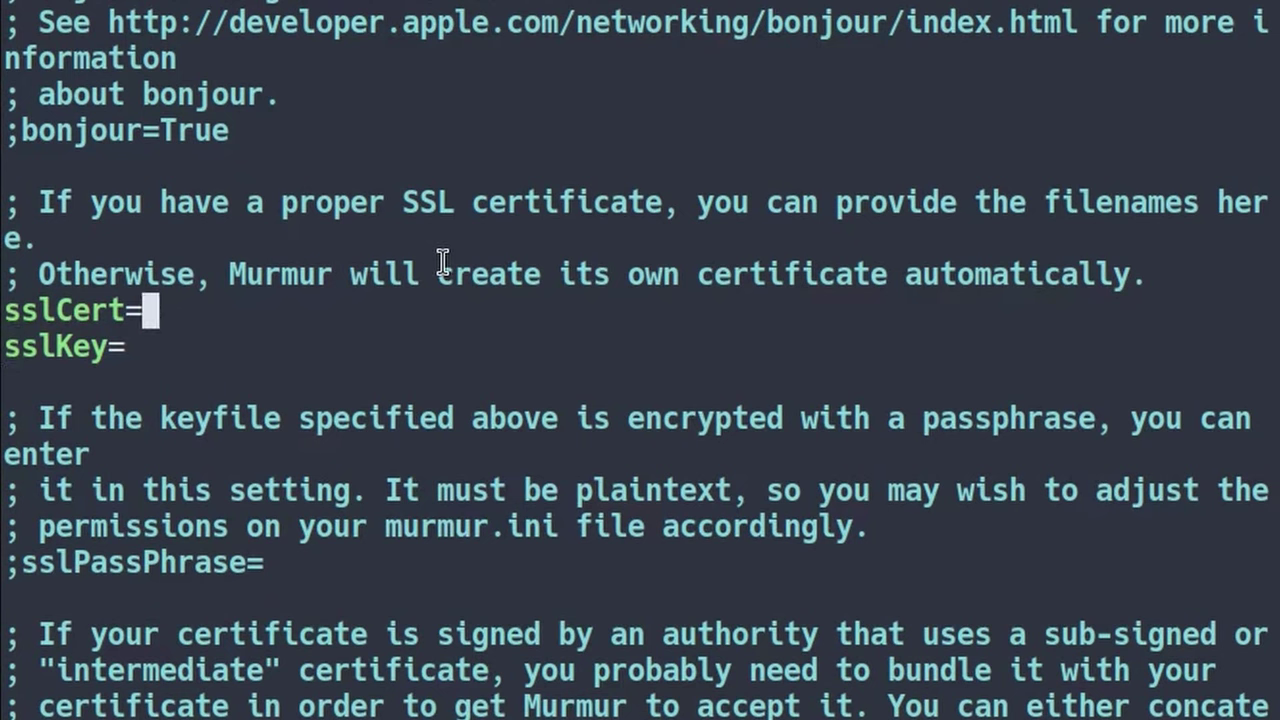
{"action": "type", "text": "/usr/shar"}
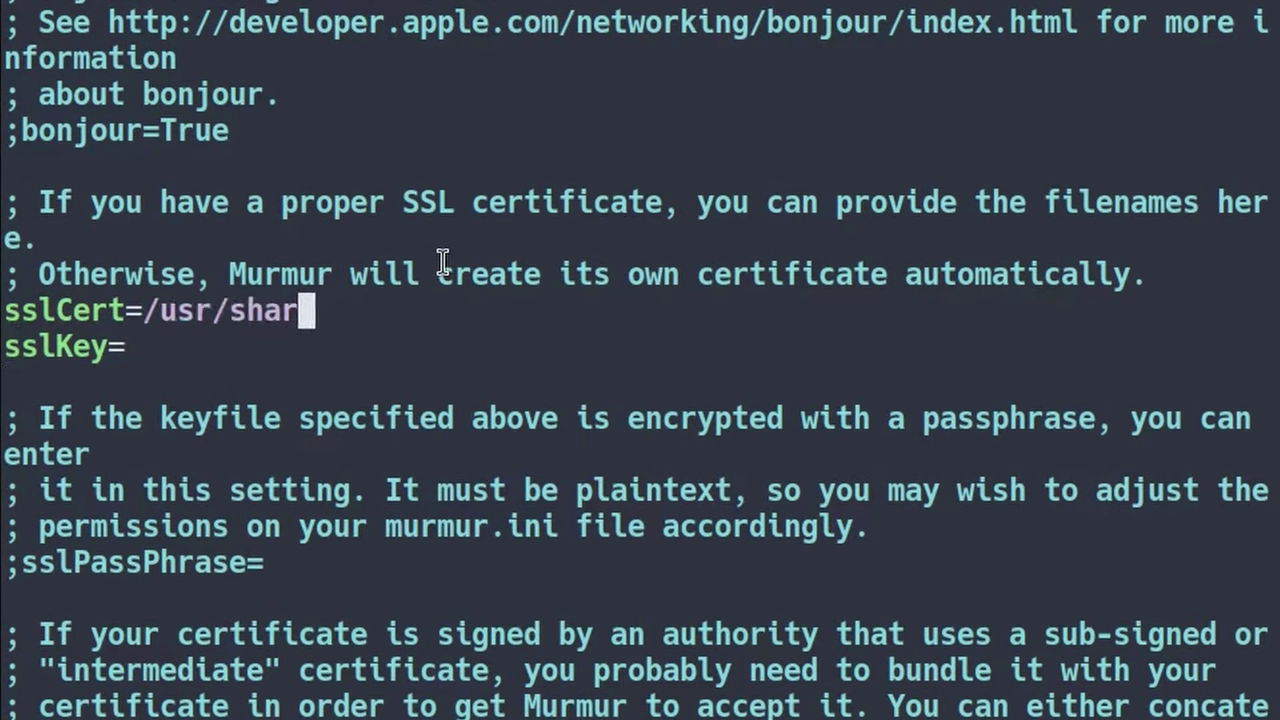
{"action": "type", "text": "e/certs/mumble.d"}
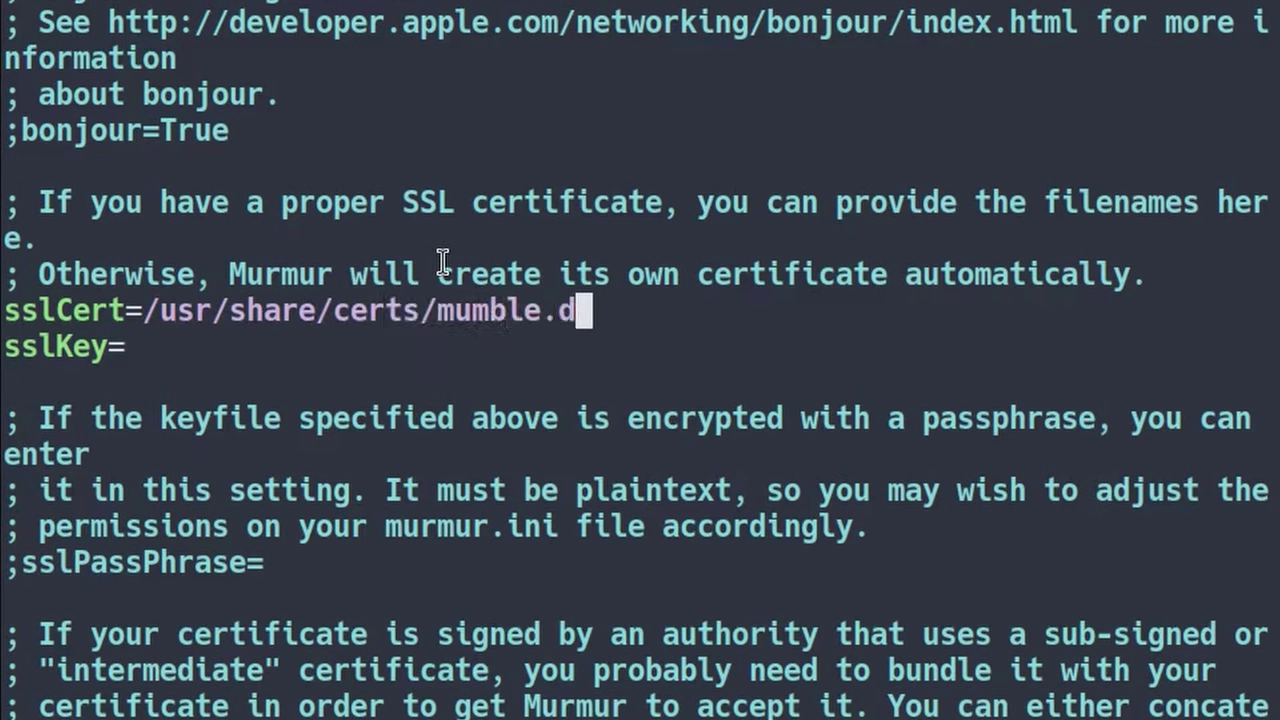
{"action": "type", "text": "enshi.org/"}
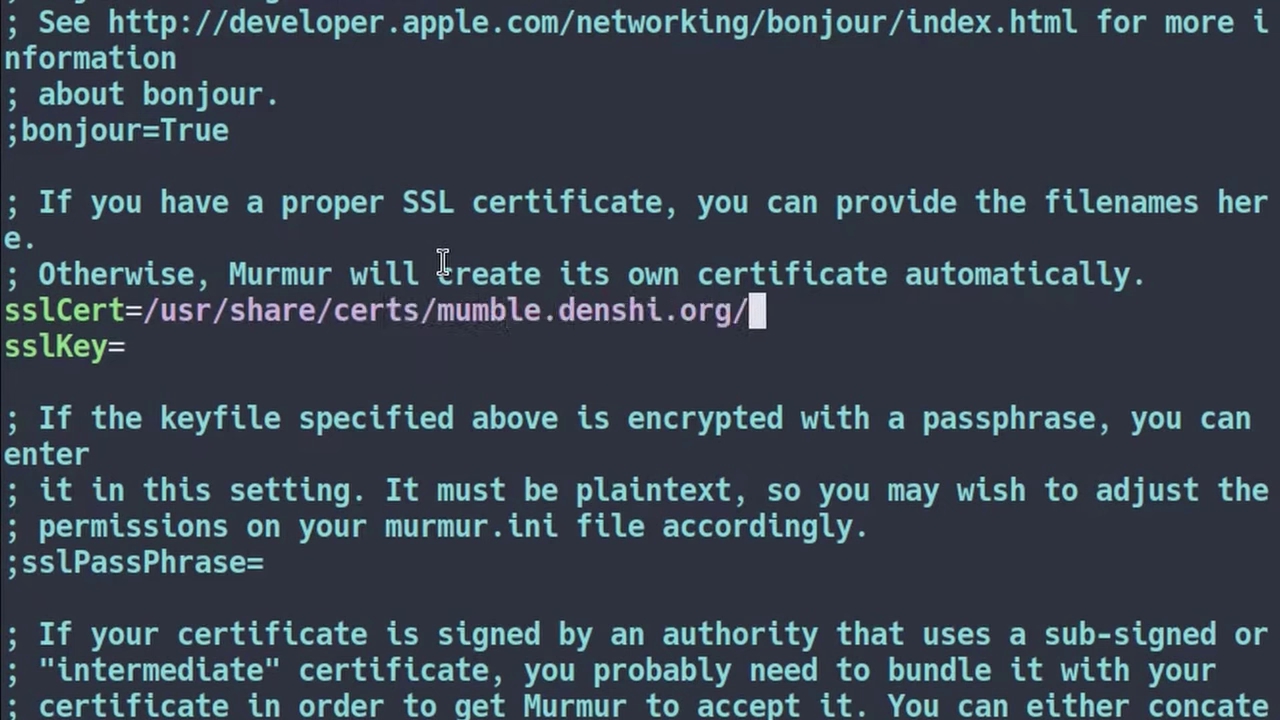
{"action": "type", "text": "fullchai"}
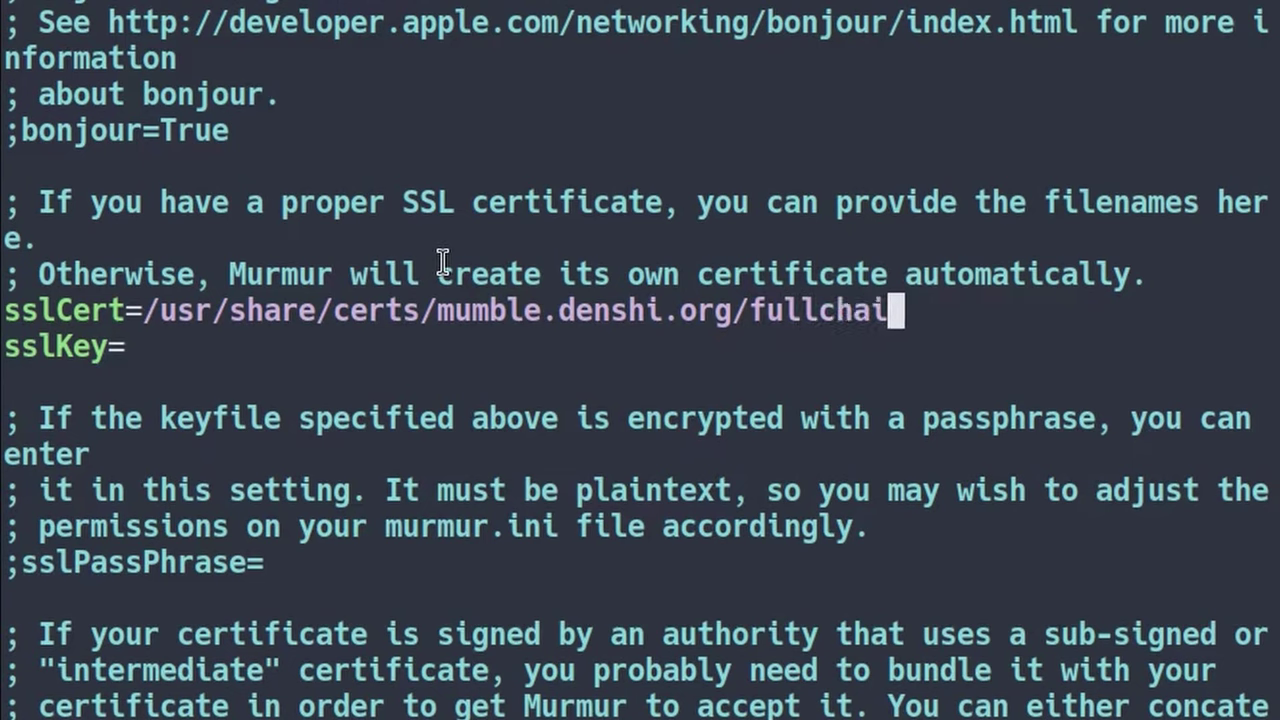
{"action": "type", "text": "n.pem"}
{"action": "key", "text": "Down"}
{"action": "type", "text": "/"}
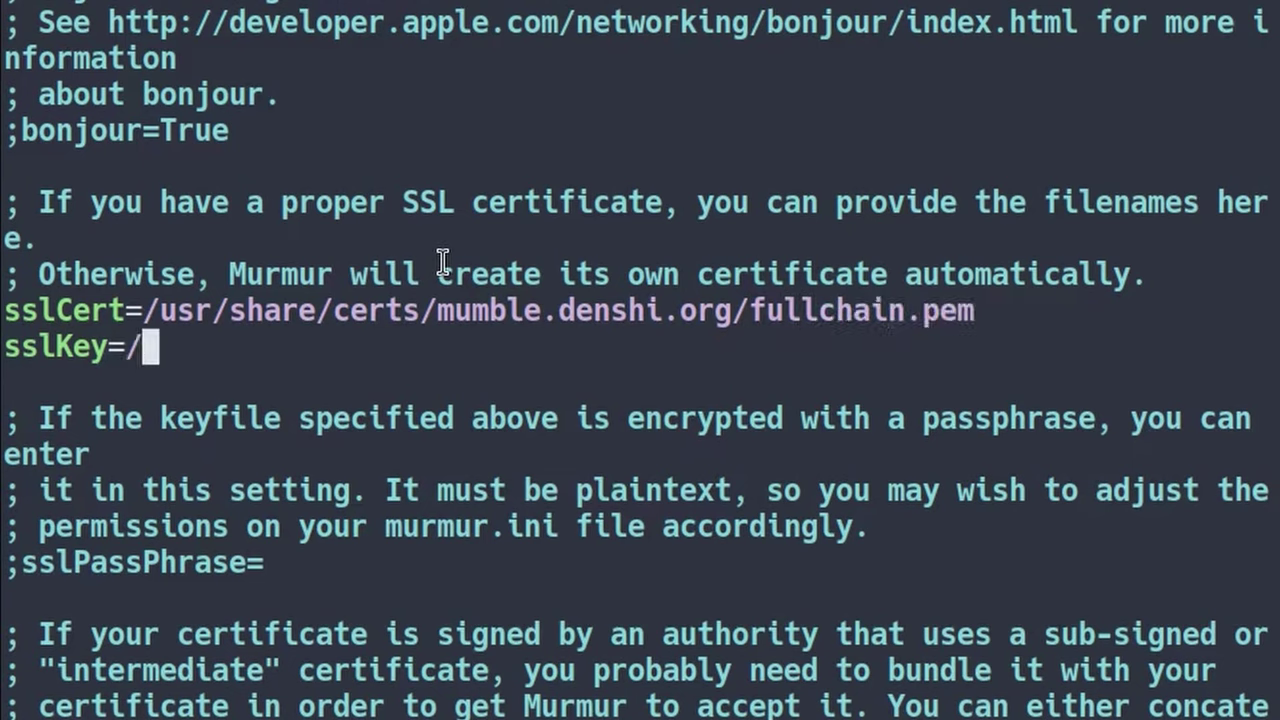
{"action": "type", "text": "usr/sha"}
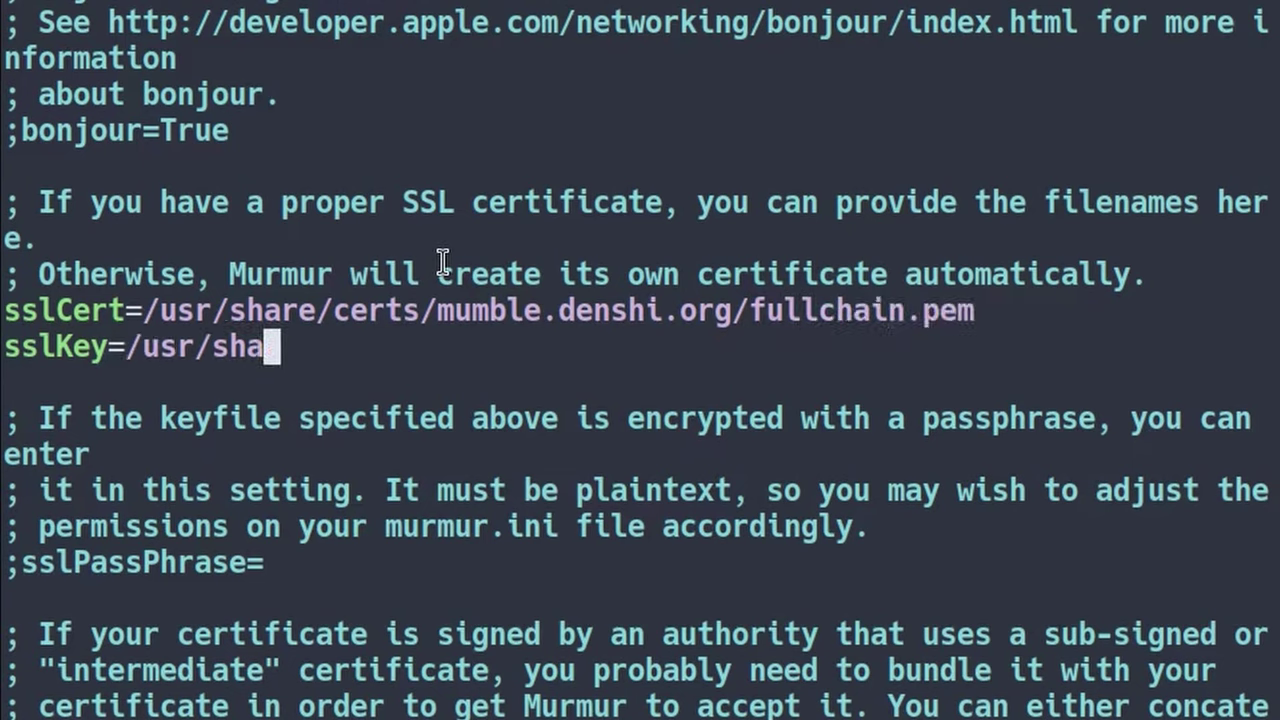
{"action": "type", "text": "re/certs/mumble"}
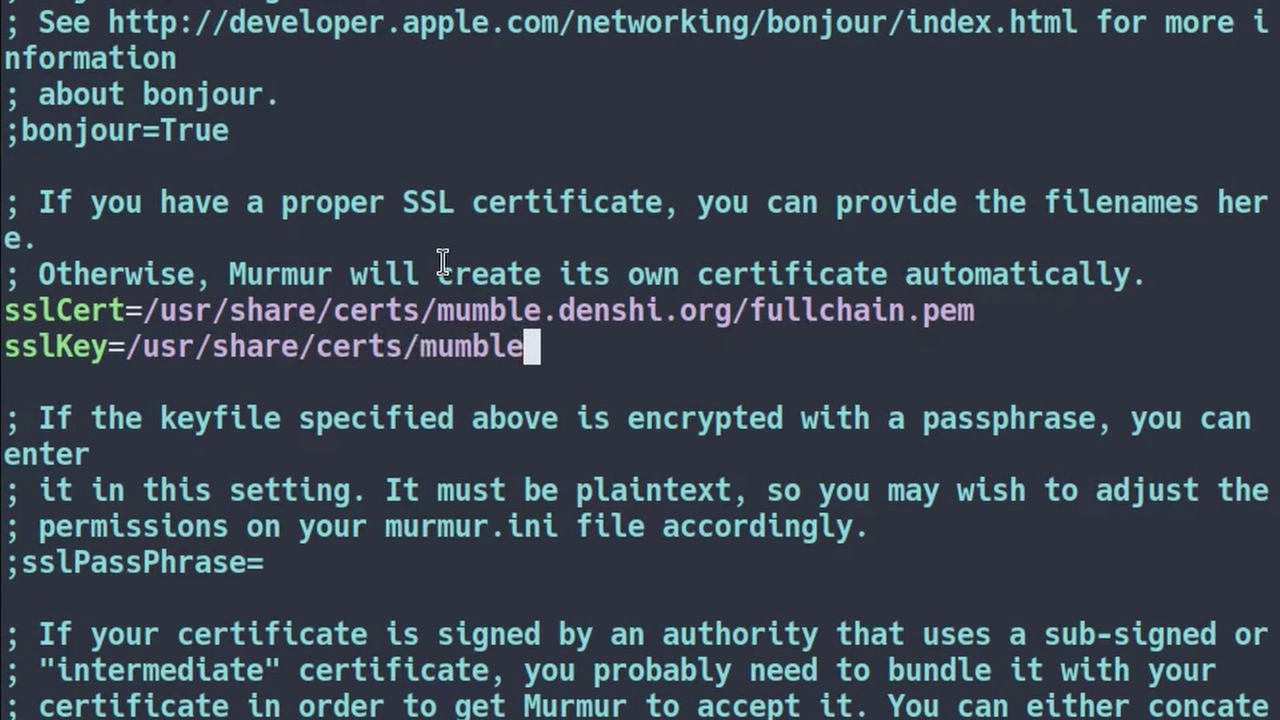
{"action": "type", "text": ".denshi.org/priv"}
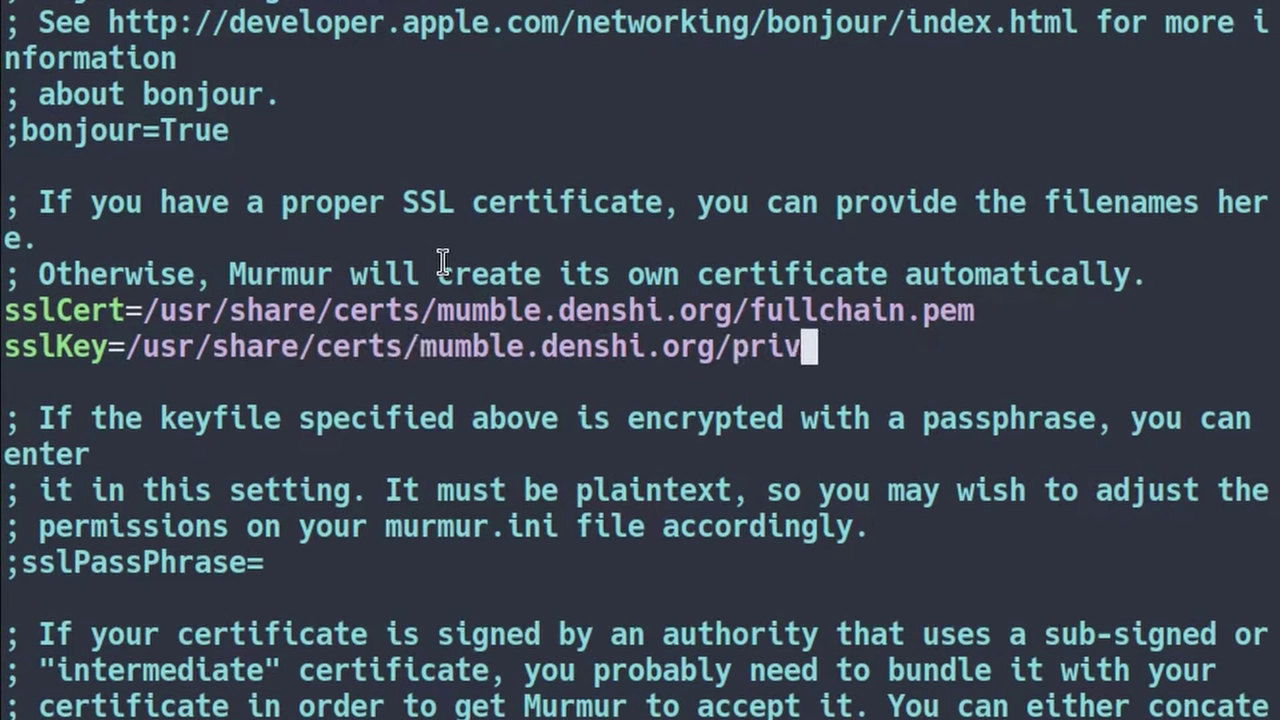
{"action": "type", "text": "key.pem"}
{"action": "key", "text": "Escape"}
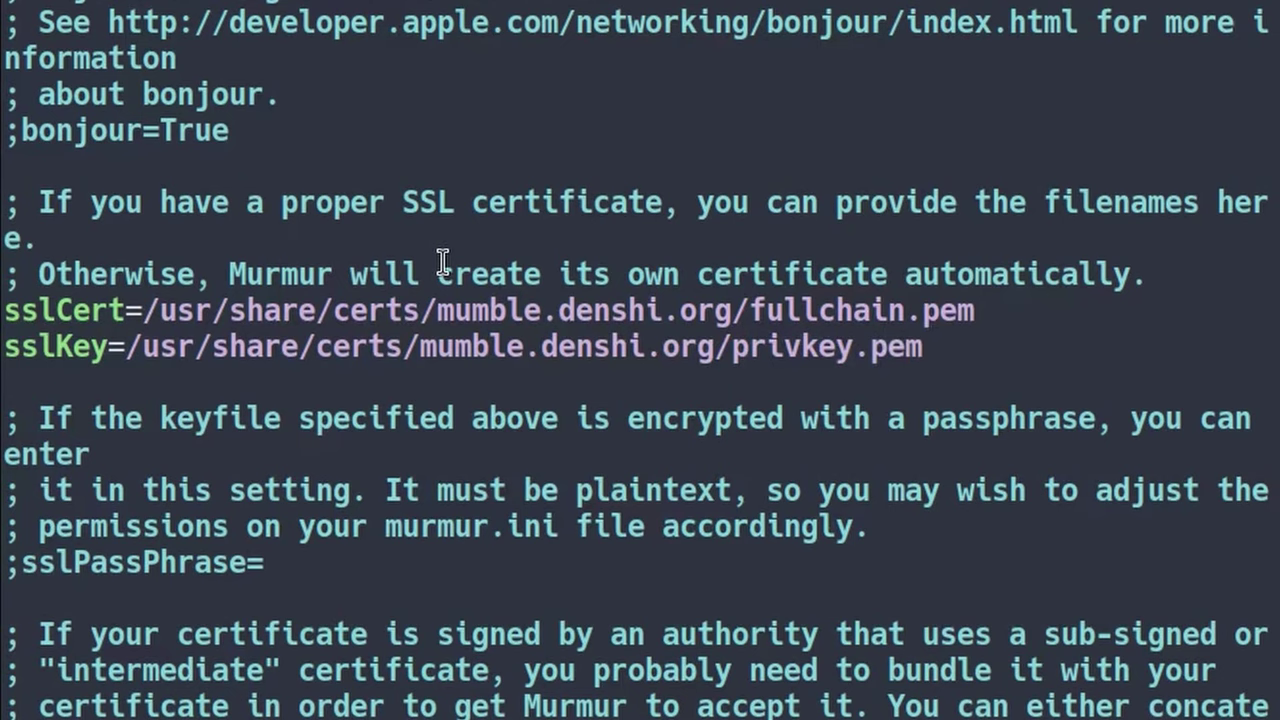
{"action": "type", "text": ":w"}
{"action": "key", "text": "Return"}
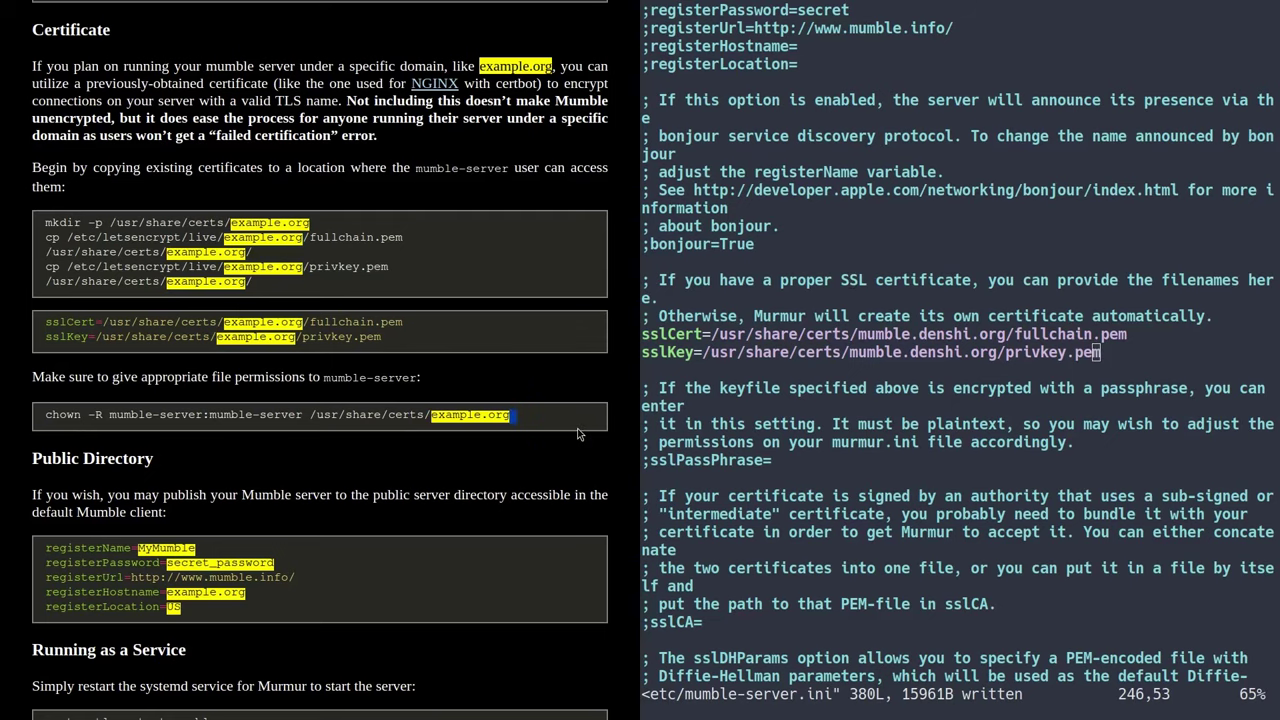
- Quit vim with :q, returning to the shell
{"action": "scroll", "coordinate": [838, 313], "scroll_direction": "up", "scroll_amount": 3}
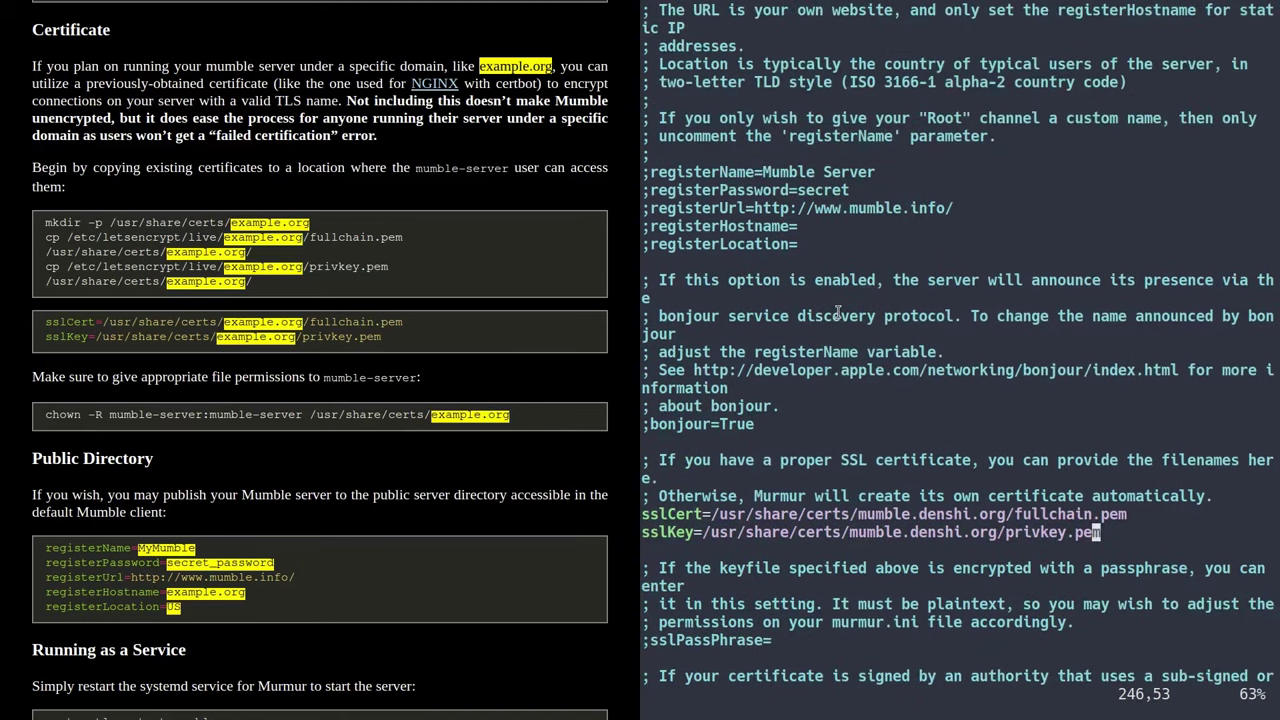
{"action": "scroll", "coordinate": [838, 313], "scroll_direction": "up", "scroll_amount": 2}
{"action": "scroll", "coordinate": [458, 341], "scroll_direction": "down", "scroll_amount": 3}
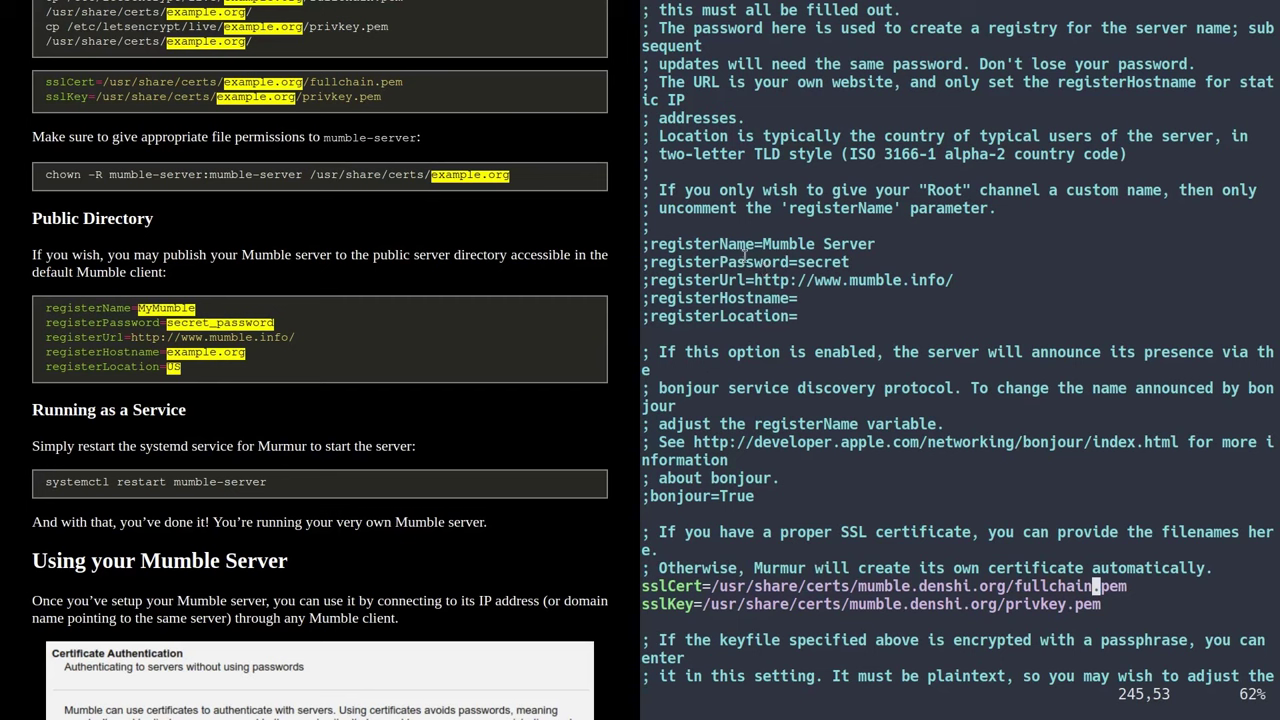
{"action": "left_click_drag", "start_coordinate": [750, 262], "coordinate": [758, 262]}
{"action": "key", "text": "Escape"}
{"action": "type", "text": ":q"}
{"action": "key", "text": "Return"}
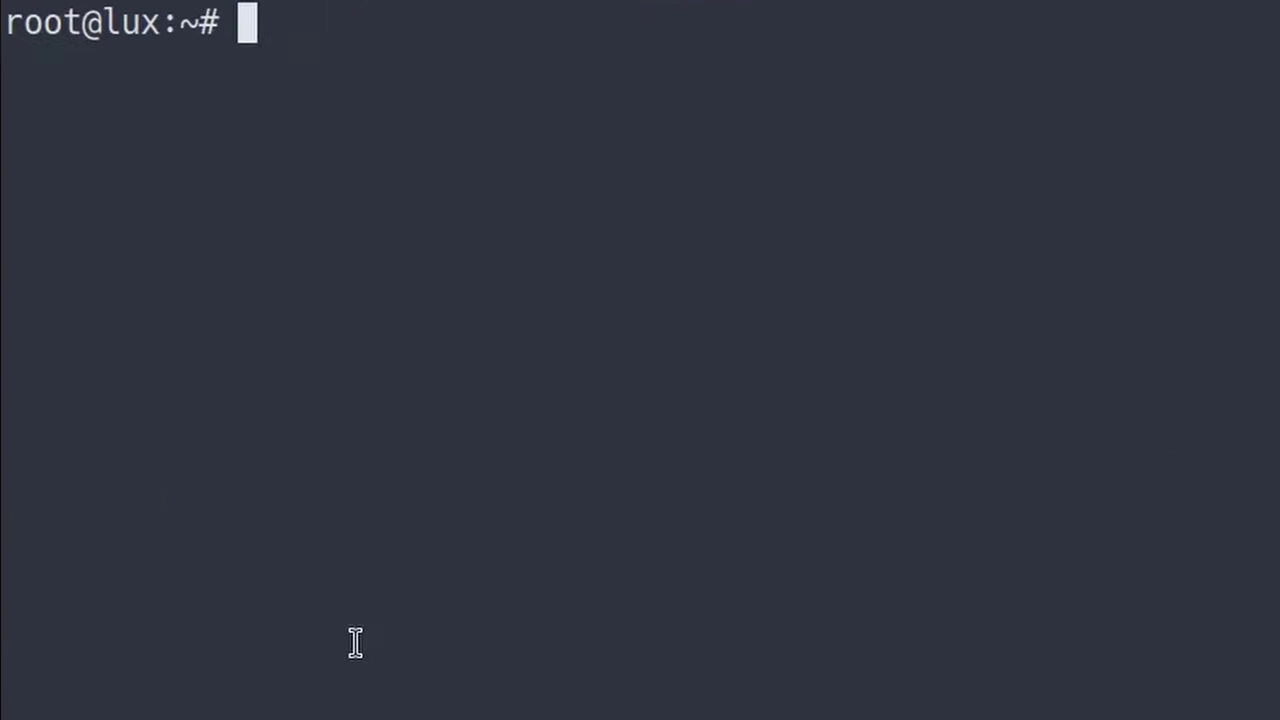
- Run systemctl restart mumble-server and clear the terminal
{"action": "type", "text": "syste"}
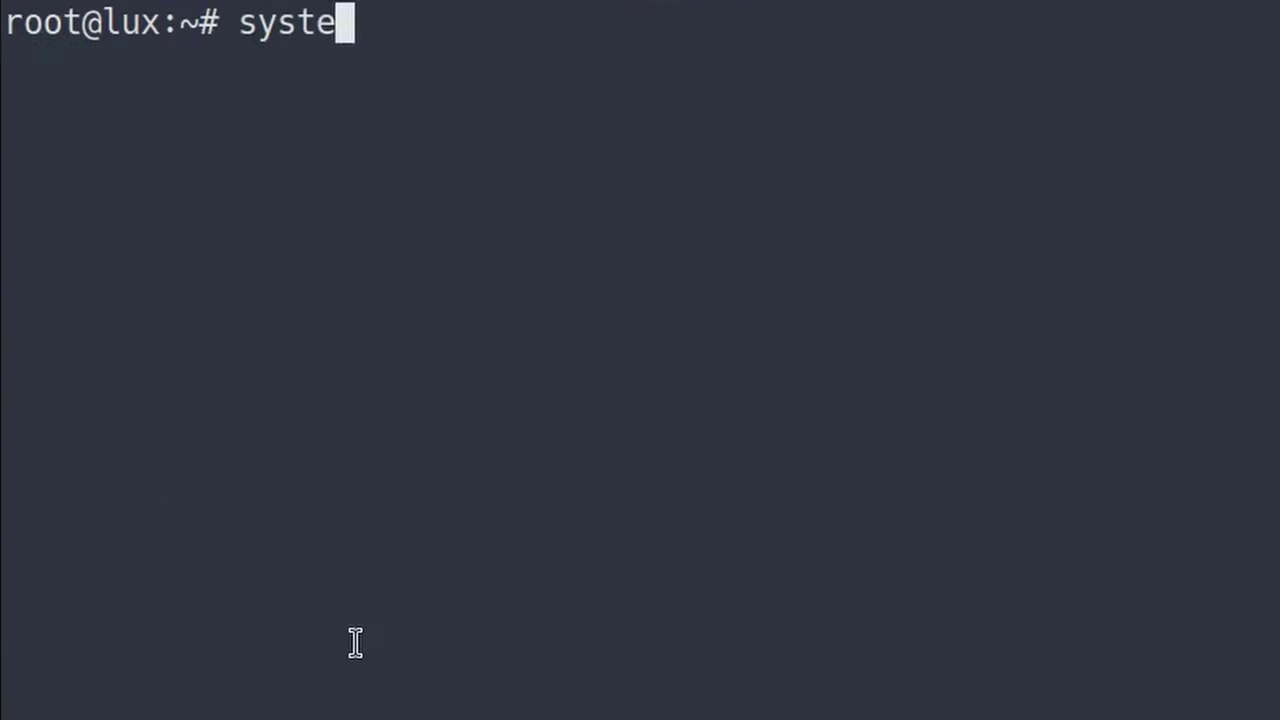
{"action": "type", "text": "mctl restart mumble-server"}
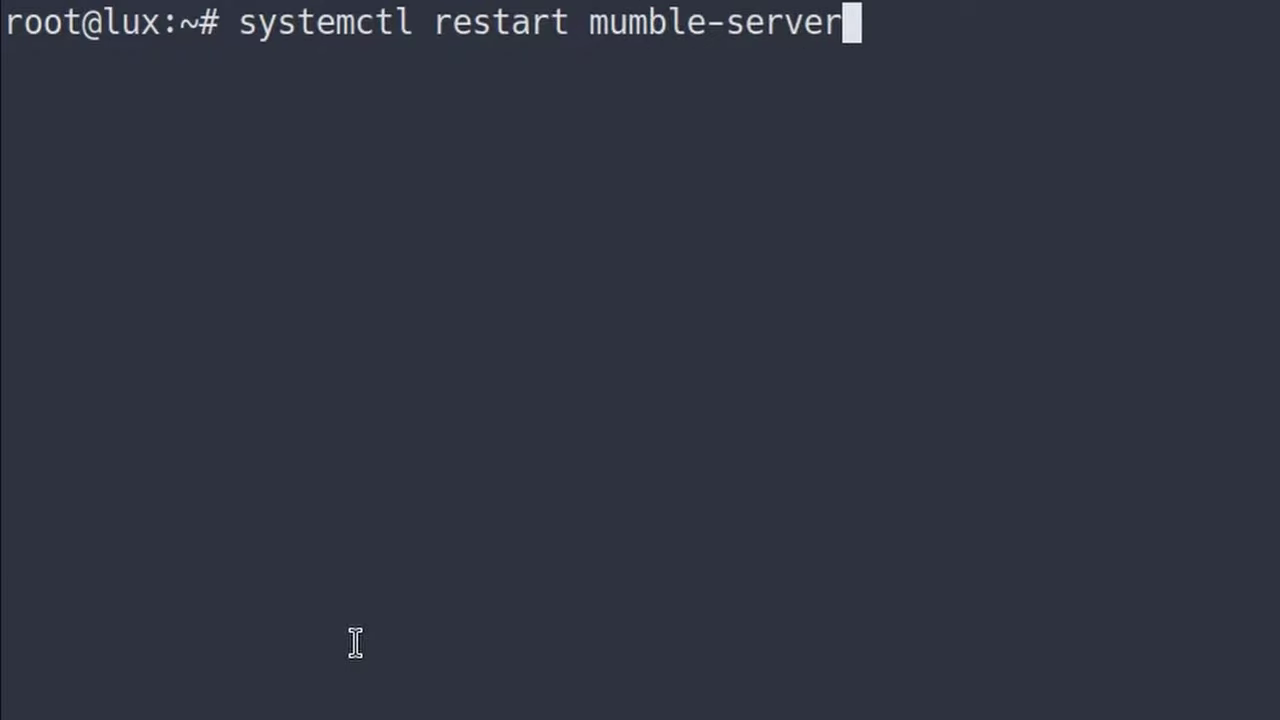
{"action": "key", "text": "Return"}
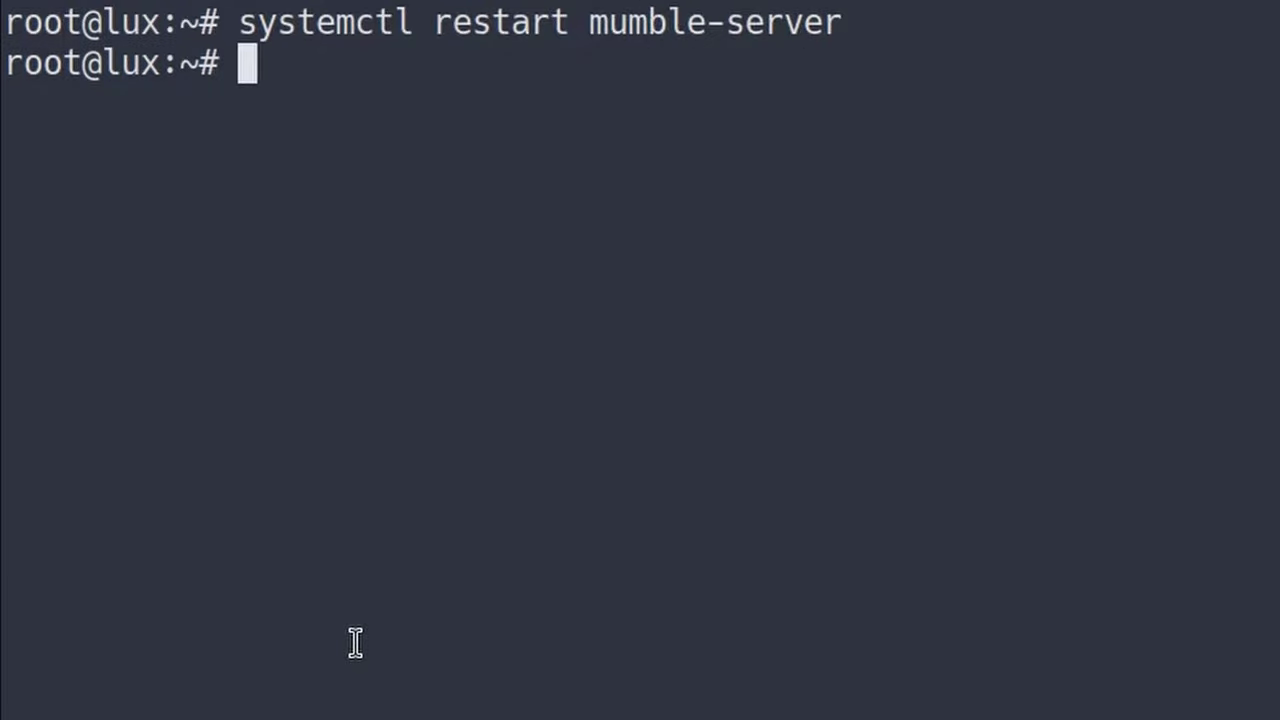
{"action": "key", "text": "ctrl+l"}
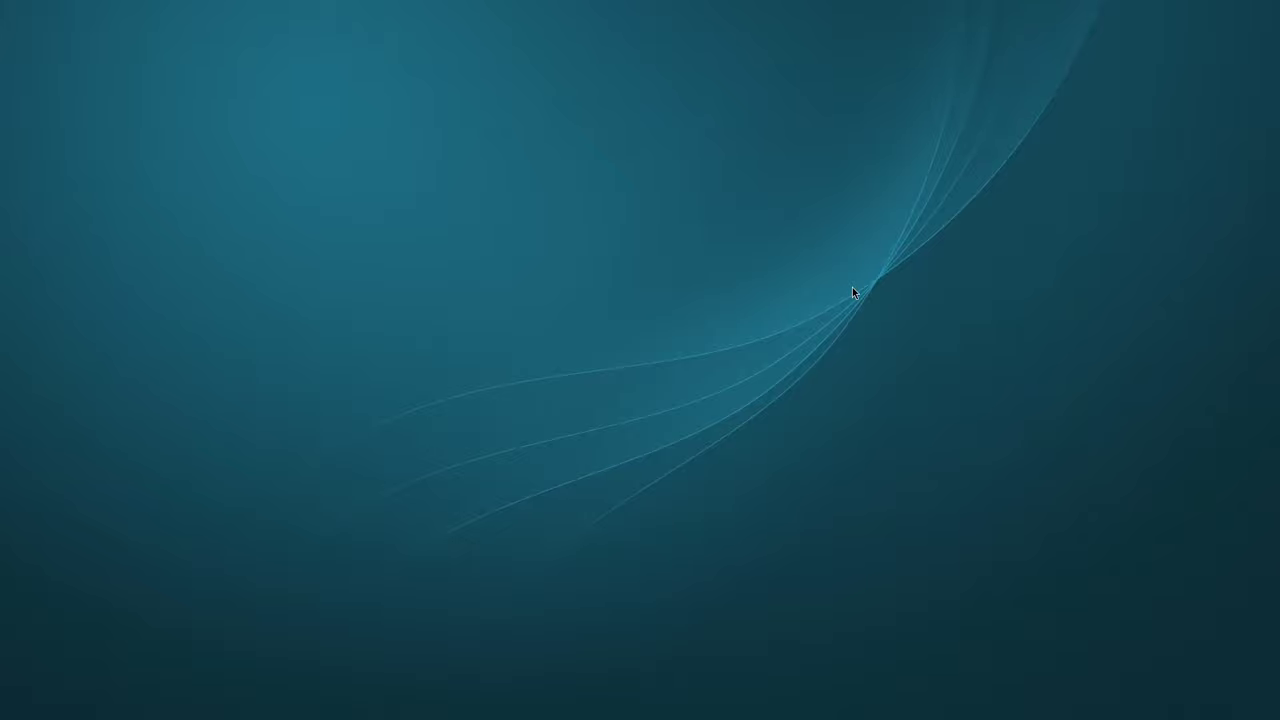
- Open a local terminal with enlarged text, abandon an 'apt install mumble' command, and clear the screen
{"action": "key", "text": "super+Return"}
{"action": "key", "text": "ctrl+plus"}
{"action": "key", "text": "ctrl+plus"}
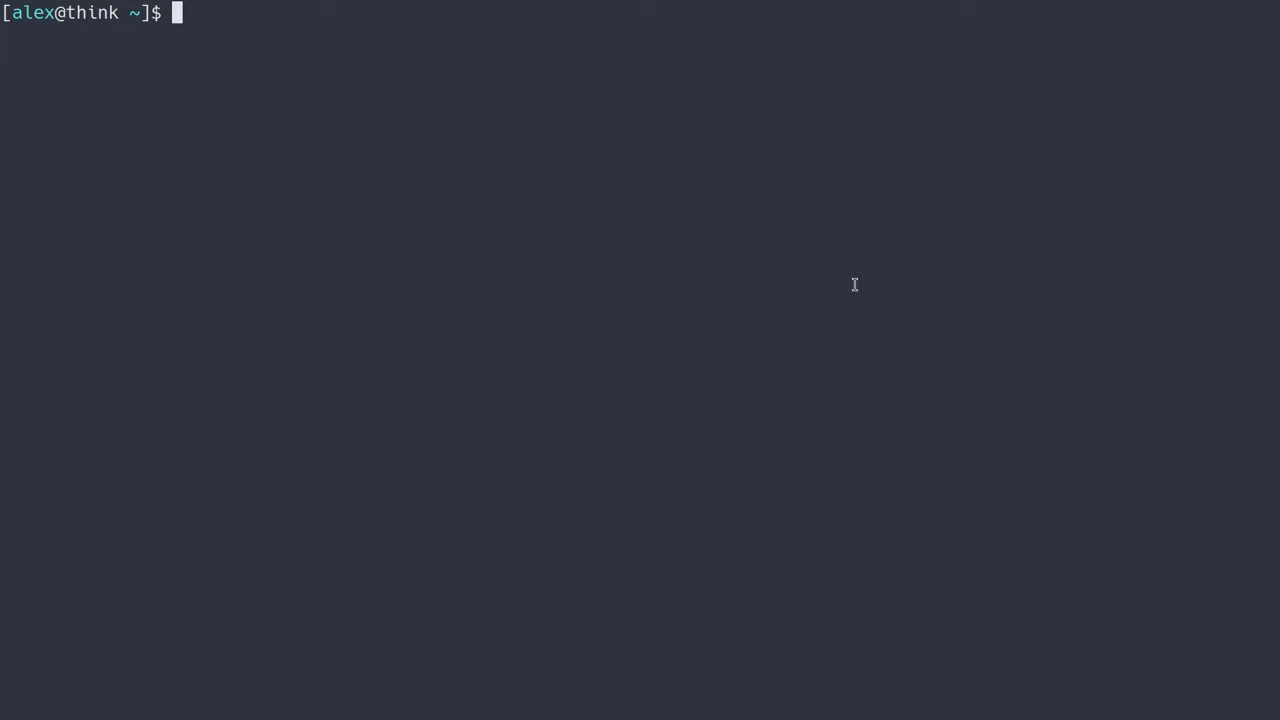
{"action": "type", "text": "apt install mumble"}
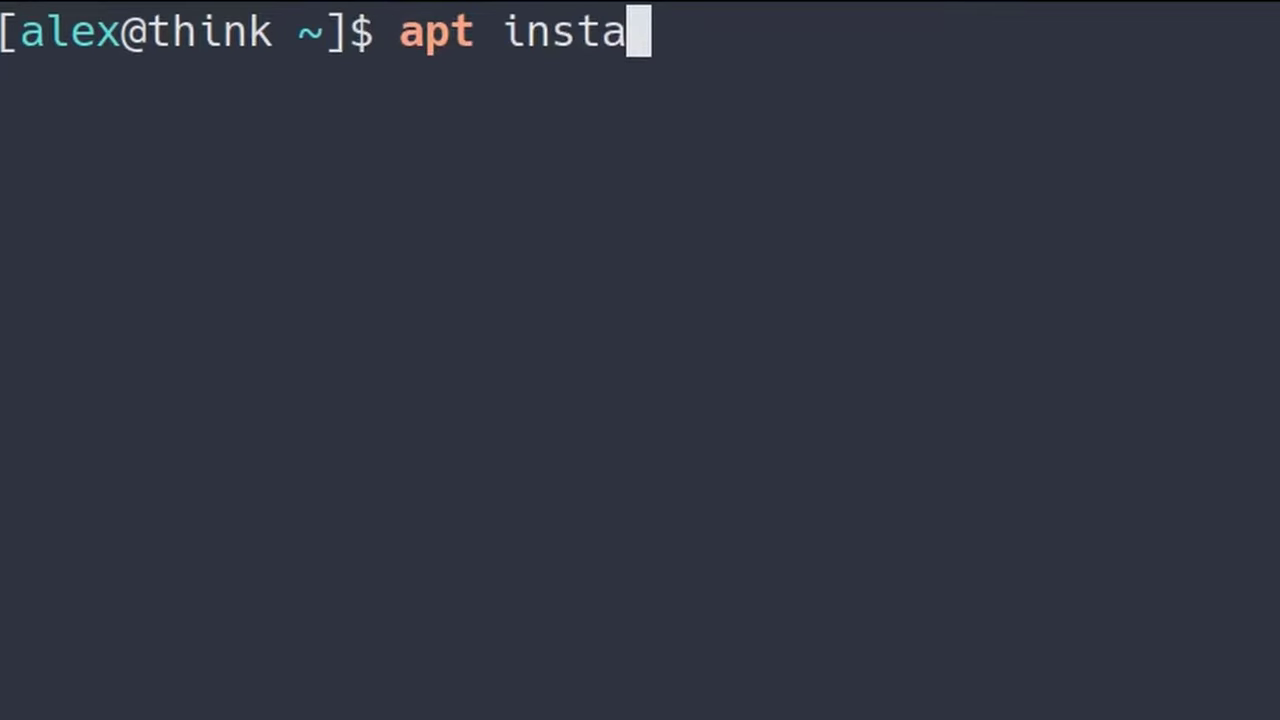
{"action": "key", "text": "ctrl+c"}
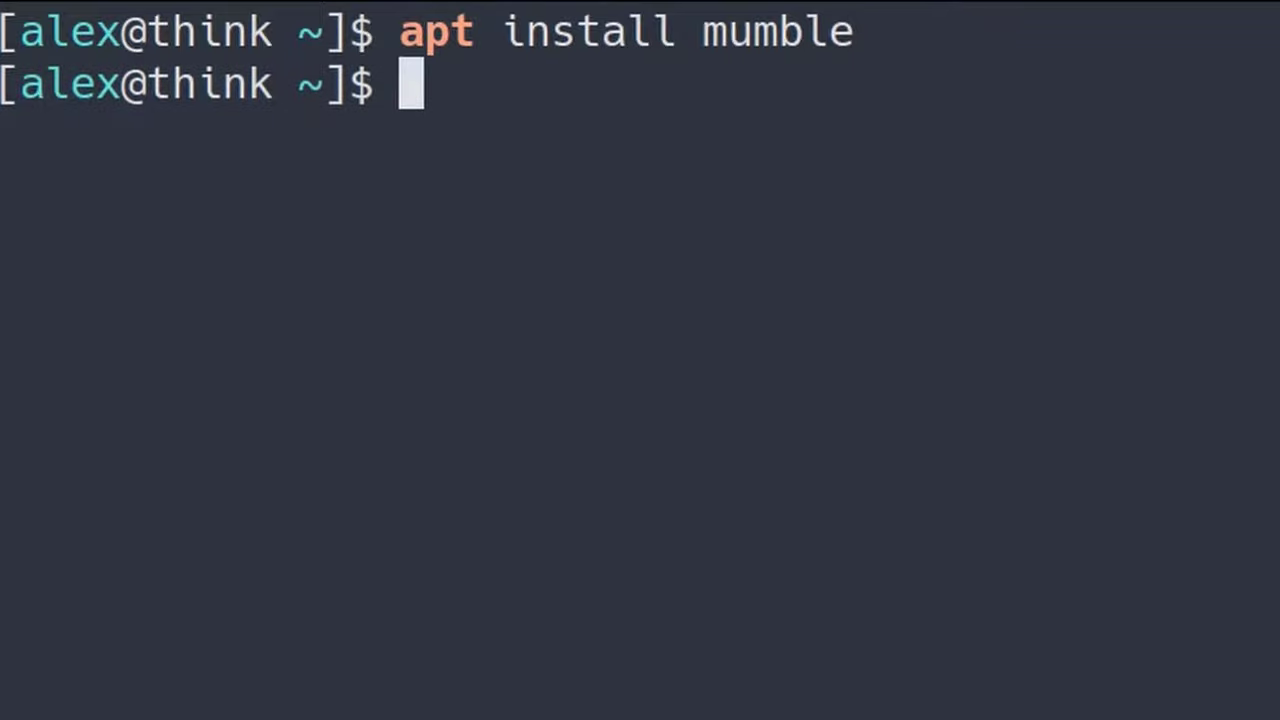
{"action": "key", "text": "ctrl+l"}
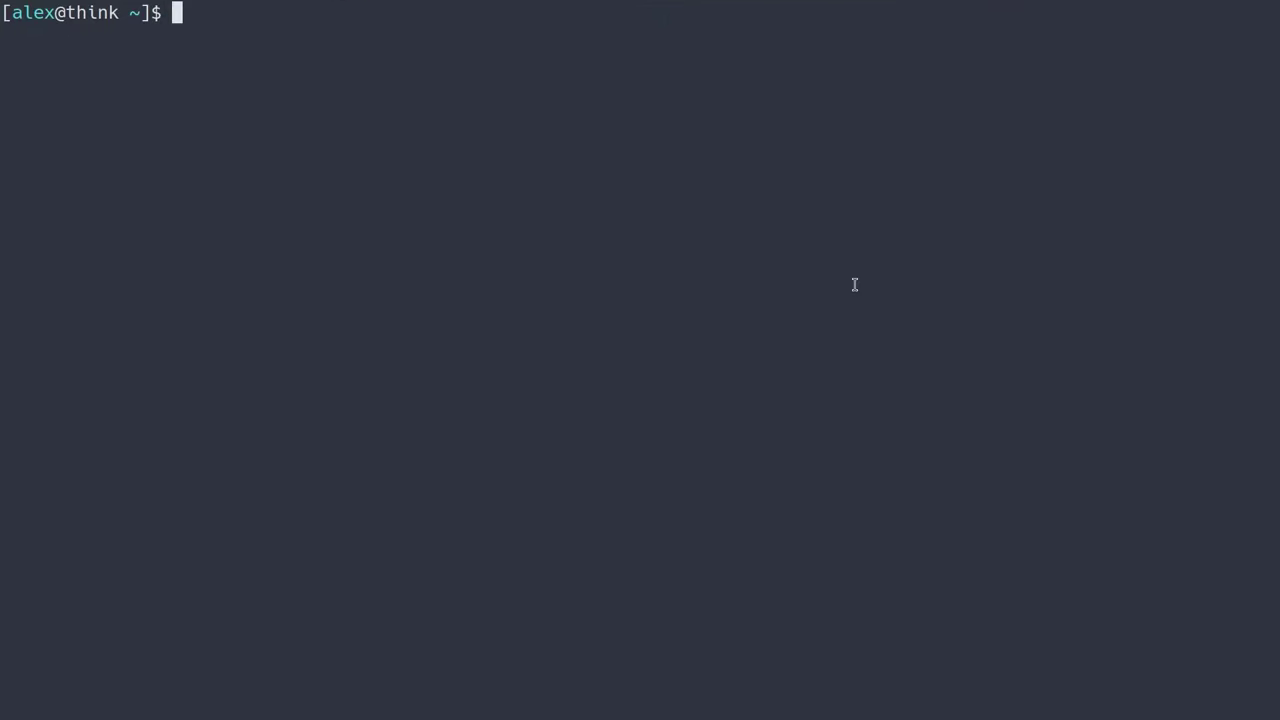
- Open a browser window at mumble.info and go to its Downloads page
{"action": "key", "text": "super+b"}
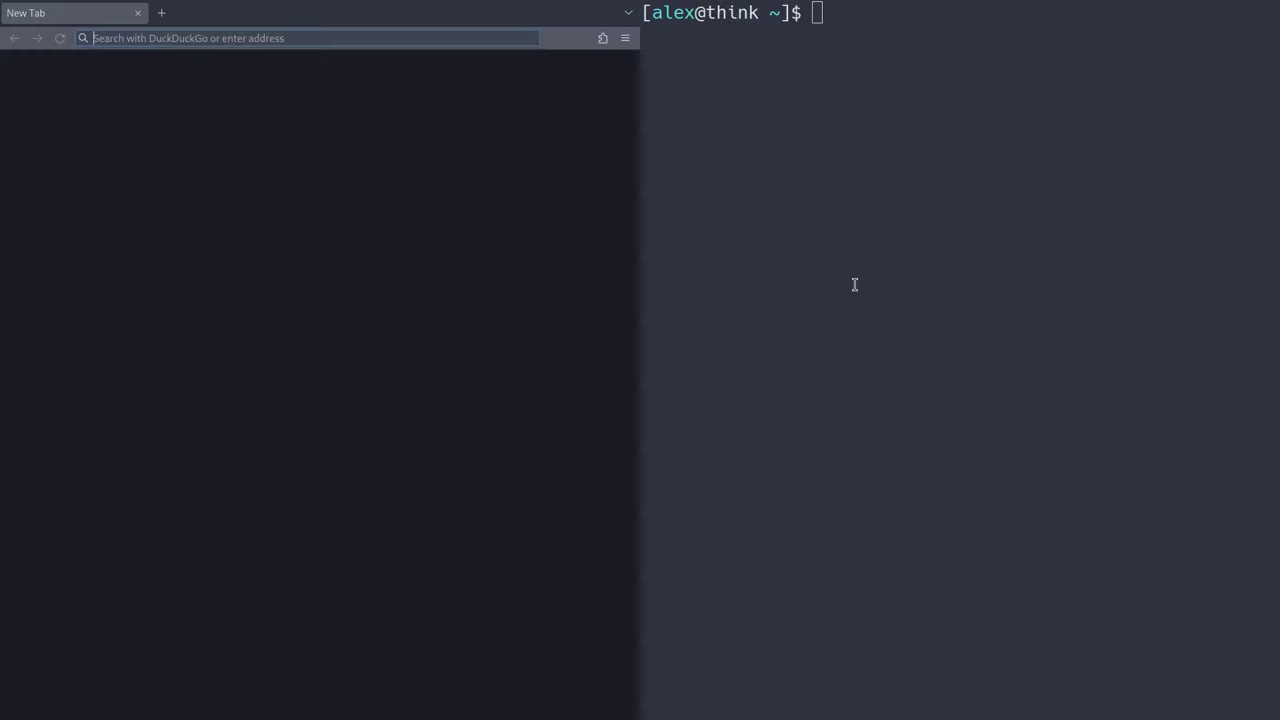
{"action": "type", "text": "mumble.info"}
{"action": "key", "text": "Return"}
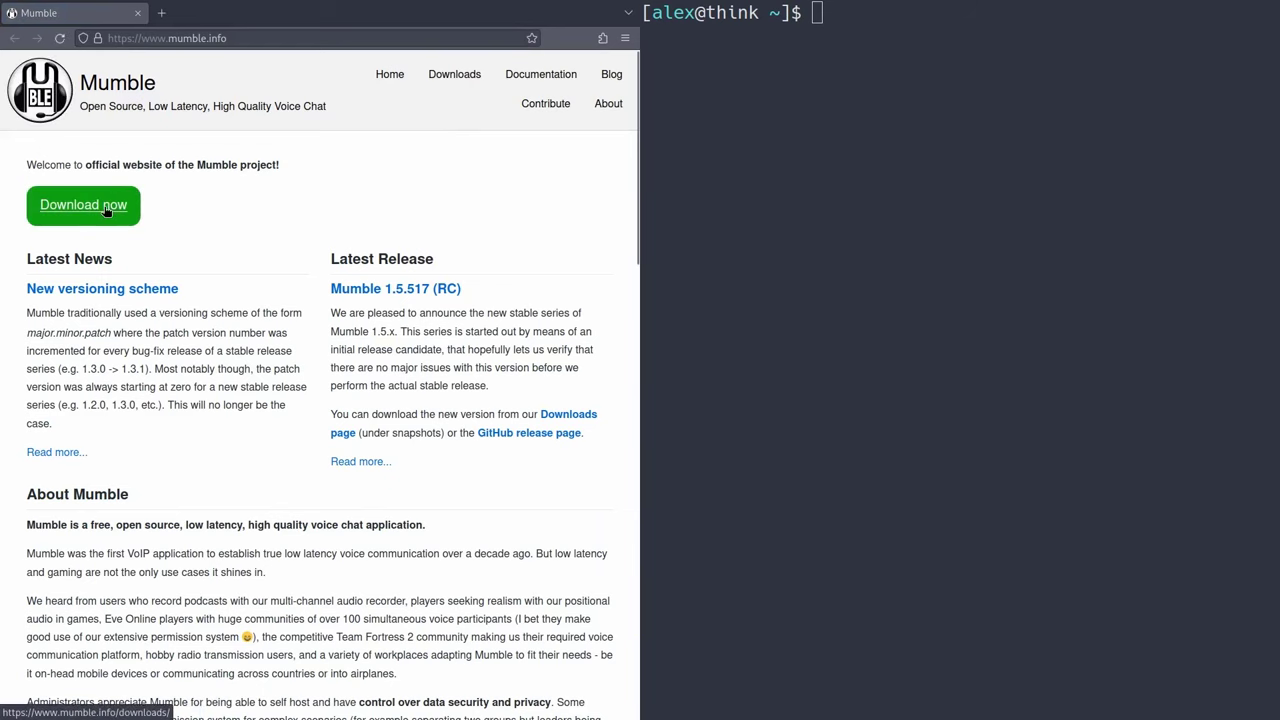
{"action": "left_click", "coordinate": [107, 206]}
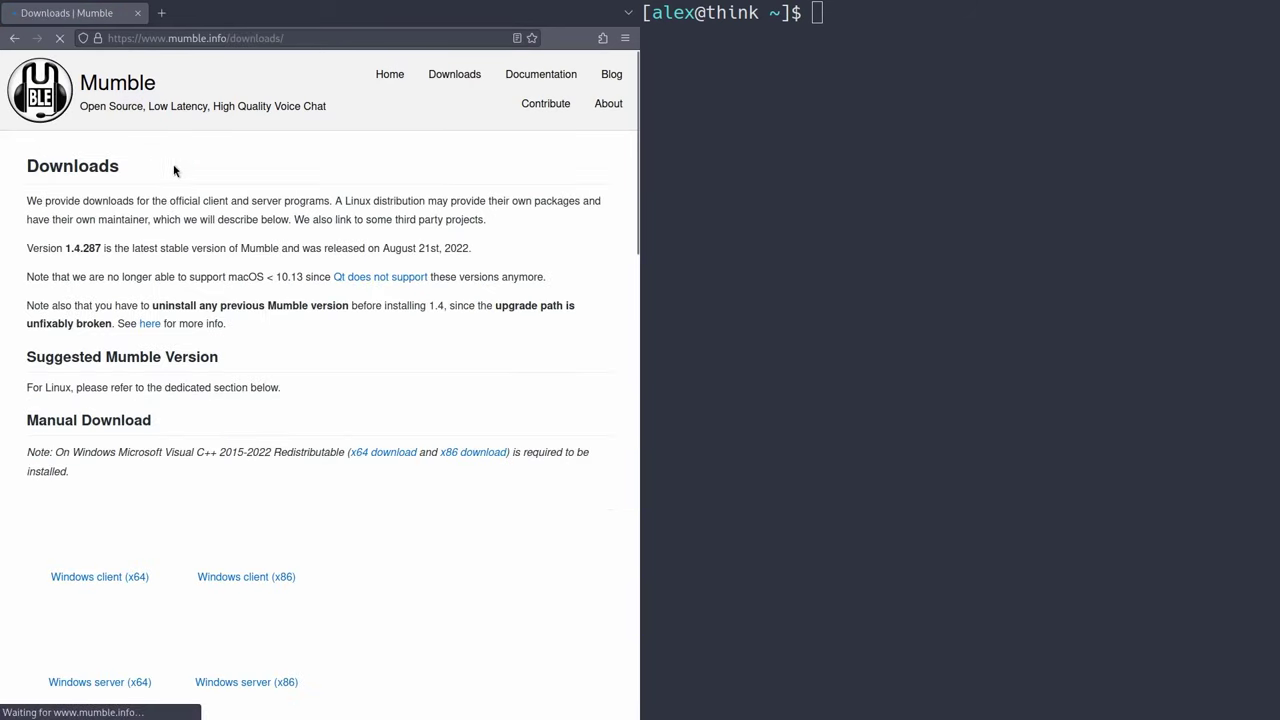
{"action": "scroll", "coordinate": [234, 297], "scroll_direction": "down", "scroll_amount": 3}
{"action": "scroll", "coordinate": [266, 119], "scroll_direction": "up", "scroll_amount": 3}
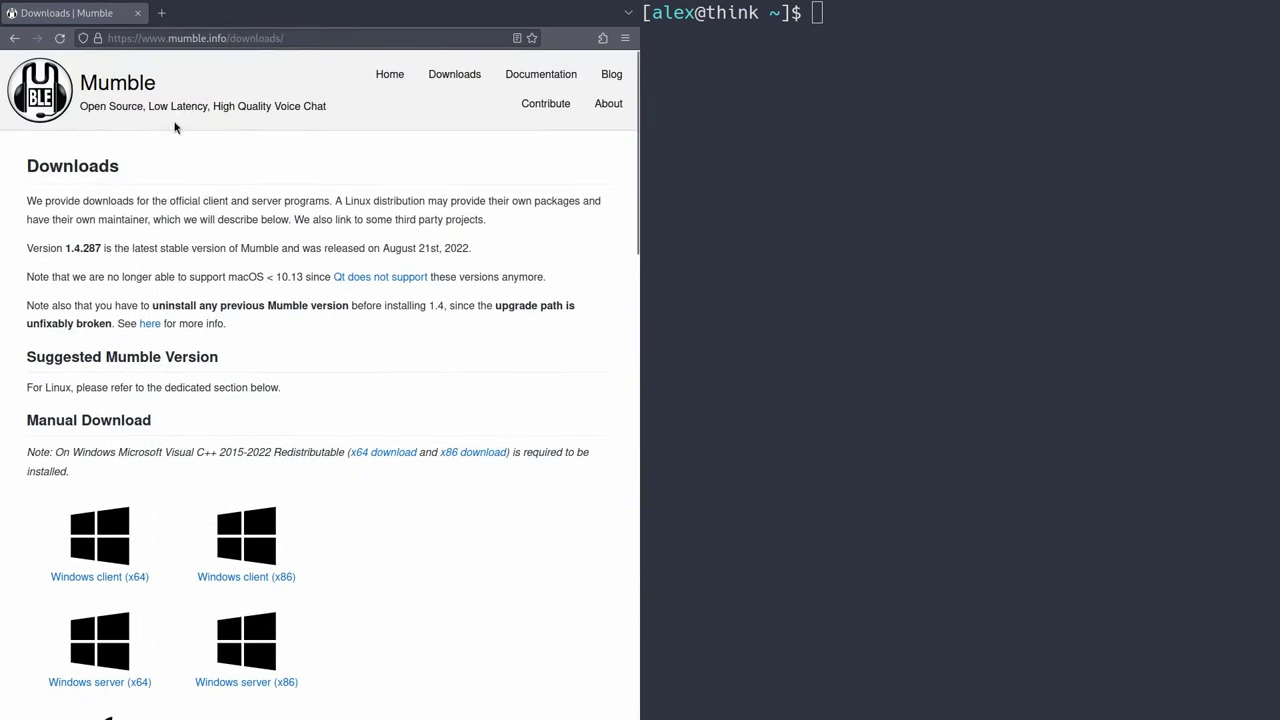
- Close the browser, install mumble with 'sudo pacman -S mumble --noconfirm', then bring up the launcher
{"action": "key", "text": "ctrl+w"}
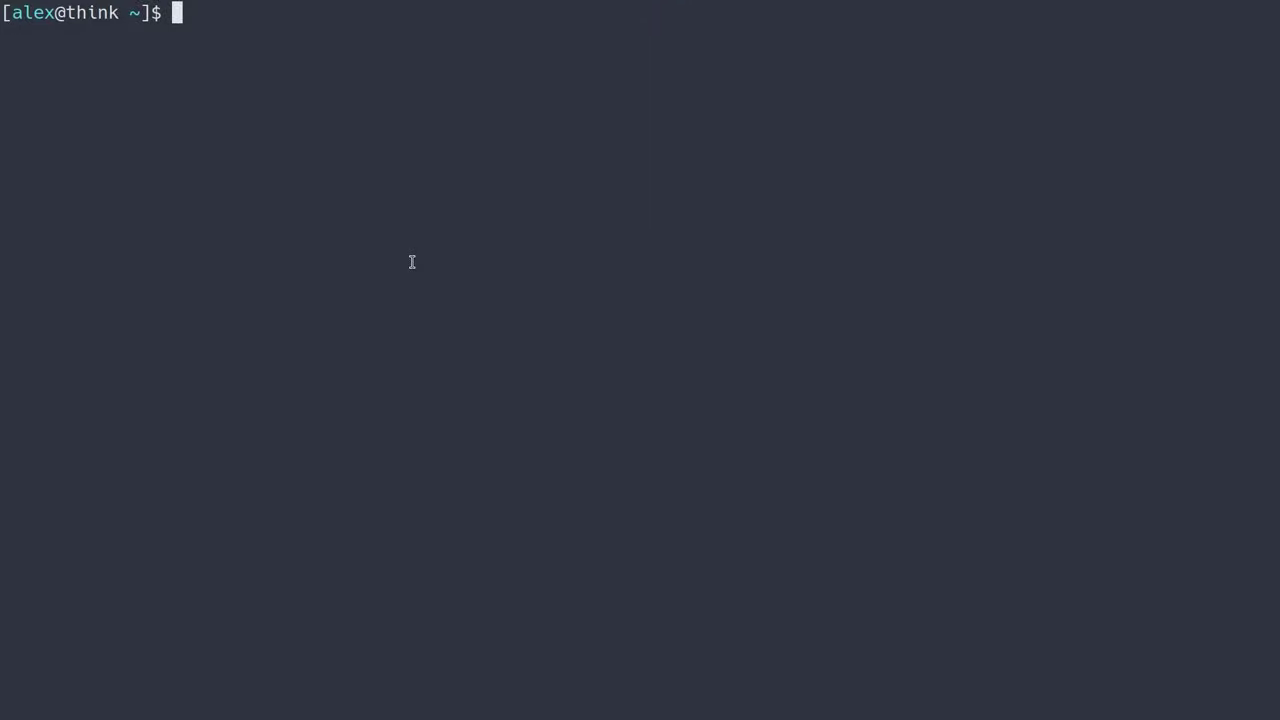
{"action": "type", "text": "sudo pacman -S mumbl"}
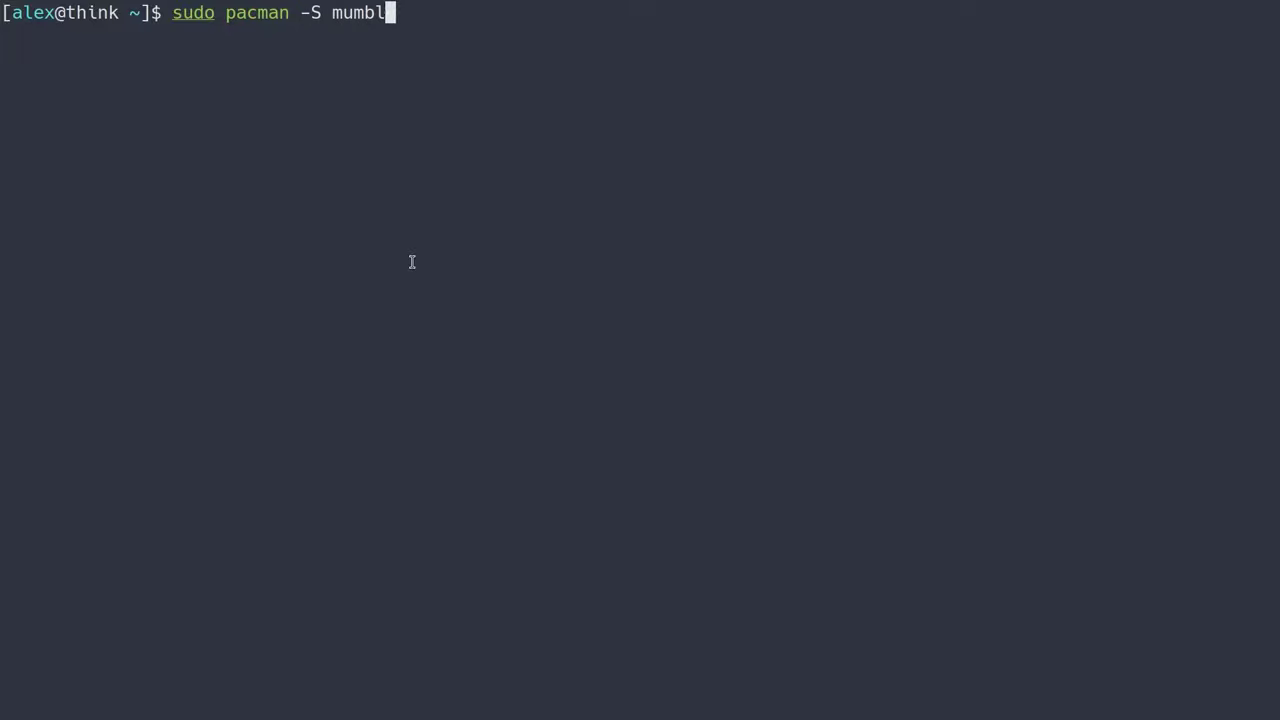
{"action": "type", "text": "e --noconfirm"}
{"action": "key", "text": "Return"}
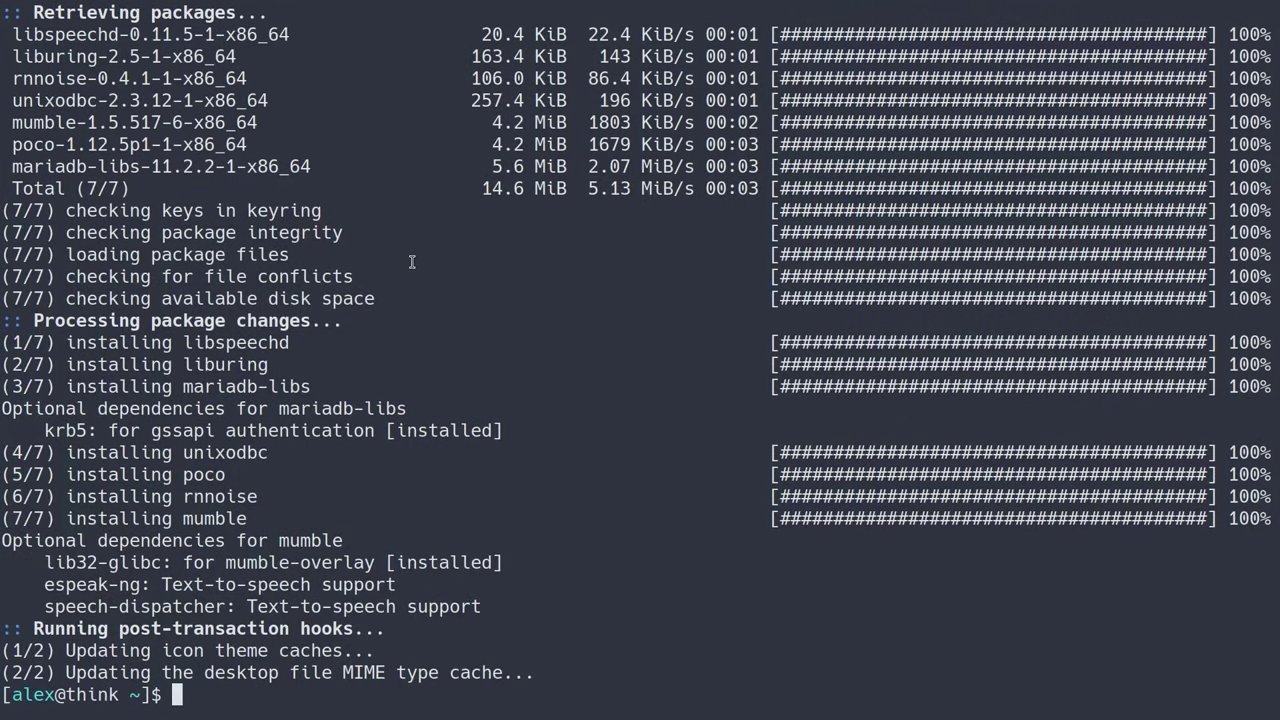
{"action": "key", "text": "super+2"}
{"action": "key", "text": "super+d"}
- Launch Mumble and advance the centred Audio Wizard past device selection to volume tuning
{"action": "type", "text": "mumble"}
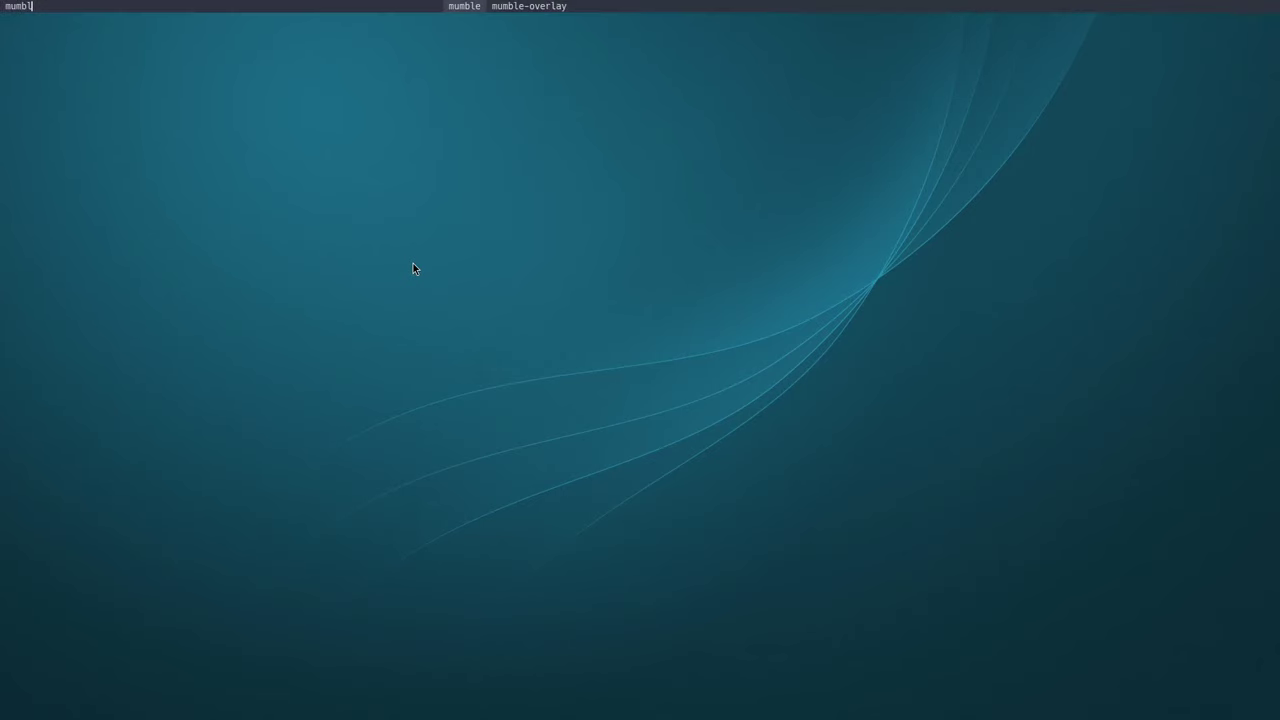
{"action": "key", "text": "Return"}
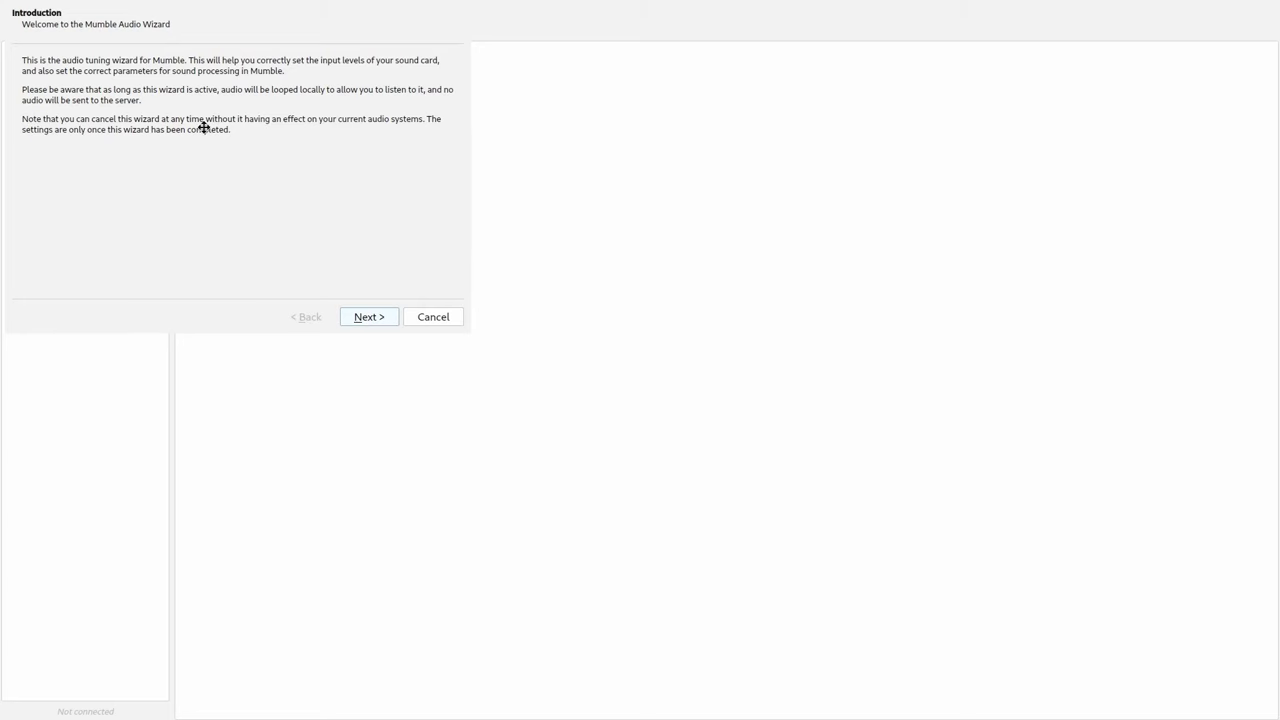
{"action": "left_click_drag", "start_coordinate": [203, 128], "coordinate": [529, 295]}
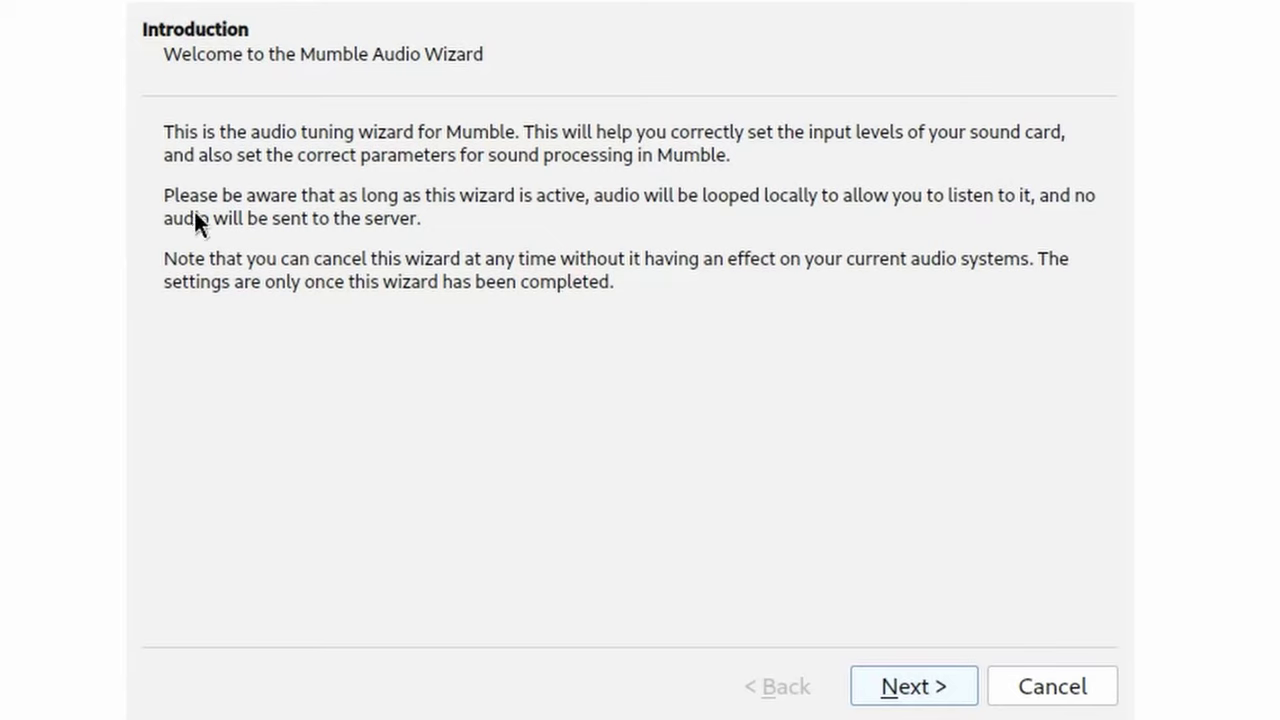
{"action": "left_click", "coordinate": [912, 686]}
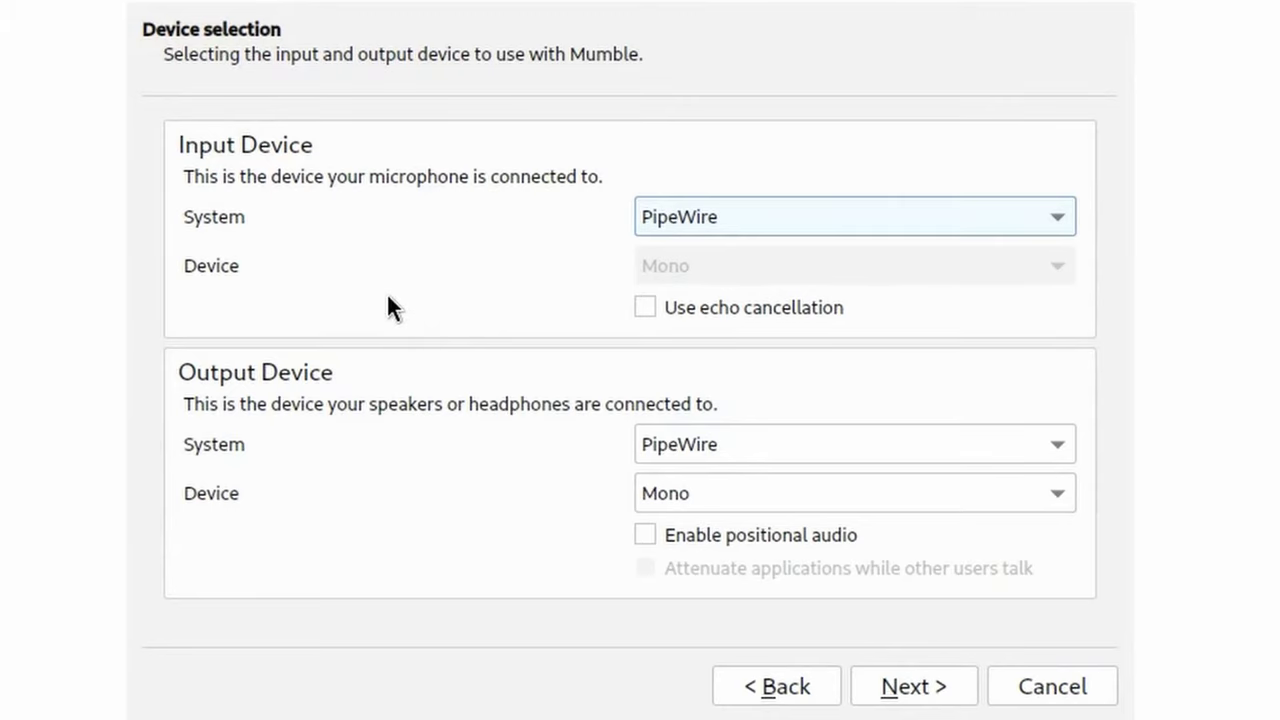
{"action": "left_click", "coordinate": [940, 688]}
- Adjust the microphone volume, lower the voice detection threshold, and turn off anonymous statistics
{"action": "mouse_move", "coordinate": [257, 376]}
{"action": "left_mouse_down"}
{"action": "mouse_move", "coordinate": [300, 376]}
{"action": "mouse_move", "coordinate": [255, 377]}
{"action": "left_mouse_up"}
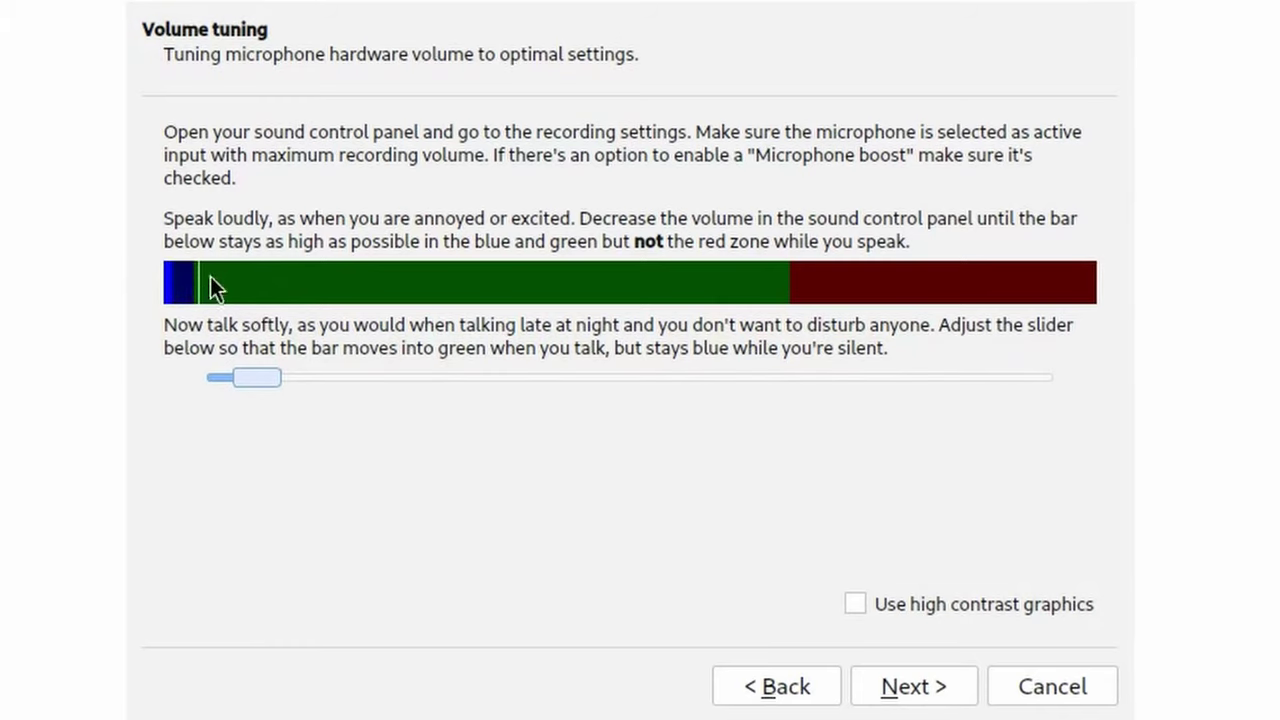
{"action": "left_click", "coordinate": [914, 686]}
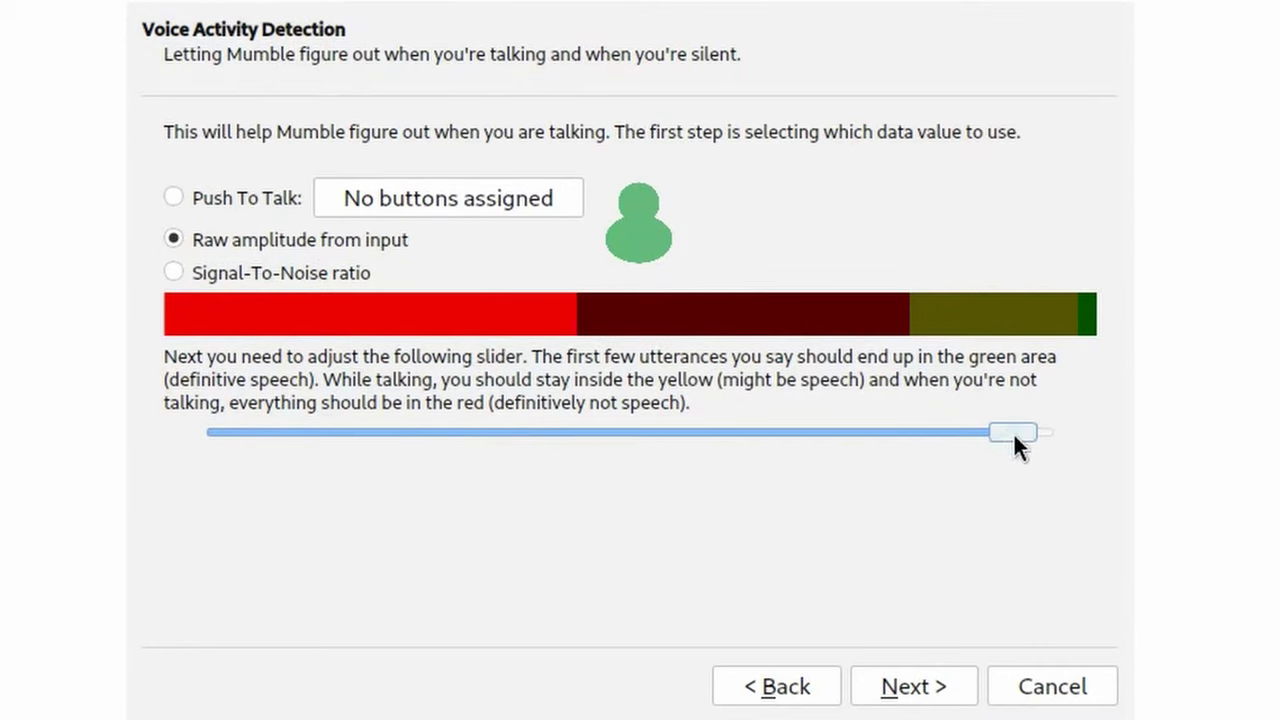
{"action": "left_click_drag", "start_coordinate": [1013, 432], "coordinate": [597, 466]}
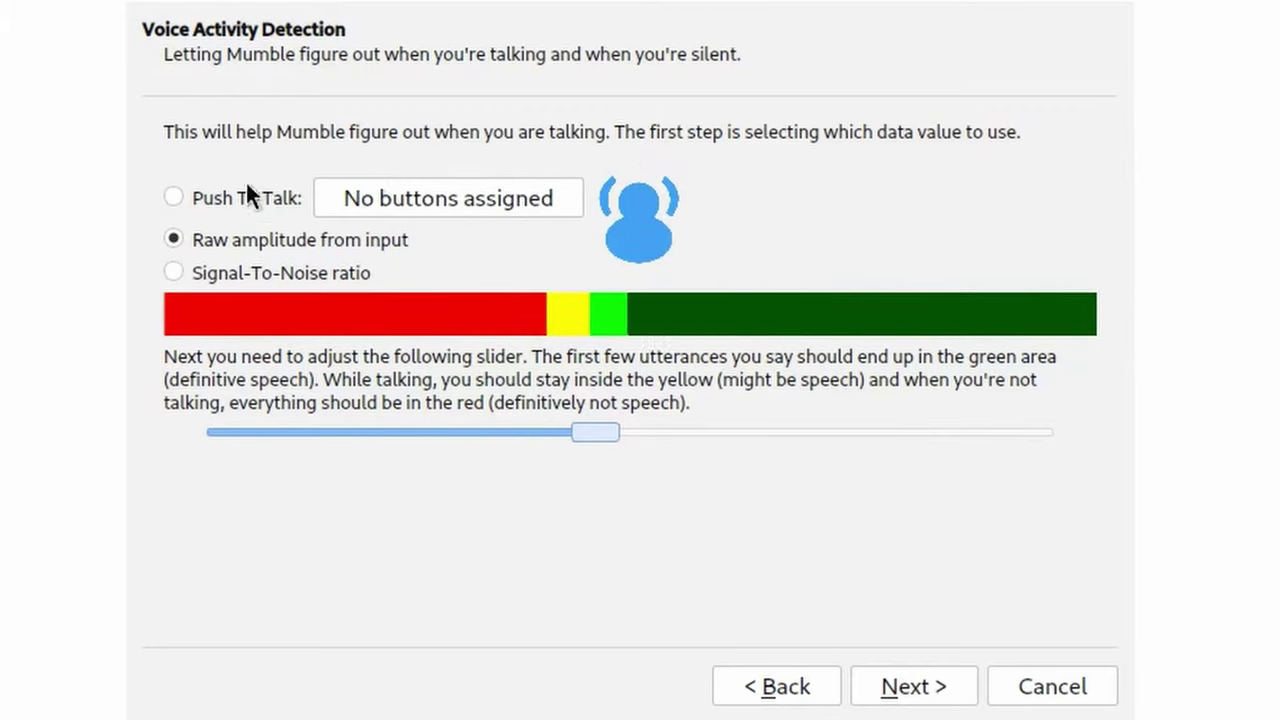
{"action": "key", "text": "Return"}
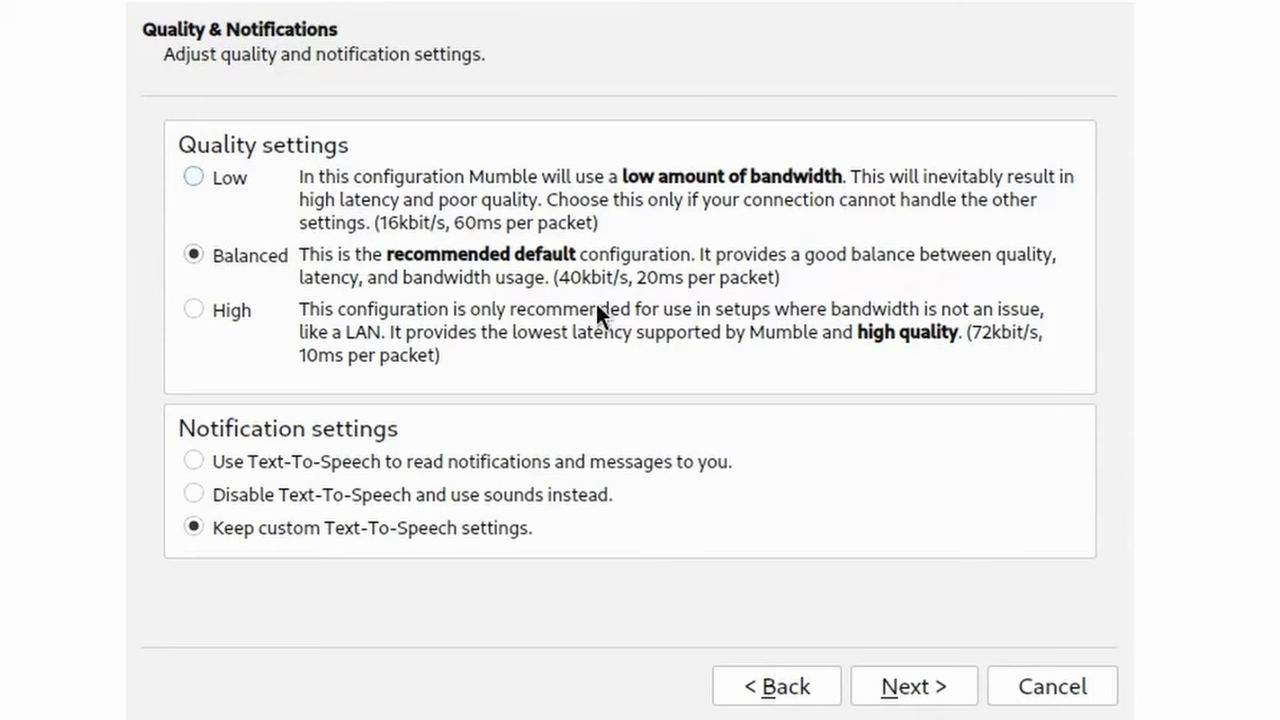
{"action": "left_click", "coordinate": [933, 688]}
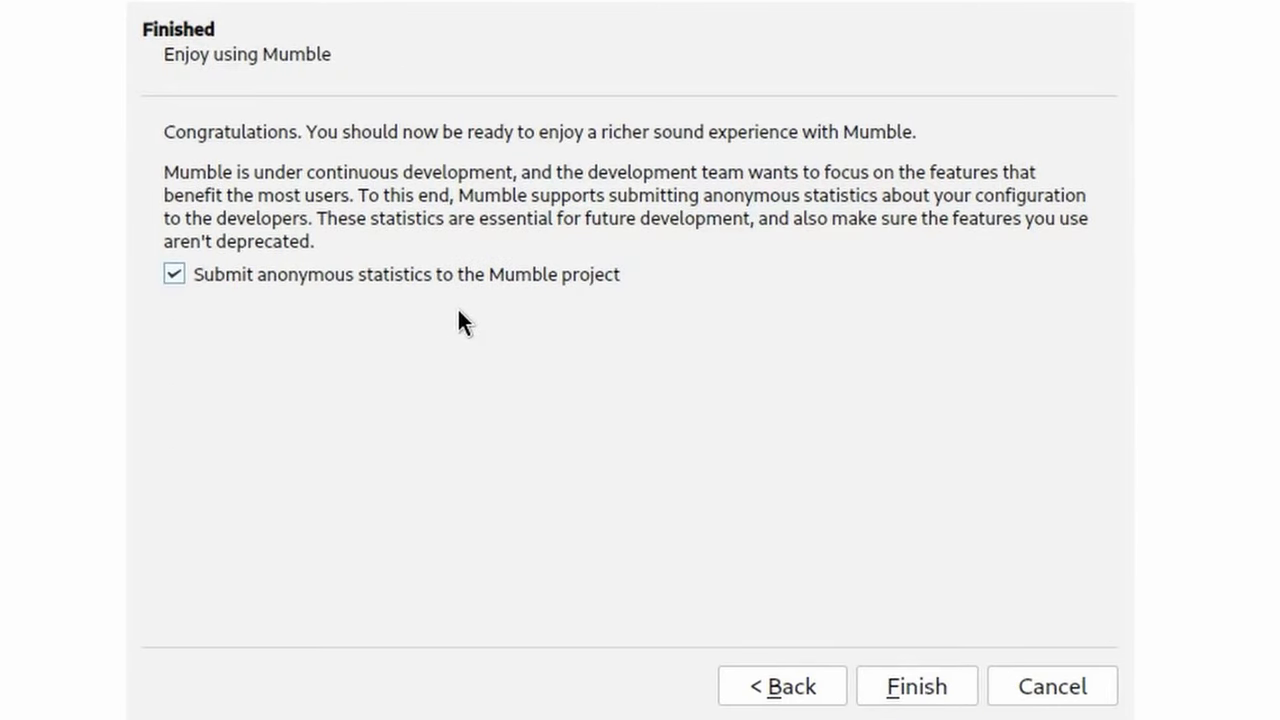
{"action": "left_click", "coordinate": [246, 273]}
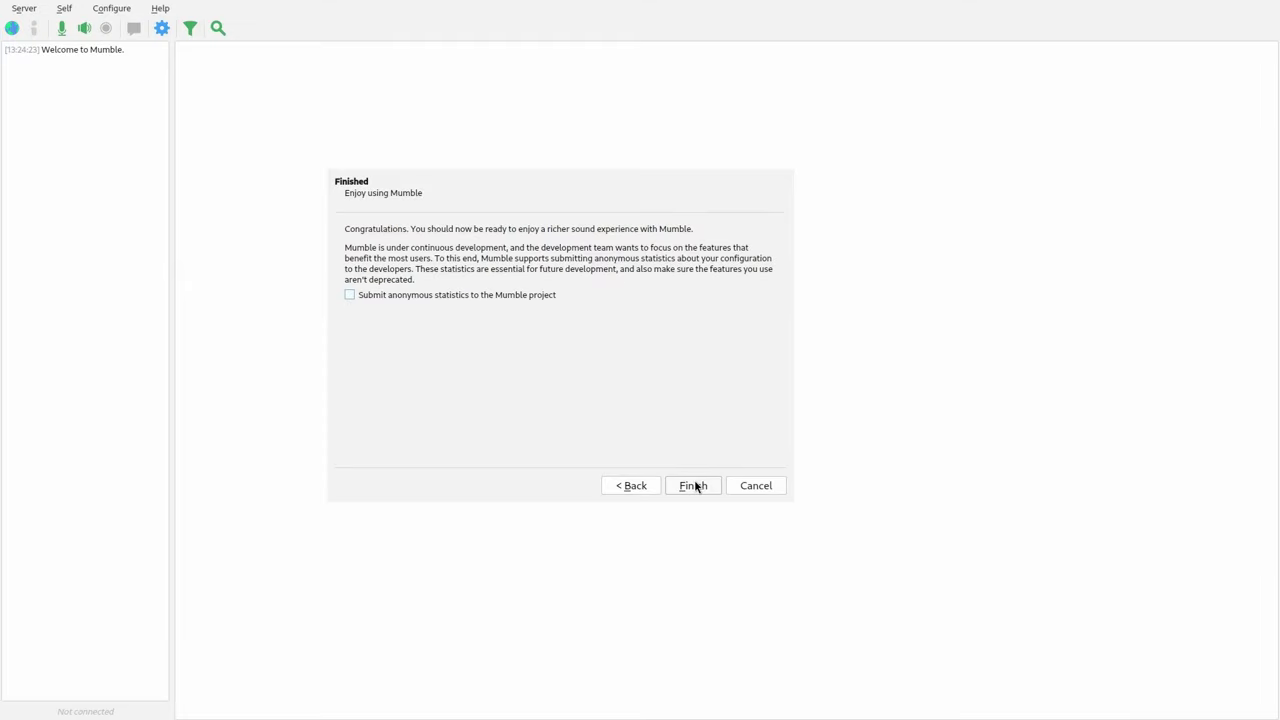
- Finish the audio wizard and complete the certificate wizard using Automatic certificate creation
{"action": "left_click", "coordinate": [695, 486]}
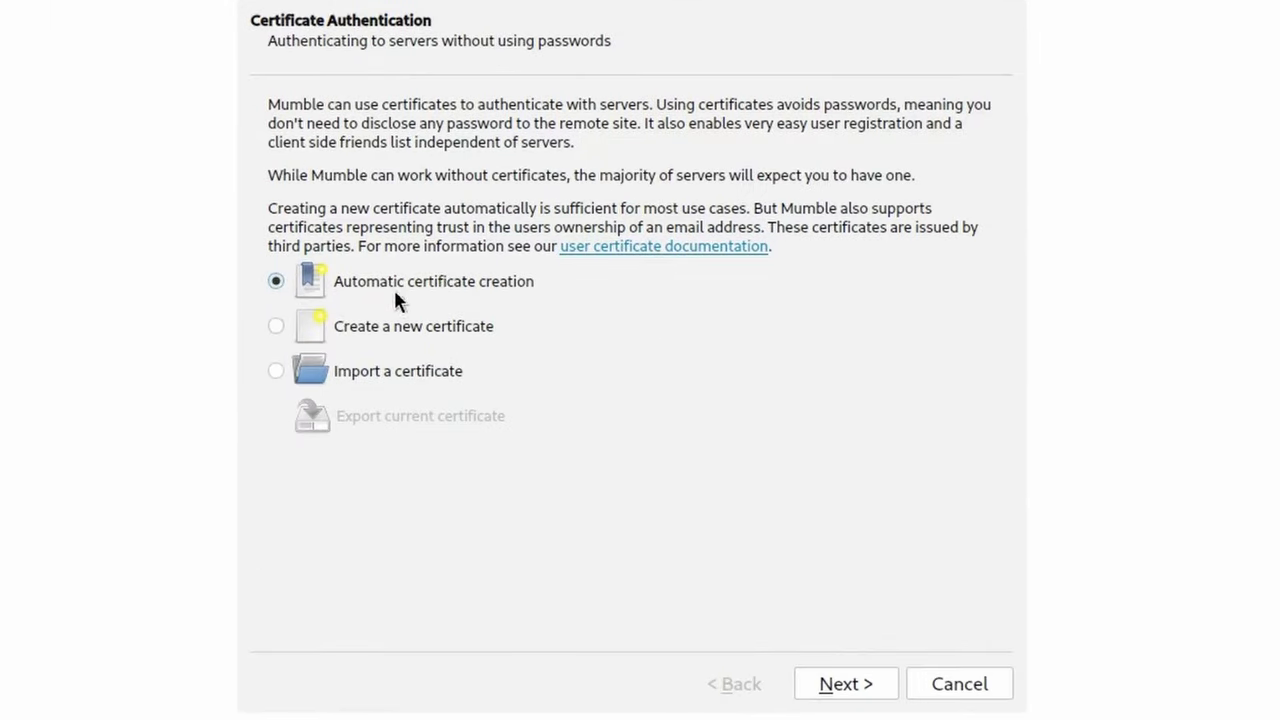
{"action": "left_click", "coordinate": [418, 373]}
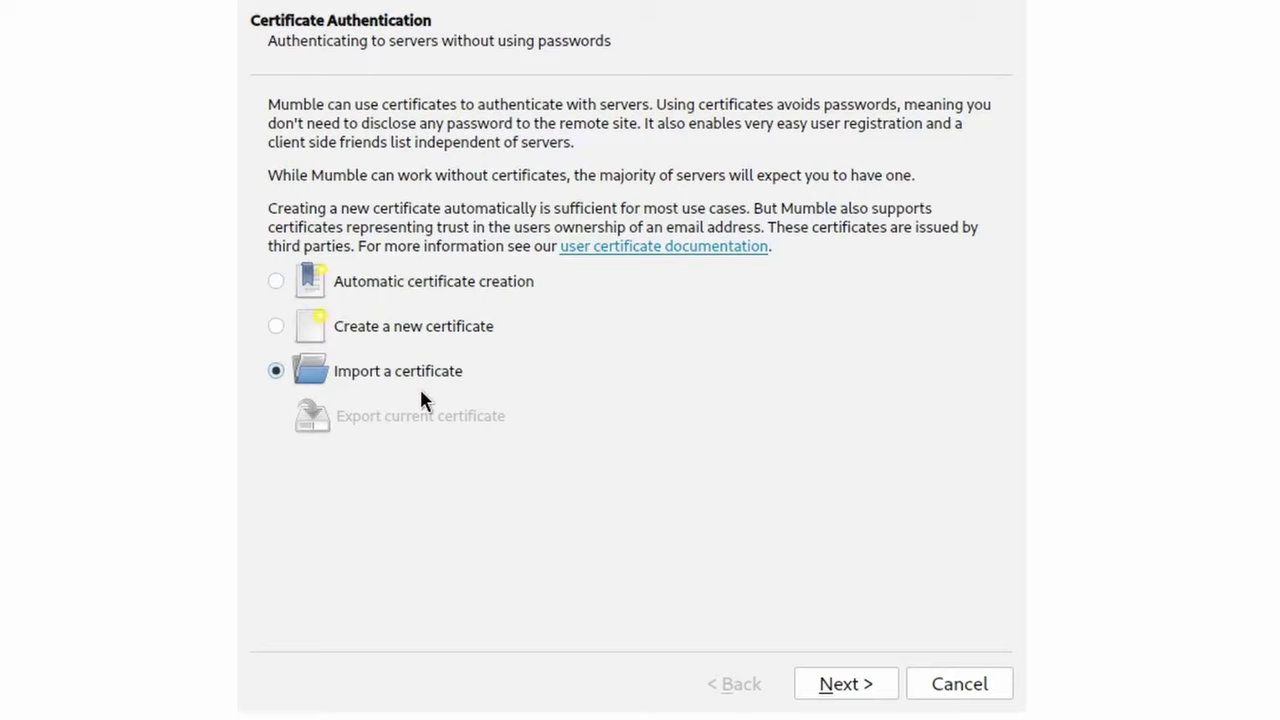
{"action": "left_click", "coordinate": [436, 283]}
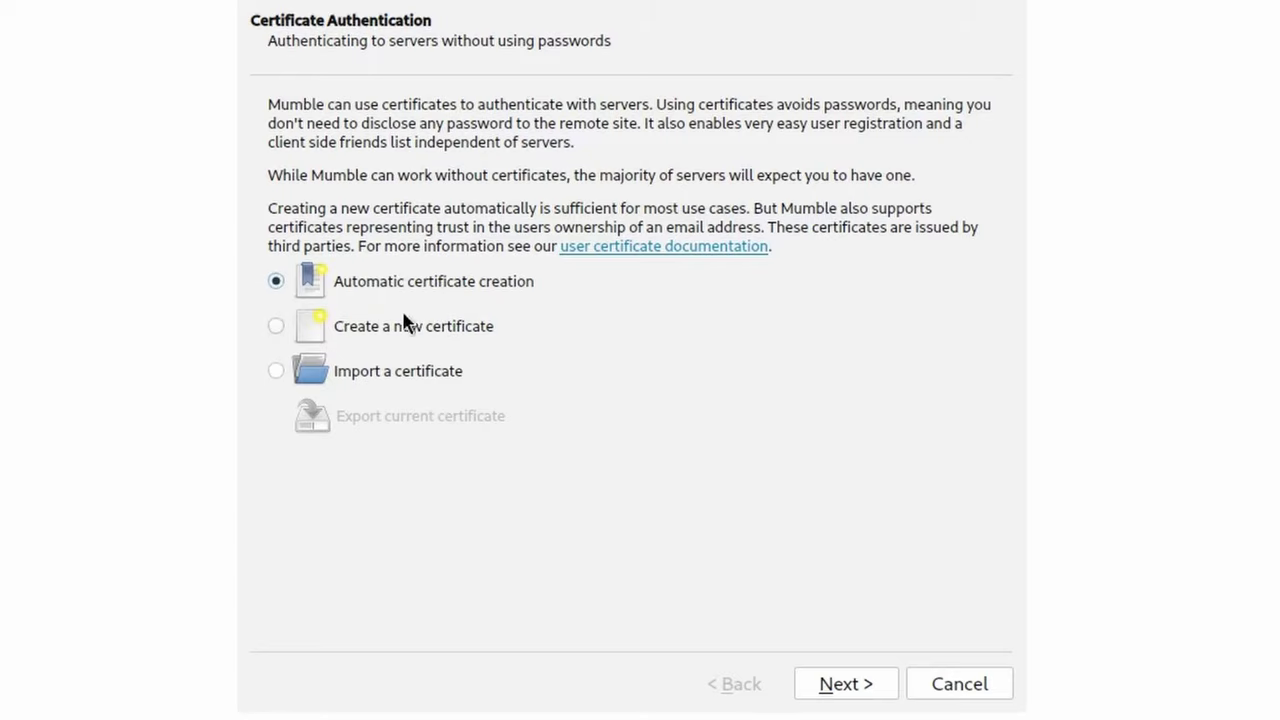
{"action": "left_click", "coordinate": [864, 688]}
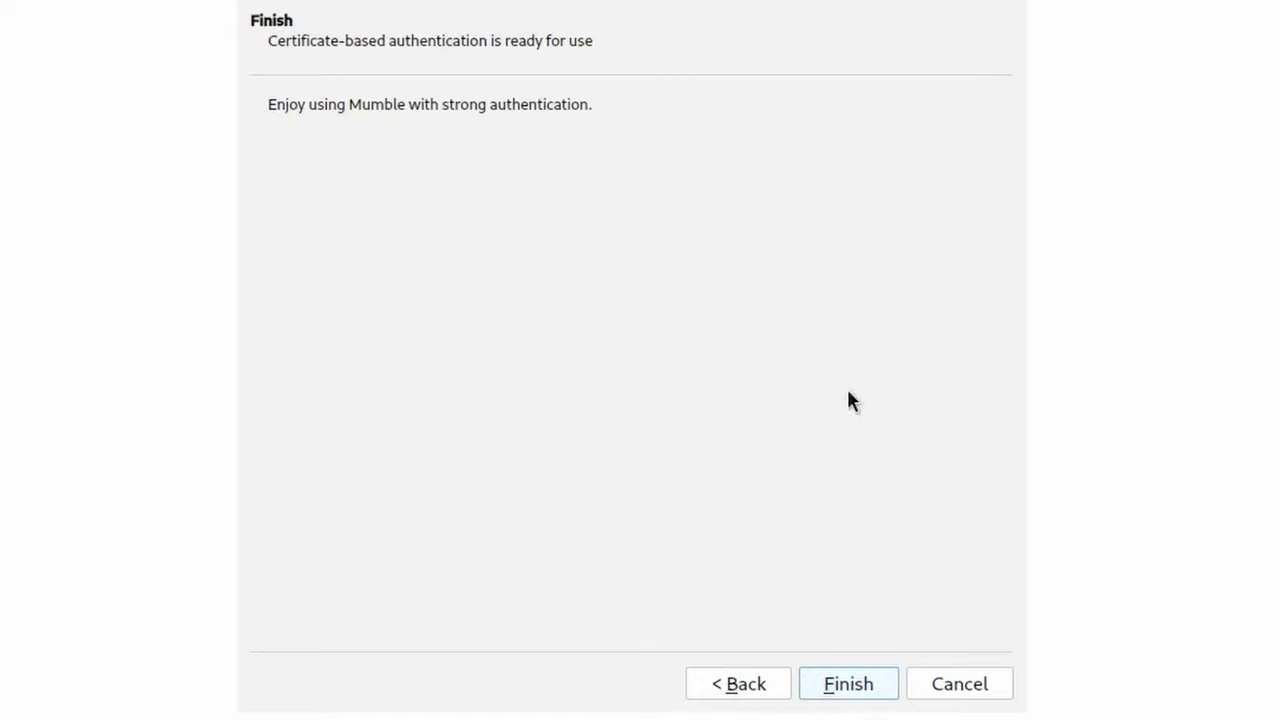
{"action": "left_click", "coordinate": [866, 696]}
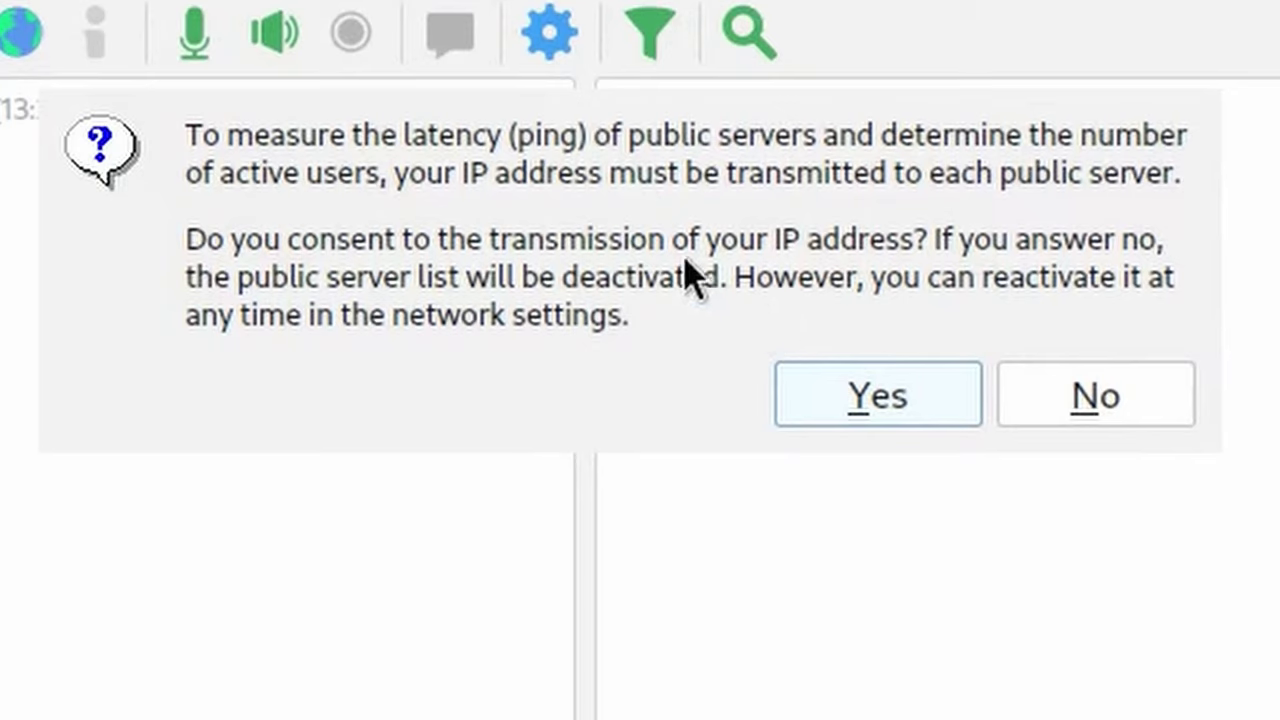
- Consent to sending the IP address and browse the Public Internet server list
{"action": "left_click", "coordinate": [932, 404]}
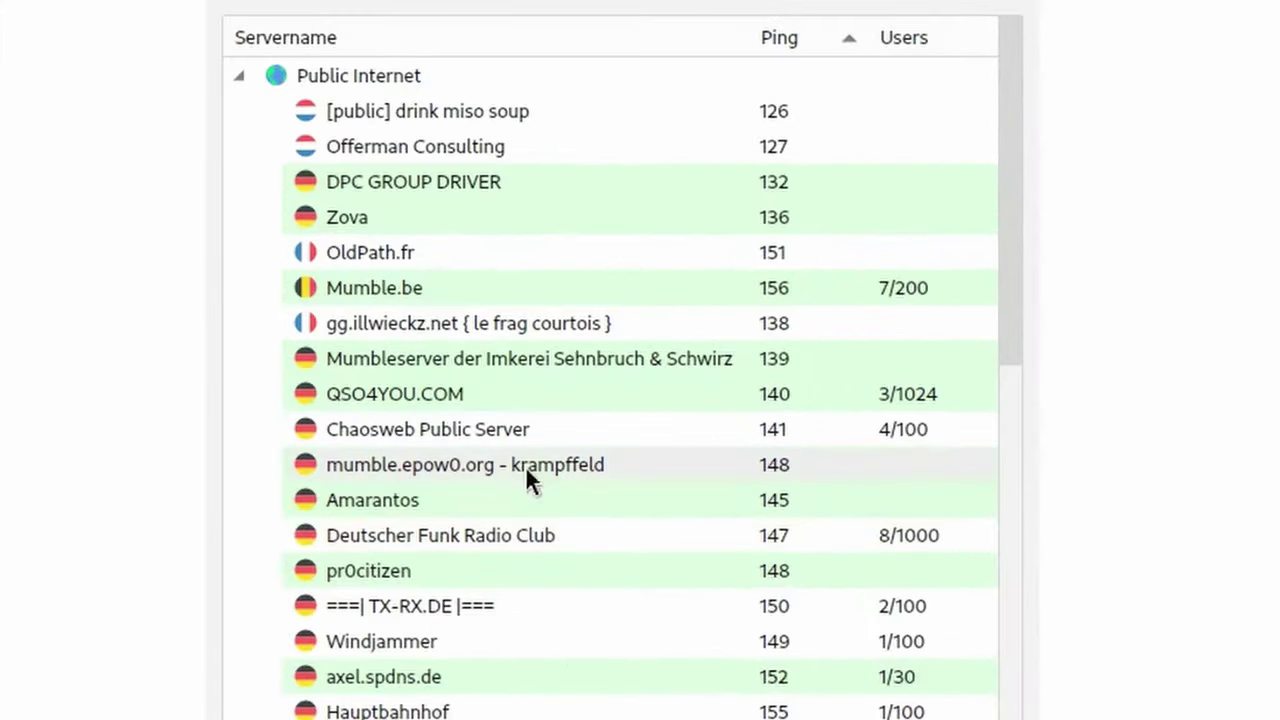
{"action": "scroll", "coordinate": [352, 449], "scroll_direction": "down", "scroll_amount": 5}
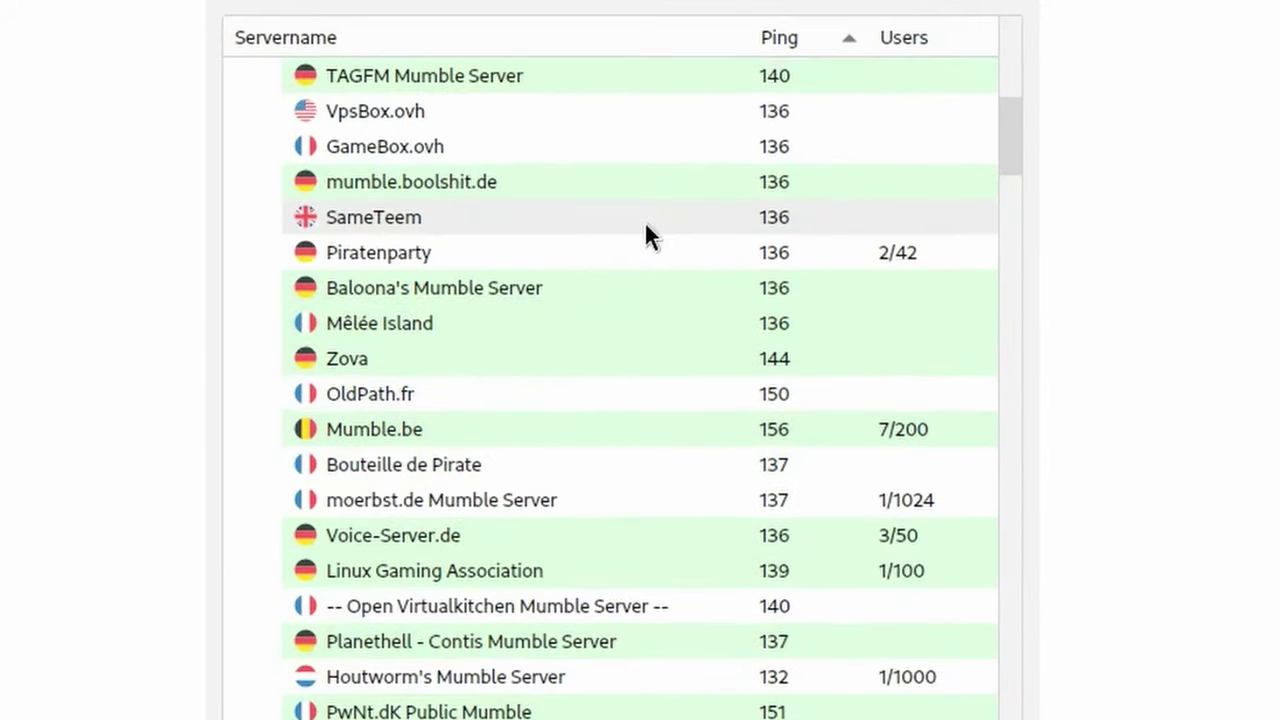
{"action": "scroll", "coordinate": [646, 219], "scroll_direction": "up", "scroll_amount": 8}
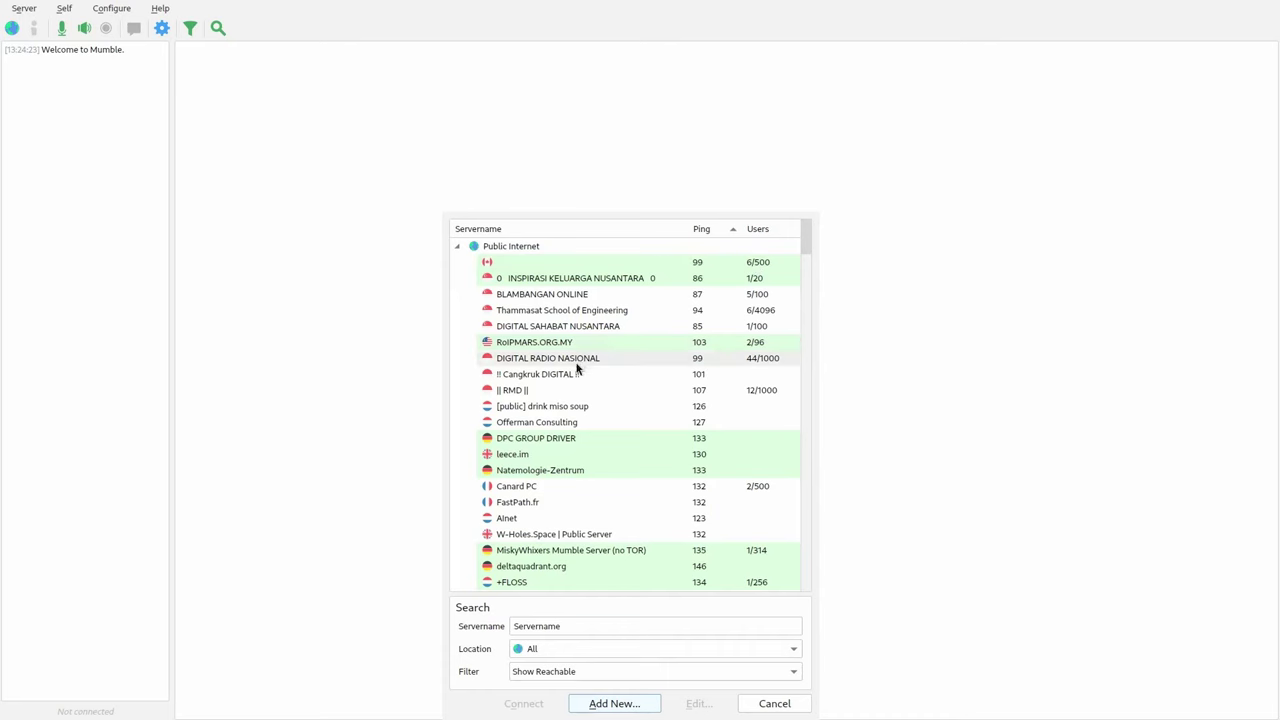
{"action": "scroll", "coordinate": [585, 375], "scroll_direction": "down", "scroll_amount": 10}
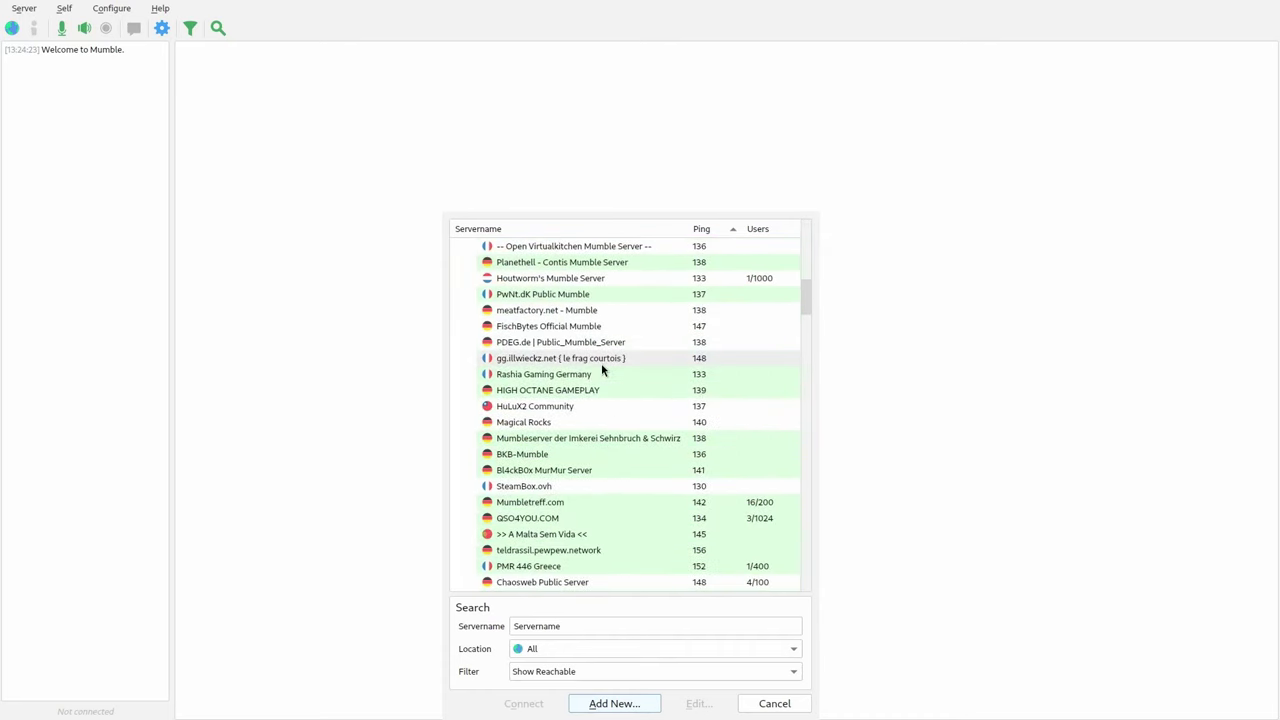
{"action": "scroll", "coordinate": [497, 355], "scroll_direction": "up", "scroll_amount": 4}
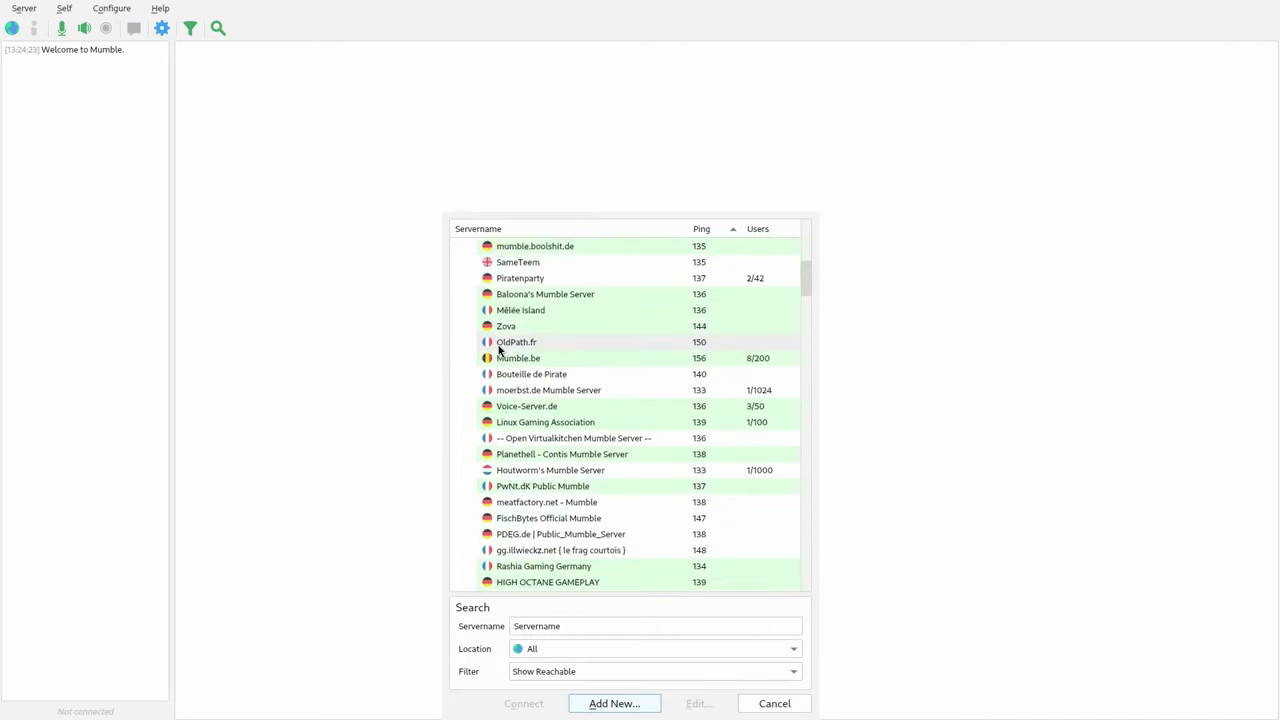
{"action": "scroll", "coordinate": [480, 349], "scroll_direction": "up", "scroll_amount": 6}
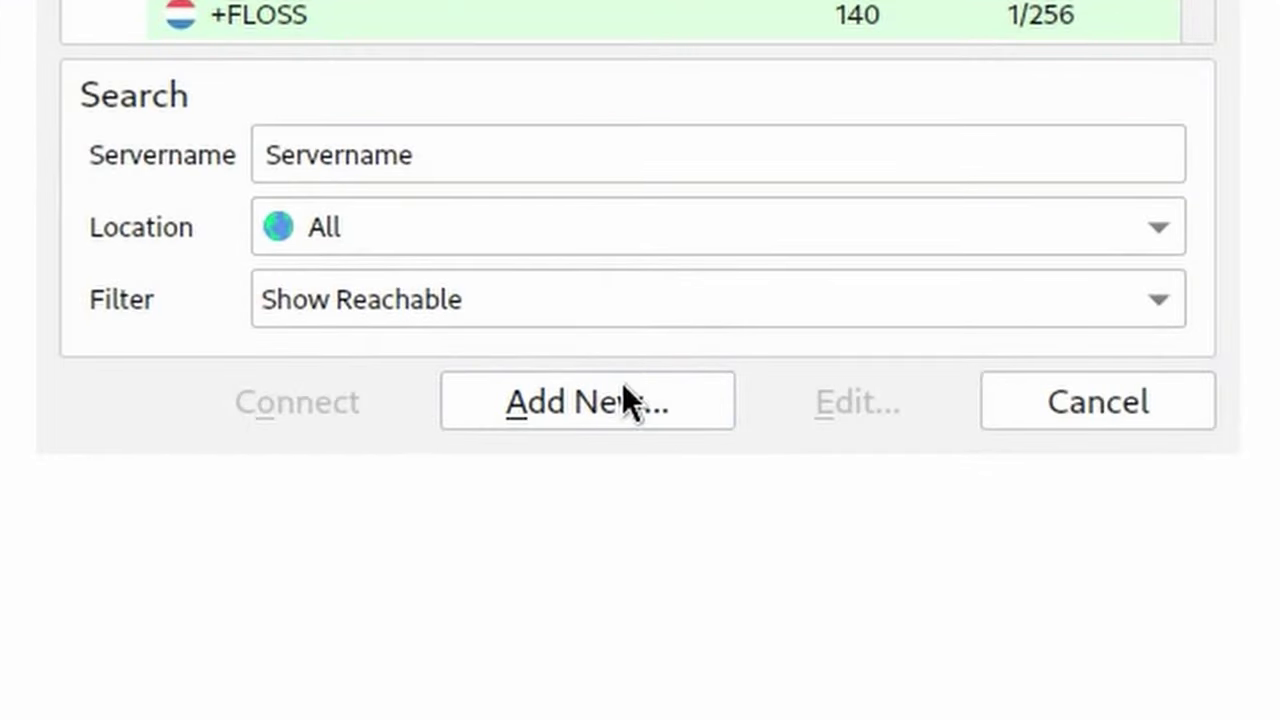
- Add mumble.denshi.org as a new server with the user's username, then connect to it
{"action": "left_click", "coordinate": [633, 488]}
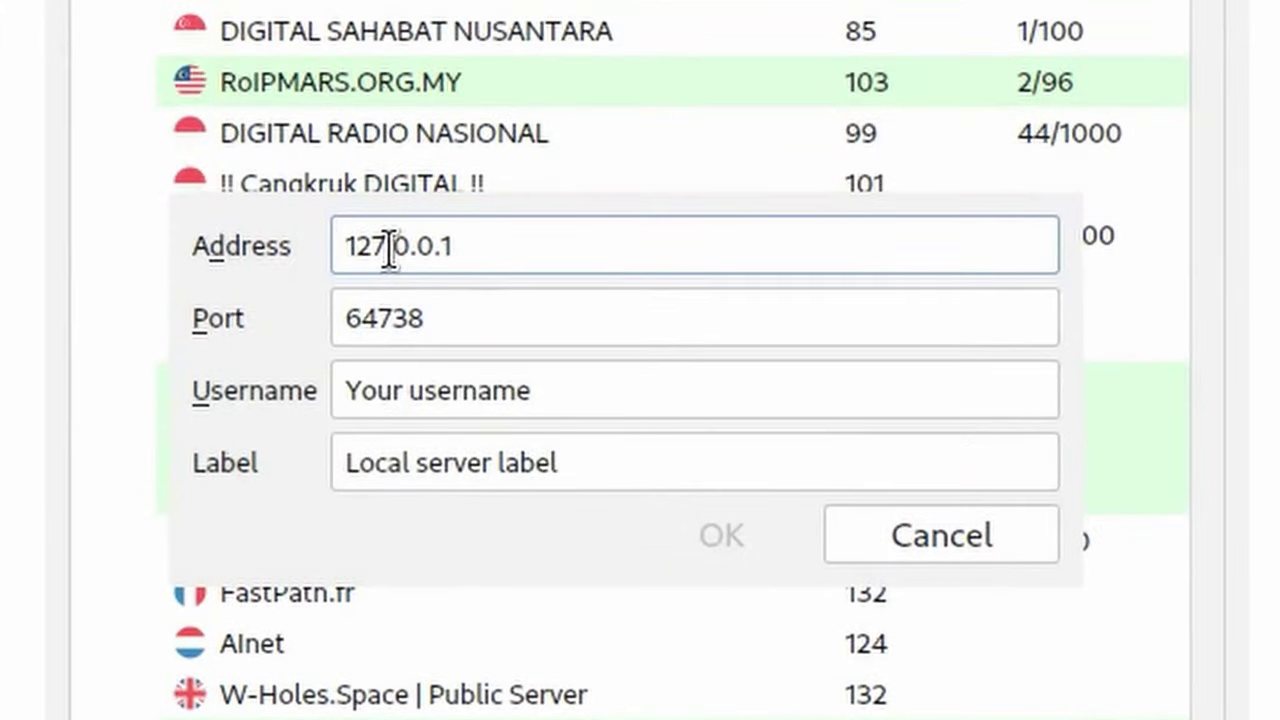
{"action": "key", "text": "ctrl+a"}
{"action": "type", "text": "mum"}
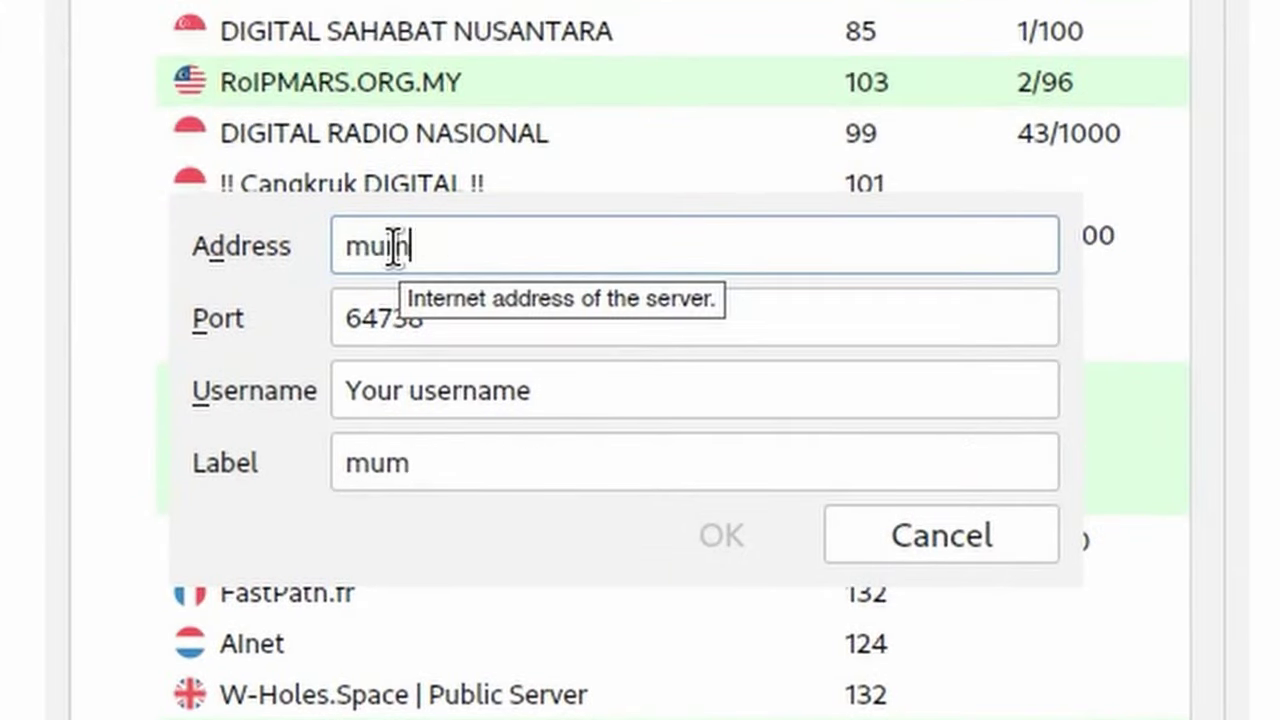
{"action": "type", "text": "ble.denshi.org"}
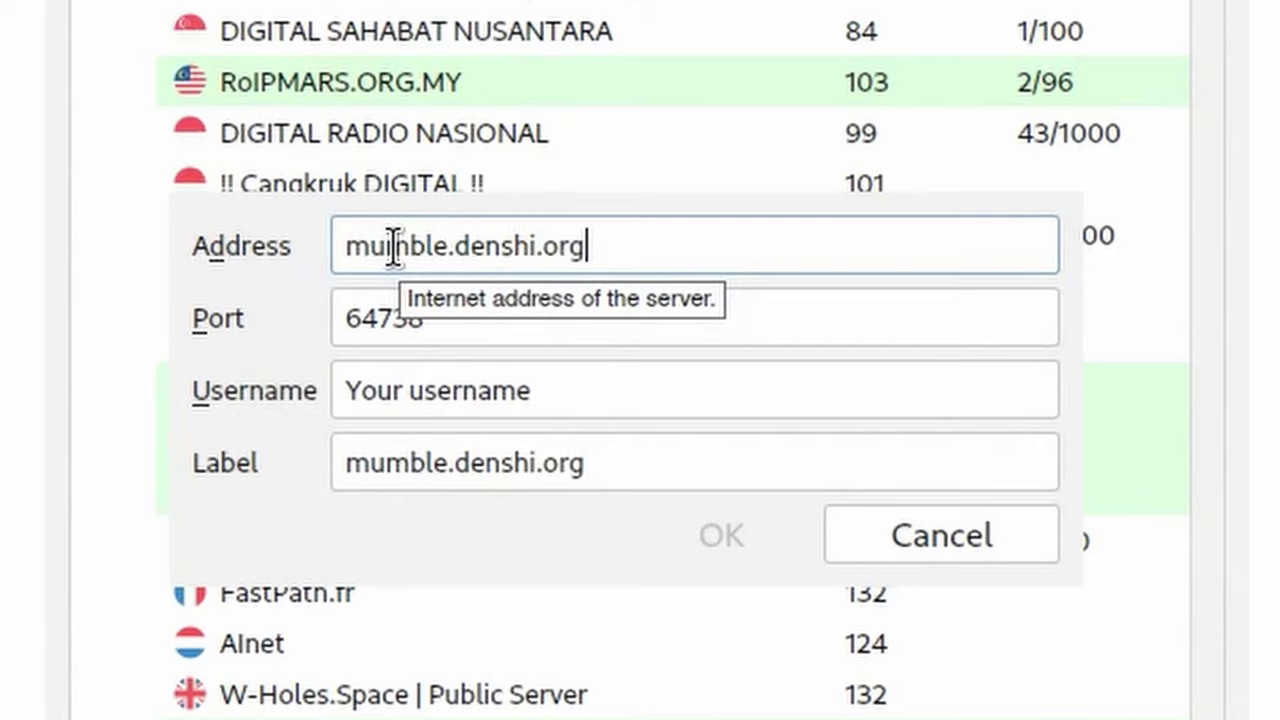
{"action": "left_click", "coordinate": [520, 390]}
{"action": "type", "text": "Alex"}
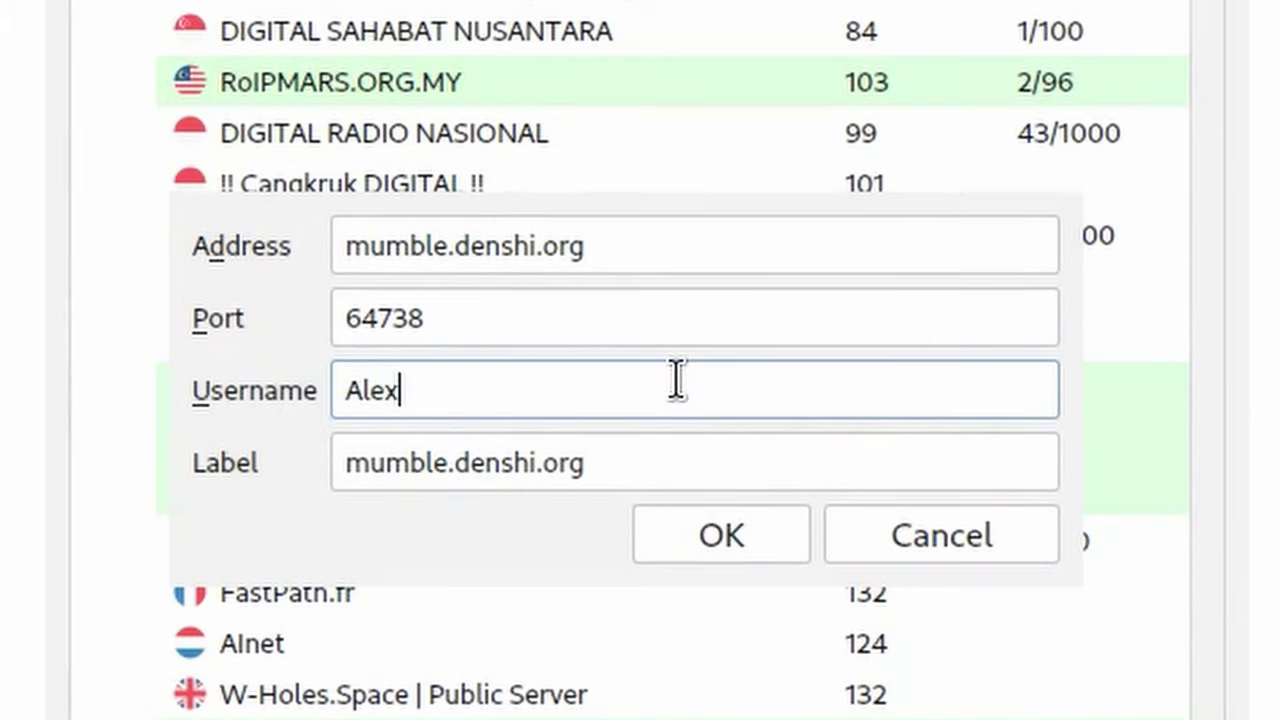
{"action": "left_click", "coordinate": [714, 535]}
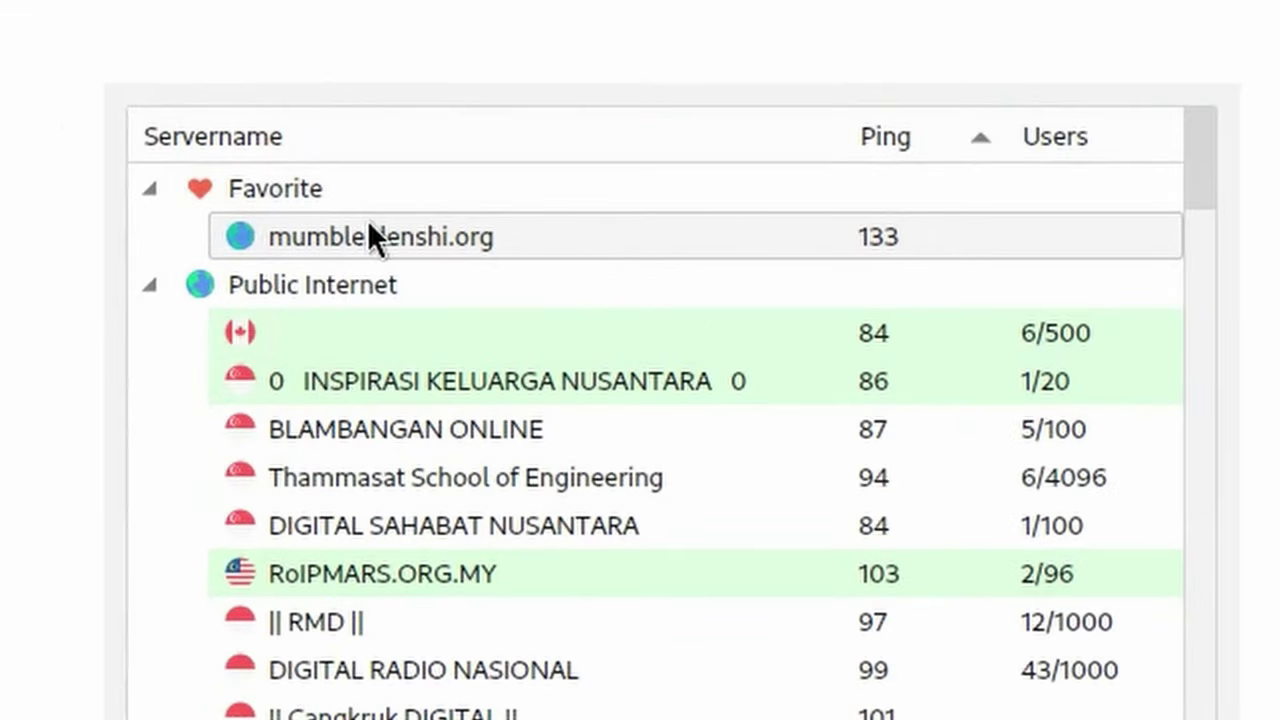
{"action": "double_click", "coordinate": [395, 240]}
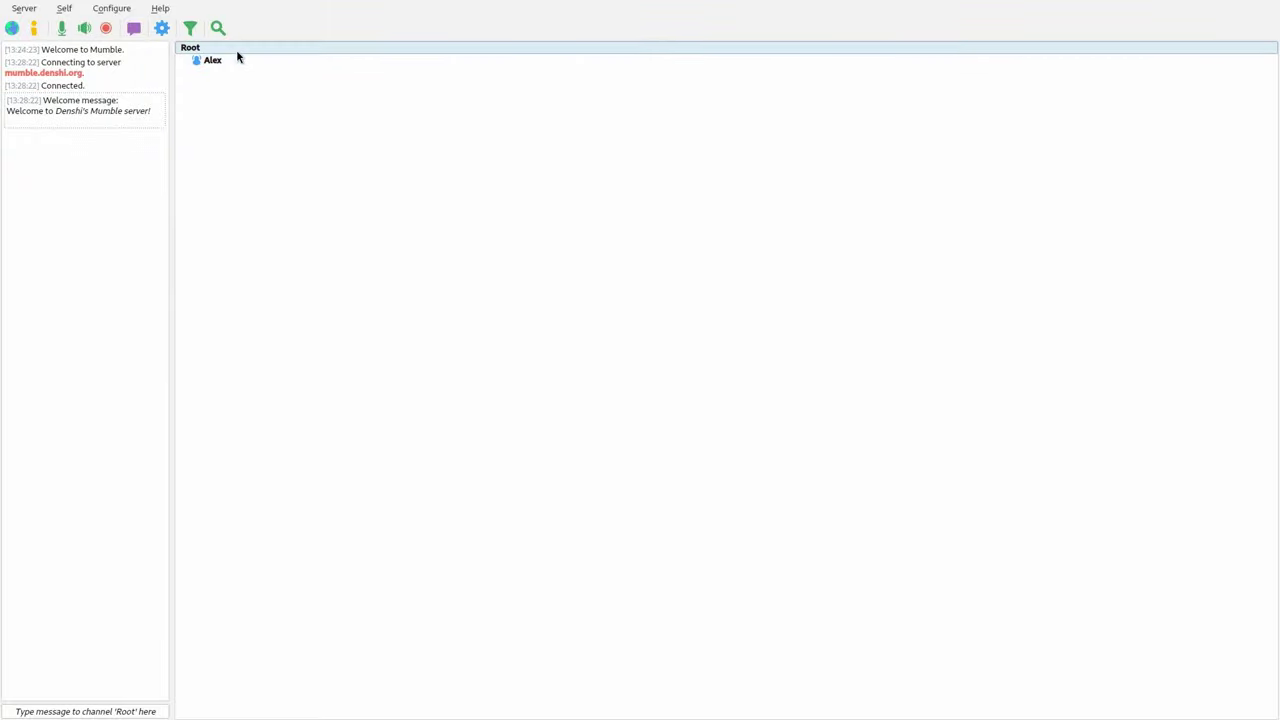
{"action": "left_click", "coordinate": [240, 59]}
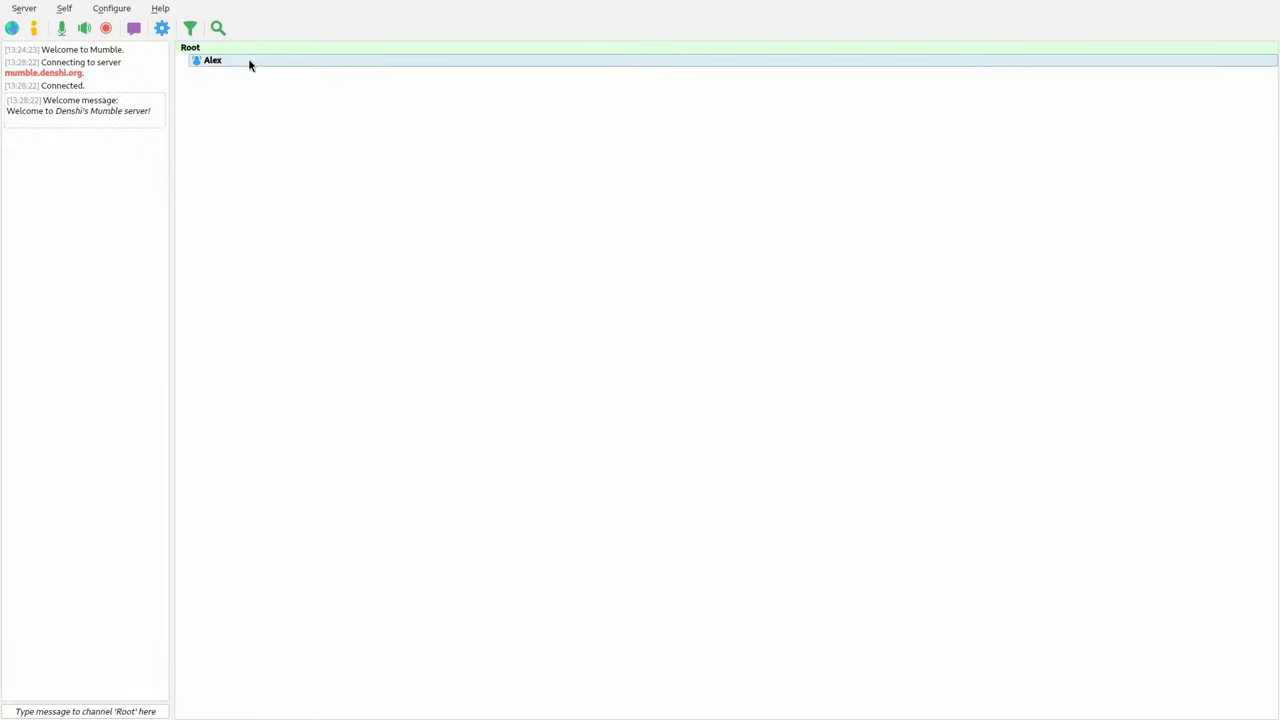
{"action": "left_click_drag", "start_coordinate": [6, 100], "coordinate": [106, 115]}
{"action": "left_click", "coordinate": [97, 119]}
{"action": "left_click_drag", "start_coordinate": [14, 110], "coordinate": [138, 109]}
{"action": "left_click", "coordinate": [145, 108]}
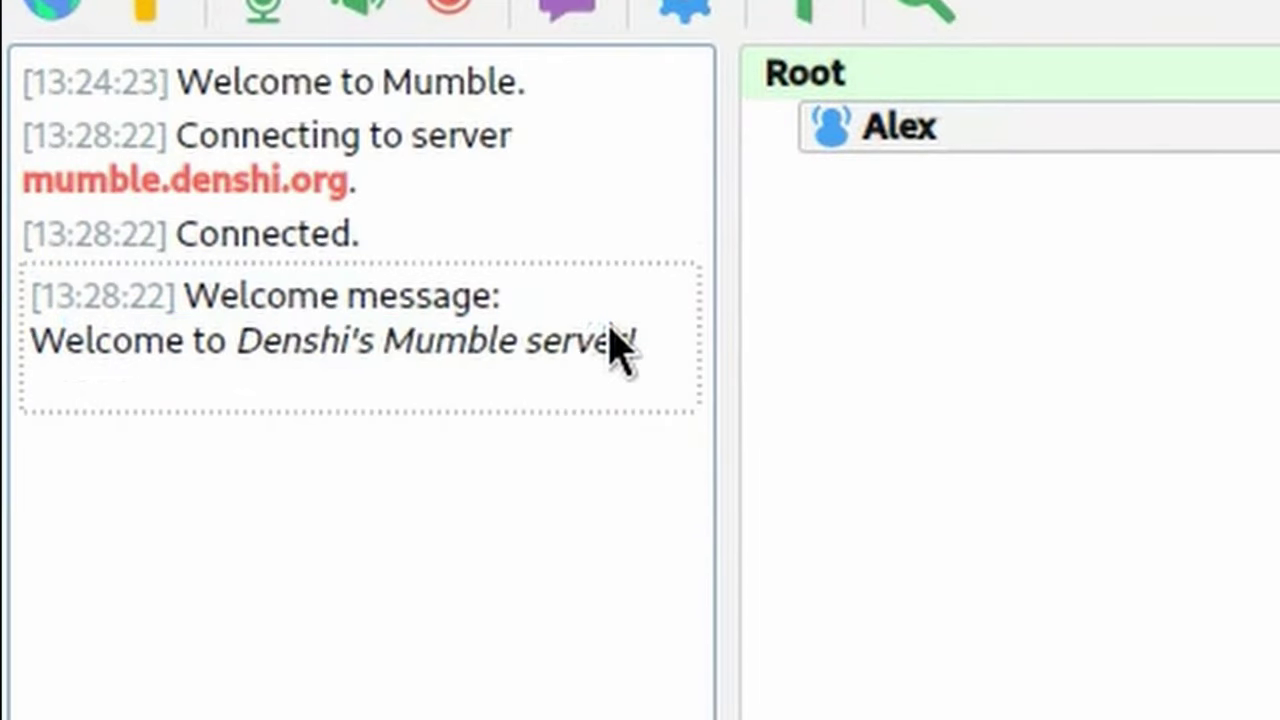
{"action": "right_click", "coordinate": [945, 82]}
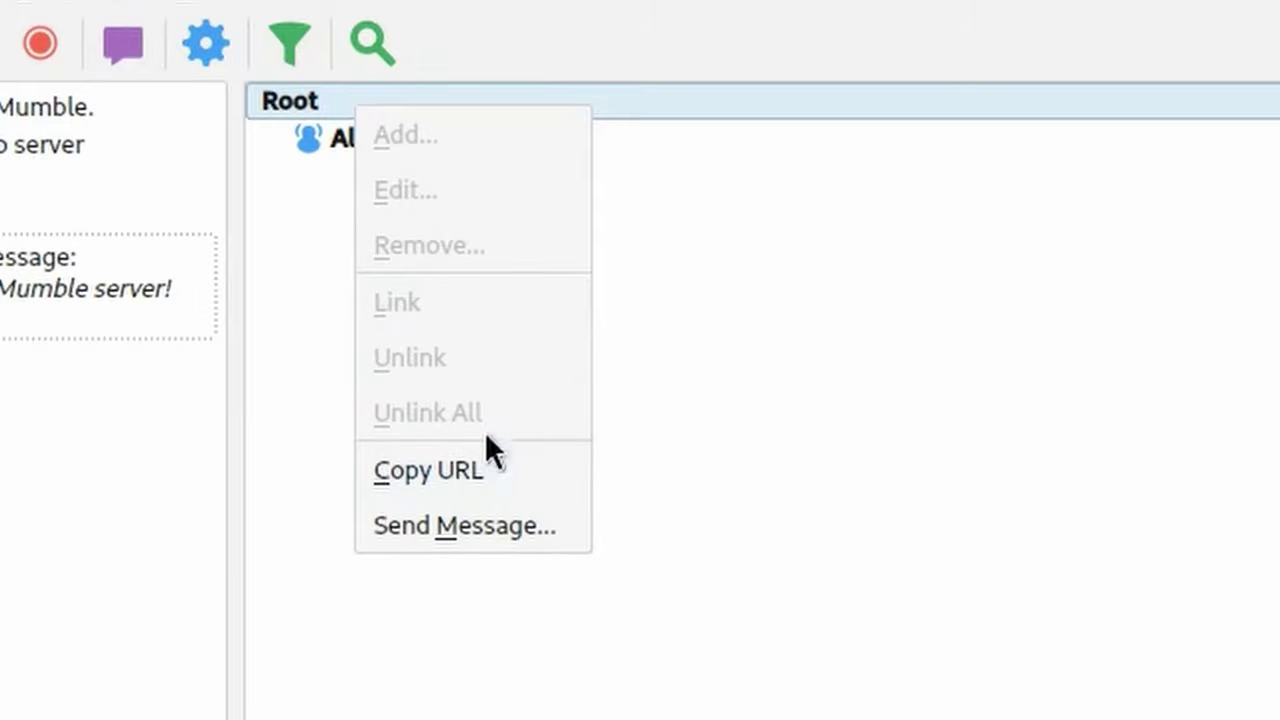
{"action": "left_click", "coordinate": [480, 468]}
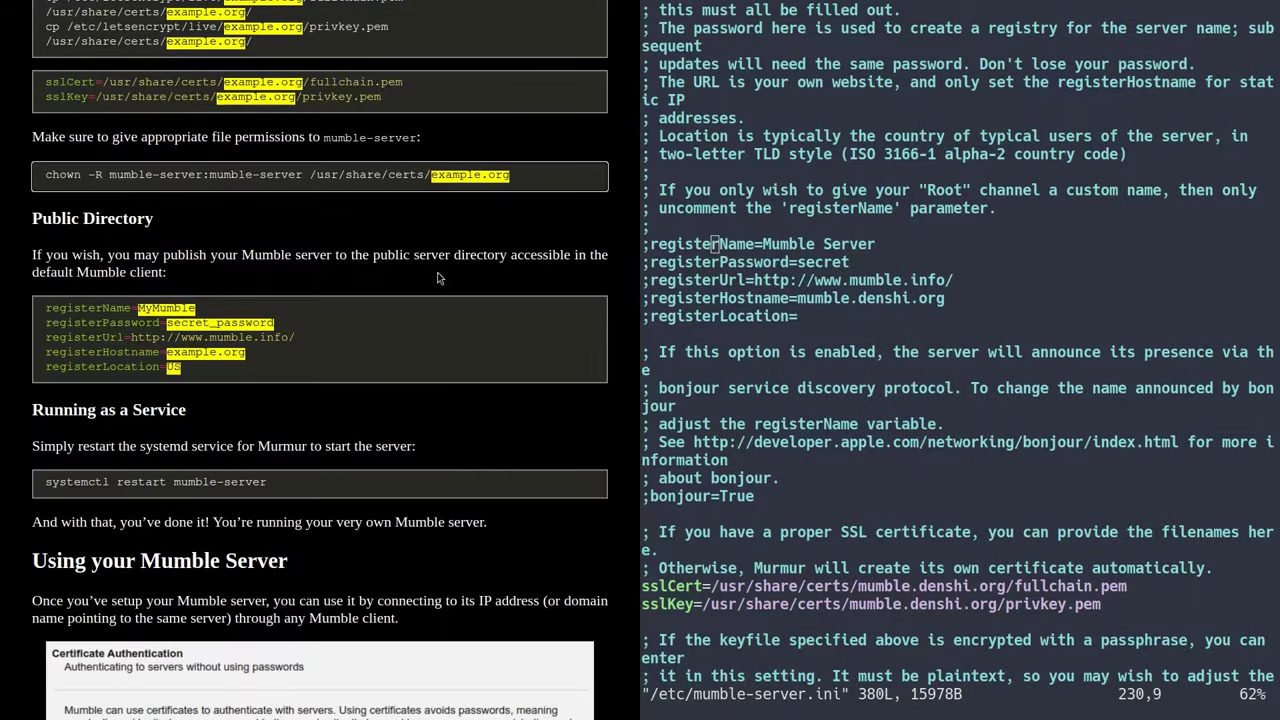
- Find the 'Registering as an Admin' guide section and set the SuperUser password via murmurd -supw
{"action": "scroll", "coordinate": [282, 288], "scroll_direction": "down", "scroll_amount": 1}
{"action": "scroll", "coordinate": [282, 288], "scroll_direction": "down", "scroll_amount": 6}
{"action": "scroll", "coordinate": [300, 203], "scroll_direction": "up", "scroll_amount": 2}
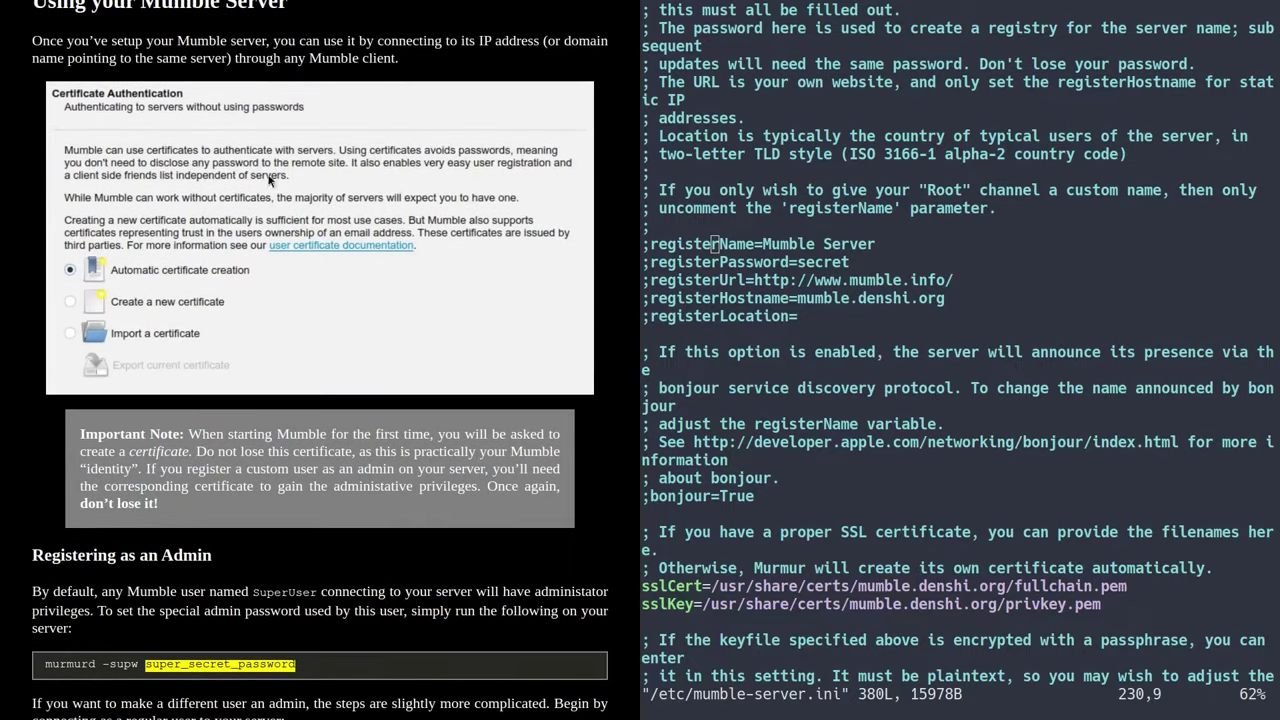
{"action": "scroll", "coordinate": [300, 203], "scroll_direction": "down", "scroll_amount": 3}
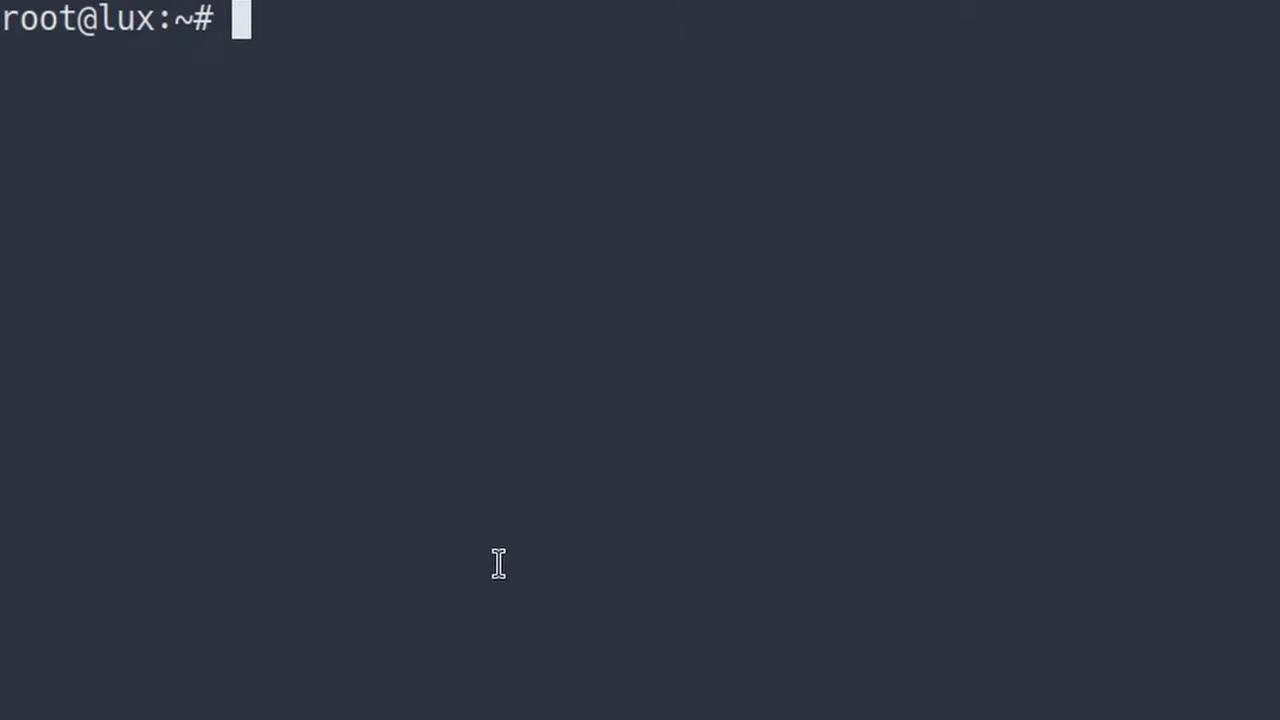
{"action": "type", "text": "murmurd"}
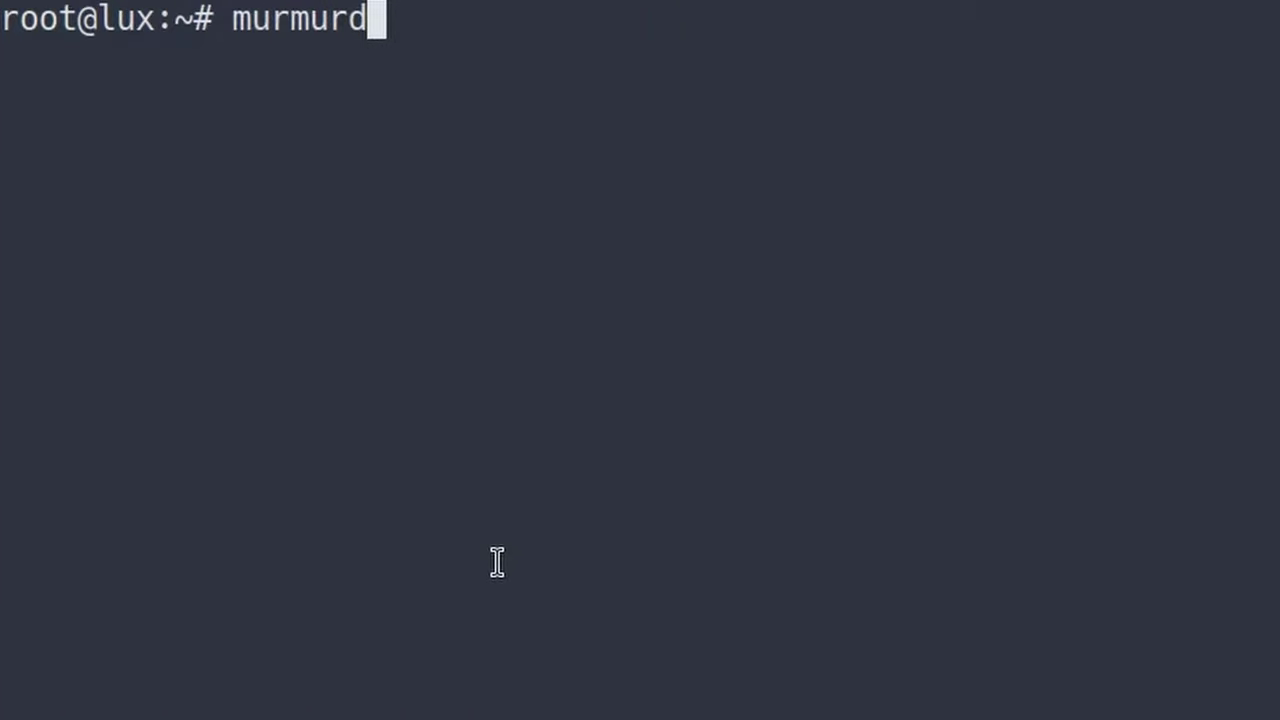
{"action": "type", "text": " -sup"}
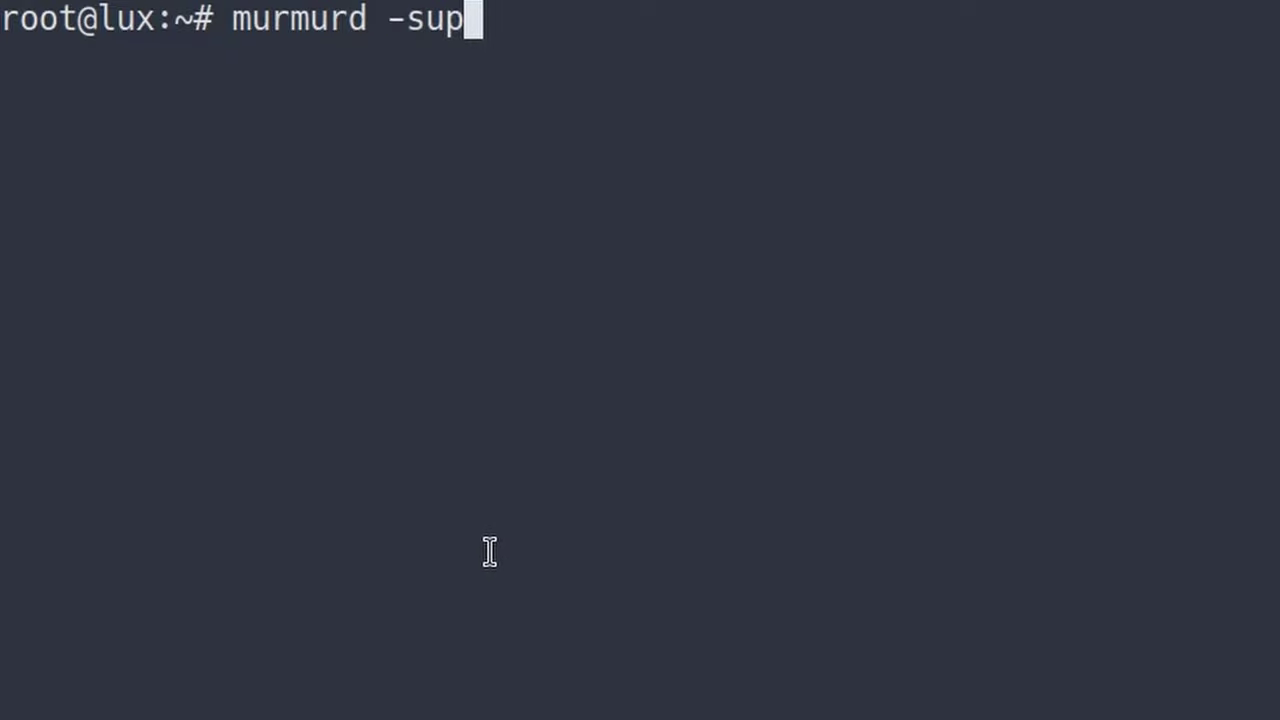
{"action": "type", "text": "w "}
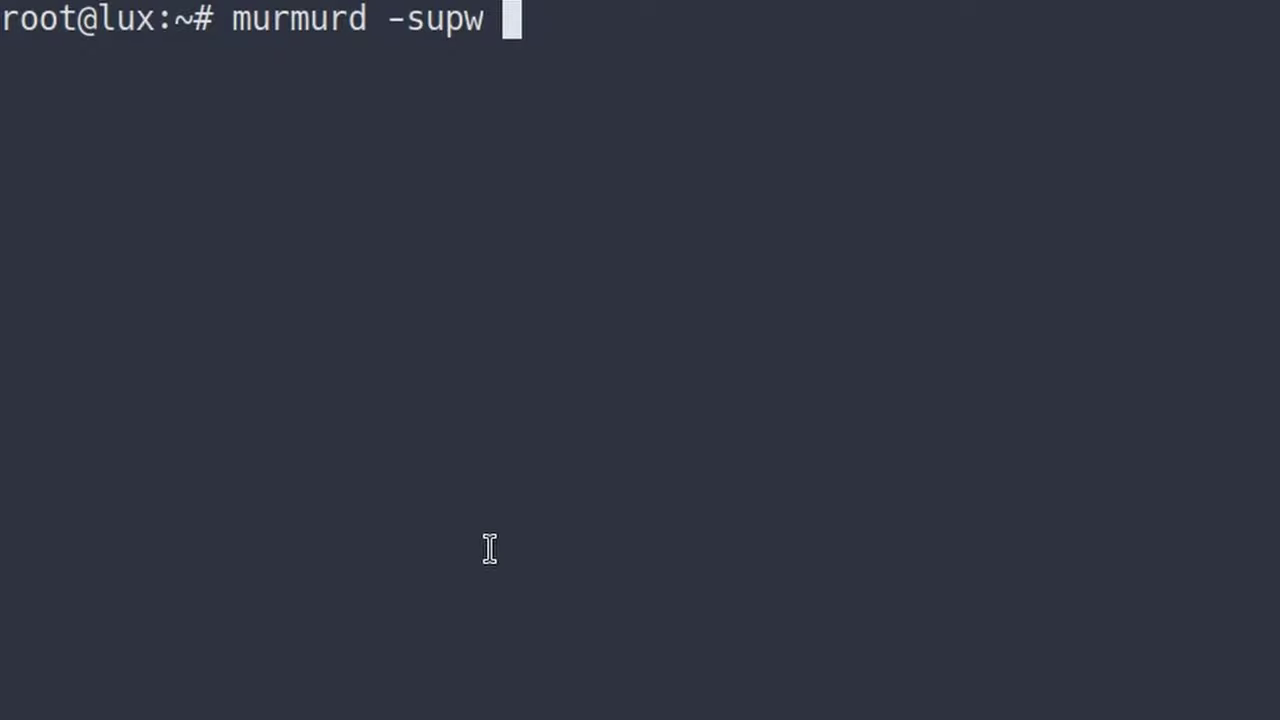
{"action": "type", "text": "1234"}
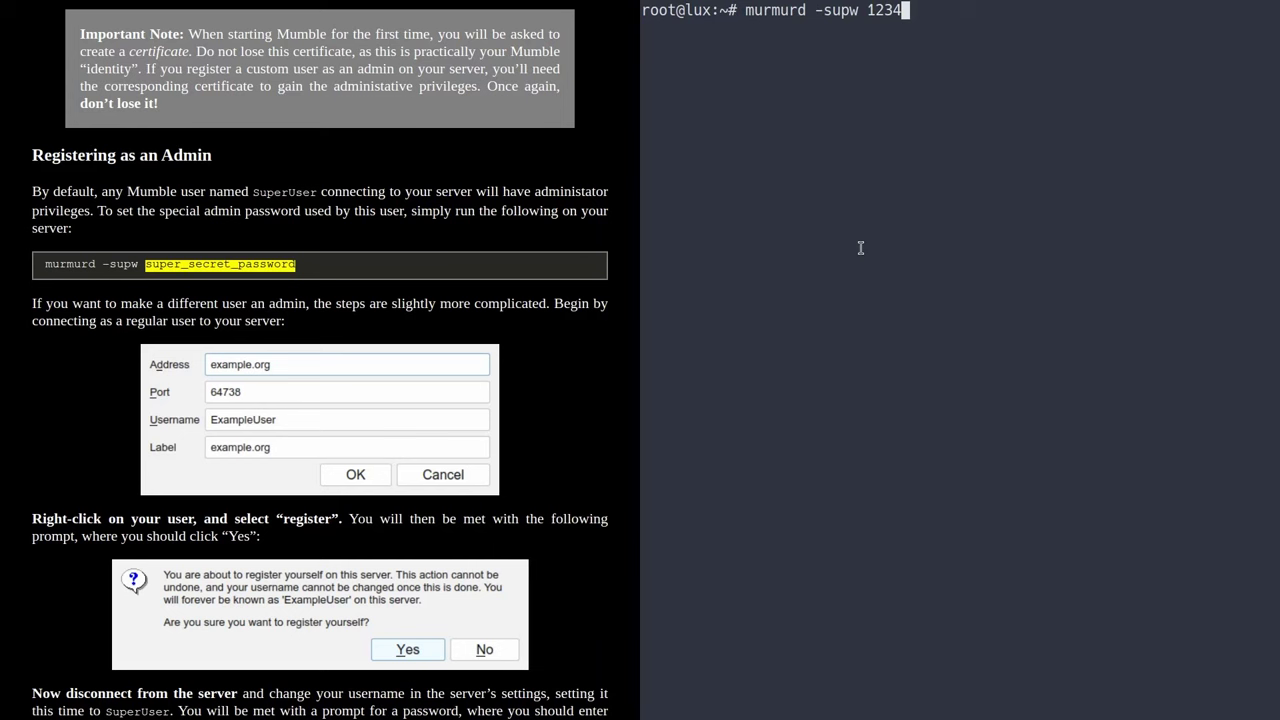
{"action": "key", "text": "Return"}
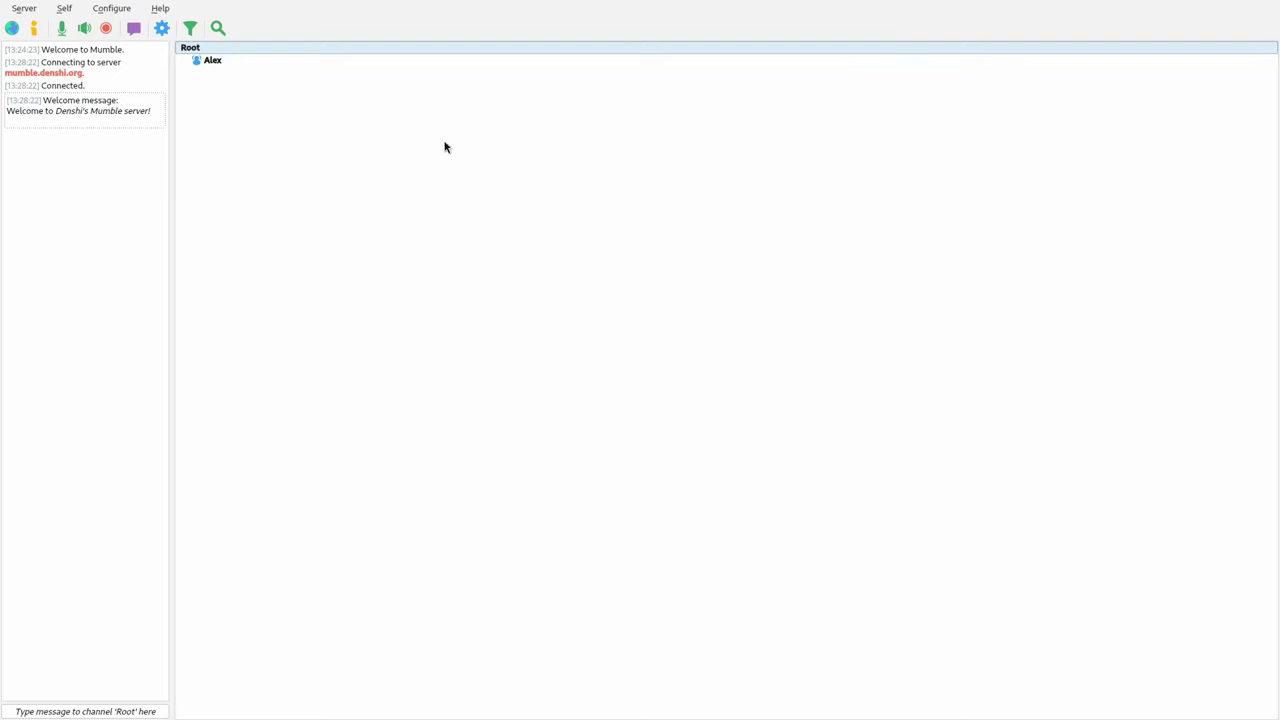
- Disconnect from mumble.denshi.org and open its saved favourite for editing
{"action": "left_click", "coordinate": [23, 8]}
{"action": "left_click", "coordinate": [41, 44]}
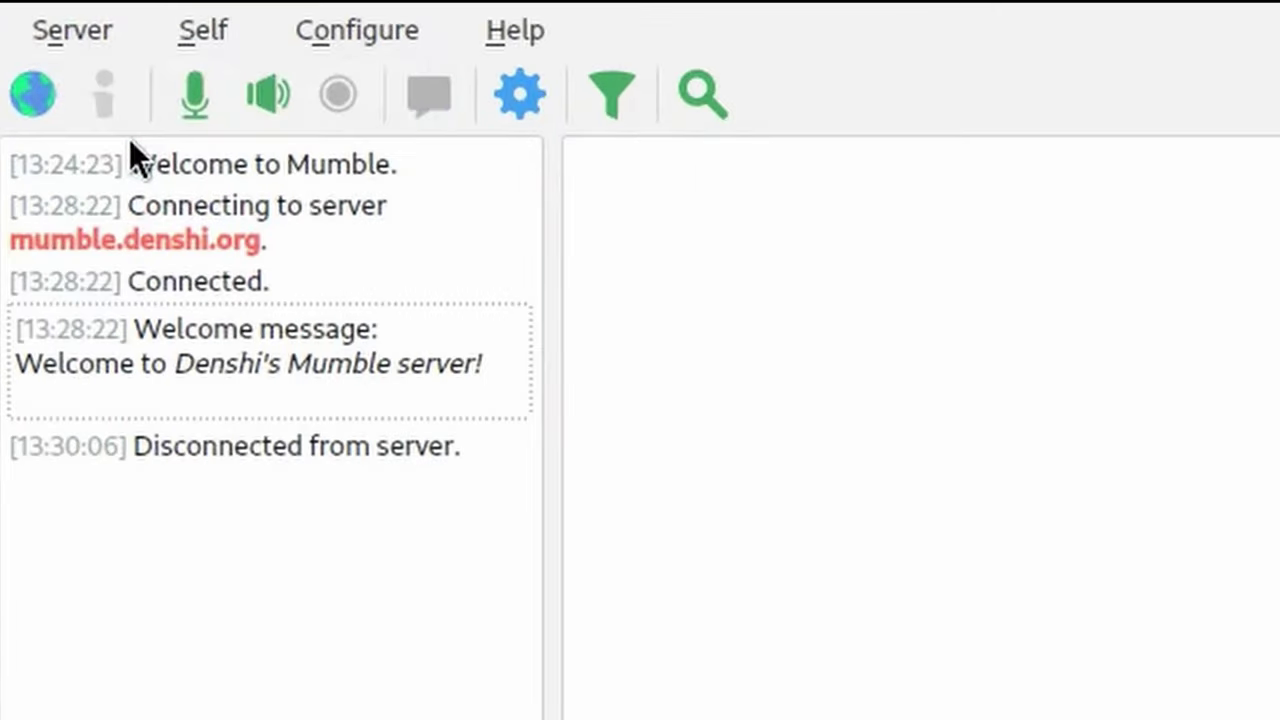
{"action": "left_click", "coordinate": [24, 10]}
{"action": "left_click", "coordinate": [133, 88]}
{"action": "left_click", "coordinate": [271, 186]}
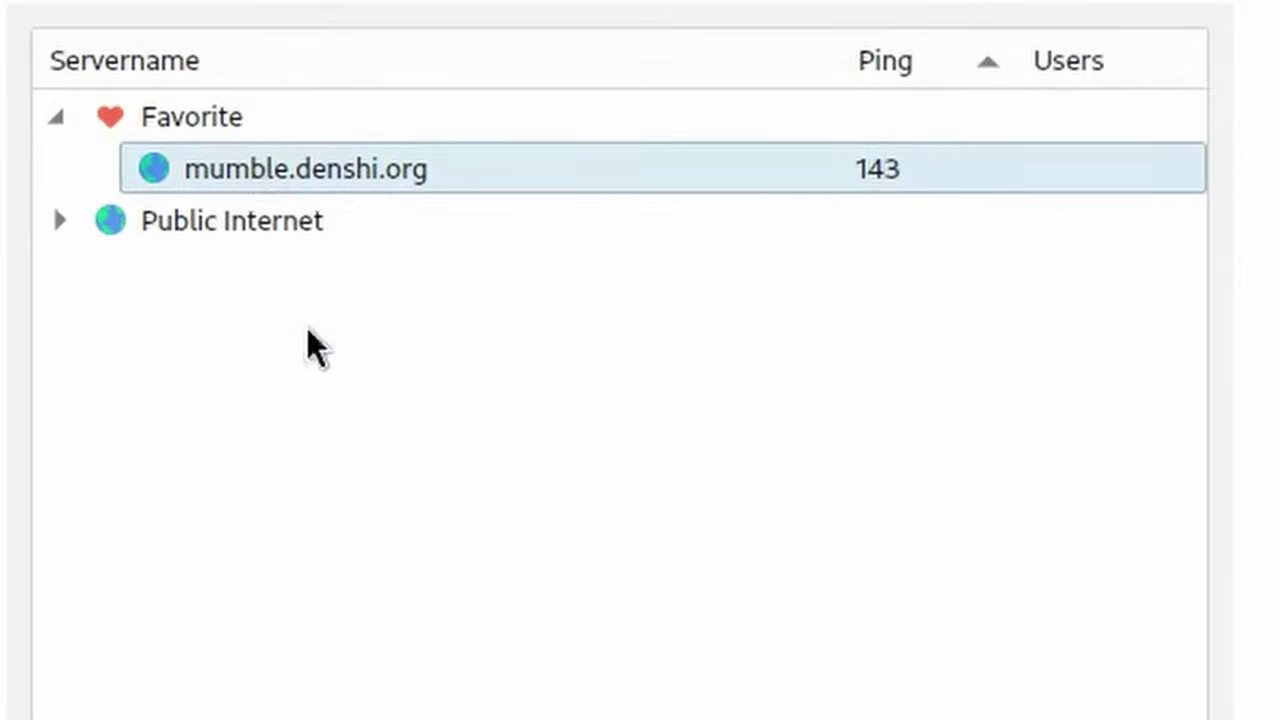
{"action": "left_click", "coordinate": [875, 410]}
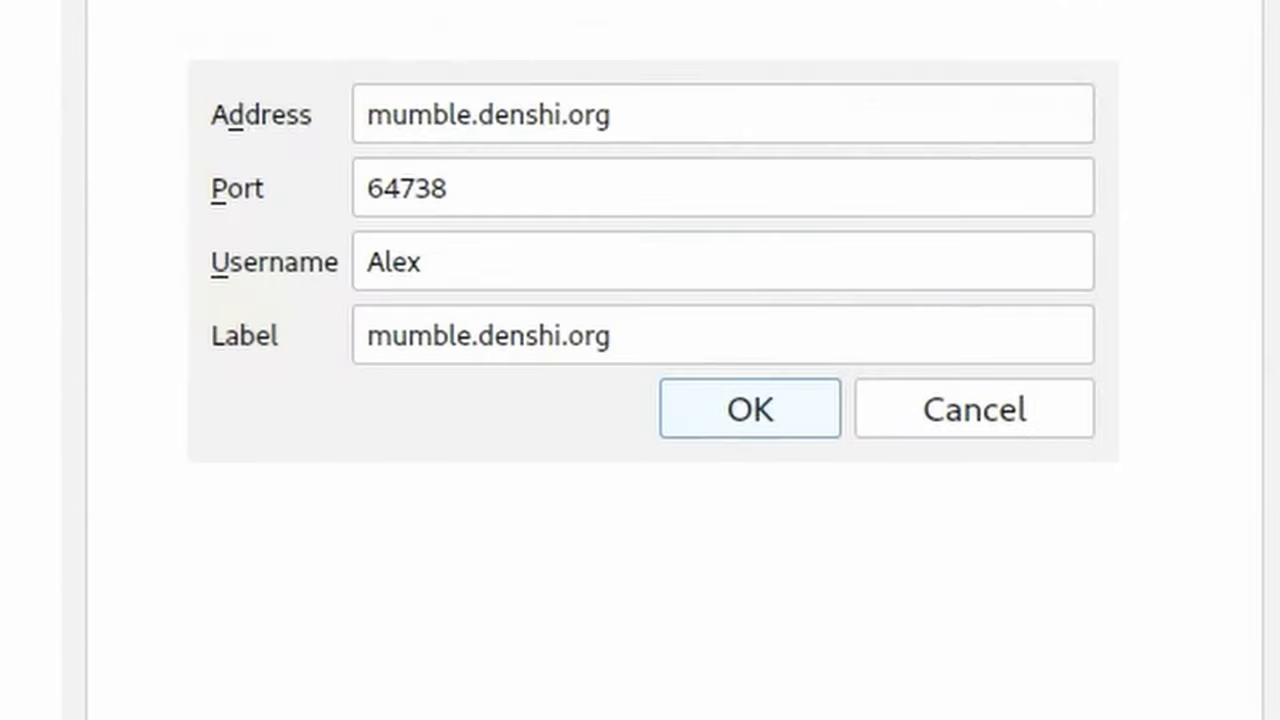
- Set the favourite's username to SuperUser with the admin password, save, and connect
{"action": "left_click", "coordinate": [485, 263]}
{"action": "key", "text": "ctrl+a"}
{"action": "type", "text": "SuperUser"}
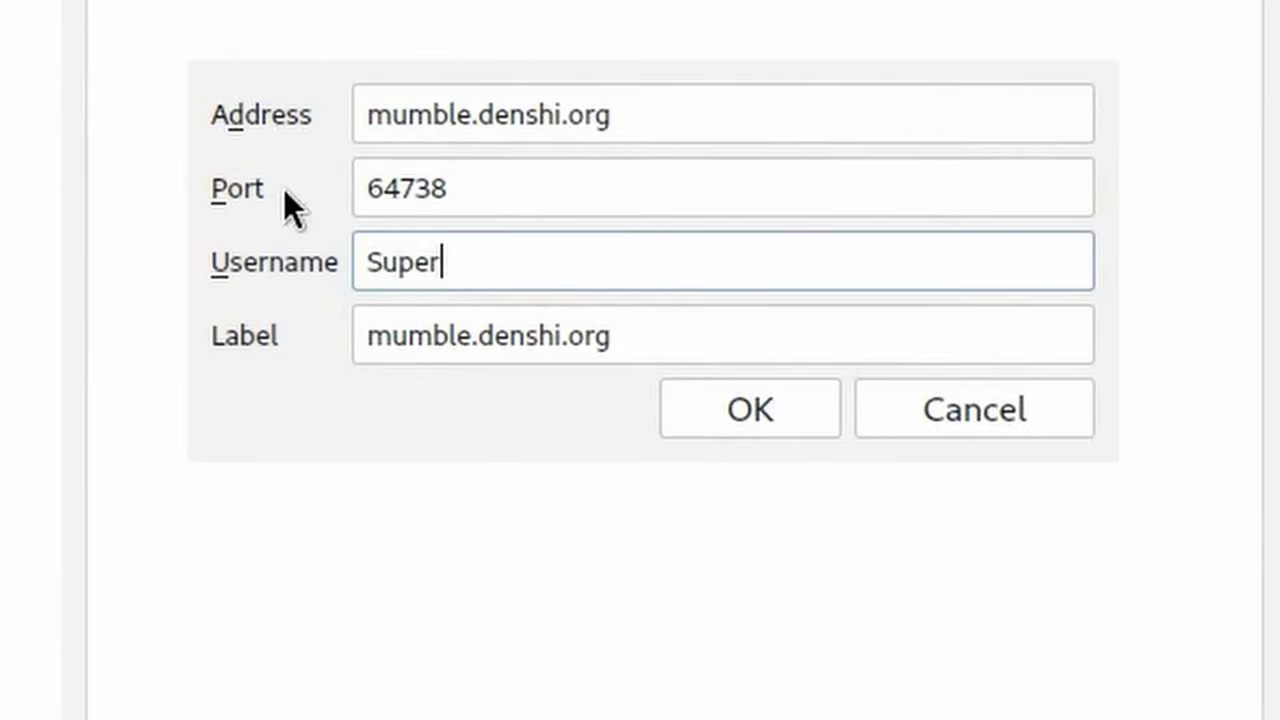
{"action": "left_click", "coordinate": [440, 337]}
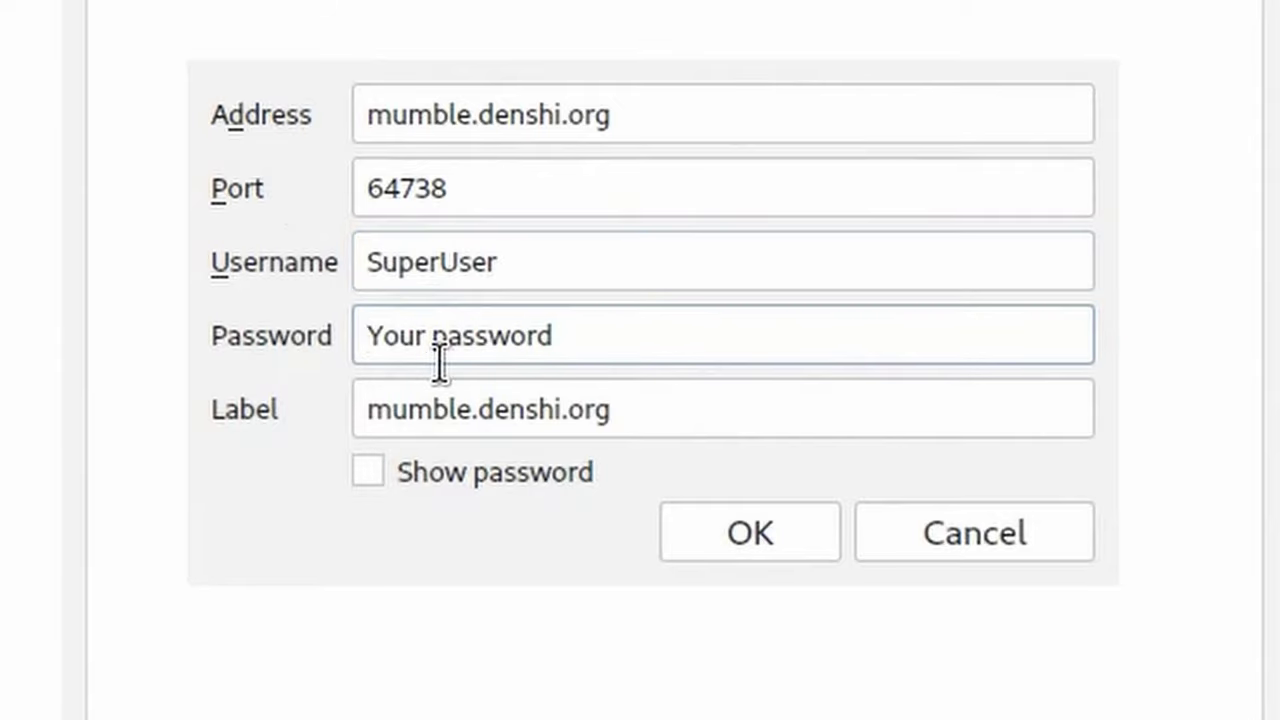
{"action": "type", "text": "test"}
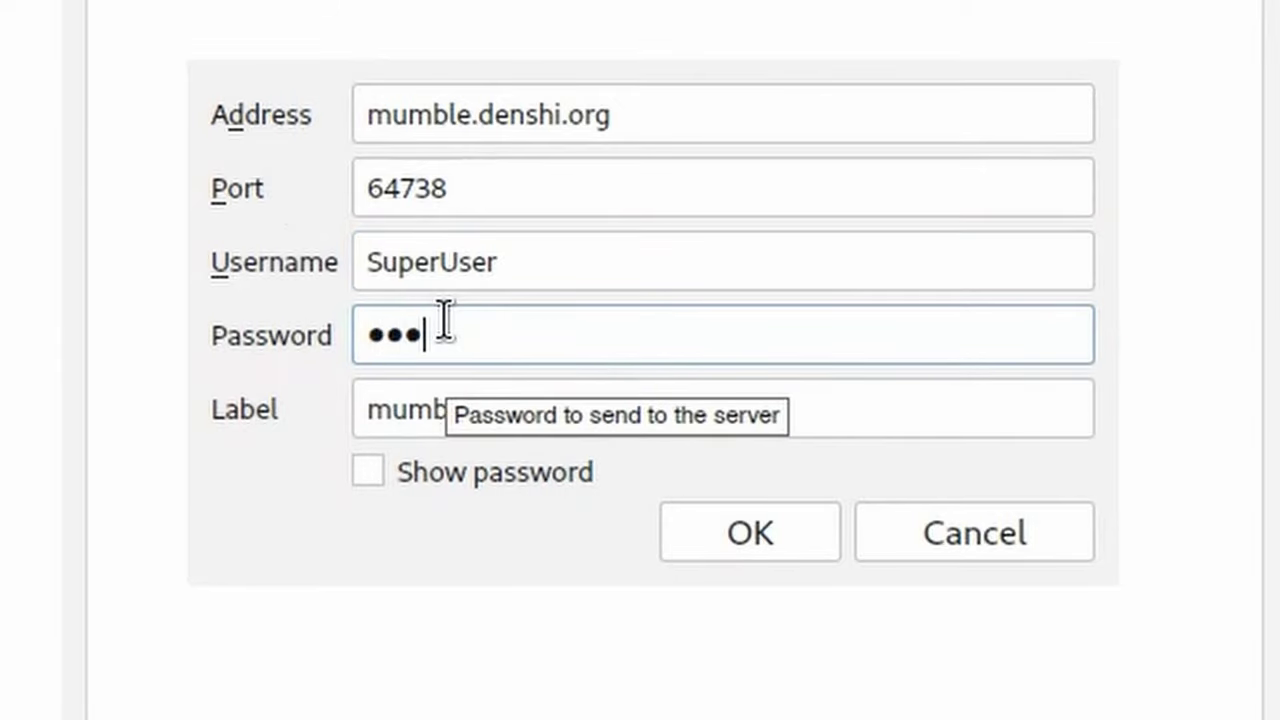
{"action": "left_click", "coordinate": [490, 468]}
{"action": "left_click", "coordinate": [472, 474]}
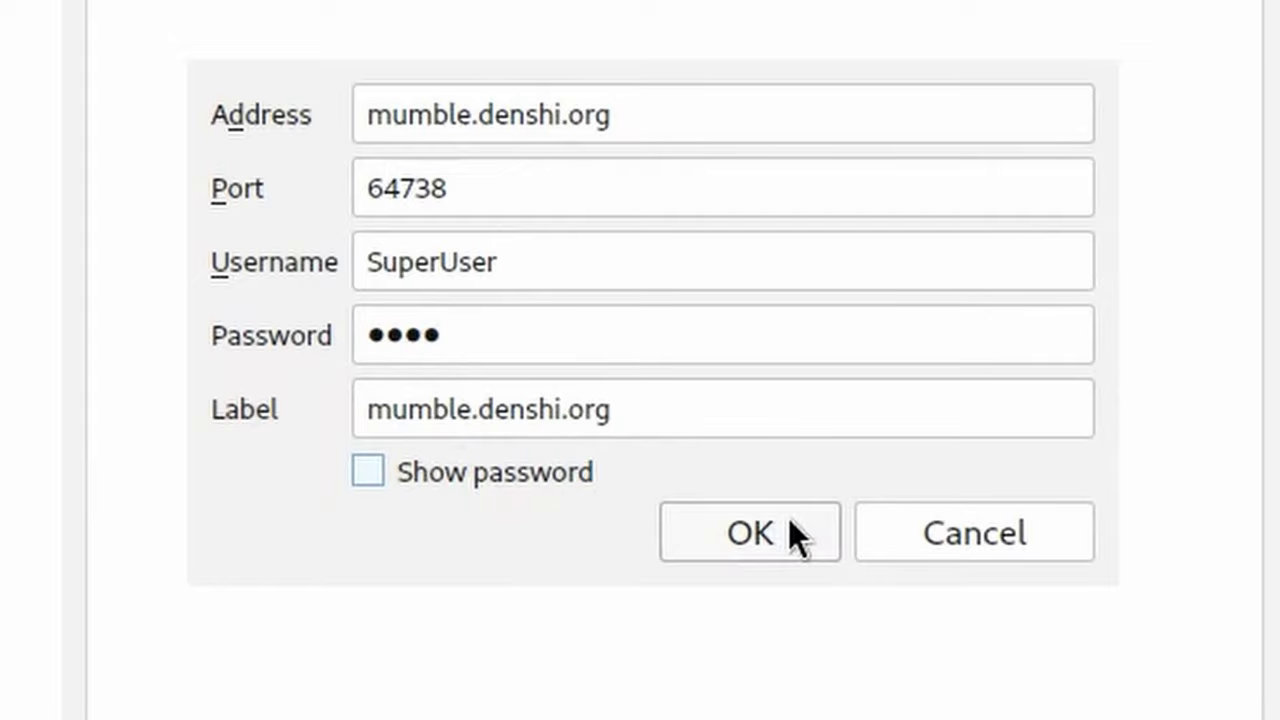
{"action": "left_click", "coordinate": [788, 530]}
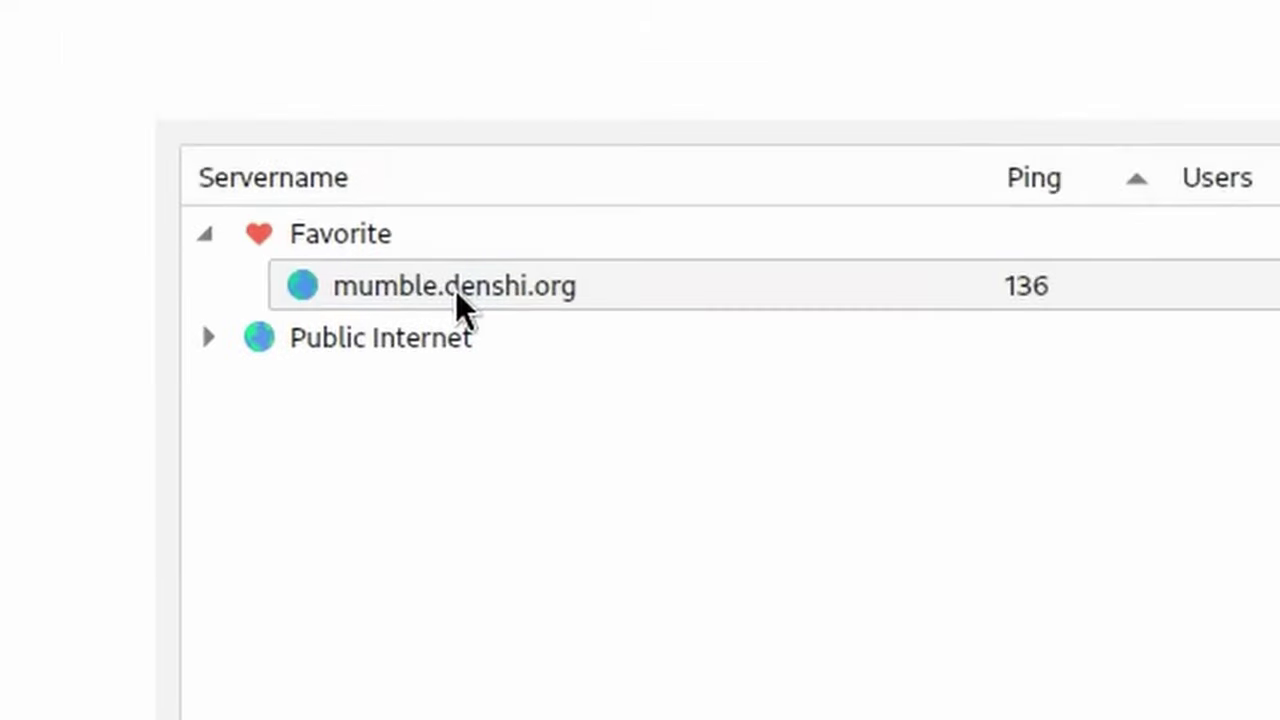
{"action": "double_click", "coordinate": [457, 296]}
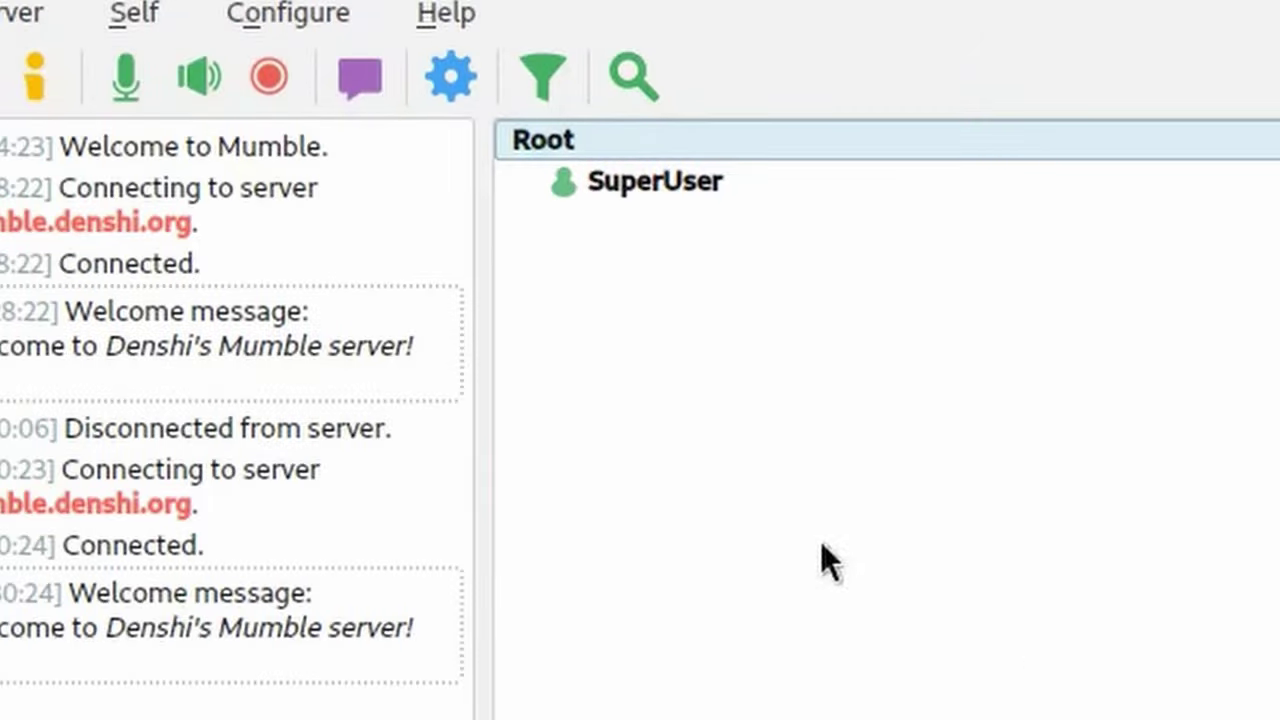
{"action": "right_click", "coordinate": [651, 143]}
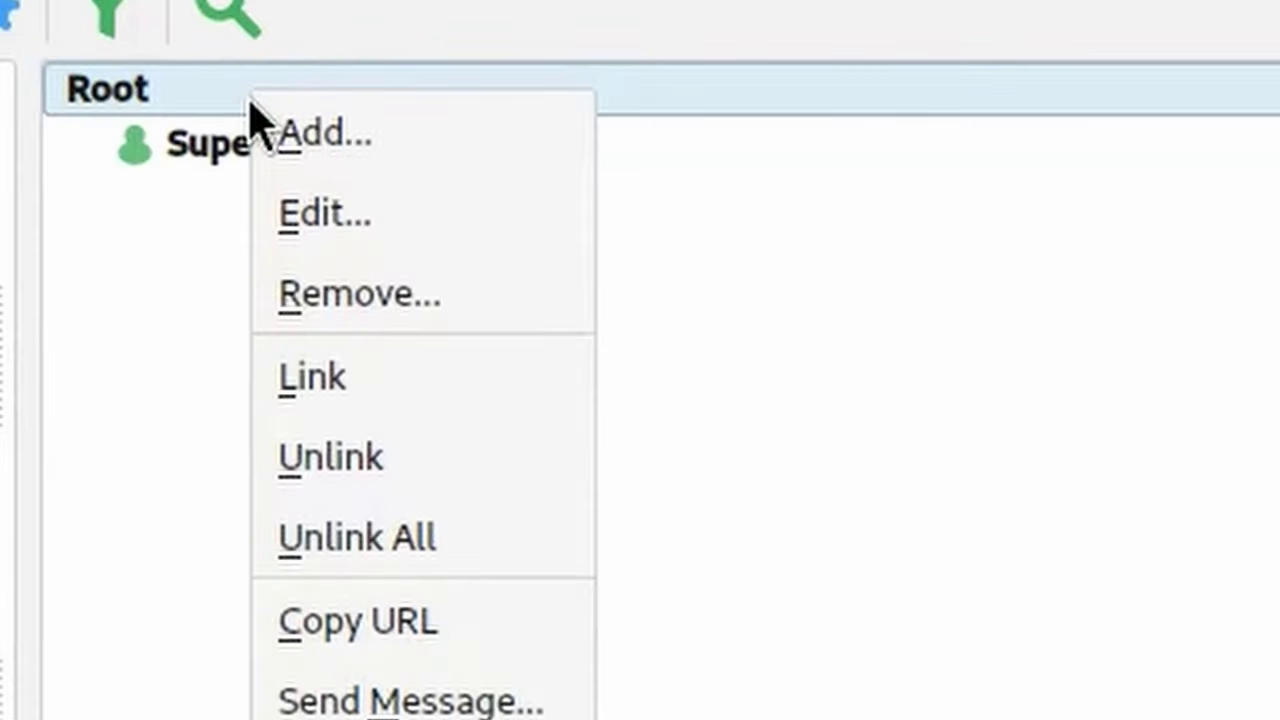
{"action": "left_click", "coordinate": [449, 210]}
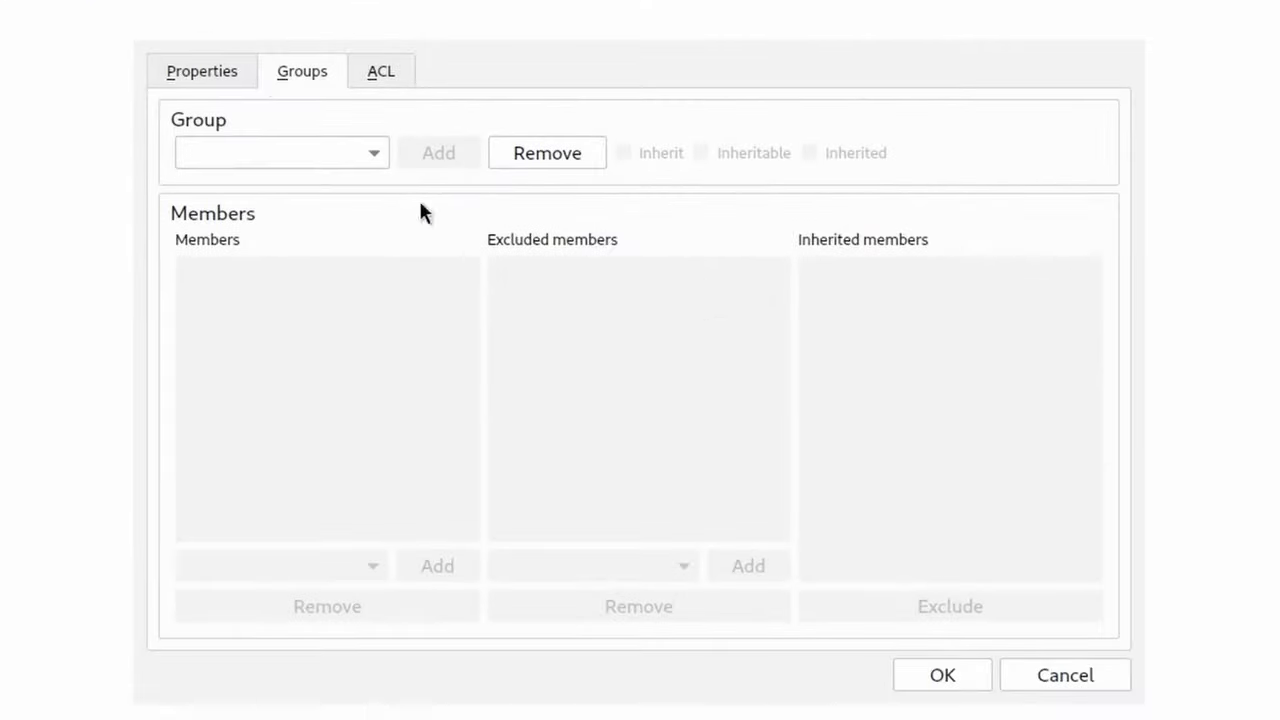
{"action": "left_click", "coordinate": [1033, 684]}
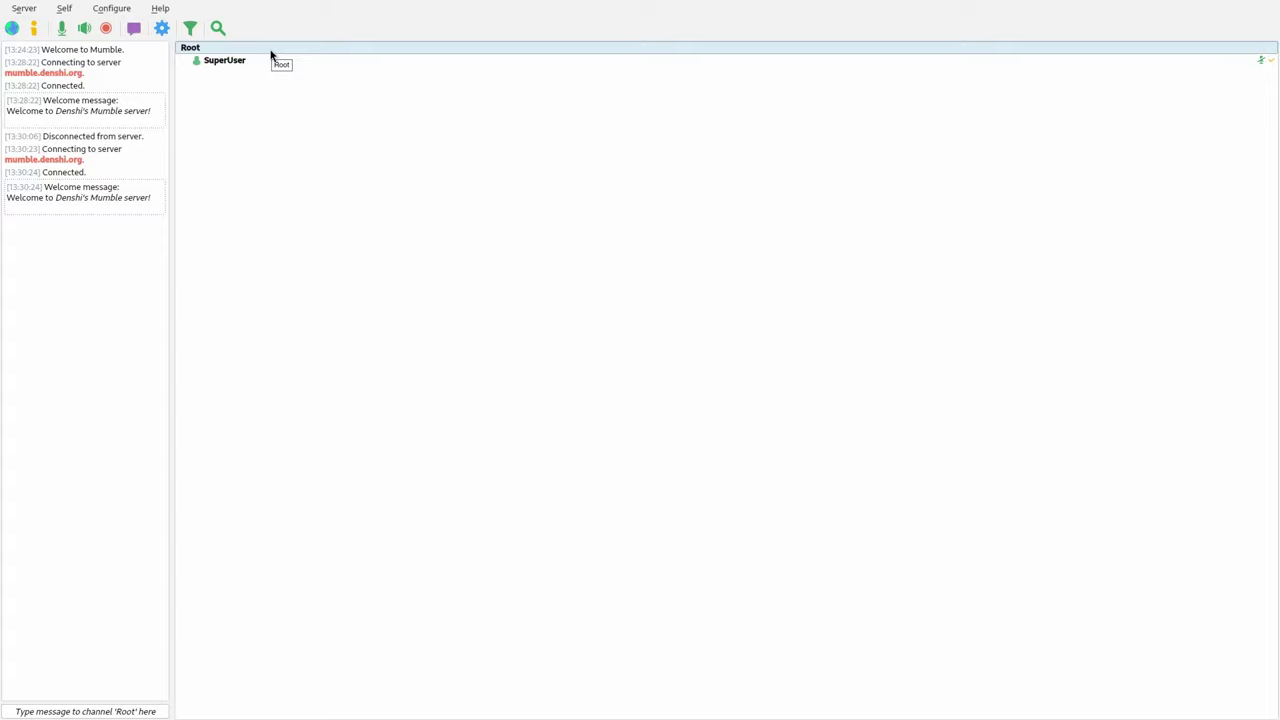
- Disconnect, change the favourite's username from SuperUser to Alex, and reconnect
{"action": "left_click", "coordinate": [22, 10]}
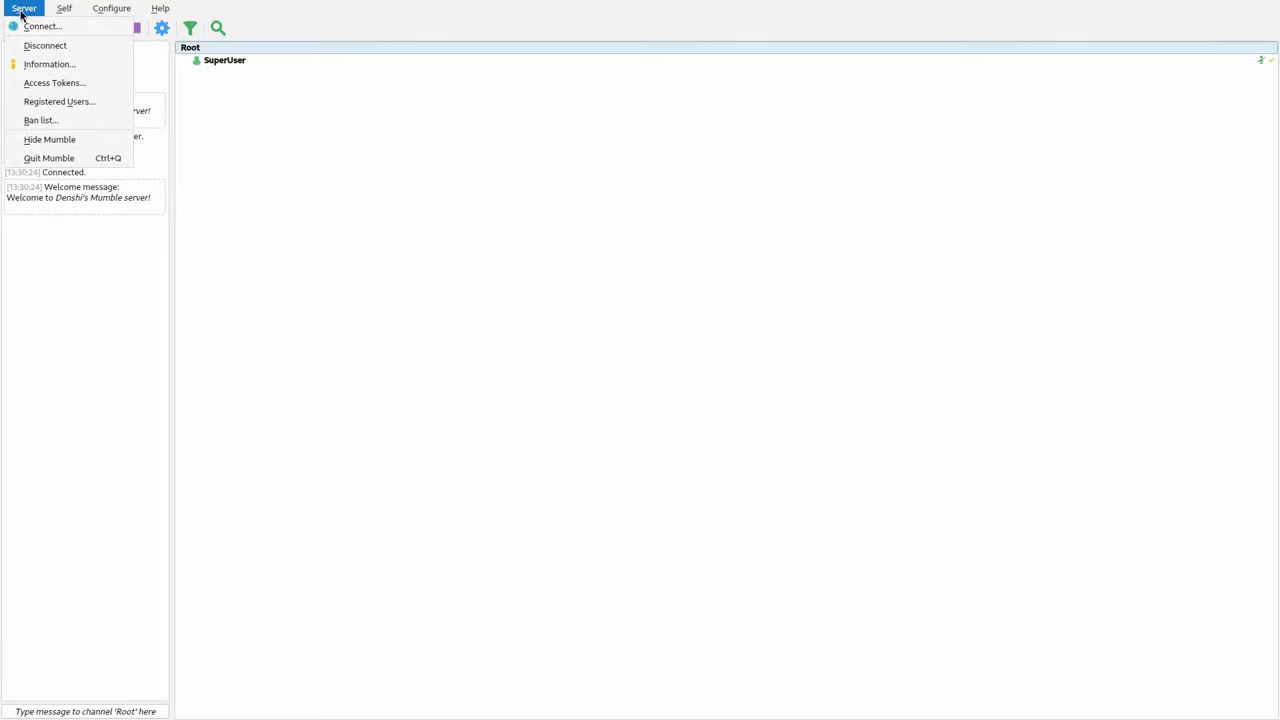
{"action": "left_click", "coordinate": [54, 46]}
{"action": "left_click", "coordinate": [22, 8]}
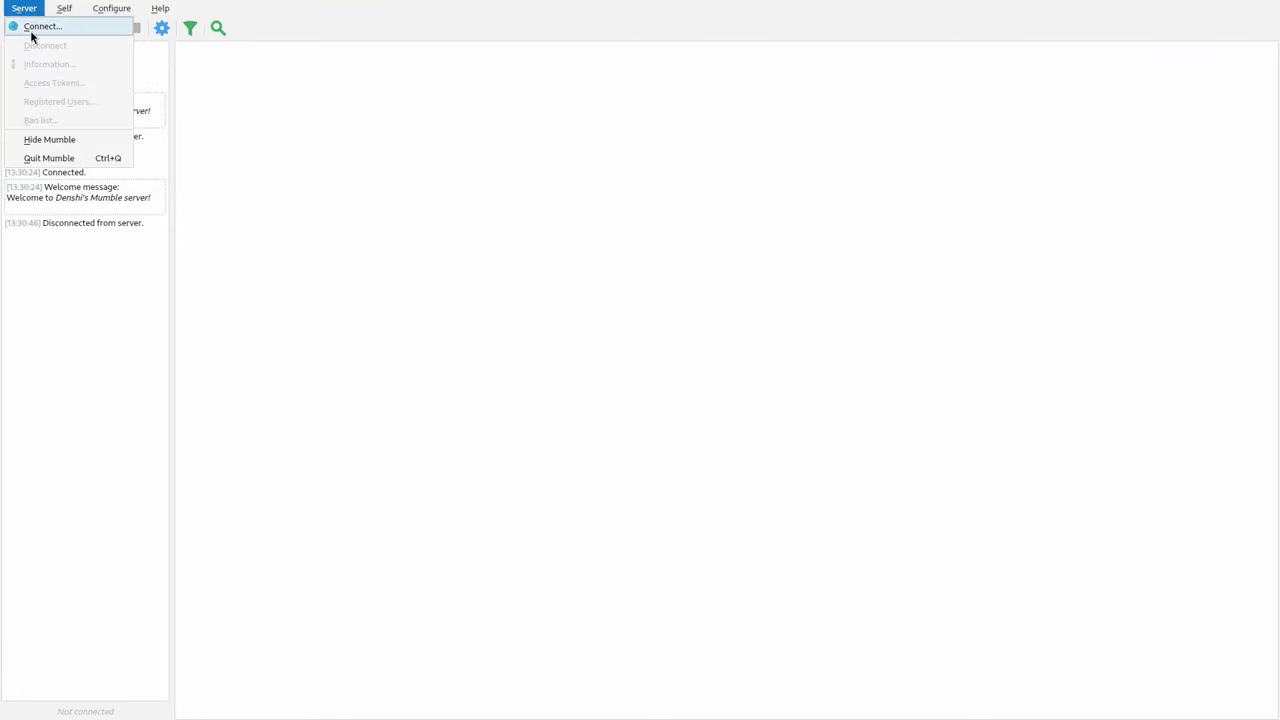
{"action": "left_click", "coordinate": [31, 33]}
{"action": "left_click", "coordinate": [543, 163]}
{"action": "left_click", "coordinate": [734, 596]}
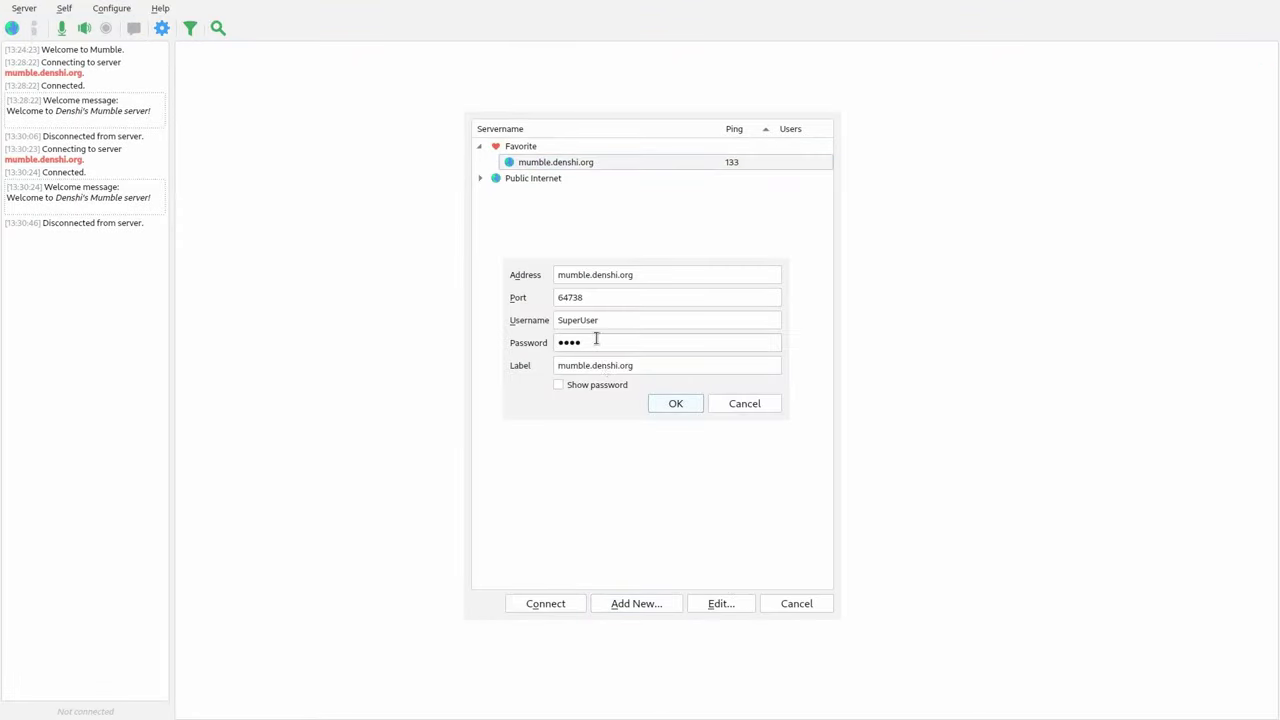
{"action": "double_click", "coordinate": [615, 318]}
{"action": "type", "text": "Alex"}
{"action": "key", "text": "Return"}
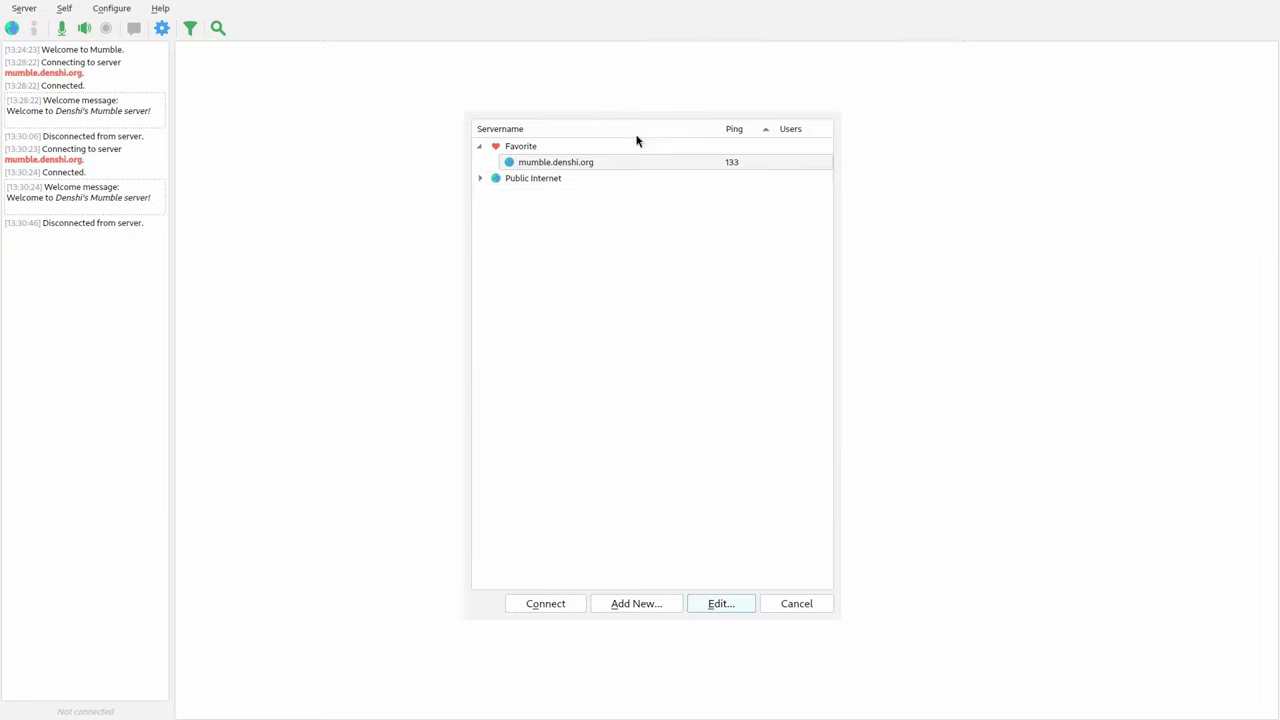
{"action": "double_click", "coordinate": [620, 164]}
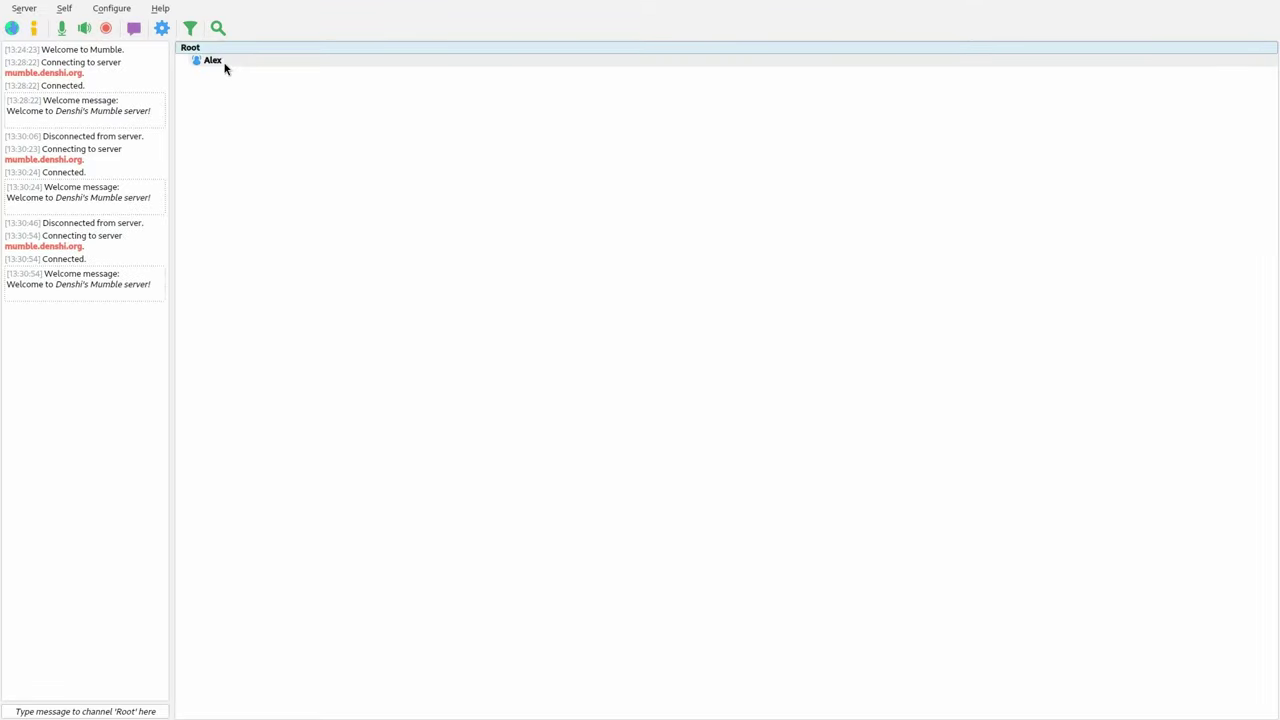
- Register Alex permanently on mumble.denshi.org
{"action": "left_click", "coordinate": [213, 61]}
{"action": "right_click", "coordinate": [223, 63]}
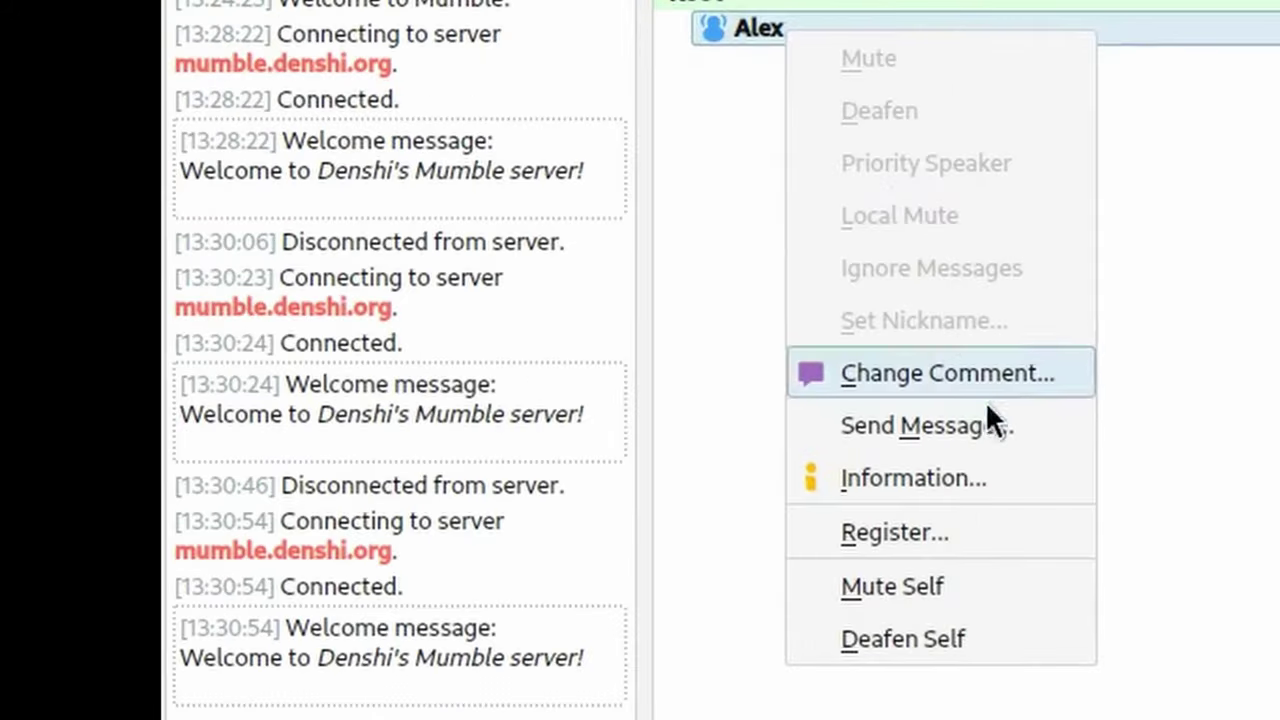
{"action": "left_click", "coordinate": [978, 537]}
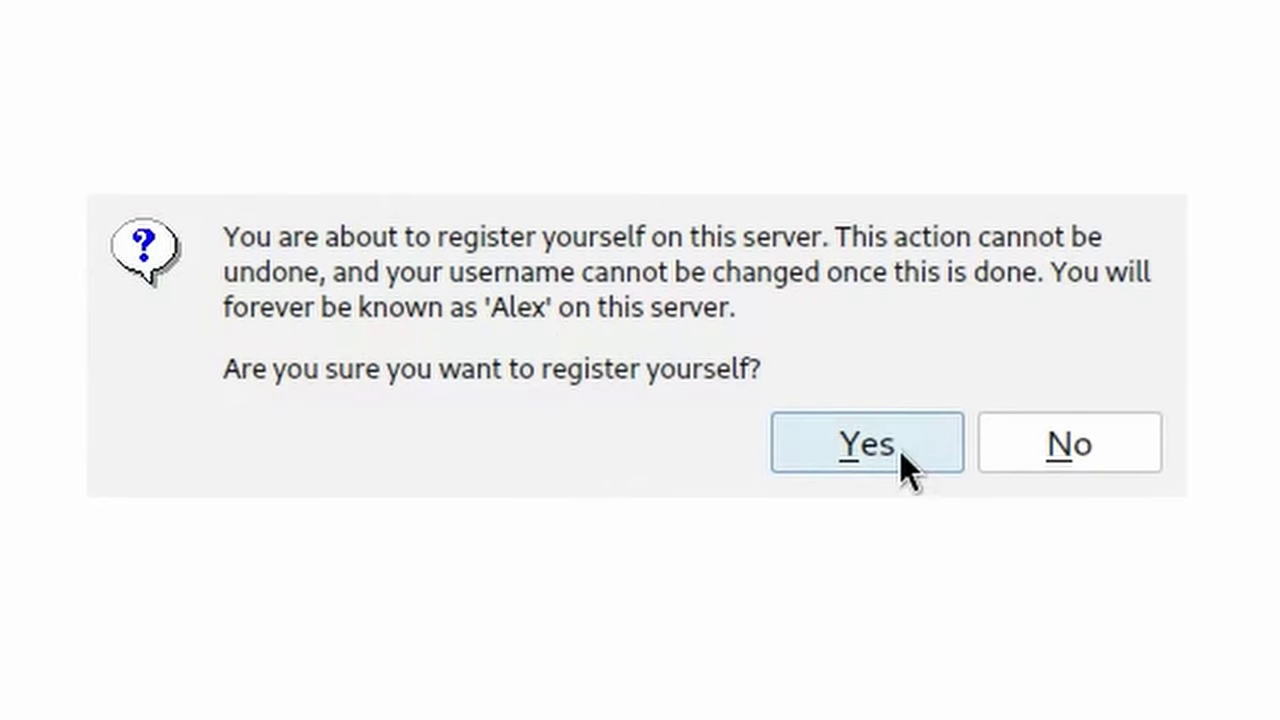
{"action": "left_click", "coordinate": [904, 456]}
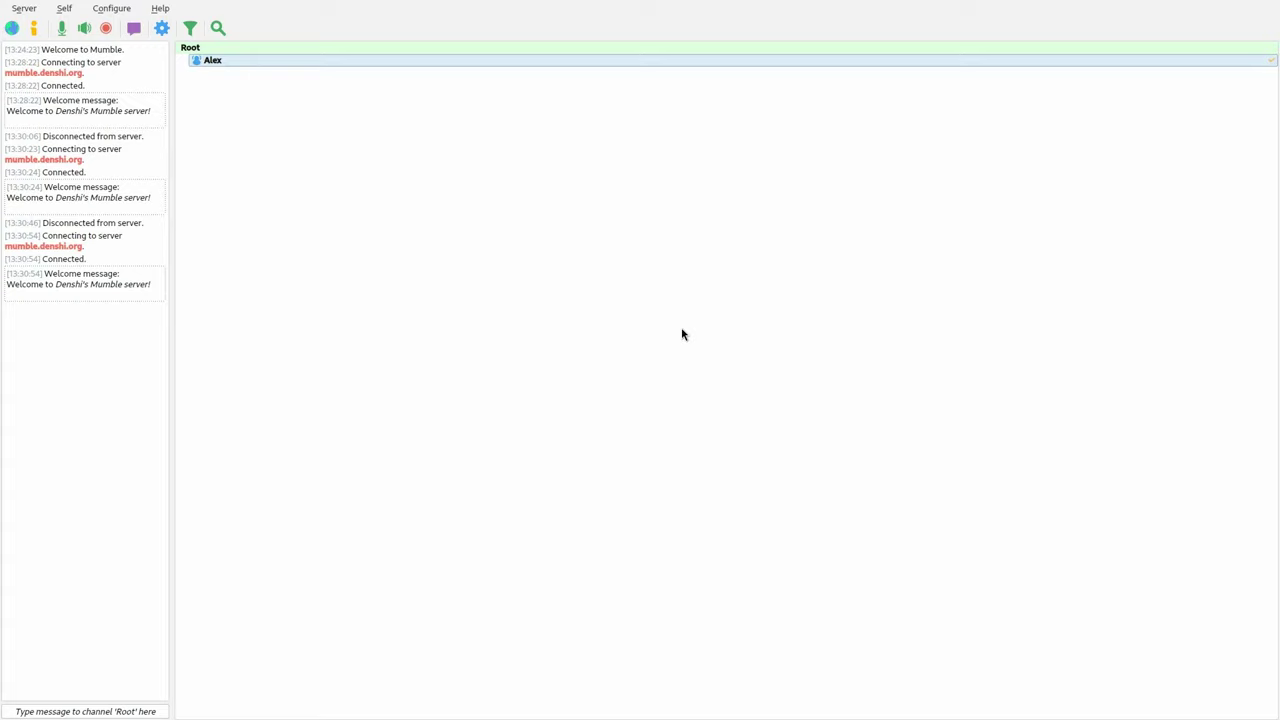
- Disconnect, change the saved favourite's username to Bitty, and connect again
{"action": "left_click", "coordinate": [24, 8]}
{"action": "left_click", "coordinate": [44, 45]}
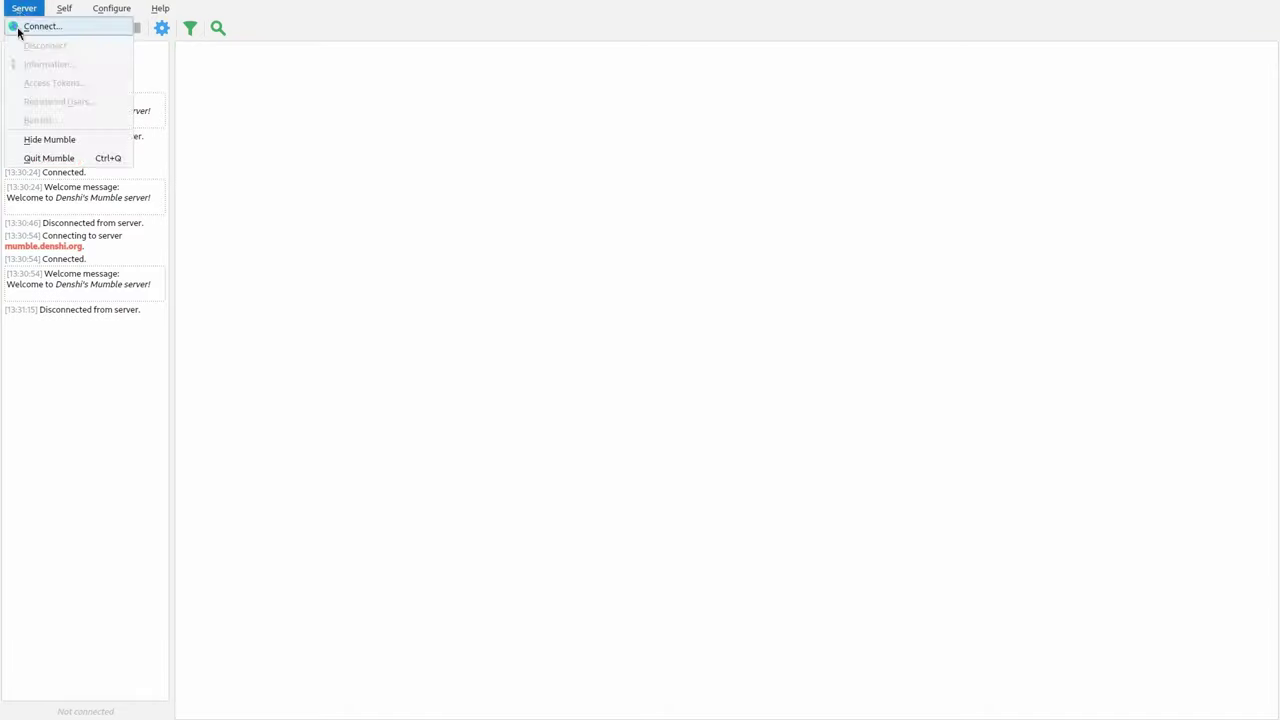
{"action": "left_click", "coordinate": [18, 28]}
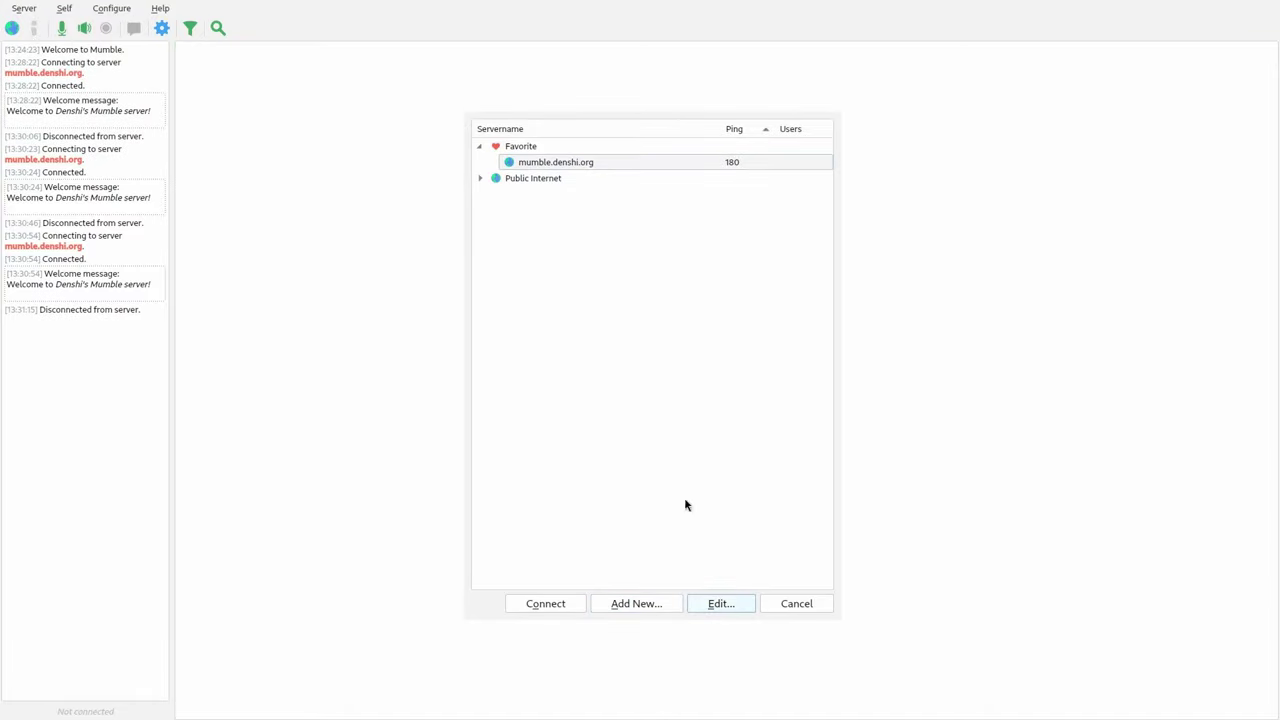
{"action": "left_click", "coordinate": [721, 604]}
{"action": "double_click", "coordinate": [597, 331]}
{"action": "type", "text": "Bitty"}
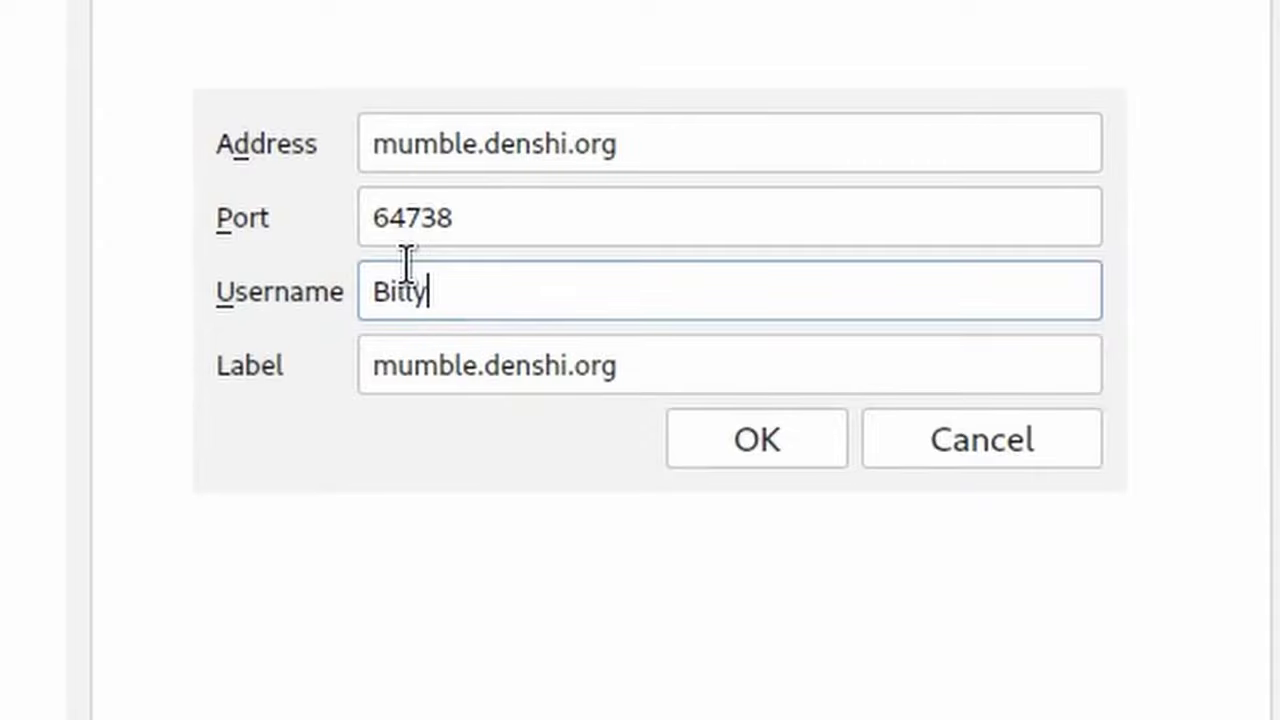
{"action": "left_click", "coordinate": [789, 464]}
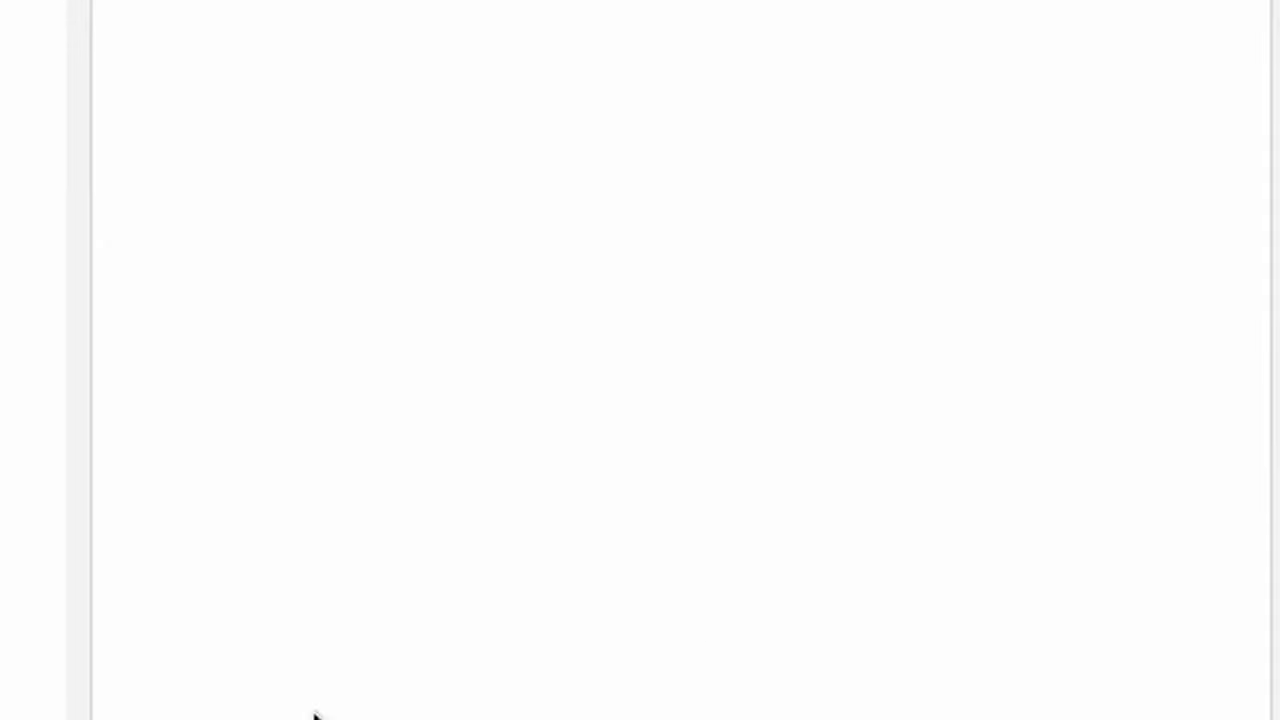
{"action": "left_click", "coordinate": [340, 471]}
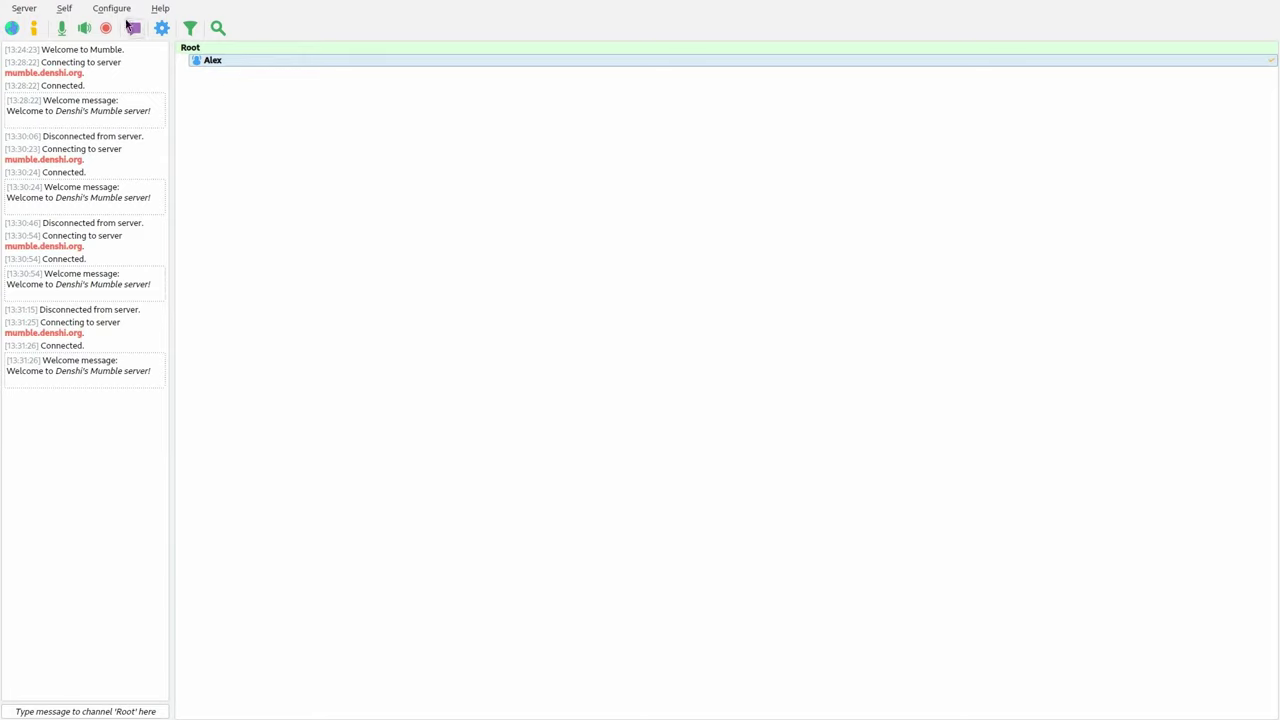
- Disconnect, set the favourite's username to SuperUser with the admin password, and reconnect
{"action": "left_click", "coordinate": [24, 8]}
{"action": "left_click", "coordinate": [45, 45]}
{"action": "left_click", "coordinate": [24, 8]}
{"action": "left_click", "coordinate": [46, 35]}
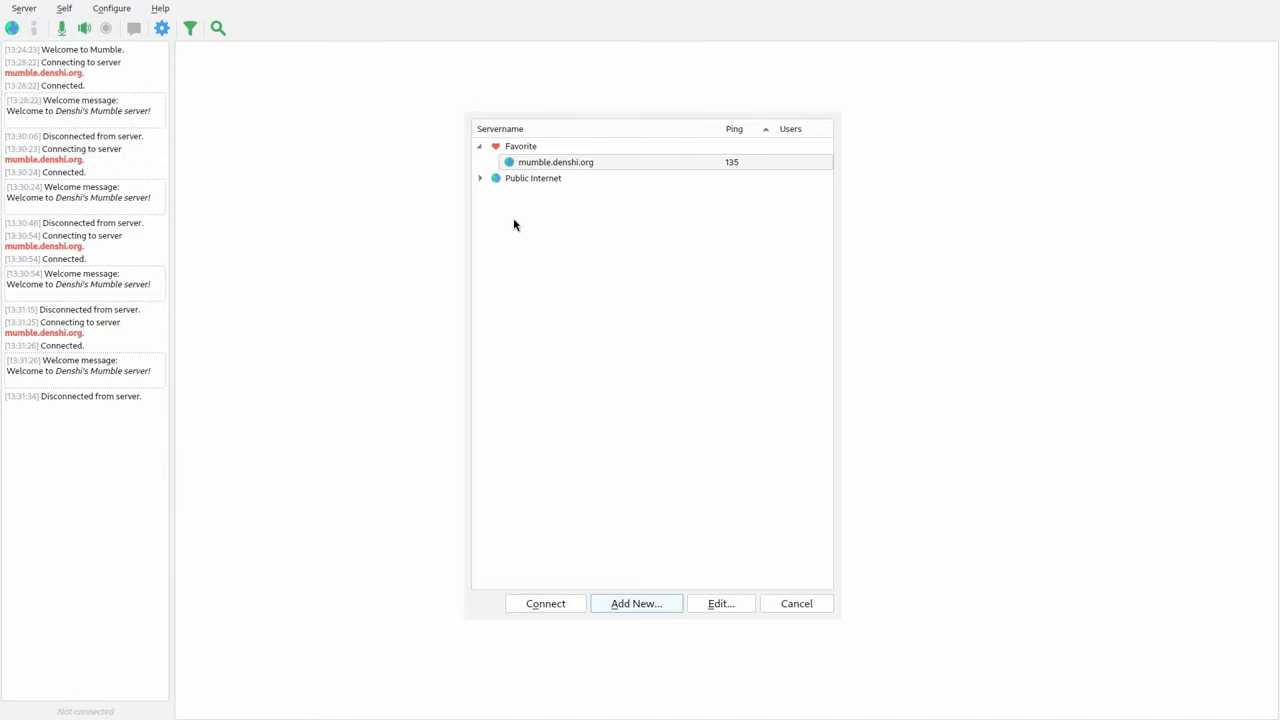
{"action": "left_click", "coordinate": [578, 162]}
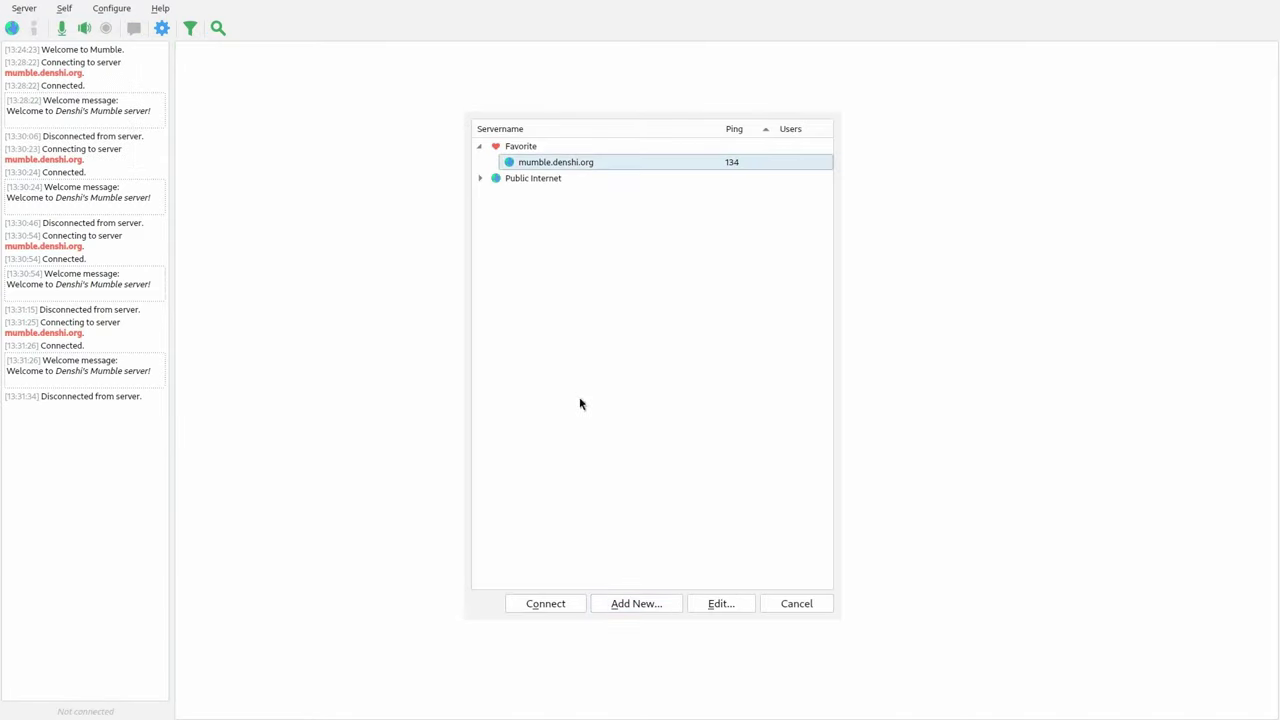
{"action": "left_click", "coordinate": [721, 604]}
{"action": "double_click", "coordinate": [603, 337]}
{"action": "type", "text": "SuperUser"}
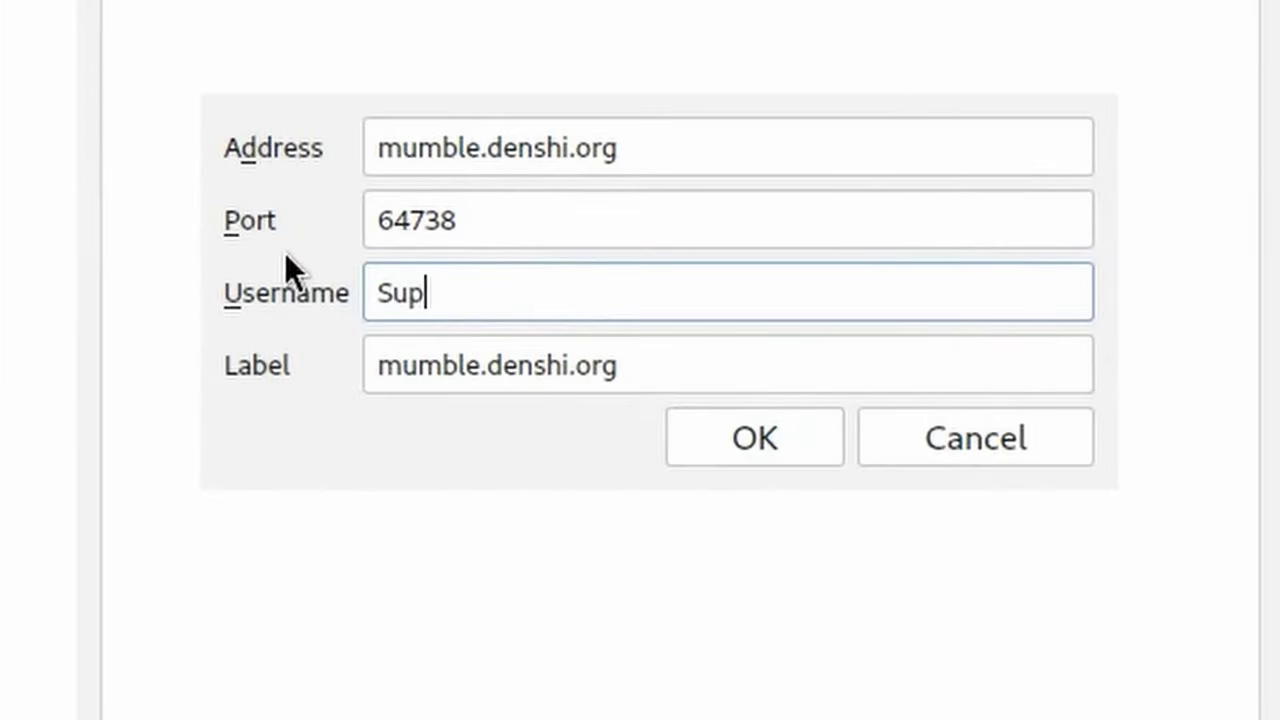
{"action": "key", "text": "Tab"}
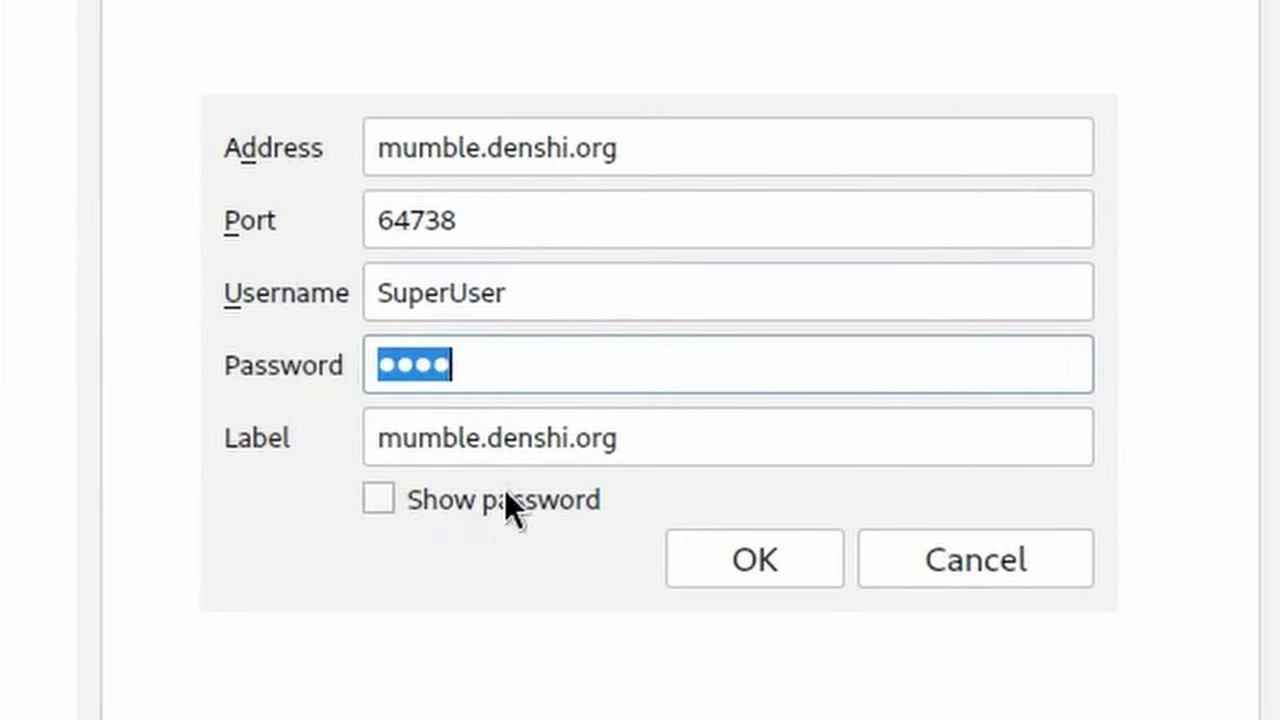
{"action": "left_click", "coordinate": [500, 496]}
{"action": "left_click", "coordinate": [460, 495]}
{"action": "left_click", "coordinate": [755, 558]}
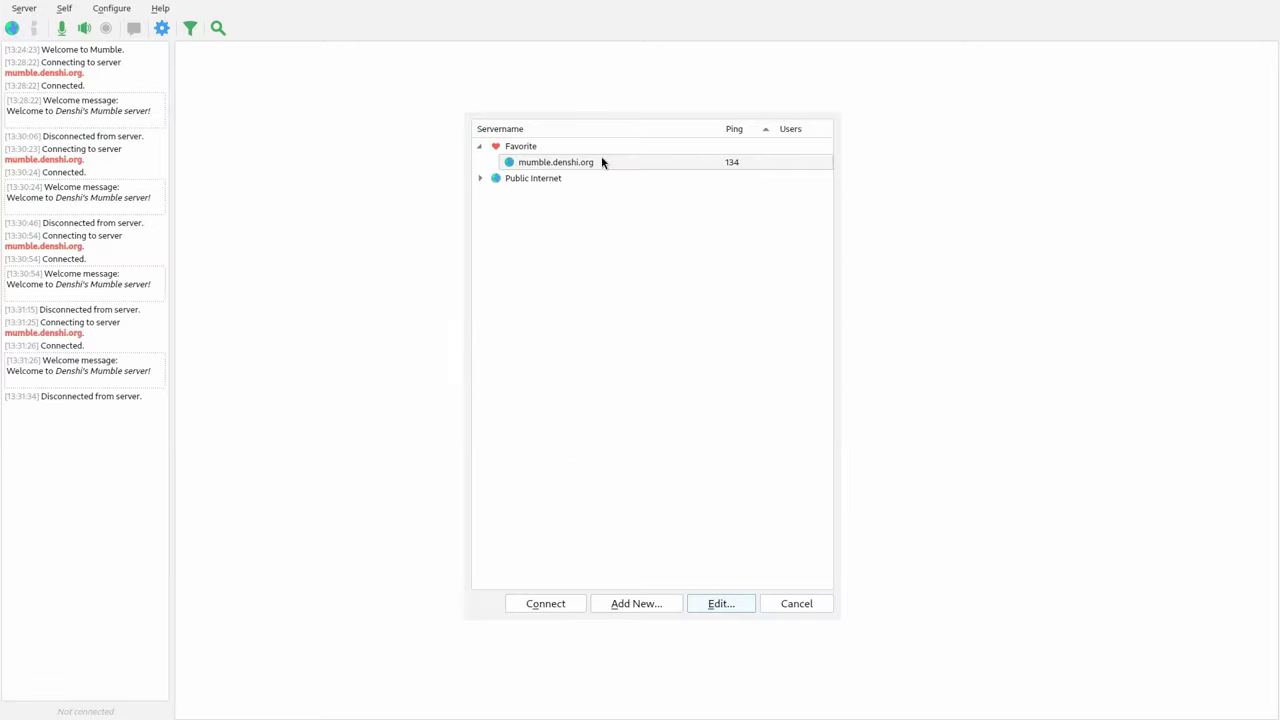
{"action": "double_click", "coordinate": [603, 161]}
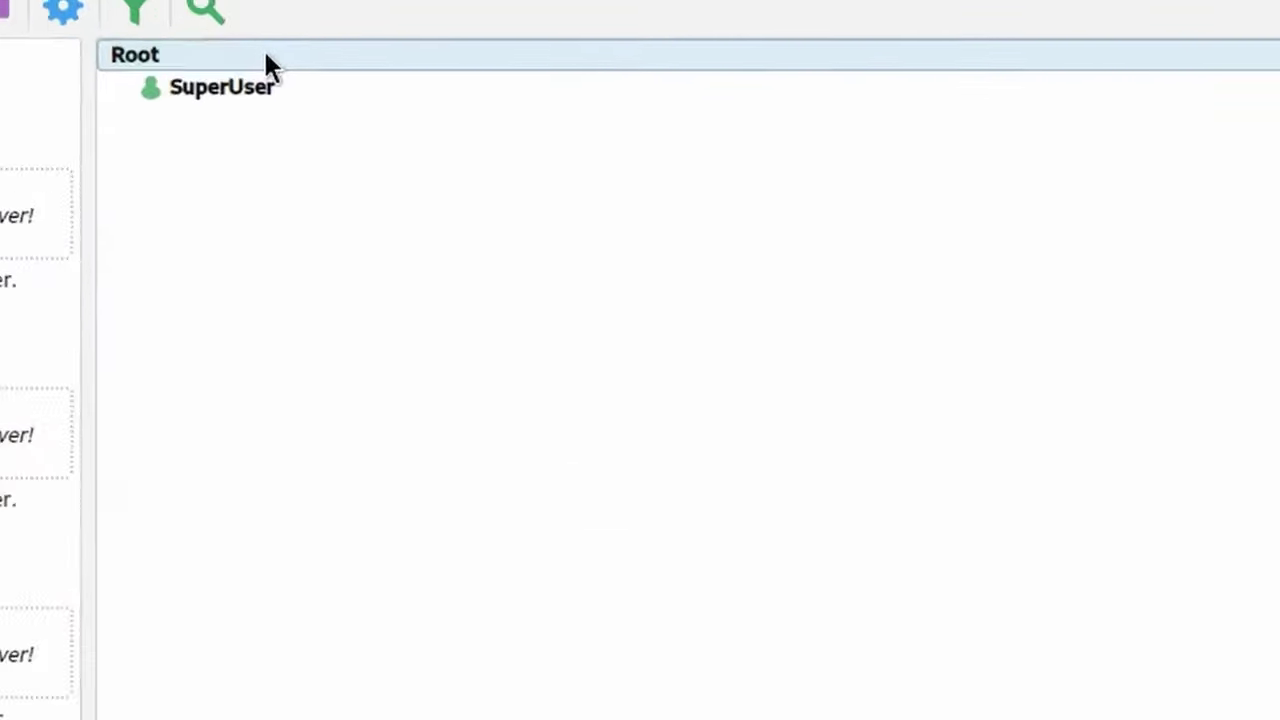
- In Root's Groups settings, choose the admin group and add Alex to its members
{"action": "right_click", "coordinate": [209, 47]}
{"action": "left_click", "coordinate": [228, 148]}
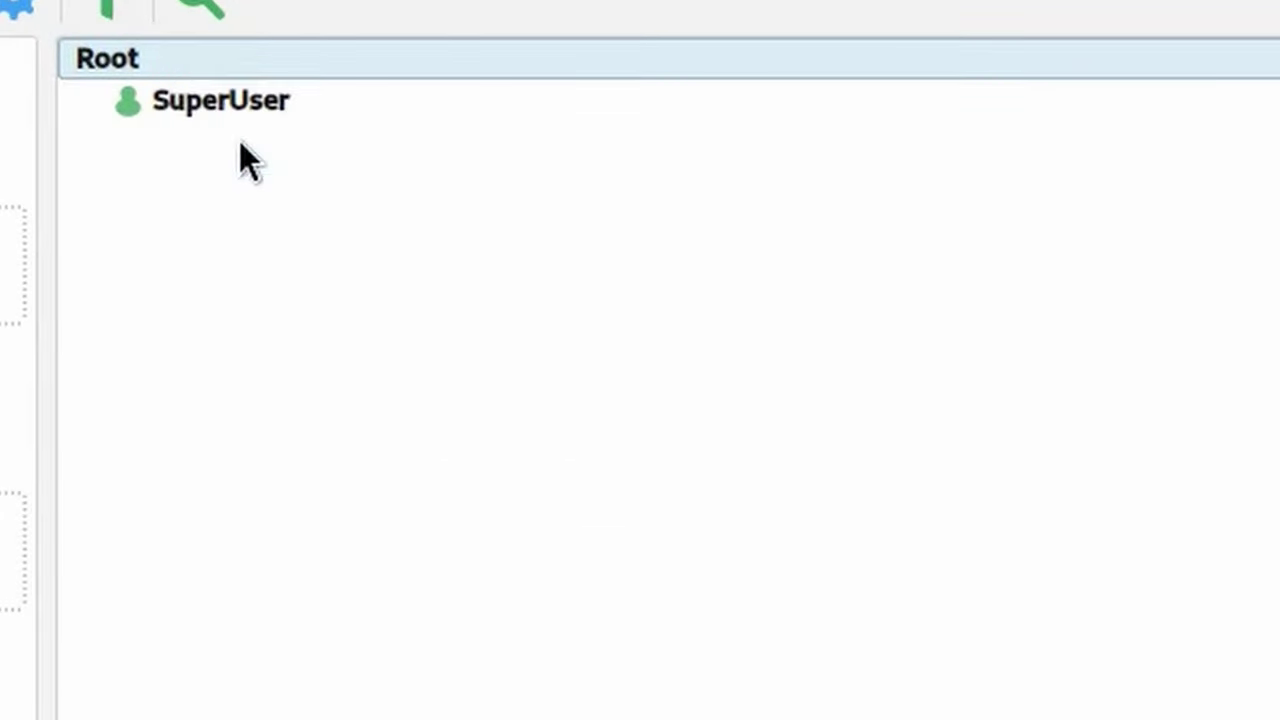
{"action": "left_click", "coordinate": [375, 129]}
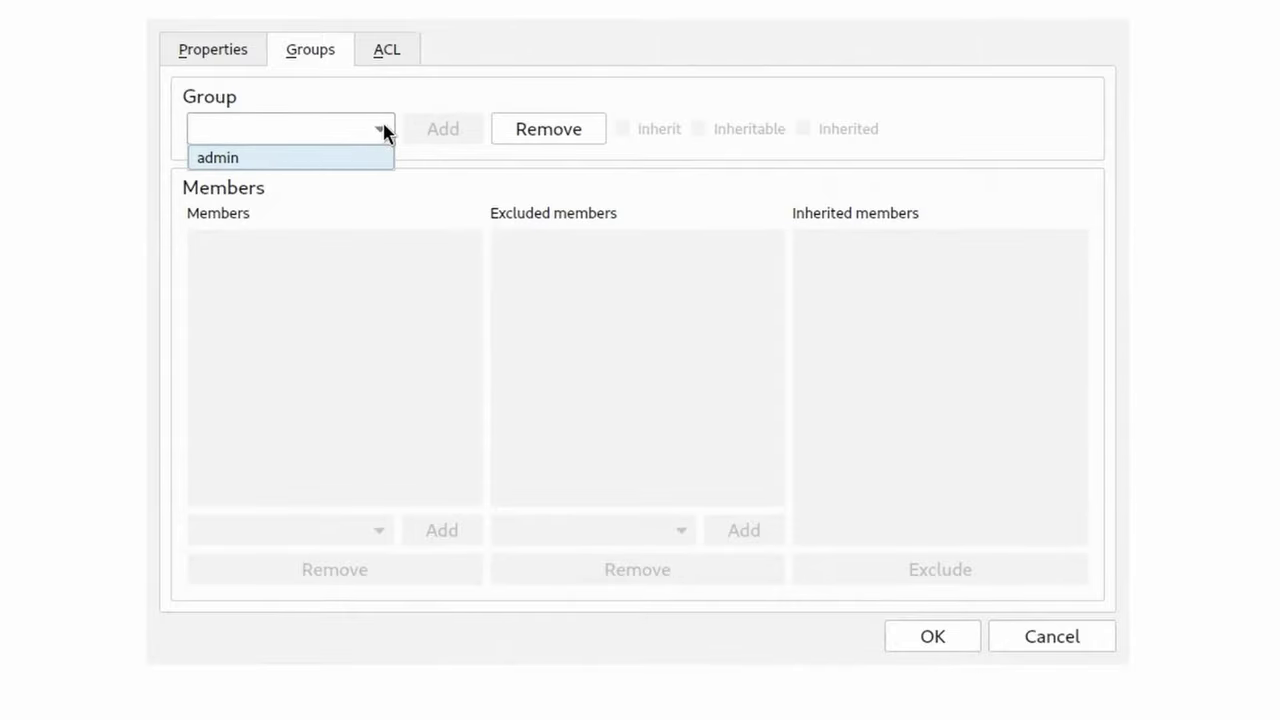
{"action": "left_click", "coordinate": [297, 158]}
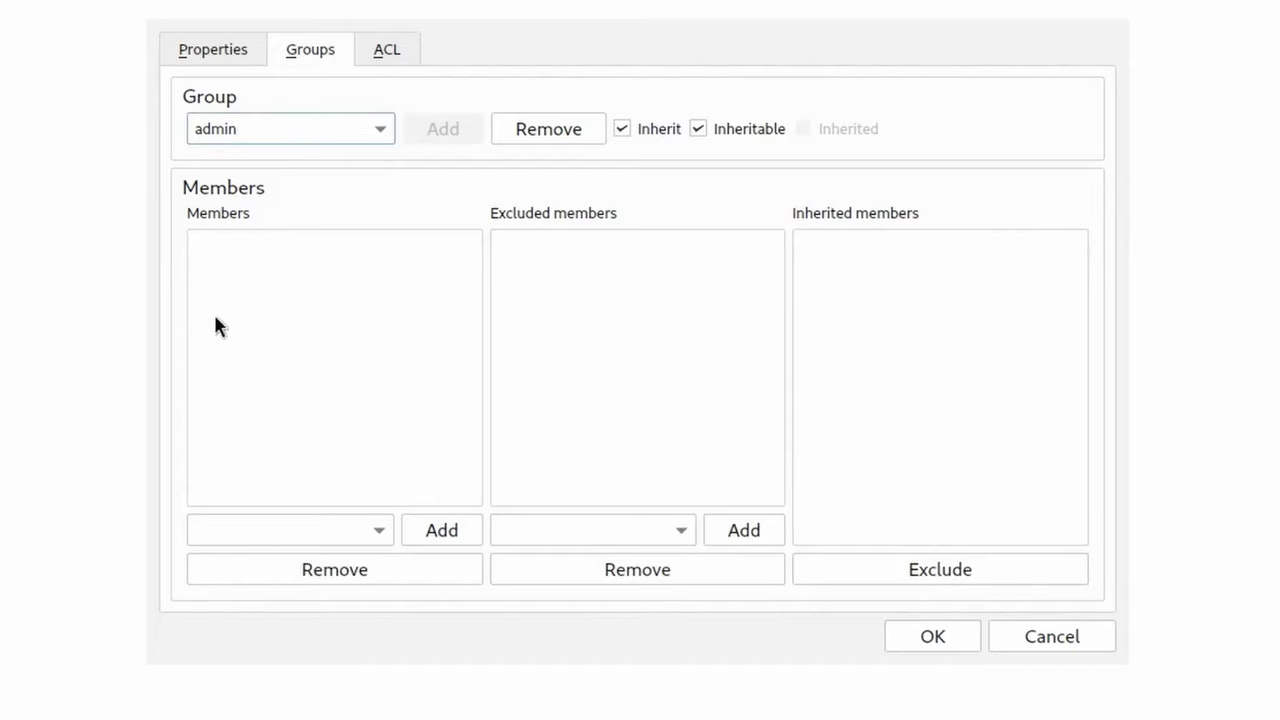
{"action": "left_click", "coordinate": [331, 530]}
{"action": "type", "text": "Alex"}
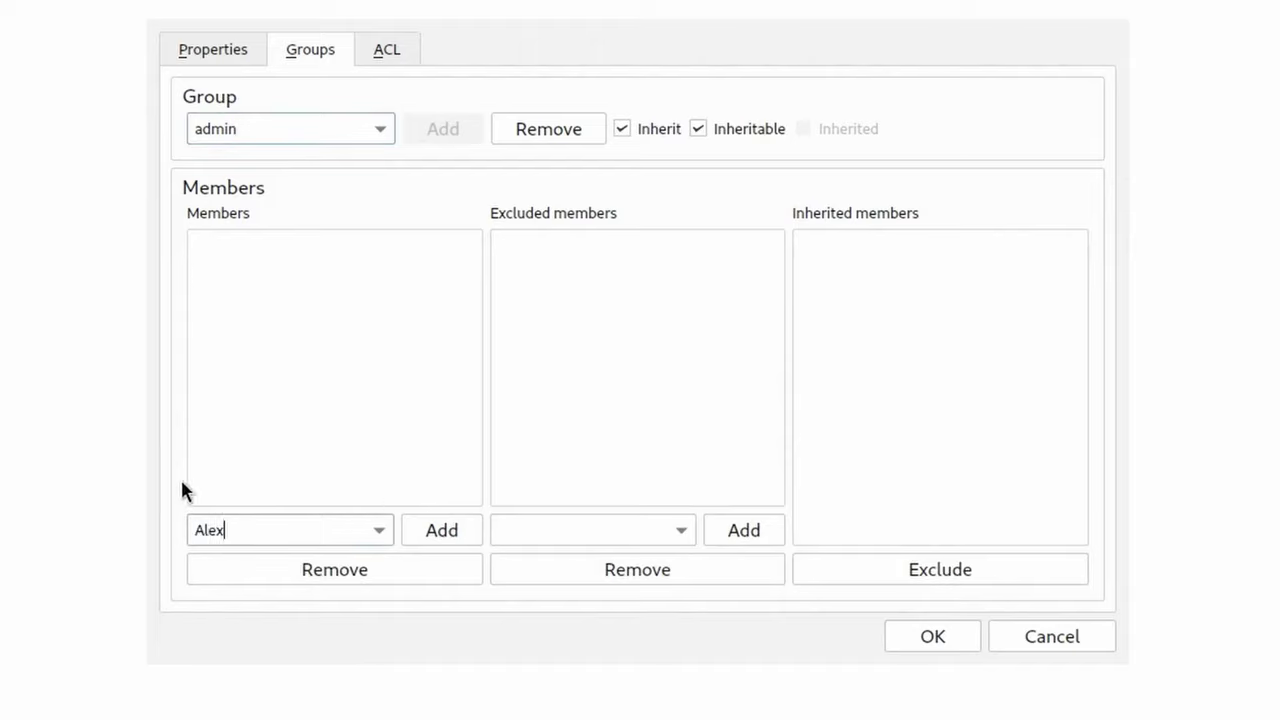
{"action": "left_click", "coordinate": [443, 532]}
{"action": "left_click", "coordinate": [244, 245]}
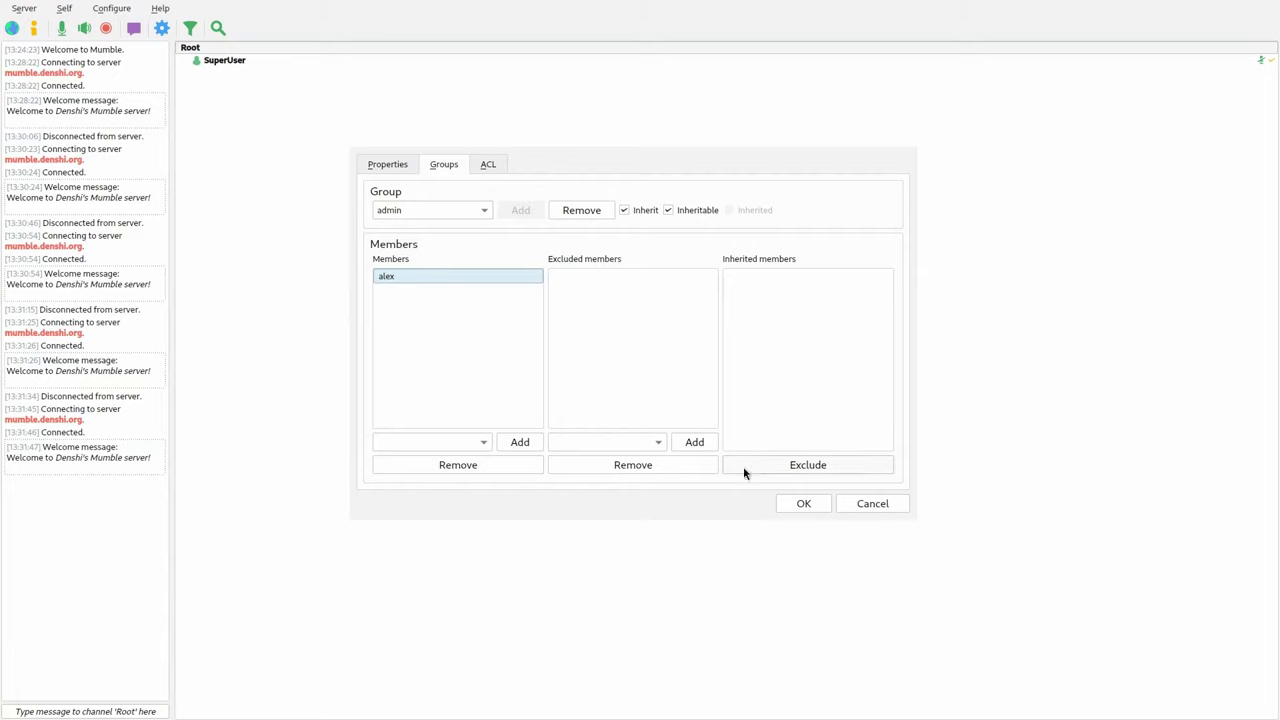
- Save the admin group changes, then reconnect to mumble.denshi.org with username Alex
{"action": "left_click", "coordinate": [803, 504]}
{"action": "left_click", "coordinate": [24, 9]}
{"action": "left_click", "coordinate": [30, 44]}
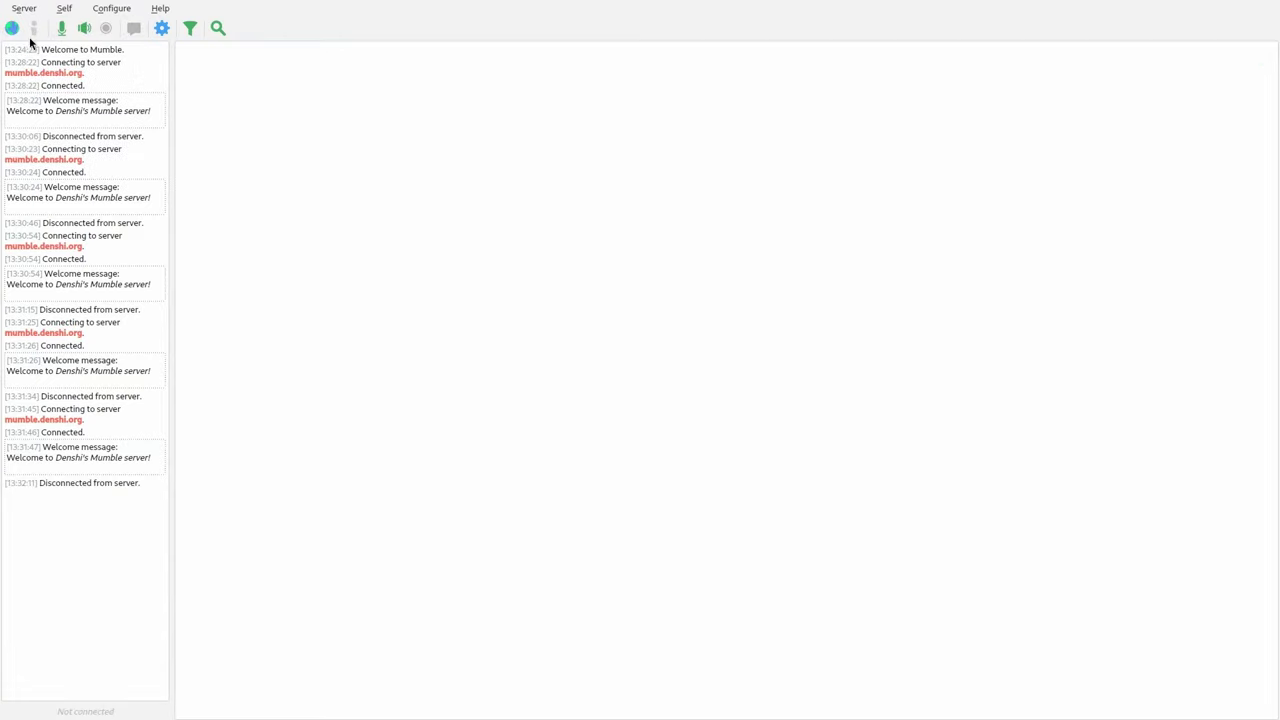
{"action": "left_click", "coordinate": [24, 9]}
{"action": "left_click", "coordinate": [45, 30]}
{"action": "left_click", "coordinate": [555, 162]}
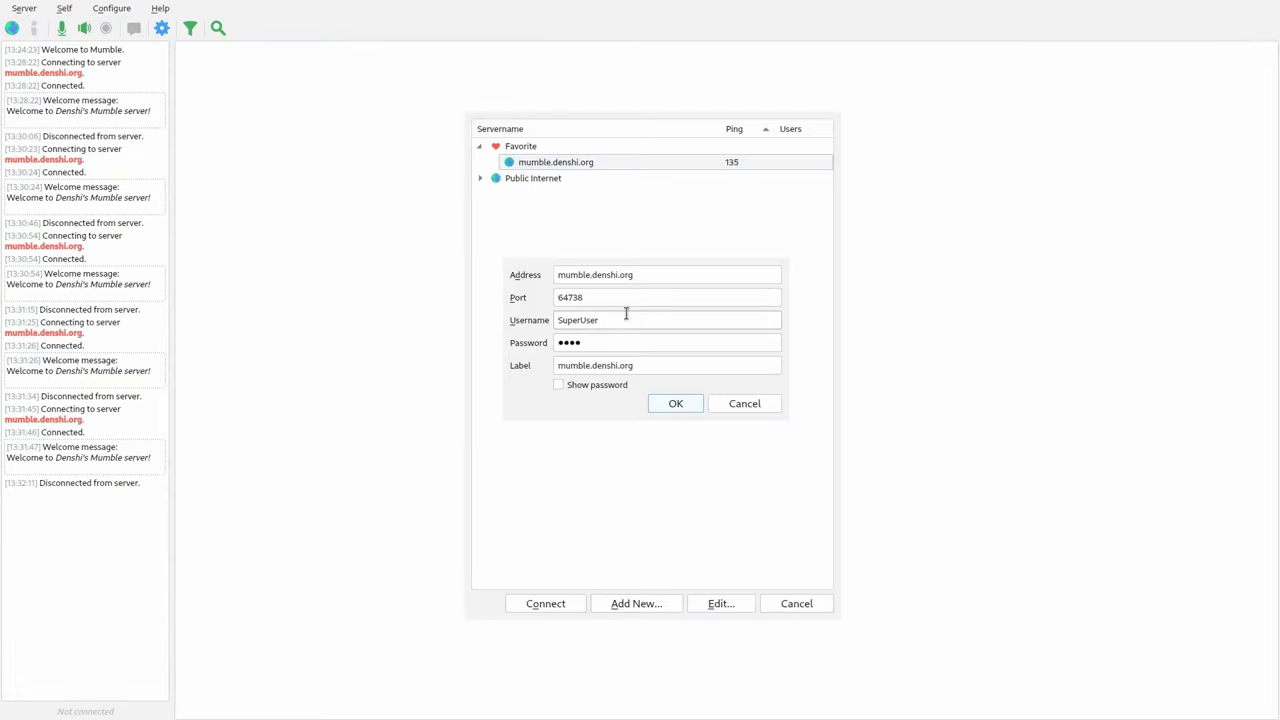
{"action": "left_click_drag", "start_coordinate": [626, 318], "coordinate": [543, 313]}
{"action": "type", "text": "Alex"}
{"action": "left_click", "coordinate": [675, 403]}
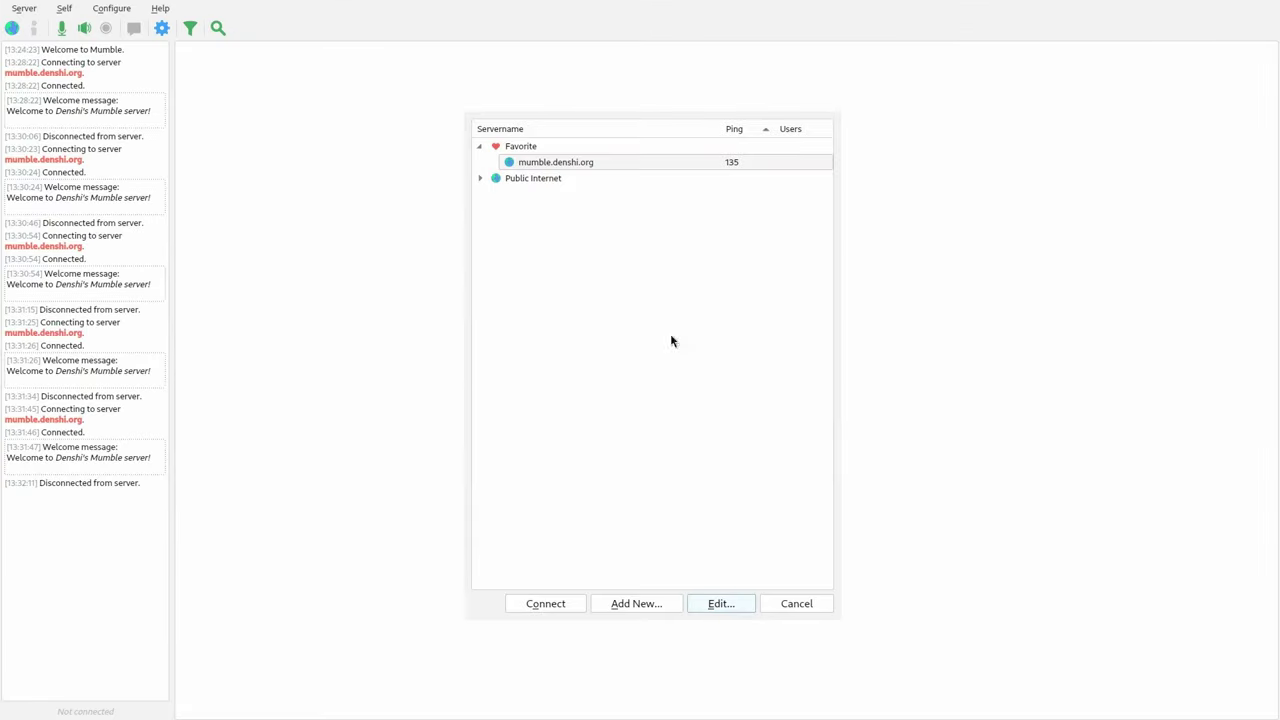
{"action": "double_click", "coordinate": [616, 162]}
- Create a channel named Alex-Channel under Root and join it
{"action": "right_click", "coordinate": [271, 49]}
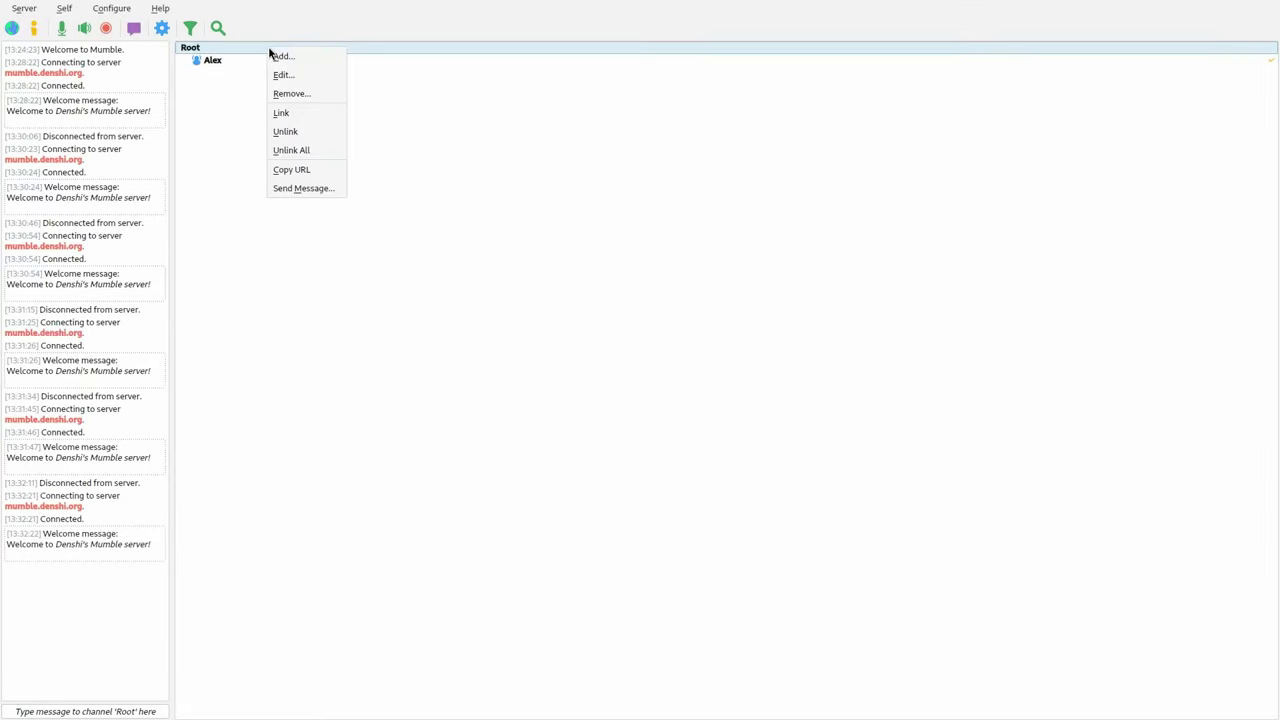
{"action": "left_click", "coordinate": [309, 80]}
{"action": "left_click", "coordinate": [866, 503]}
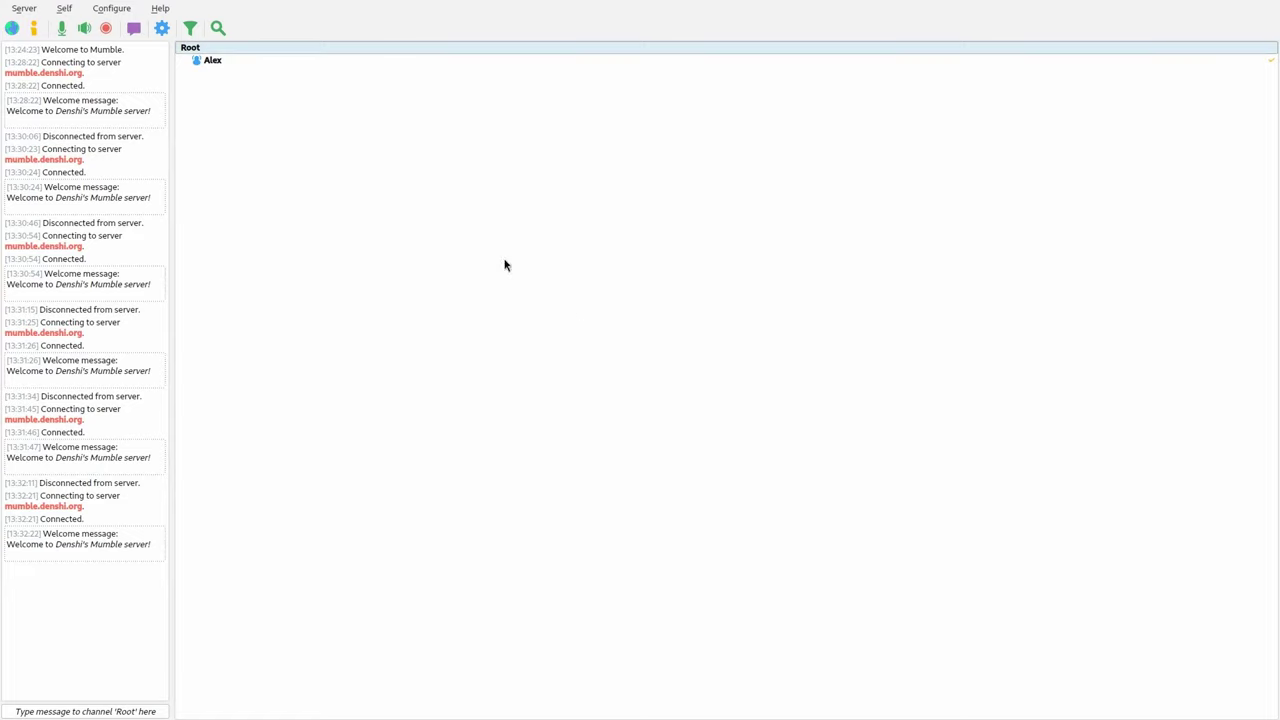
{"action": "right_click", "coordinate": [245, 49]}
{"action": "left_click", "coordinate": [258, 74]}
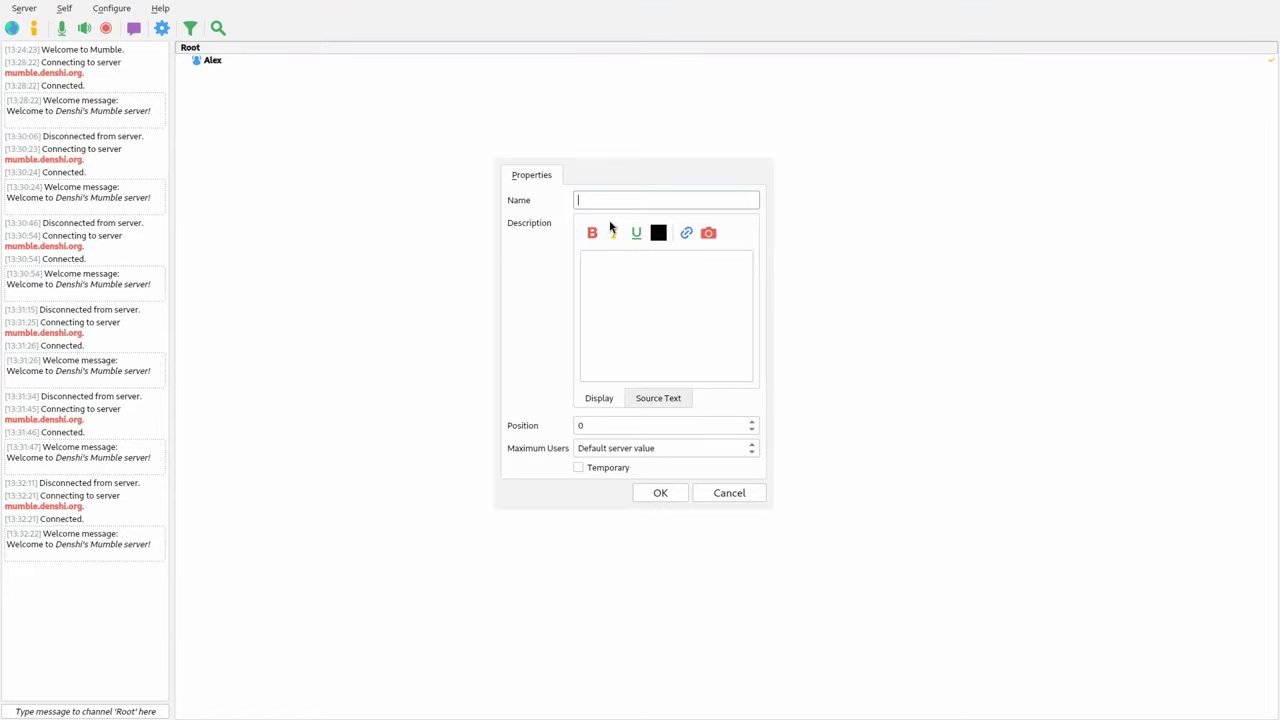
{"action": "type", "text": "AlexCh"}
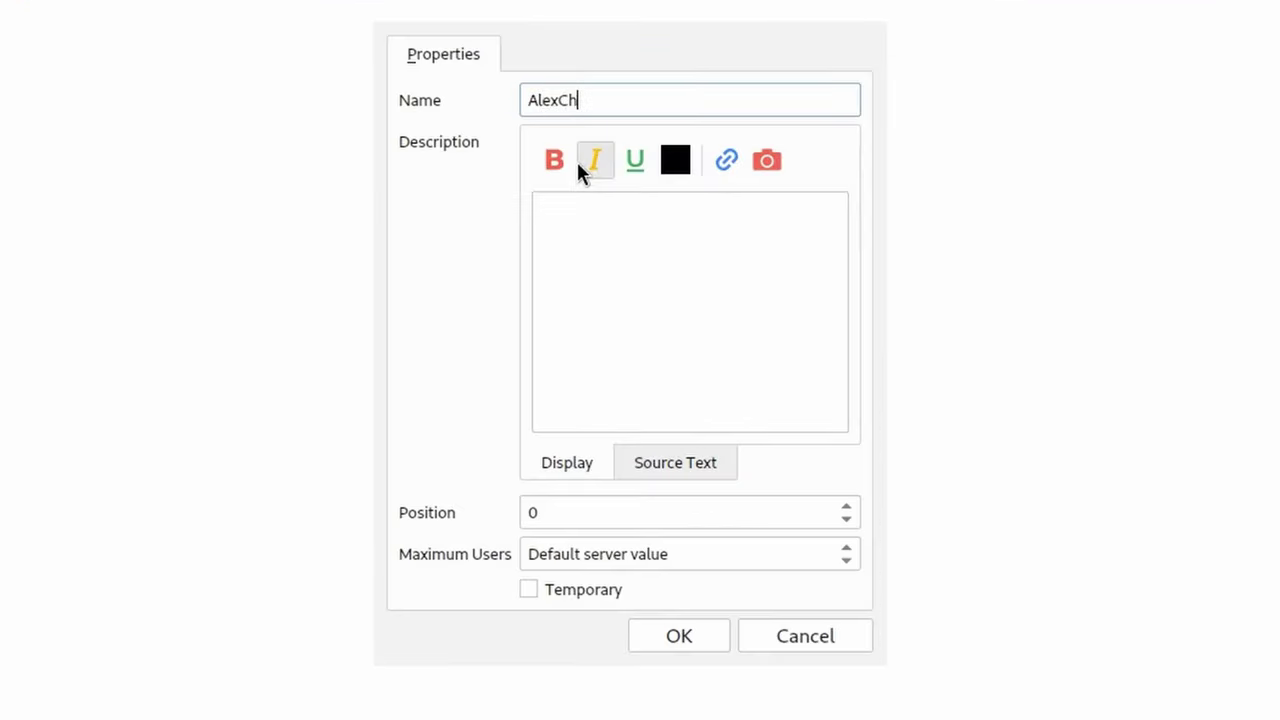
{"action": "type", "text": "annel"}
{"action": "key", "text": "Left"}
{"action": "key", "text": "Left"}
{"action": "key", "text": "Left"}
{"action": "key", "text": "Left"}
{"action": "key", "text": "Left"}
{"action": "key", "text": "Left"}
{"action": "key", "text": "Left"}
{"action": "type", "text": "-"}
{"action": "left_click", "coordinate": [846, 508]}
{"action": "left_click", "coordinate": [846, 508]}
{"action": "left_click", "coordinate": [846, 508]}
{"action": "left_click", "coordinate": [846, 517]}
{"action": "left_click", "coordinate": [846, 517]}
{"action": "left_click", "coordinate": [846, 520]}
{"action": "left_click", "coordinate": [846, 548]}
{"action": "left_click", "coordinate": [846, 548]}
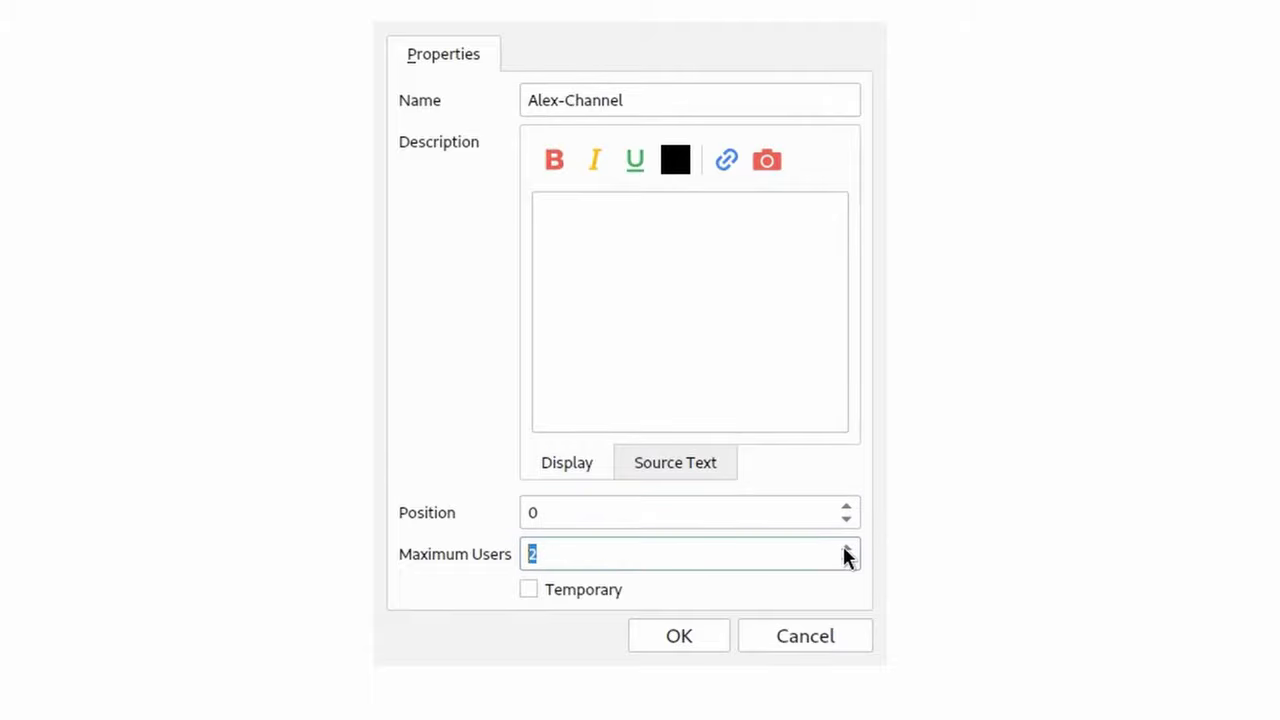
{"action": "left_click", "coordinate": [846, 548]}
{"action": "left_click", "coordinate": [846, 548]}
{"action": "left_click", "coordinate": [684, 640]}
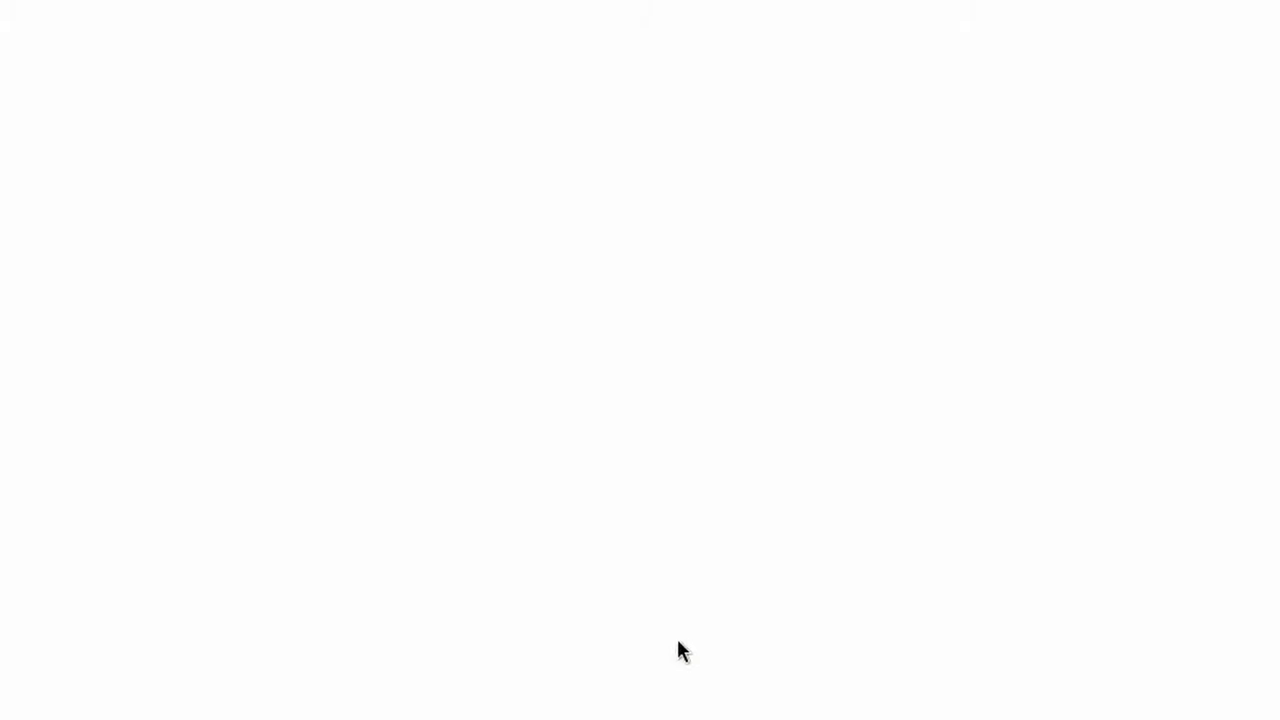
{"action": "double_click", "coordinate": [237, 74]}
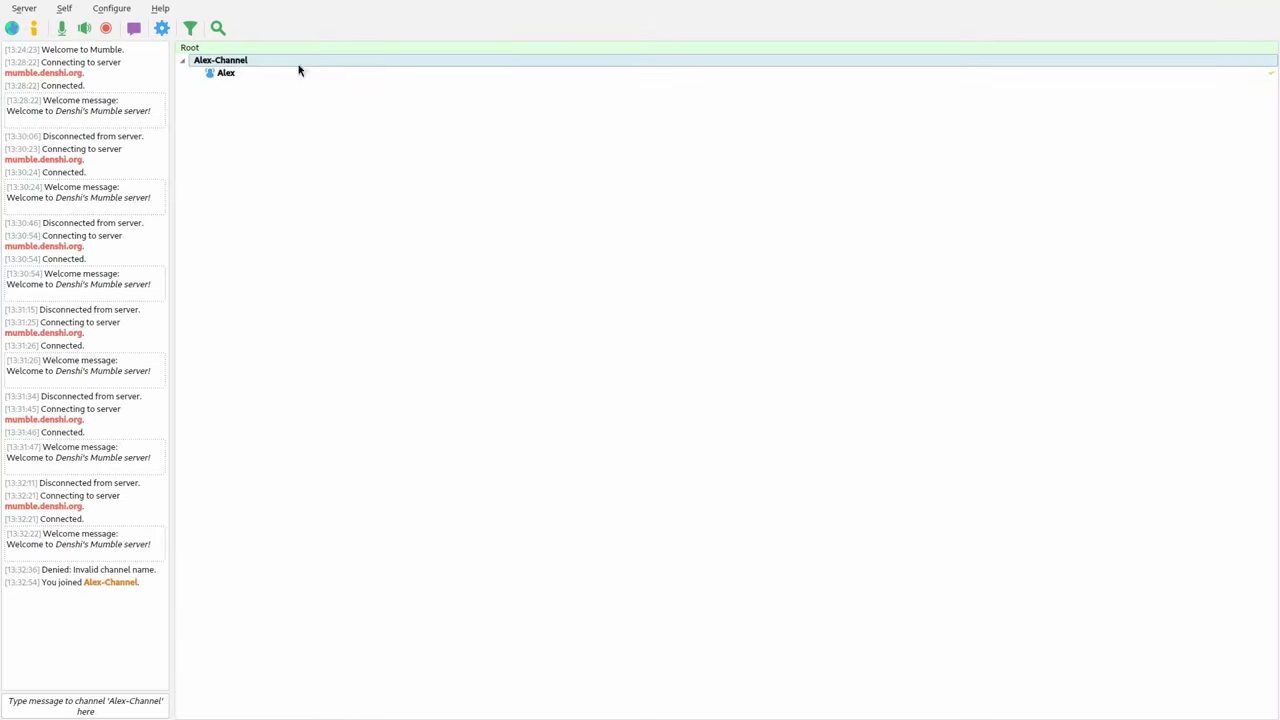
- Leave Alex-Channel and rejoin the Root channel
{"action": "double_click", "coordinate": [250, 52]}
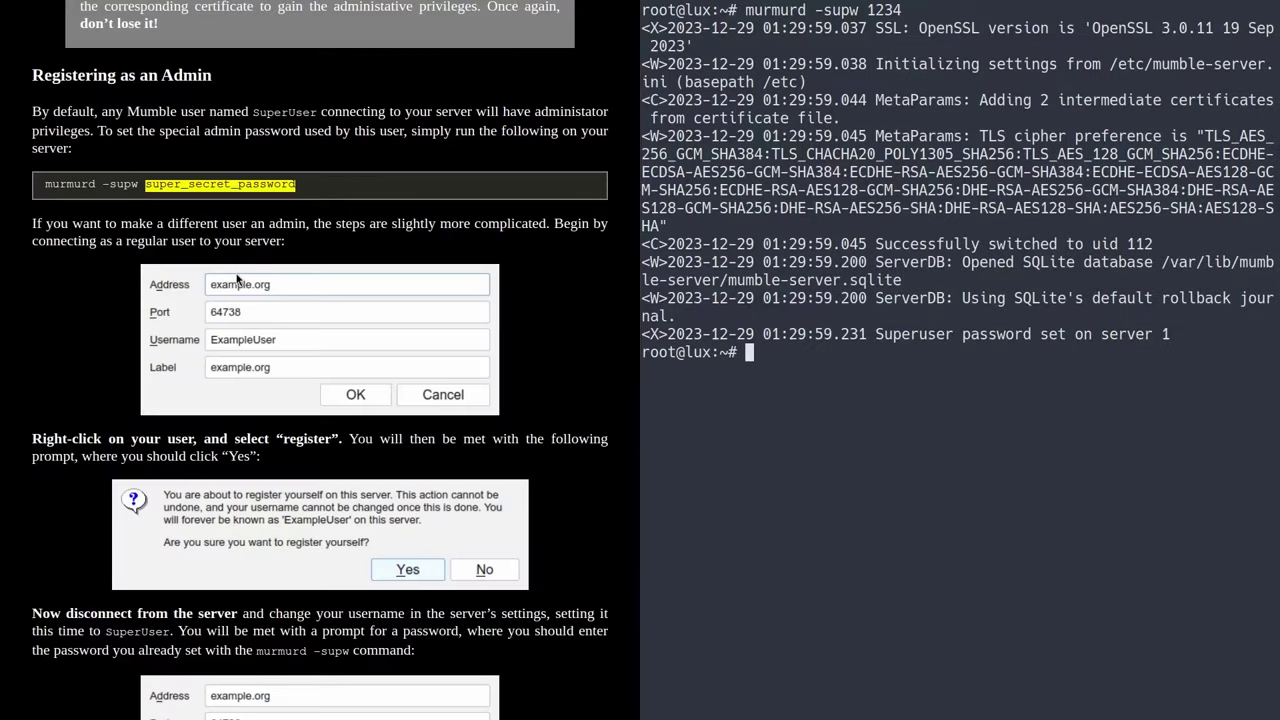
- Scroll the Mumble guide back to its title and clear the terminal with Ctrl+L
{"action": "scroll", "coordinate": [251, 281], "scroll_direction": "up", "scroll_amount": 15}
{"action": "scroll", "coordinate": [251, 281], "scroll_direction": "up", "scroll_amount": 7}
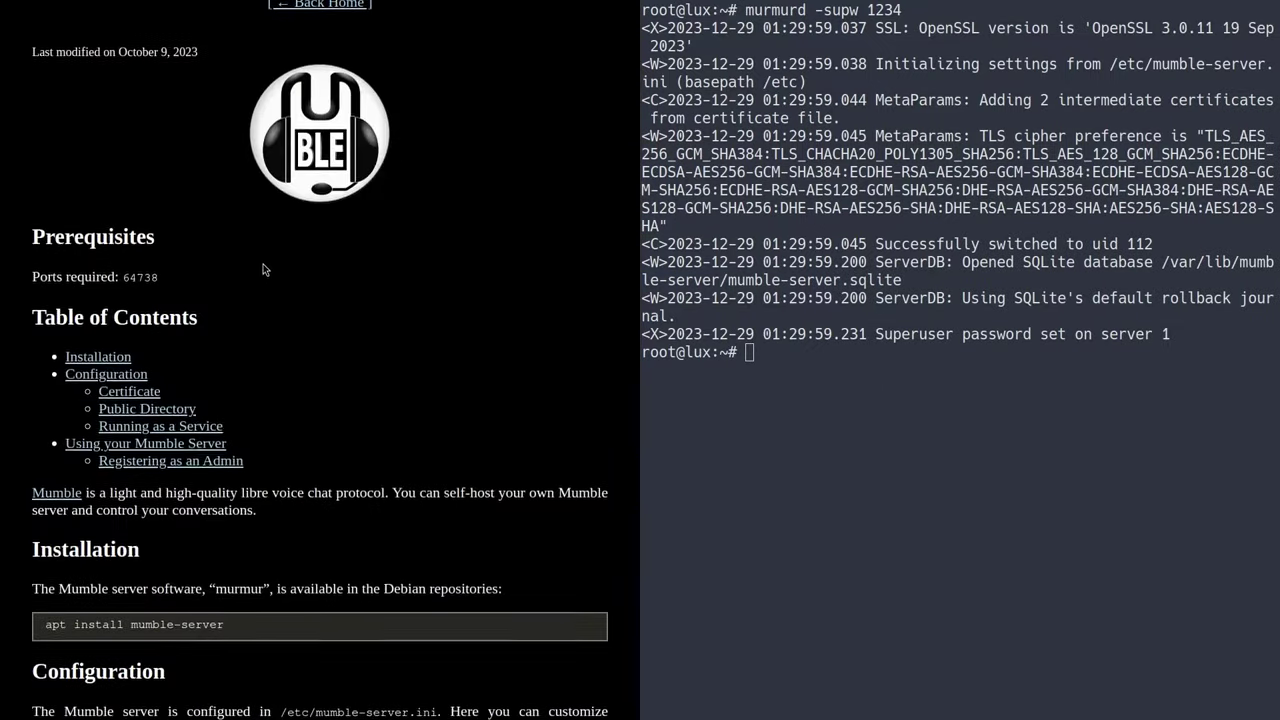
{"action": "left_click", "coordinate": [866, 256]}
{"action": "key", "text": "ctrl+l"}
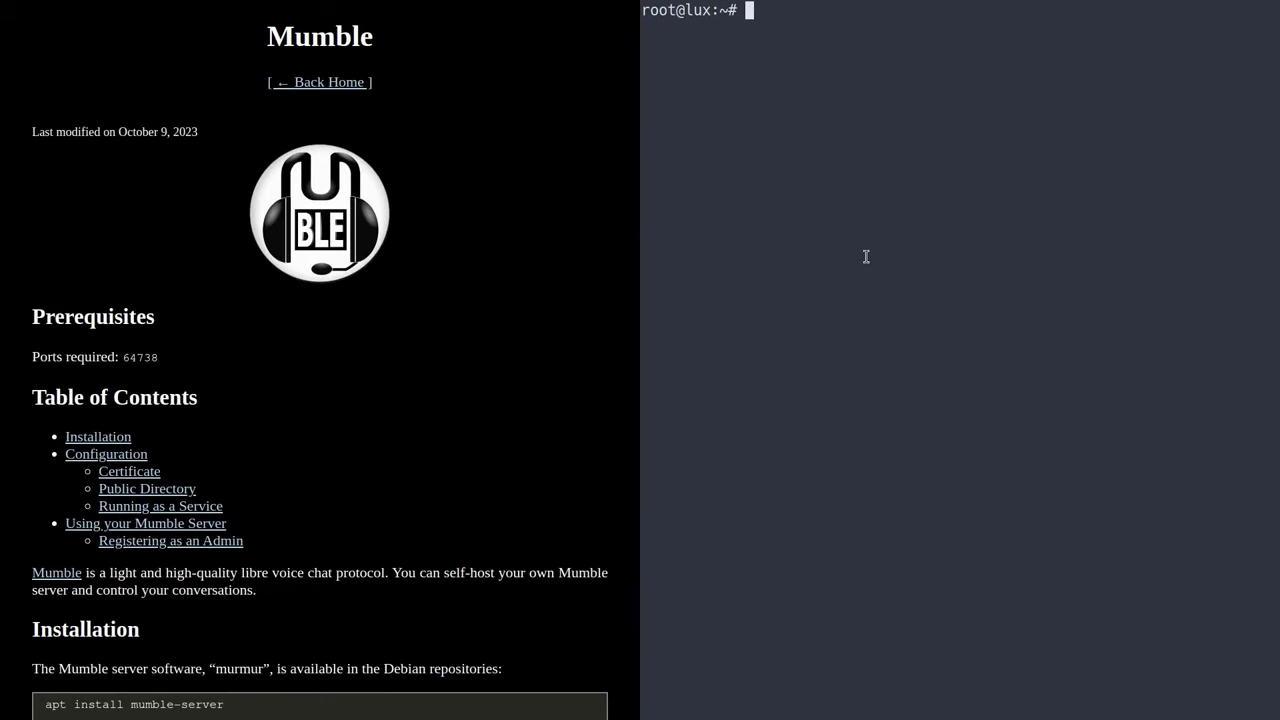